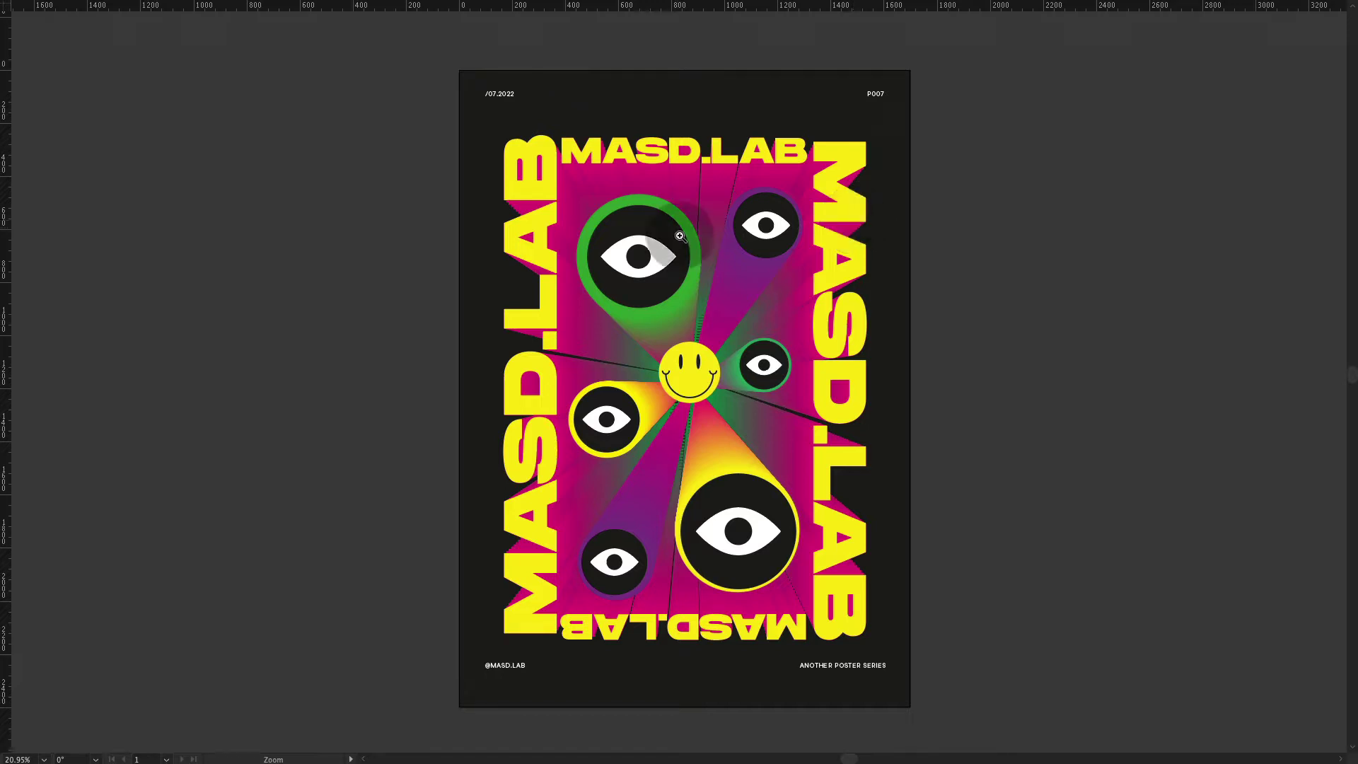
Create a new 1700 × 2400 px portrait document in RGB color with one artboard.
{"action": "key", "text": "f"}
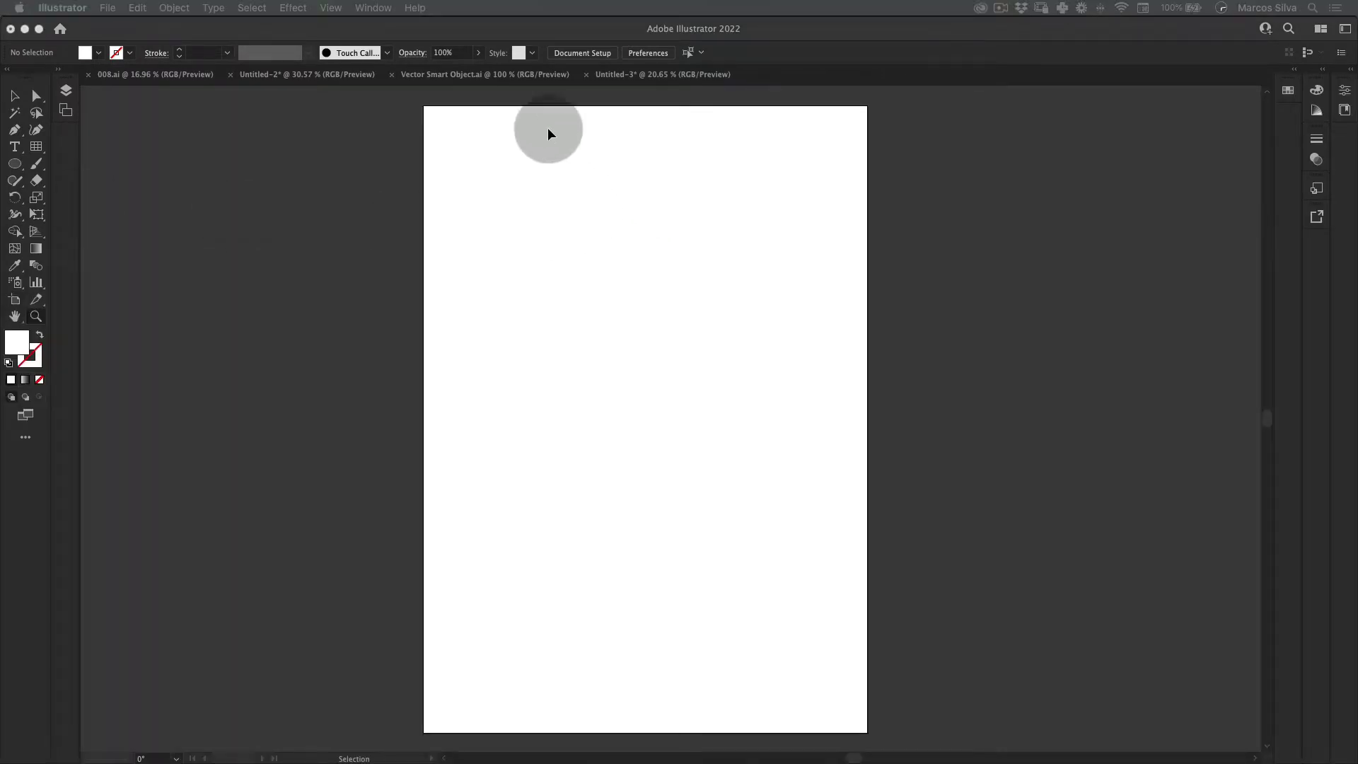
{"action": "key", "text": "space"}
{"action": "left_click_drag", "start_coordinate": [673, 264], "coordinate": [674, 258]}
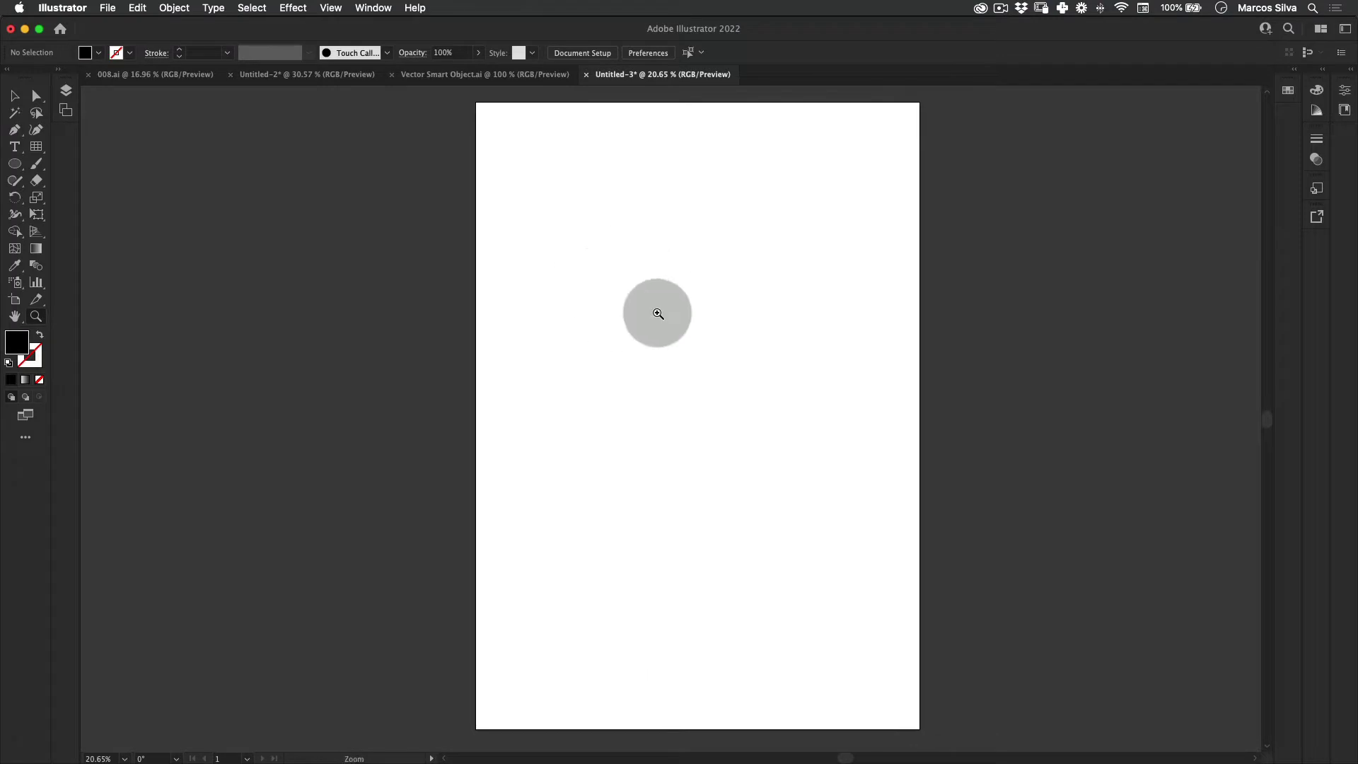
{"action": "key", "text": "super+n"}
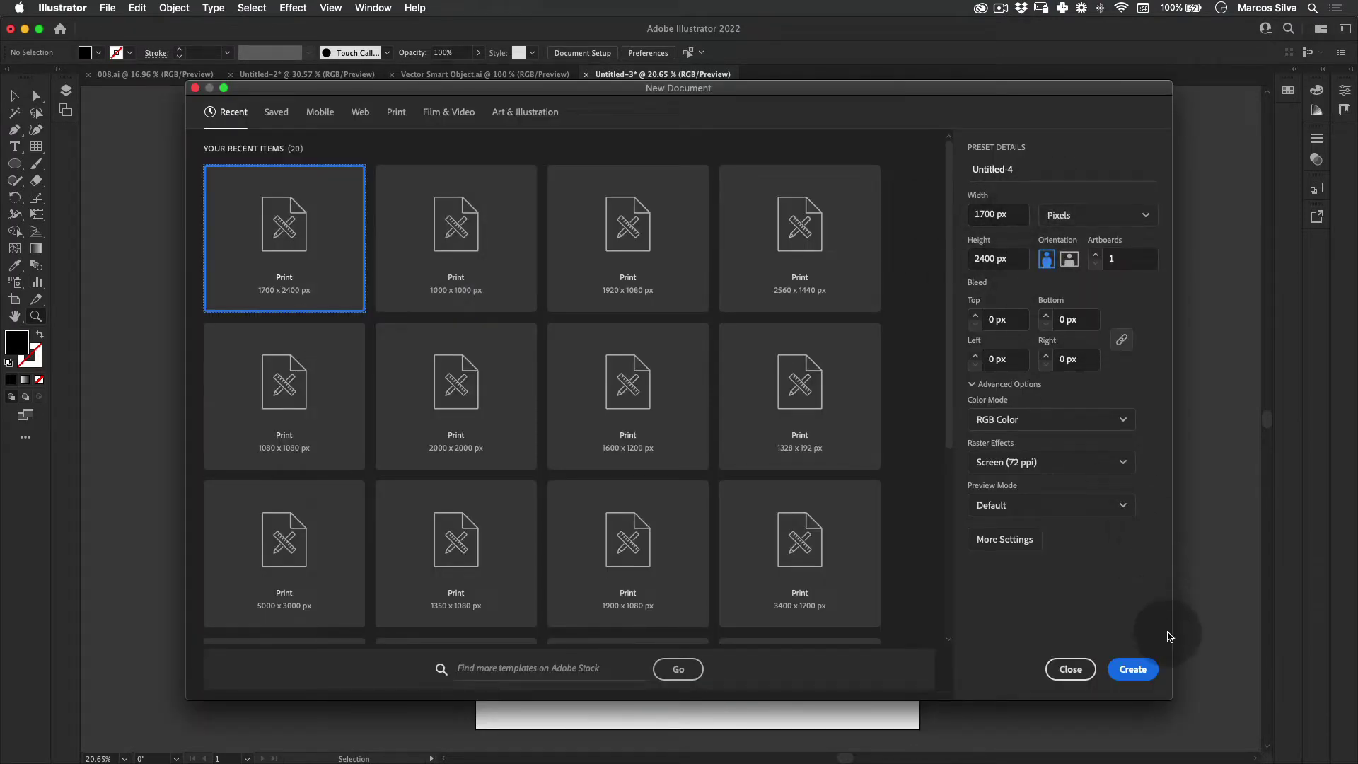
{"action": "left_click", "coordinate": [1132, 669]}
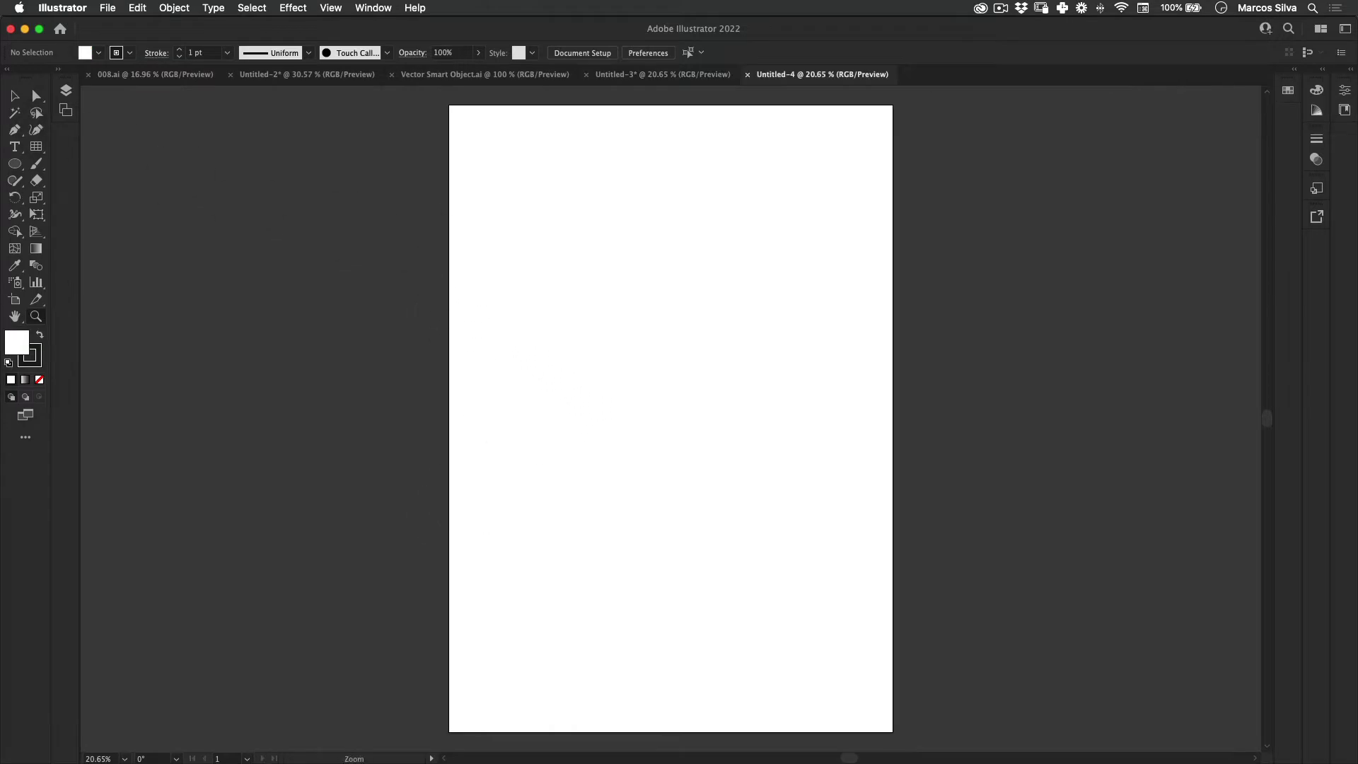
Add the text MASD.LAB near the top of the artboard and scale it up to about 264 pt.
{"action": "left_click", "coordinate": [14, 147]}
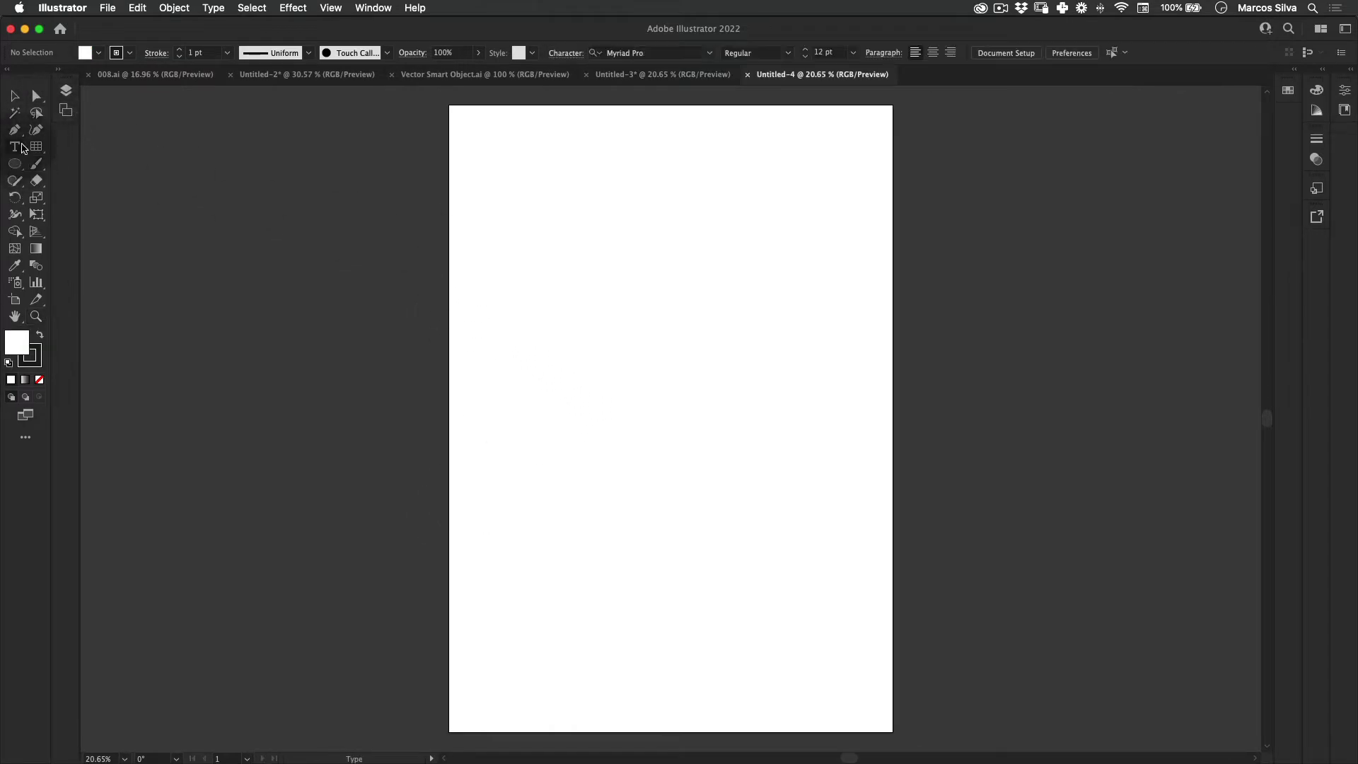
{"action": "left_click", "coordinate": [524, 214]}
{"action": "key", "text": "shift"}
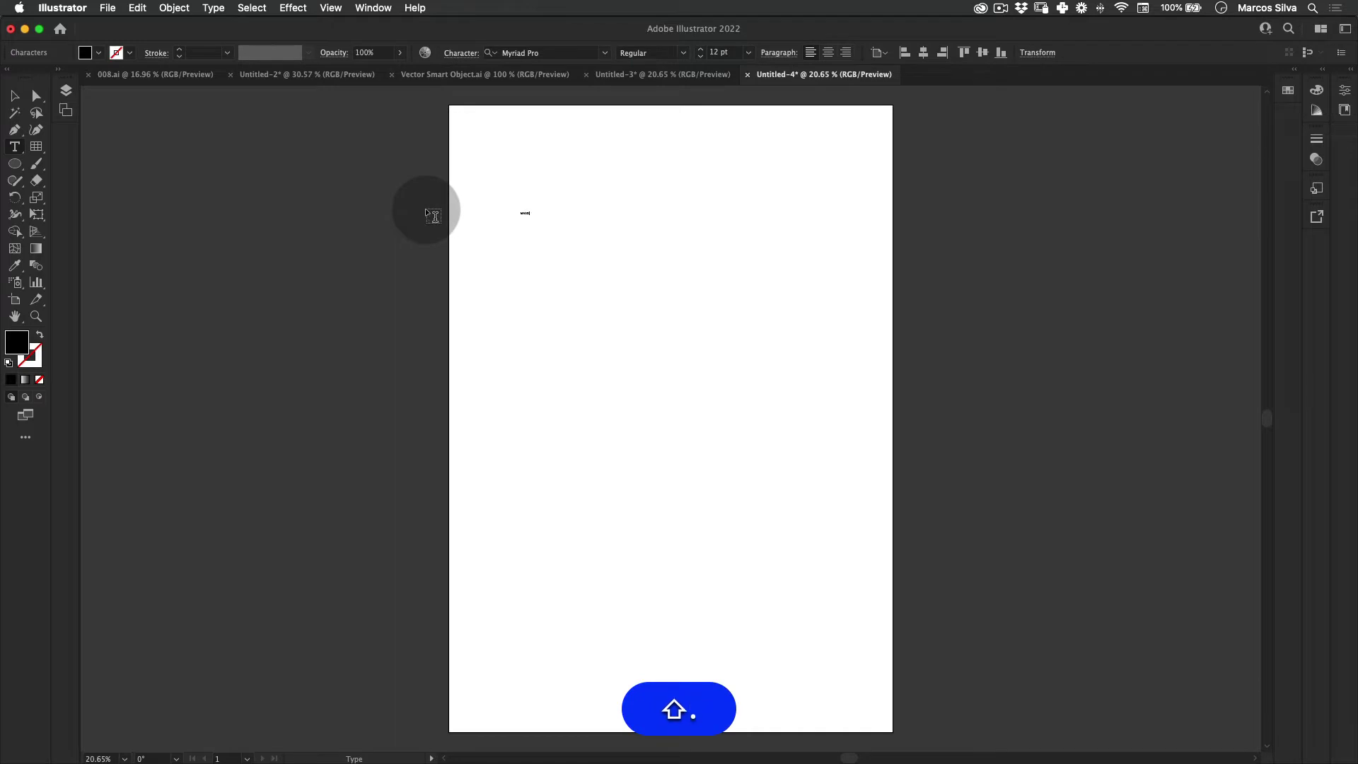
{"action": "key", "text": "Escape"}
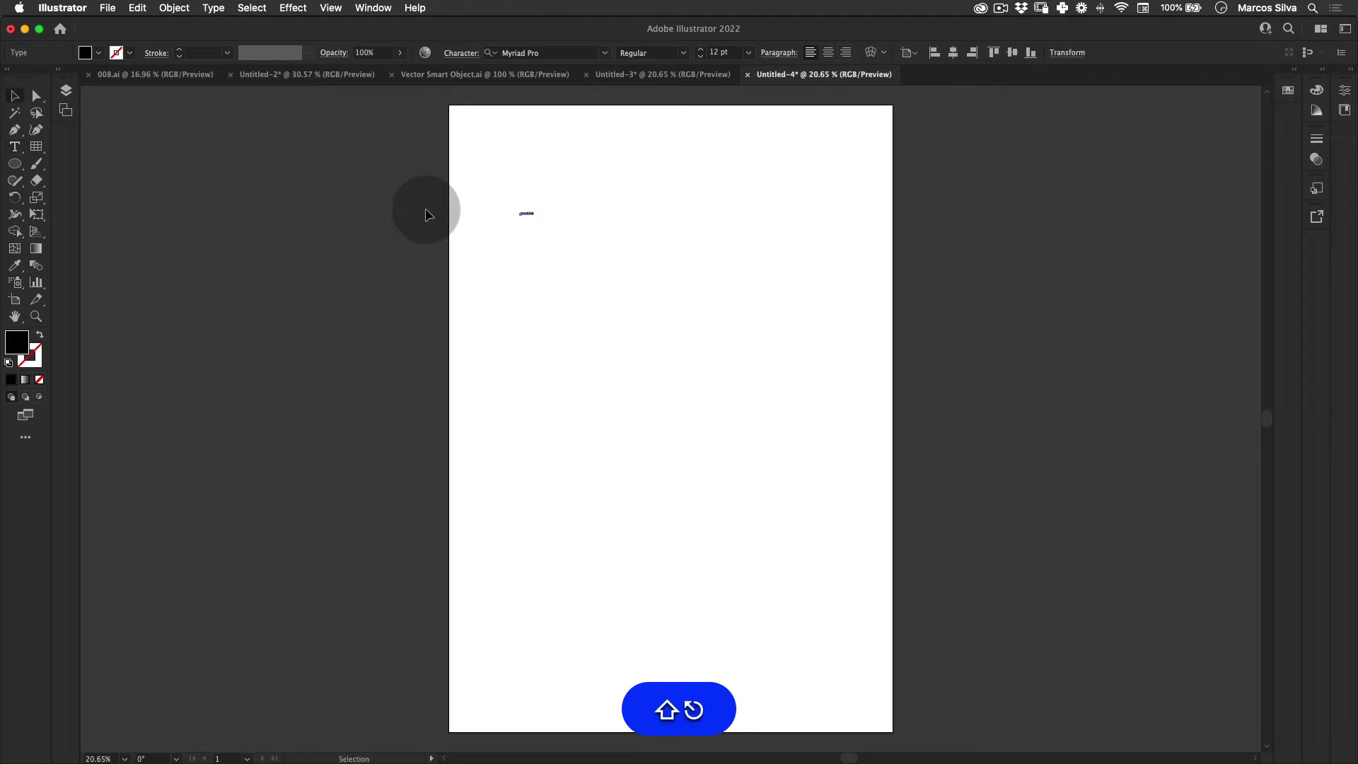
{"action": "left_click_drag", "start_coordinate": [534, 203], "coordinate": [710, 219]}
{"action": "key", "text": "v"}
{"action": "left_click", "coordinate": [699, 272]}
{"action": "double_click", "coordinate": [735, 224]}
{"action": "type", "text": "LAB"}
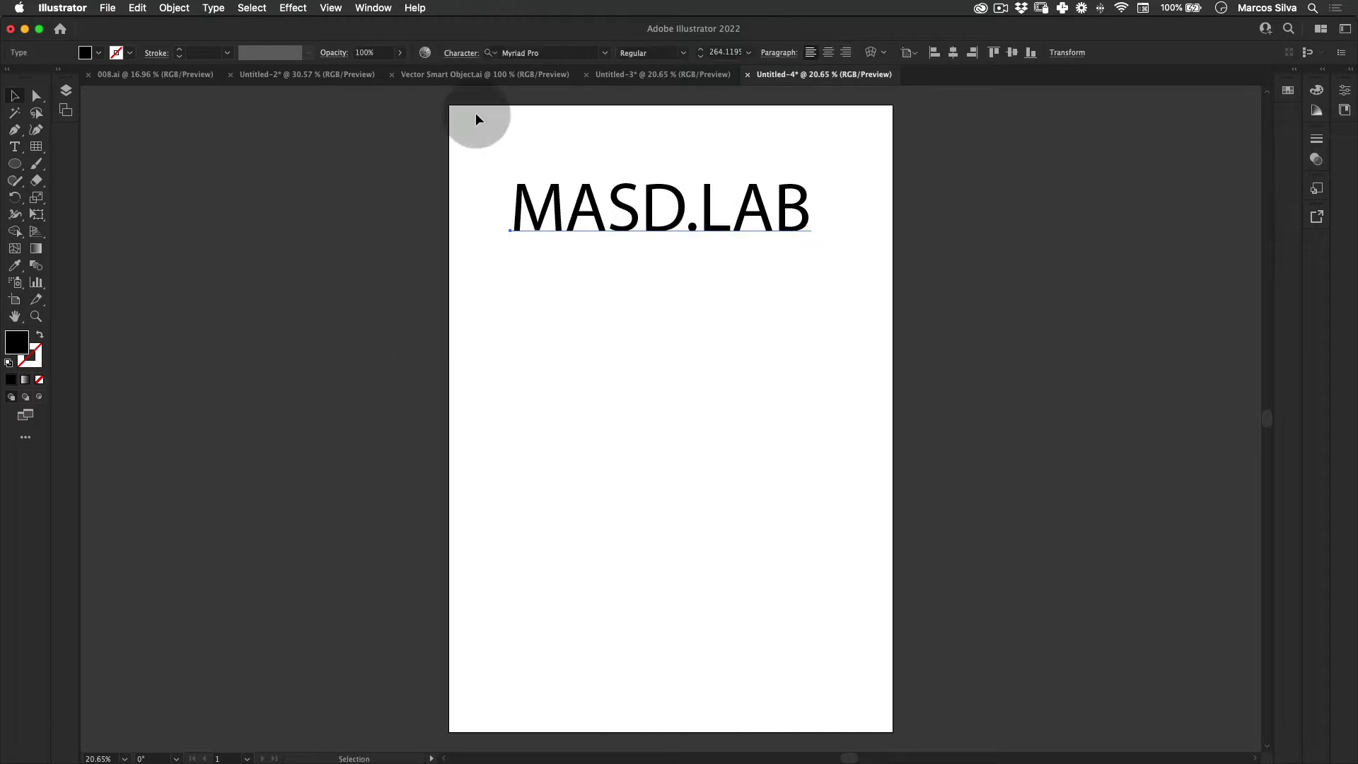
Set the title's font to Monument Extended Ultrabold.
{"action": "left_click", "coordinate": [570, 53]}
{"action": "type", "text": "monu"}
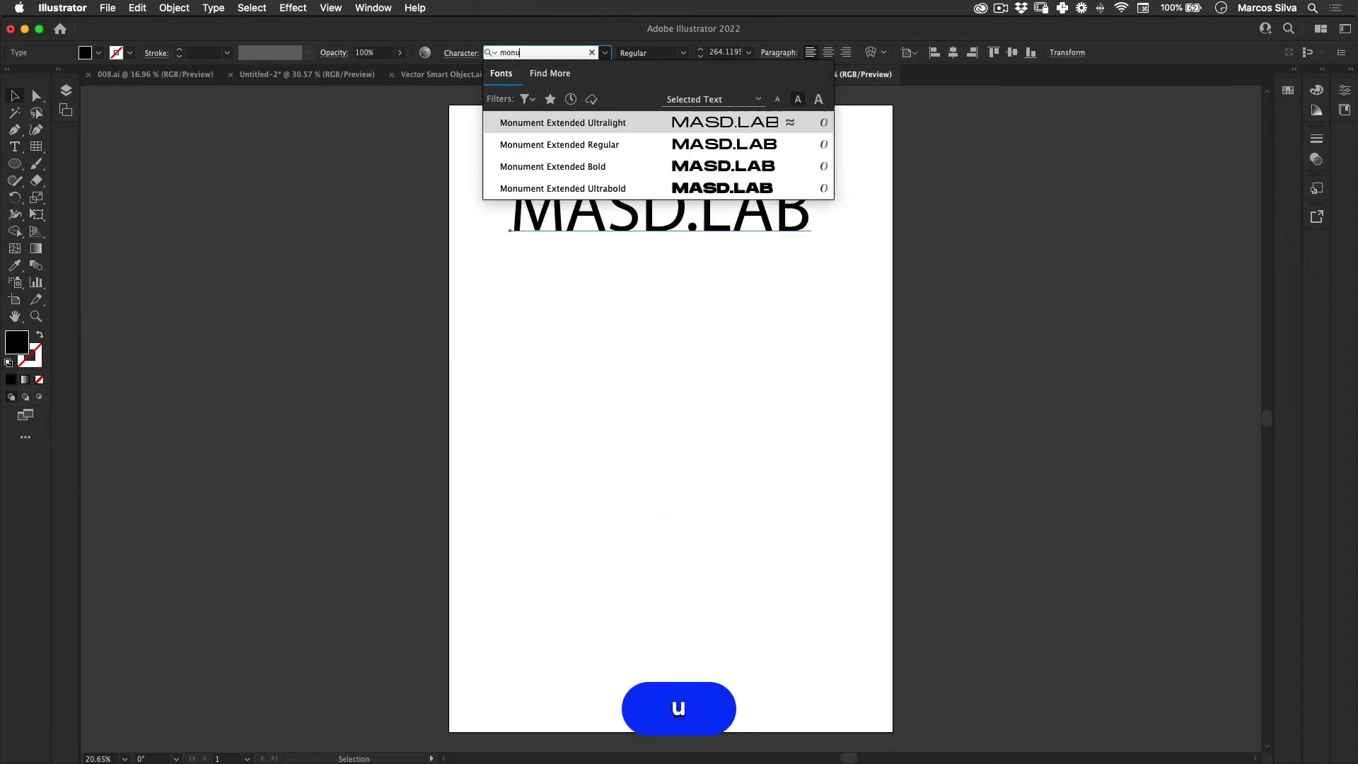
{"action": "left_click", "coordinate": [714, 189]}
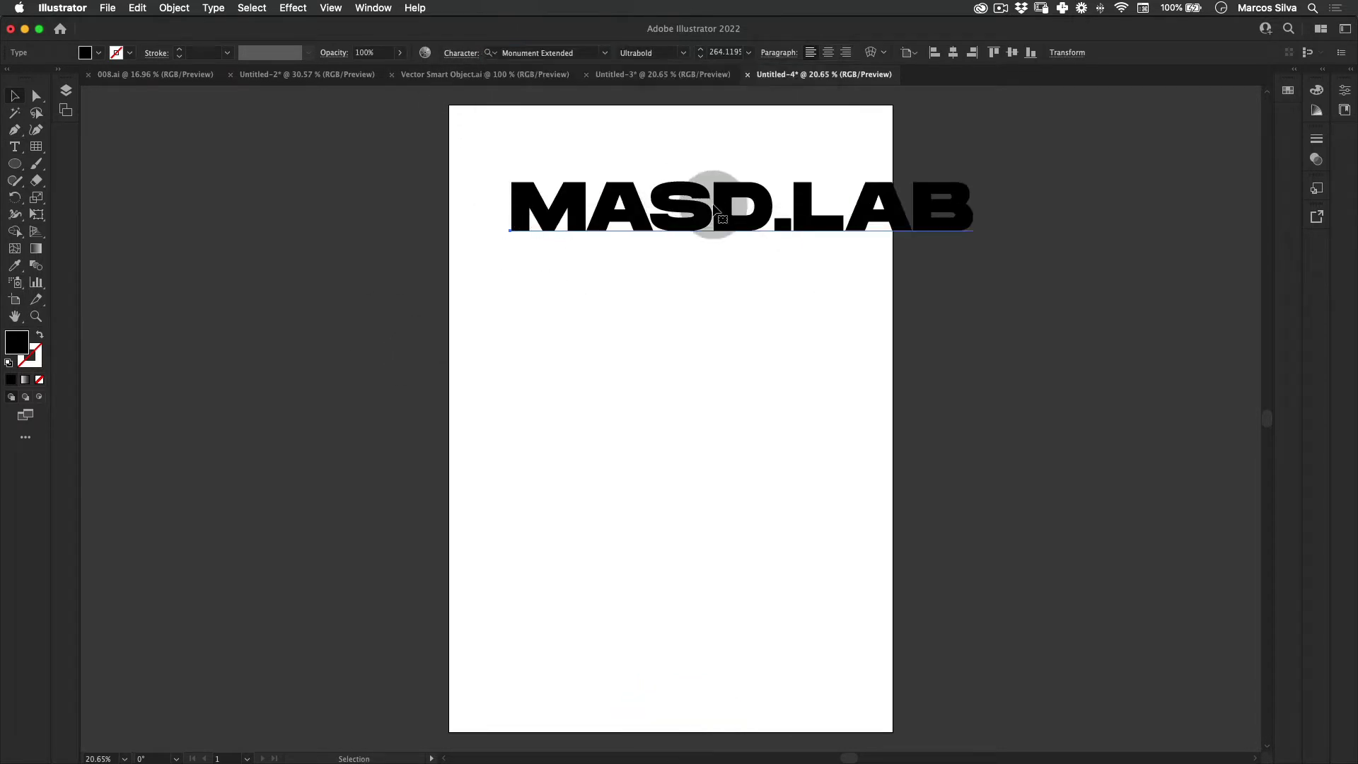
Scale the title down to about 131 pt near the top of the page and place a copy below it.
{"action": "left_click", "coordinate": [543, 350]}
{"action": "key", "text": "v"}
{"action": "left_click_drag", "start_coordinate": [1100, 182], "coordinate": [613, 296]}
{"action": "key", "text": "e"}
{"action": "left_click_drag", "start_coordinate": [974, 172], "coordinate": [721, 357]}
{"action": "key", "text": "v"}
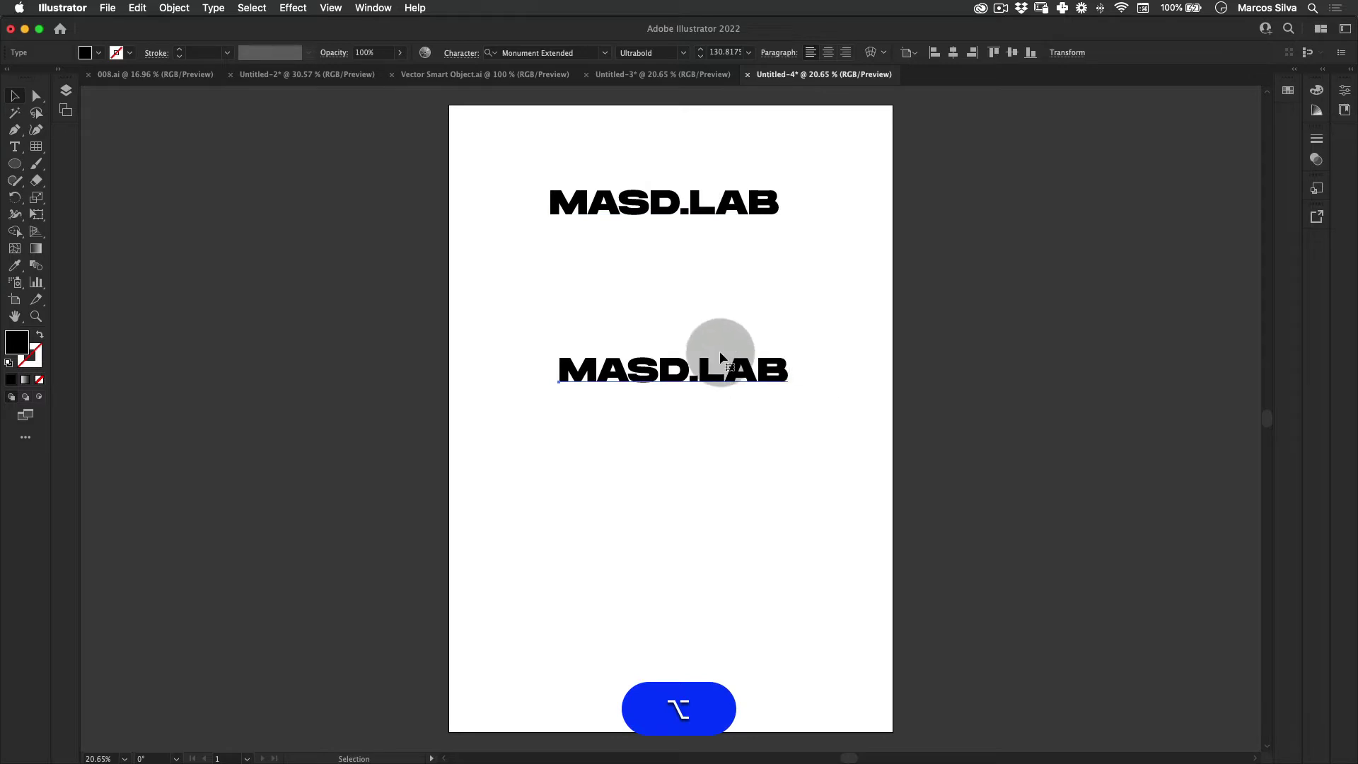
Rotate the lower title copy 90° counterclockwise and move it to the page's left side.
{"action": "key", "text": "r"}
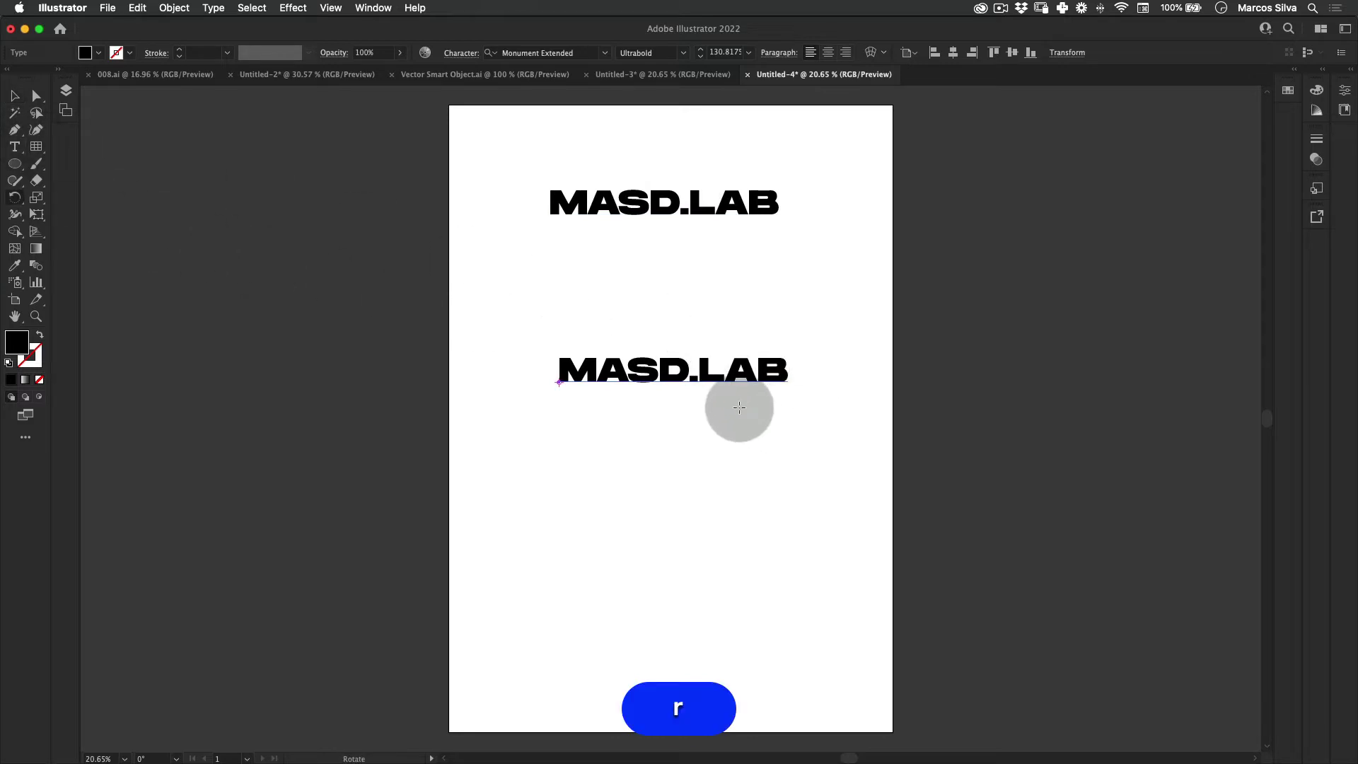
{"action": "key", "text": "e"}
{"action": "left_click_drag", "start_coordinate": [830, 433], "coordinate": [728, 266]}
{"action": "key", "text": "shift+v"}
{"action": "left_click_drag", "start_coordinate": [673, 368], "coordinate": [520, 350]}
Duplicate the vertical title to the page's right side and rotate the copy 180° so it reads downward.
{"action": "key", "text": "v"}
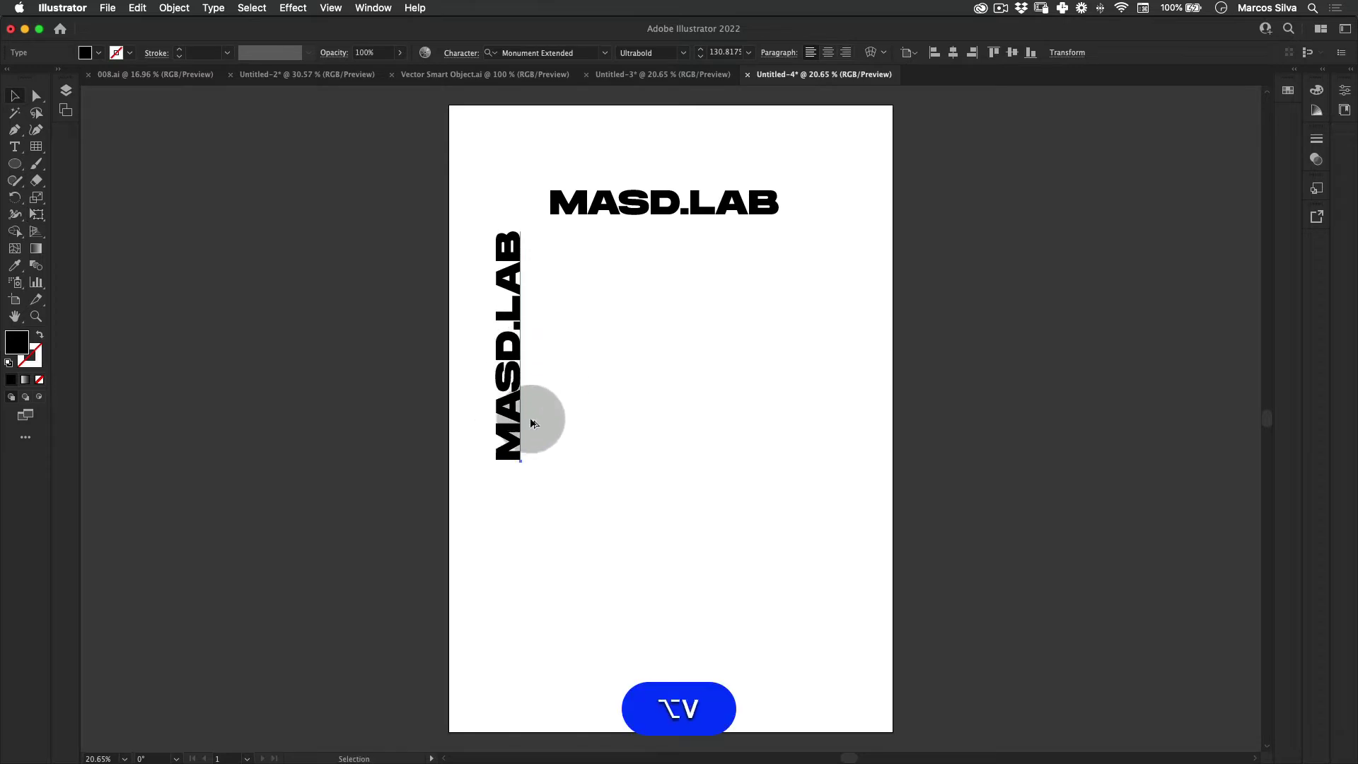
{"action": "left_click_drag", "start_coordinate": [532, 423], "coordinate": [745, 316]}
{"action": "key", "text": "shift+v"}
{"action": "left_click", "coordinate": [745, 315]}
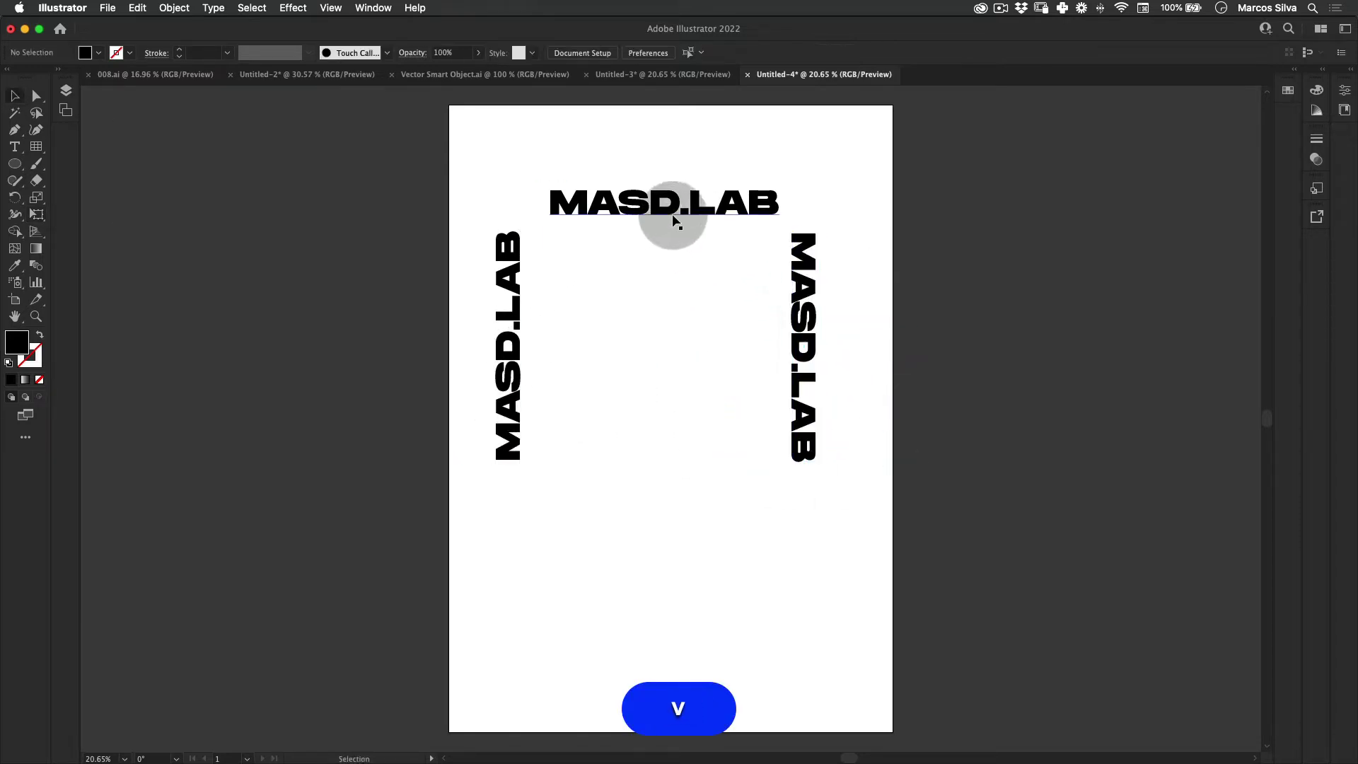
Duplicate the top title below the vertical ones and rotate the copy 180° to close the text frame.
{"action": "left_click_drag", "start_coordinate": [676, 221], "coordinate": [728, 474]}
{"action": "key", "text": "alt+shift+e"}
{"action": "left_click_drag", "start_coordinate": [846, 498], "coordinate": [394, 460]}
{"action": "key", "text": "shift+v"}
{"action": "left_click", "coordinate": [479, 594]}
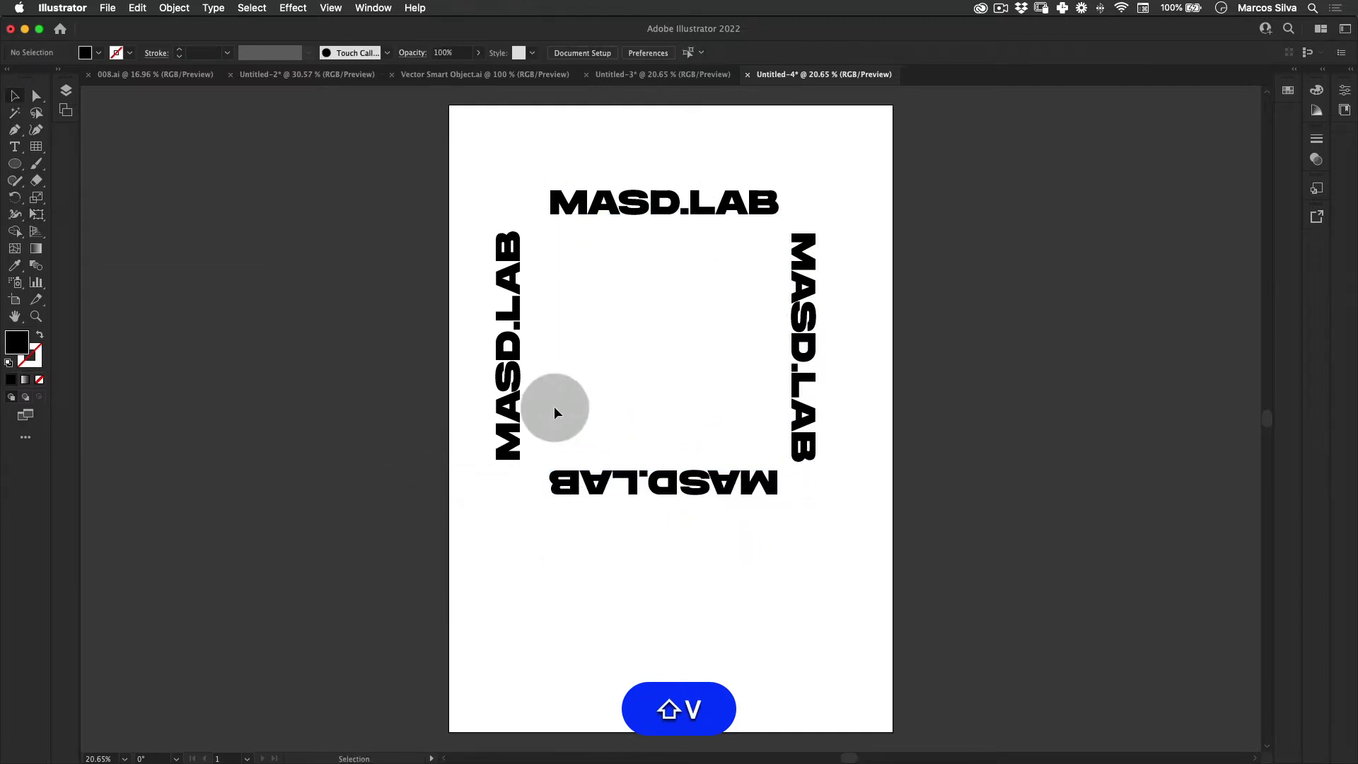
Enlarge the left vertical title to about 253 pt and move it up so its upper end meets the top title.
{"action": "left_click", "coordinate": [517, 421]}
{"action": "key", "text": "e"}
{"action": "left_click_drag", "start_coordinate": [532, 463], "coordinate": [607, 603]}
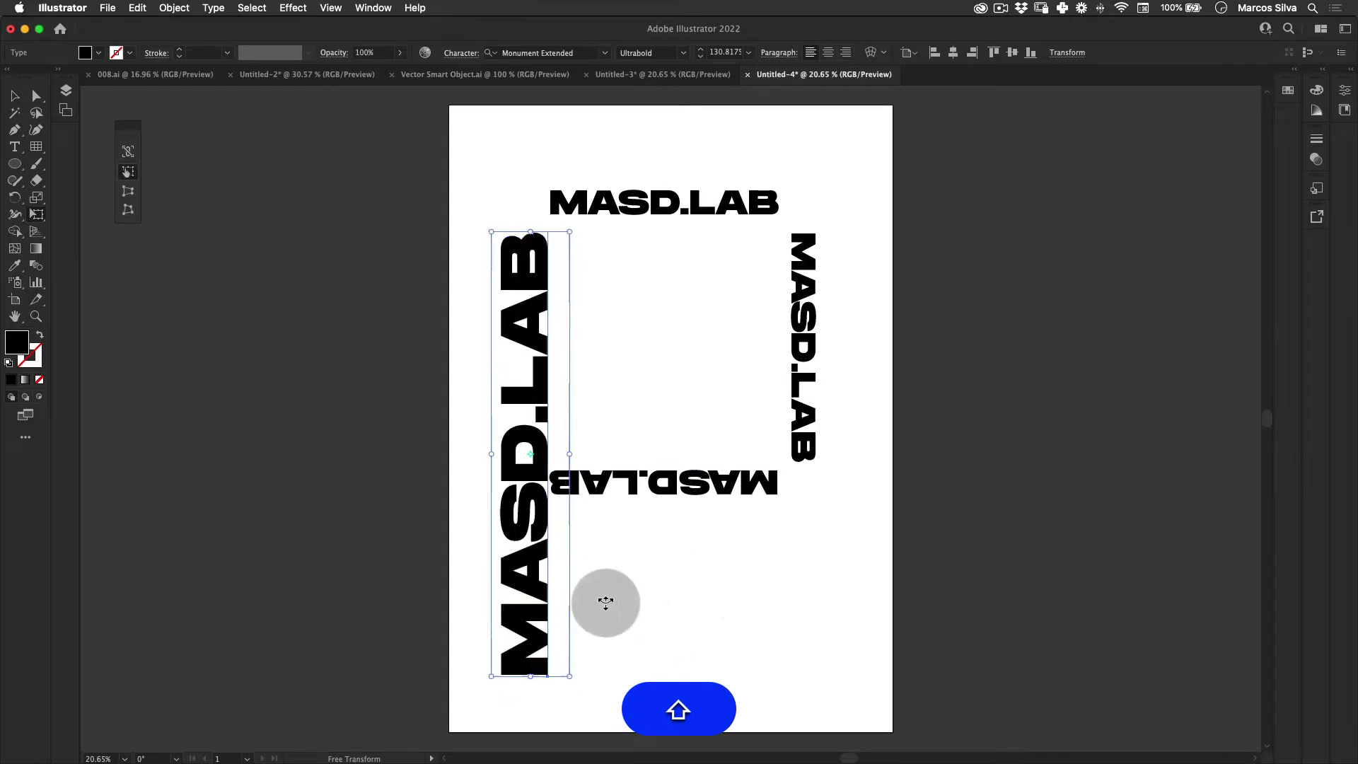
{"action": "key", "text": "shift+v"}
{"action": "mouse_move", "coordinate": [529, 553]}
{"action": "left_mouse_down"}
{"action": "mouse_move", "coordinate": [521, 561]}
{"action": "mouse_move", "coordinate": [520, 511]}
{"action": "mouse_move", "coordinate": [527, 537]}
{"action": "left_mouse_up"}
{"action": "key", "text": "shift+v"}
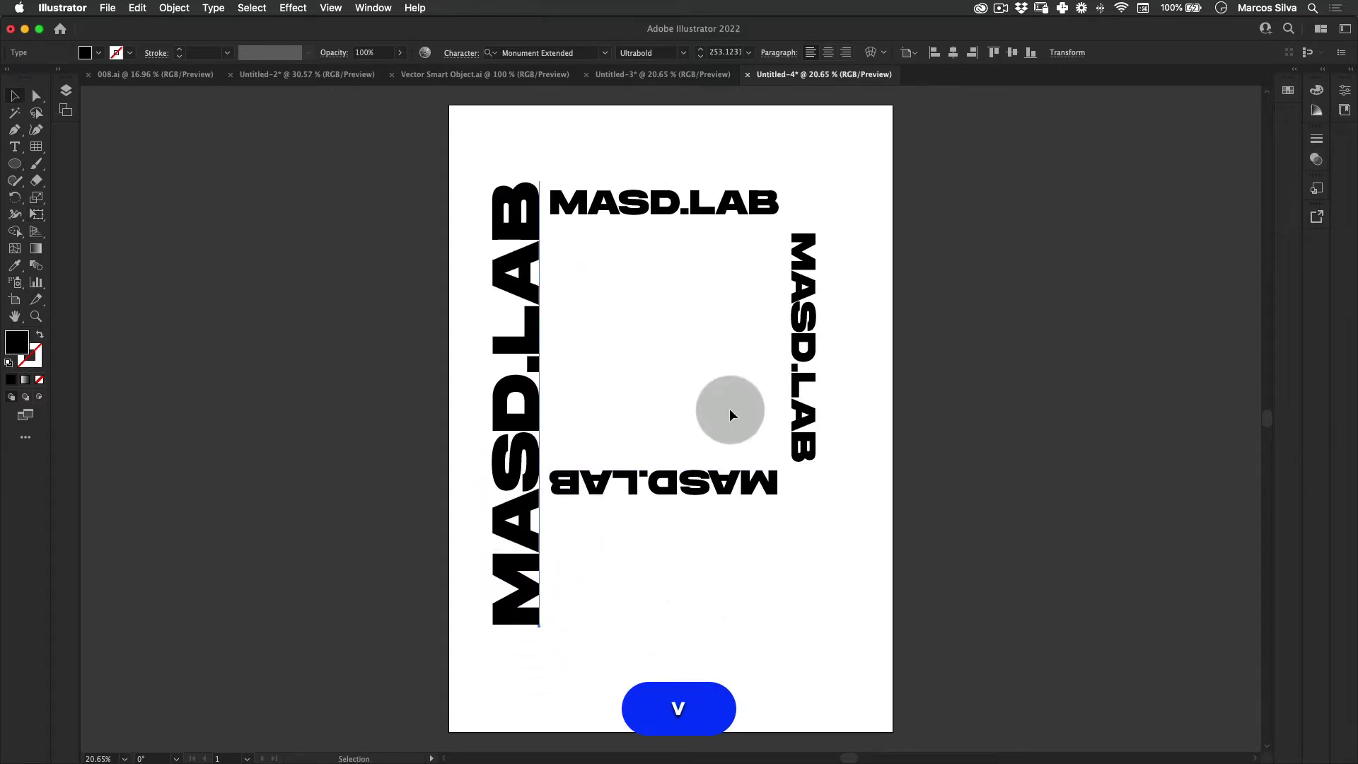
Delete the small right vertical title and move the upside-down title down to the left title's lower end.
{"action": "key", "text": "BackSpace"}
{"action": "key", "text": "v"}
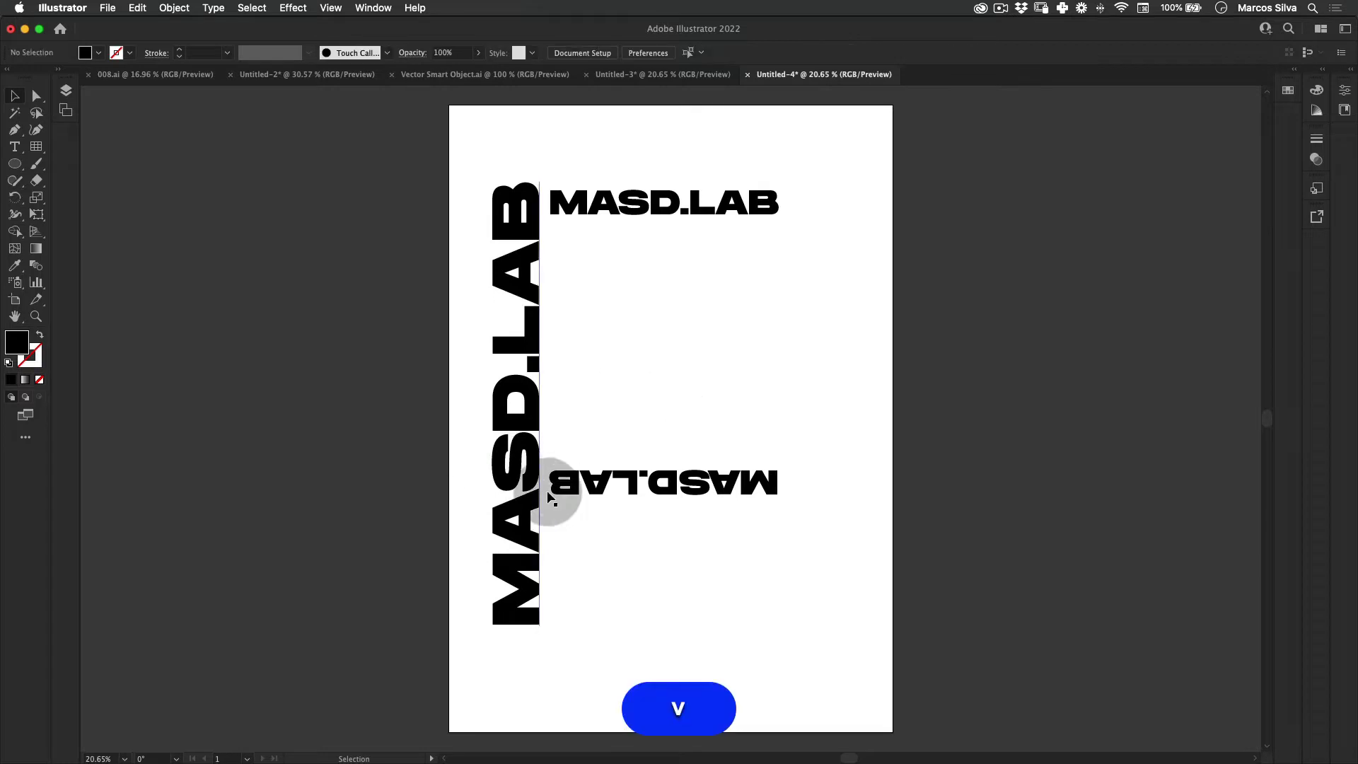
{"action": "left_click_drag", "start_coordinate": [697, 488], "coordinate": [696, 608]}
Copy the large left title to the right side, rotate it 180° and place it close against the top title.
{"action": "left_click_drag", "start_coordinate": [480, 473], "coordinate": [819, 454]}
{"action": "key", "text": "alt+shift+r"}
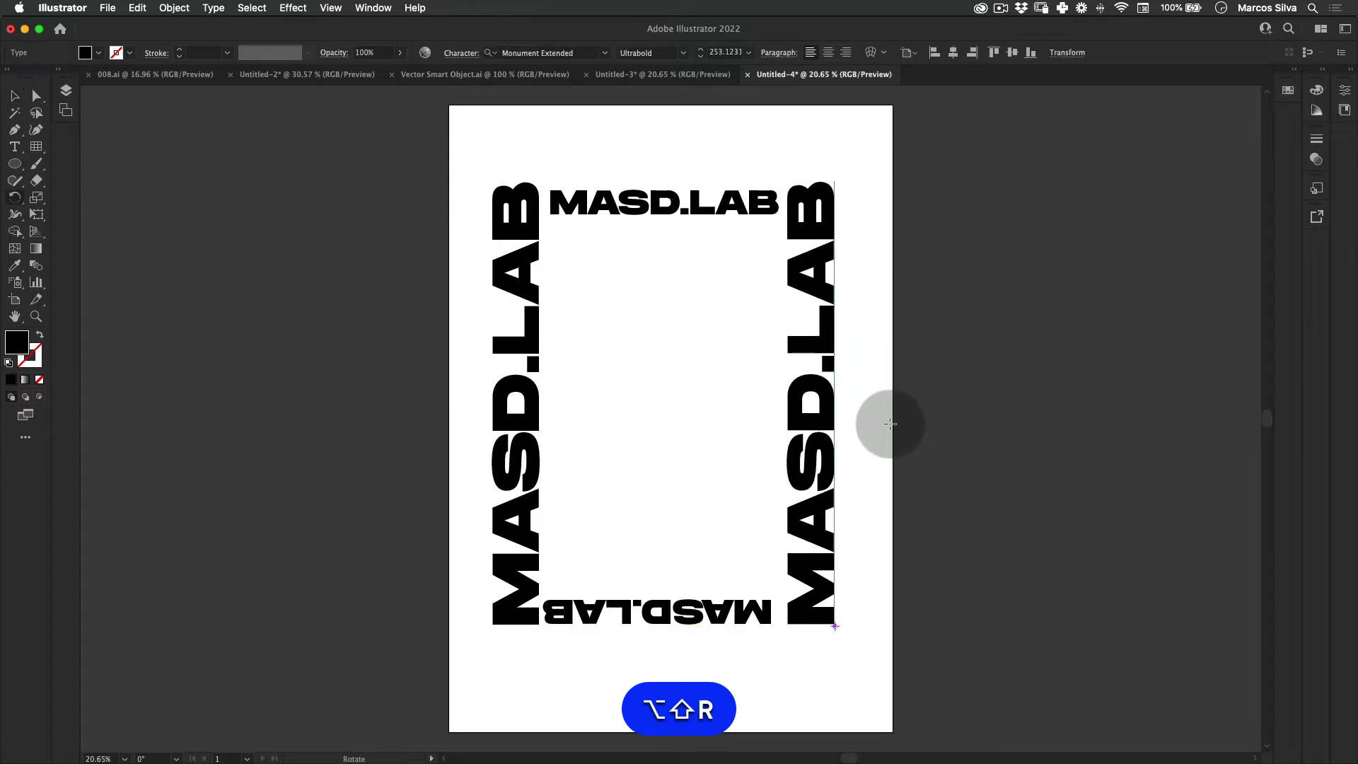
{"action": "left_click_drag", "start_coordinate": [865, 411], "coordinate": [546, 288]}
{"action": "key", "text": "shift+v"}
{"action": "left_click", "coordinate": [552, 339]}
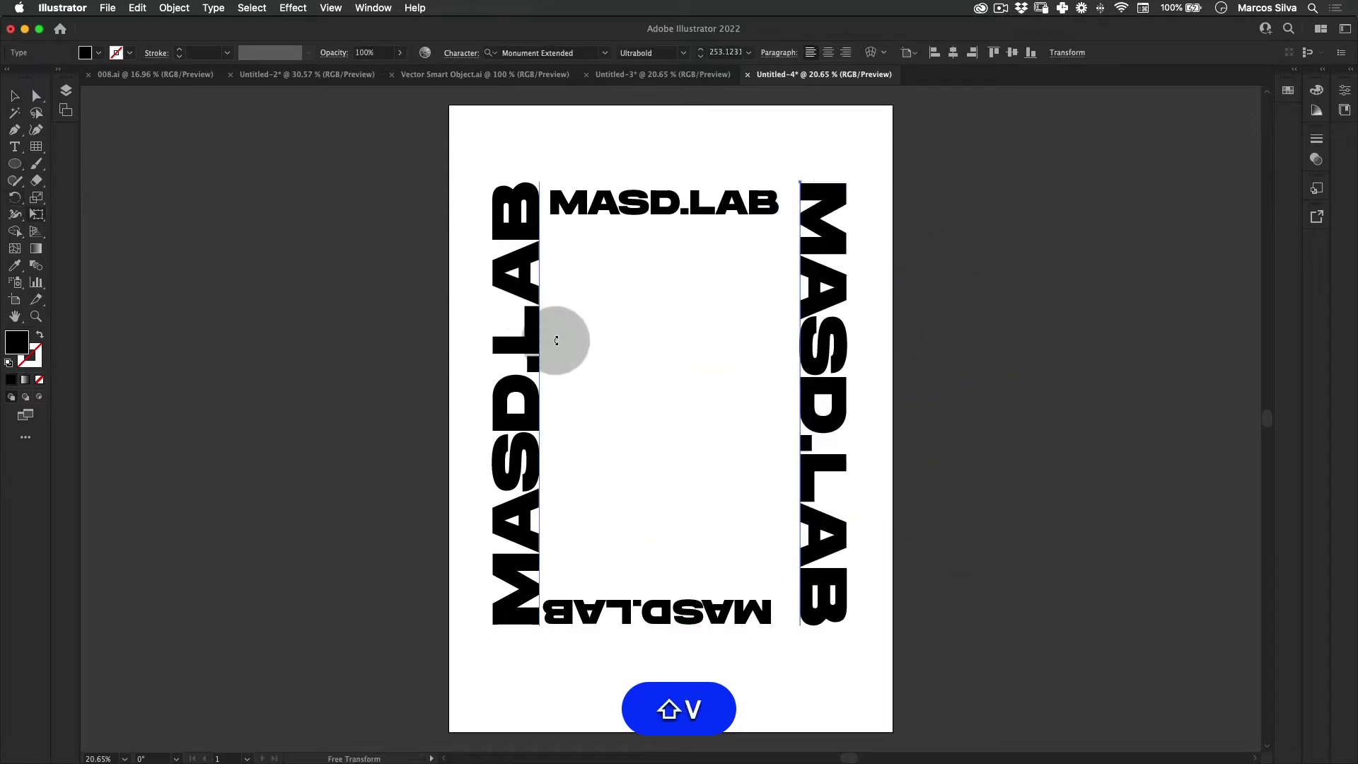
{"action": "left_click_drag", "start_coordinate": [826, 376], "coordinate": [813, 380]}
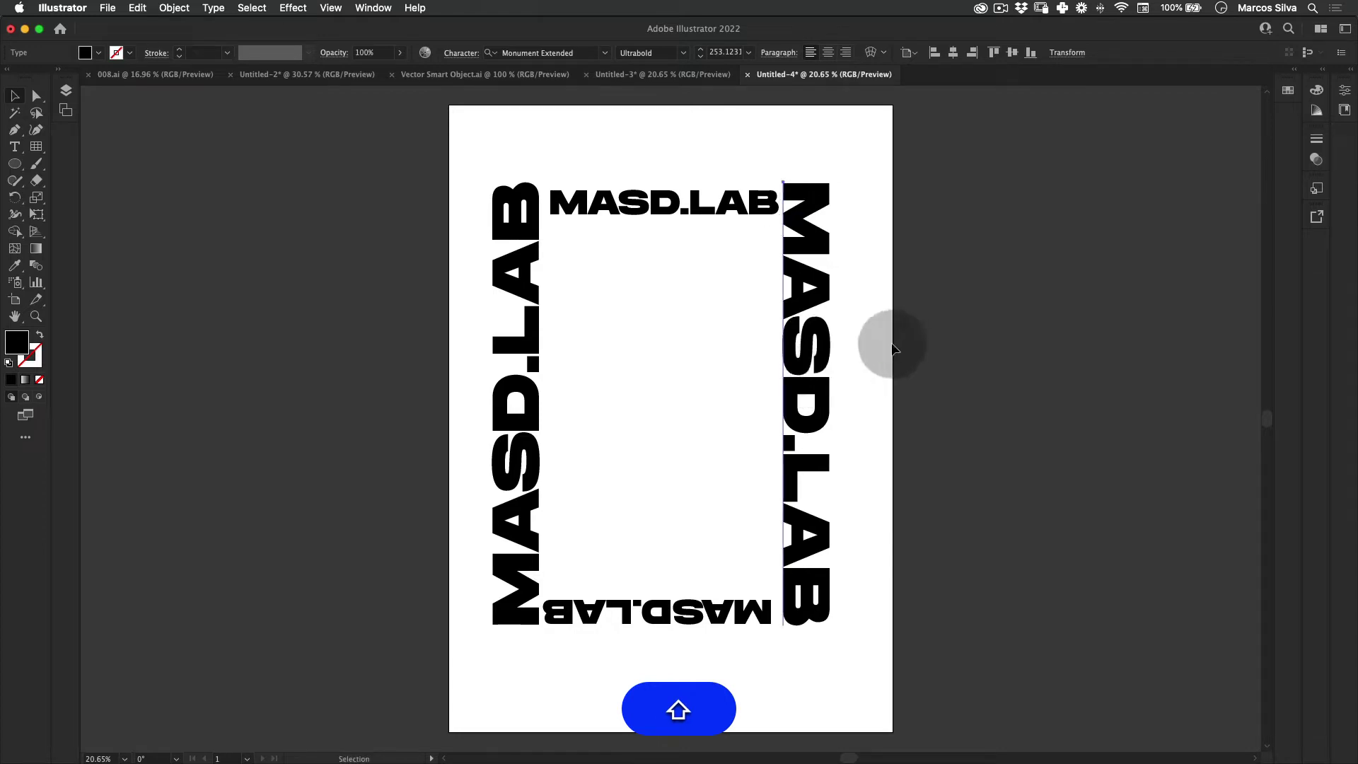
{"action": "key", "text": "shift+v"}
{"action": "left_click", "coordinate": [887, 343]}
Try to align the top edges of the top title and the right vertical title.
{"action": "left_click", "coordinate": [710, 203]}
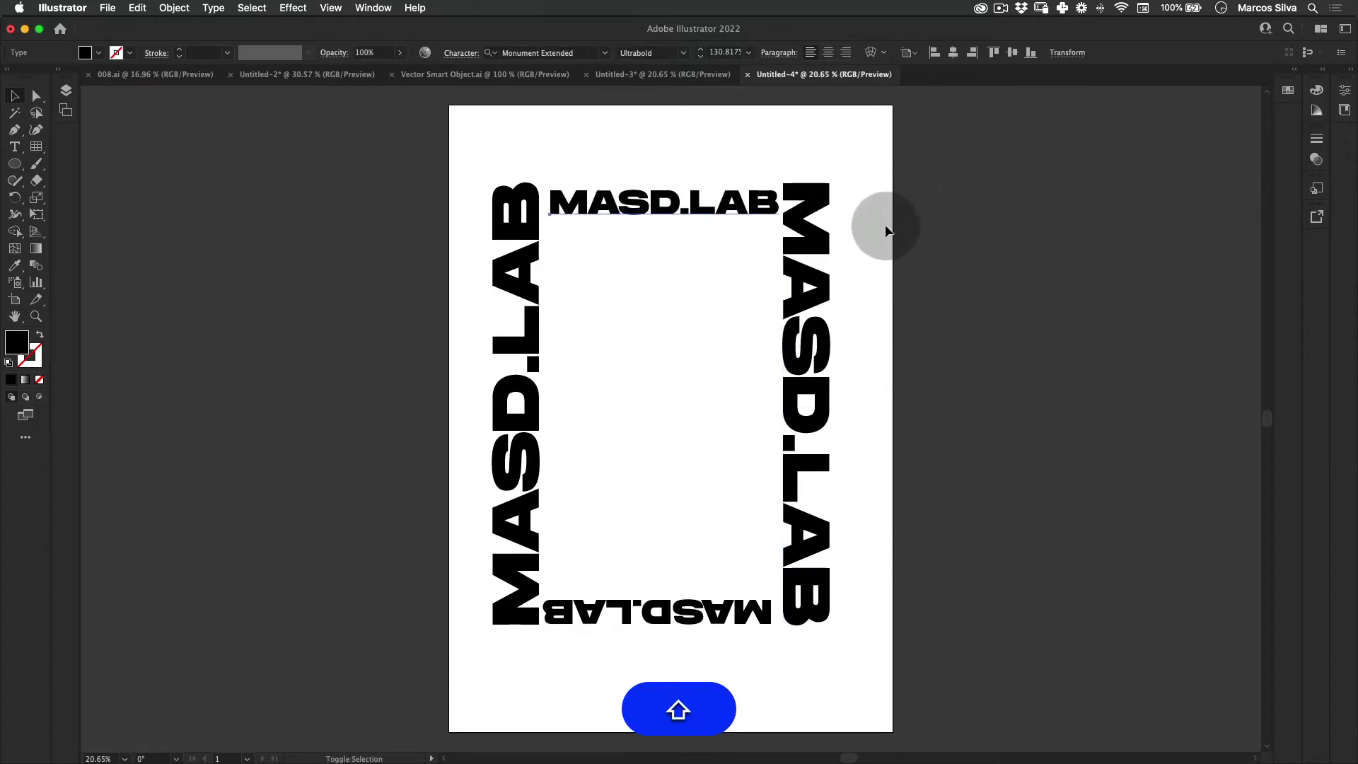
{"action": "left_click", "coordinate": [809, 285], "text": "shift"}
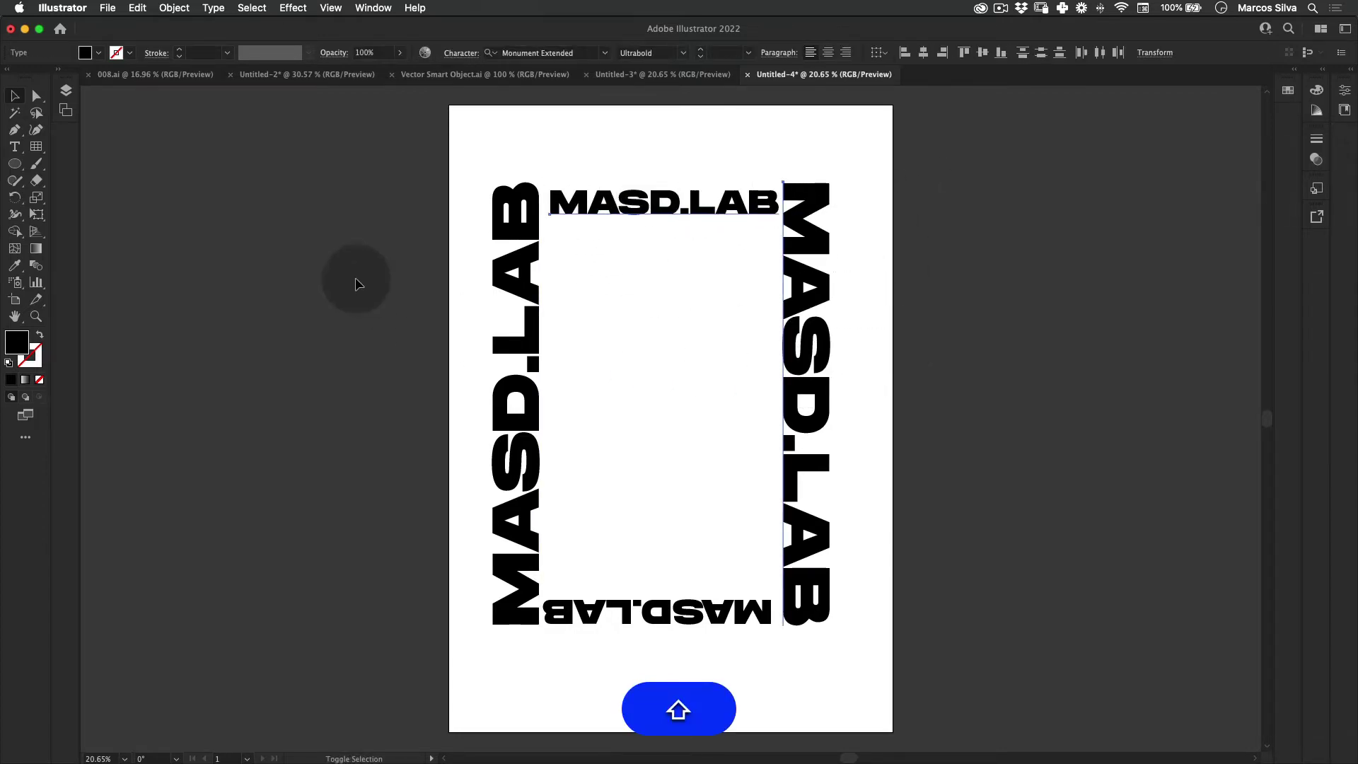
{"action": "left_click", "coordinate": [971, 55]}
{"action": "key", "text": "v"}
{"action": "left_click", "coordinate": [881, 195]}
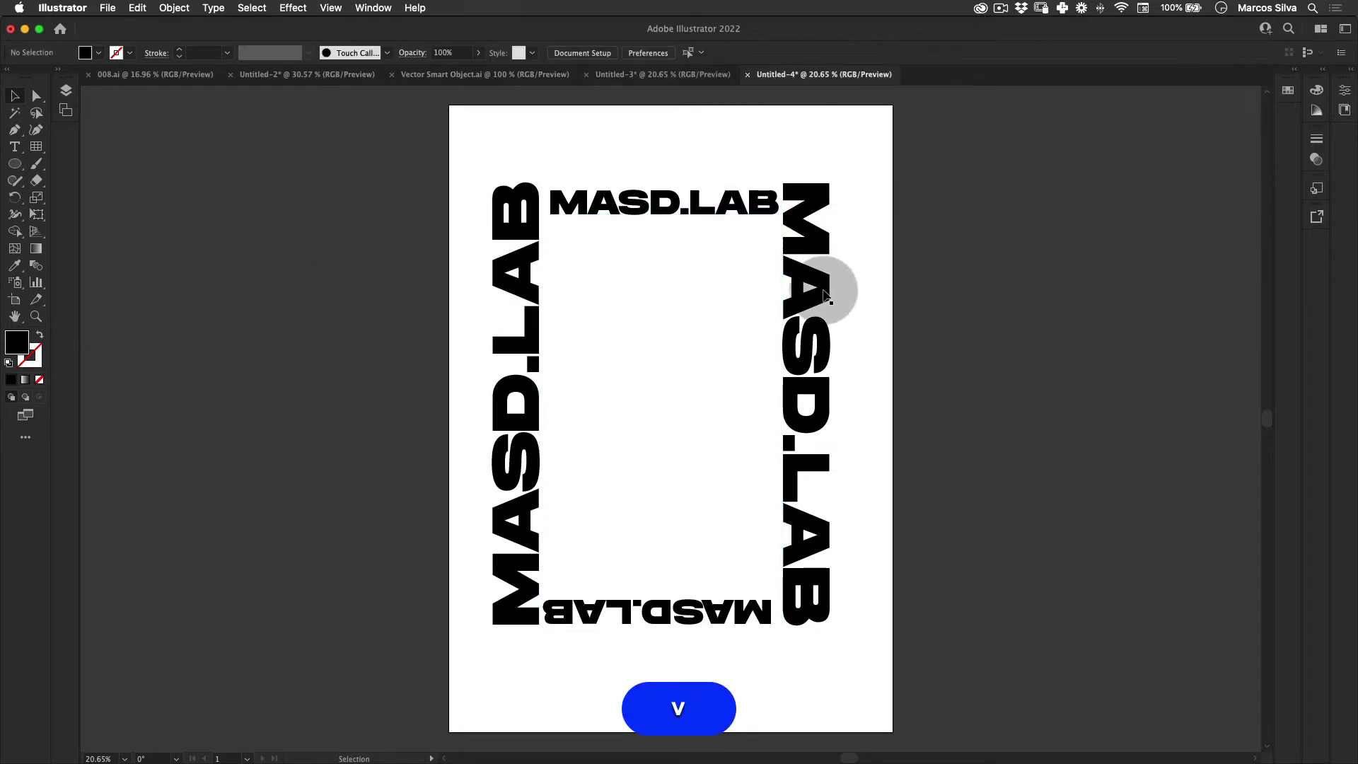
{"action": "key", "text": "space"}
{"action": "left_click_drag", "start_coordinate": [797, 327], "coordinate": [778, 229]}
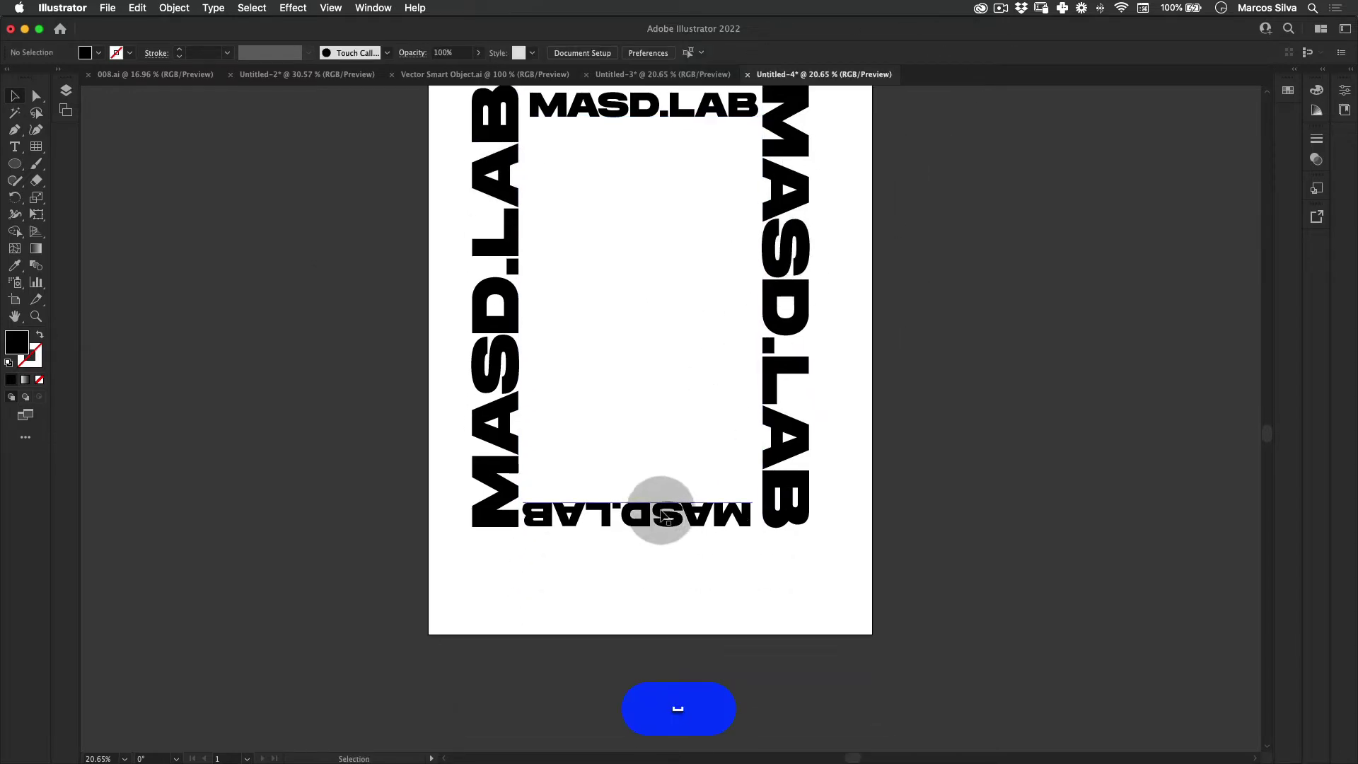
{"action": "left_click_drag", "start_coordinate": [679, 522], "coordinate": [674, 522]}
{"action": "key", "text": "v"}
{"action": "scroll", "coordinate": [606, 237], "scroll_direction": "up", "scroll_amount": 4}
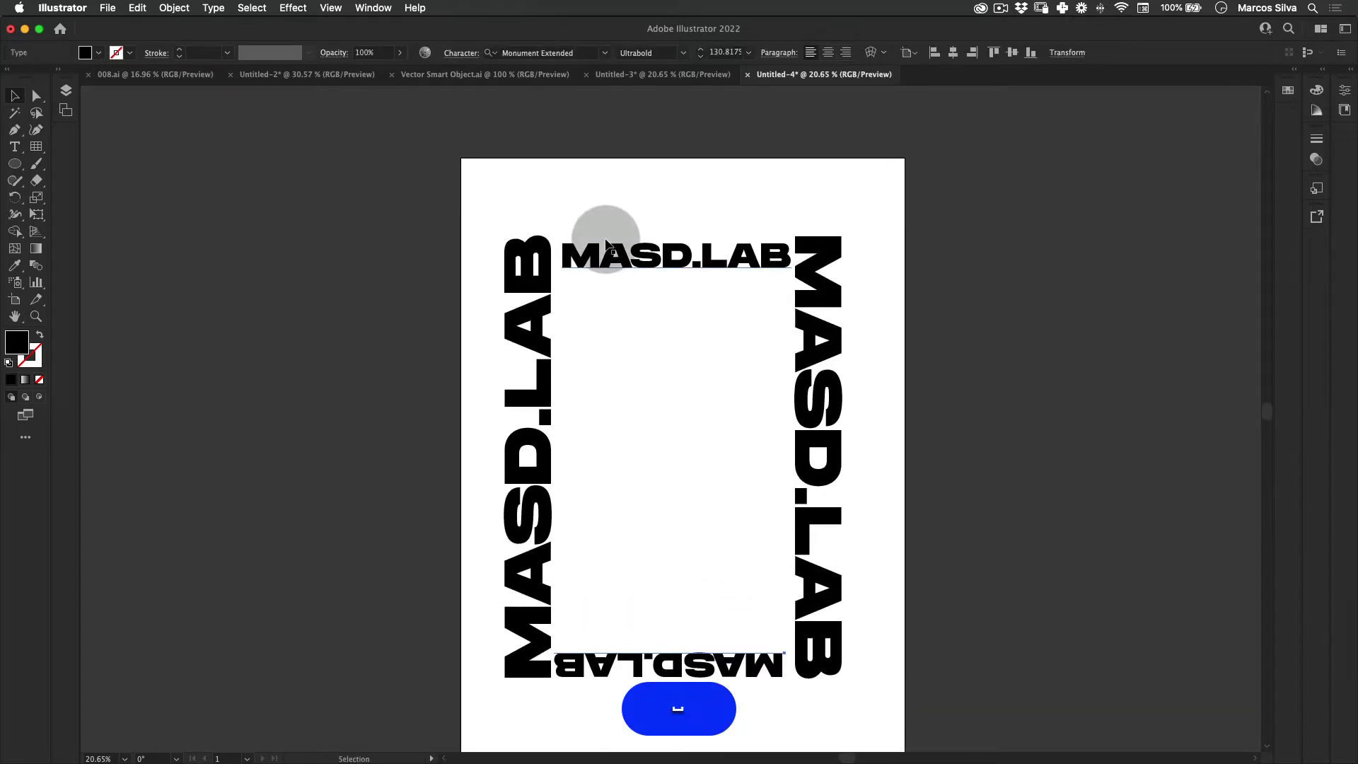
{"action": "scroll", "coordinate": [802, 358], "scroll_direction": "down", "scroll_amount": 2}
Expand all four MASD.LAB titles into outlined shapes.
{"action": "left_click_drag", "start_coordinate": [803, 178], "coordinate": [179, 573]}
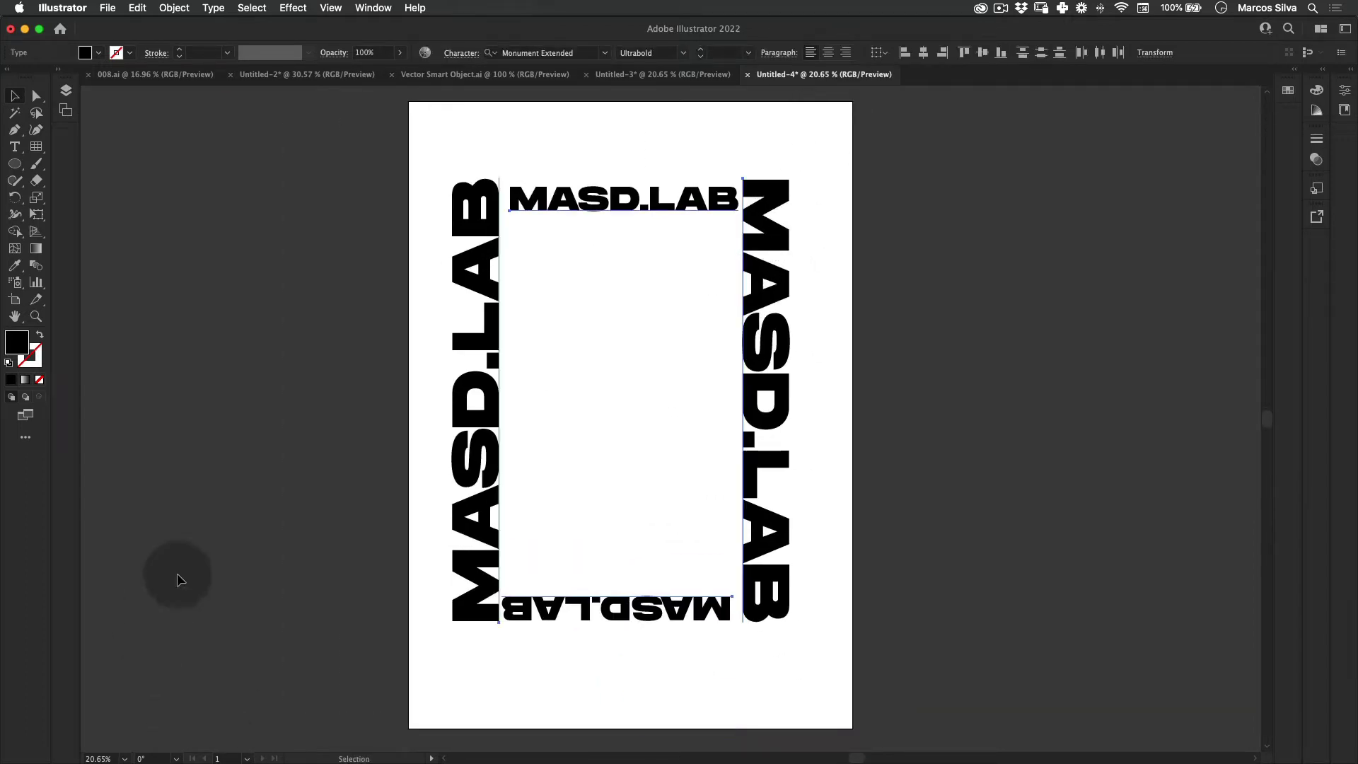
{"action": "left_click", "coordinate": [173, 7]}
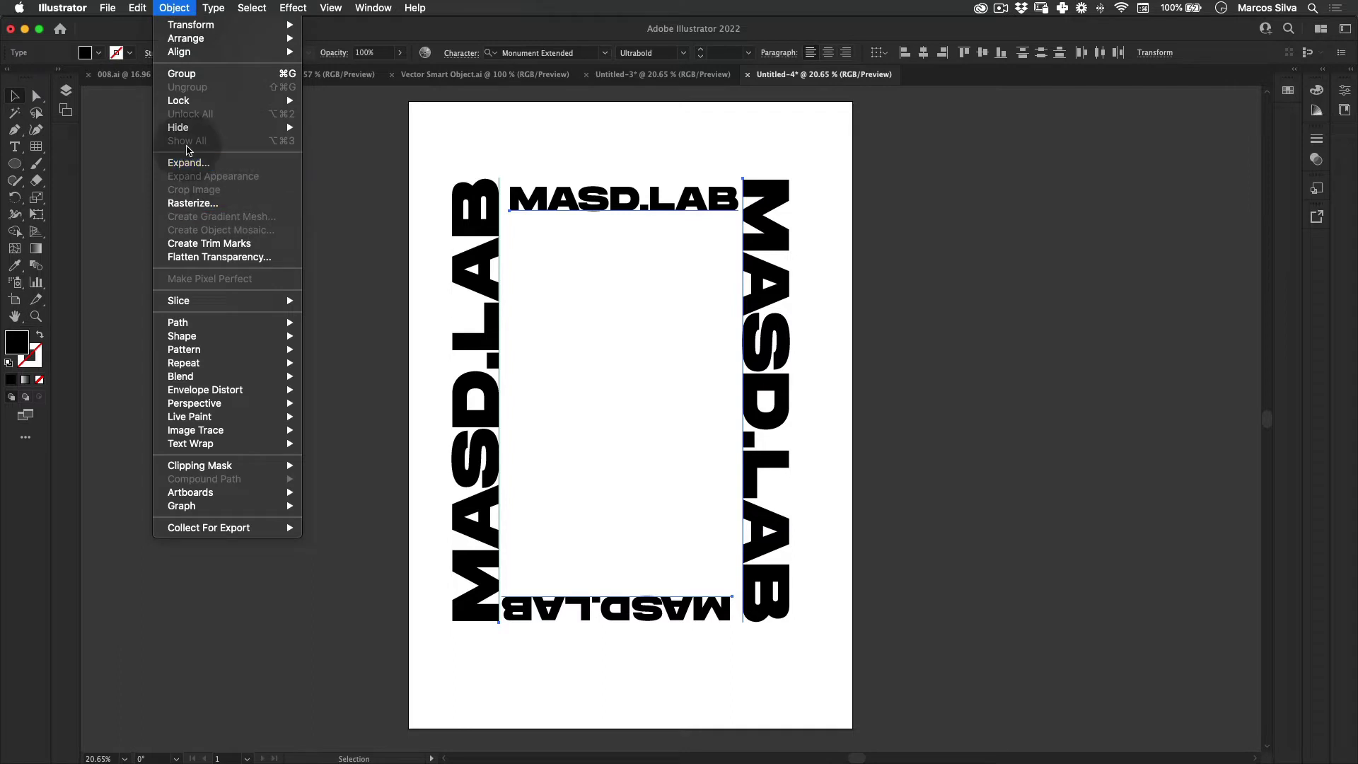
{"action": "left_click", "coordinate": [188, 164]}
{"action": "left_click", "coordinate": [700, 479]}
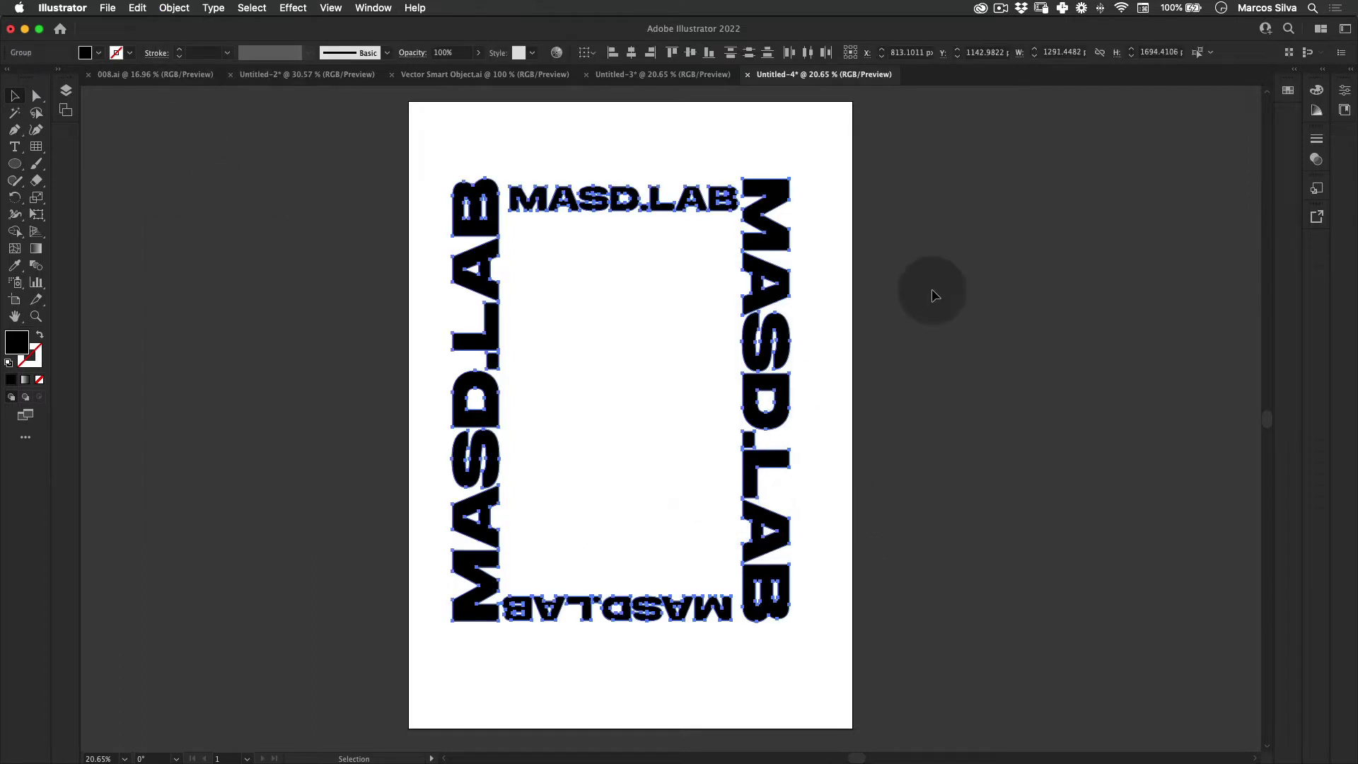
{"action": "key", "text": "v"}
{"action": "left_click", "coordinate": [878, 200]}
Align the top edges of the outlined top, right and left titles.
{"action": "left_click", "coordinate": [673, 205]}
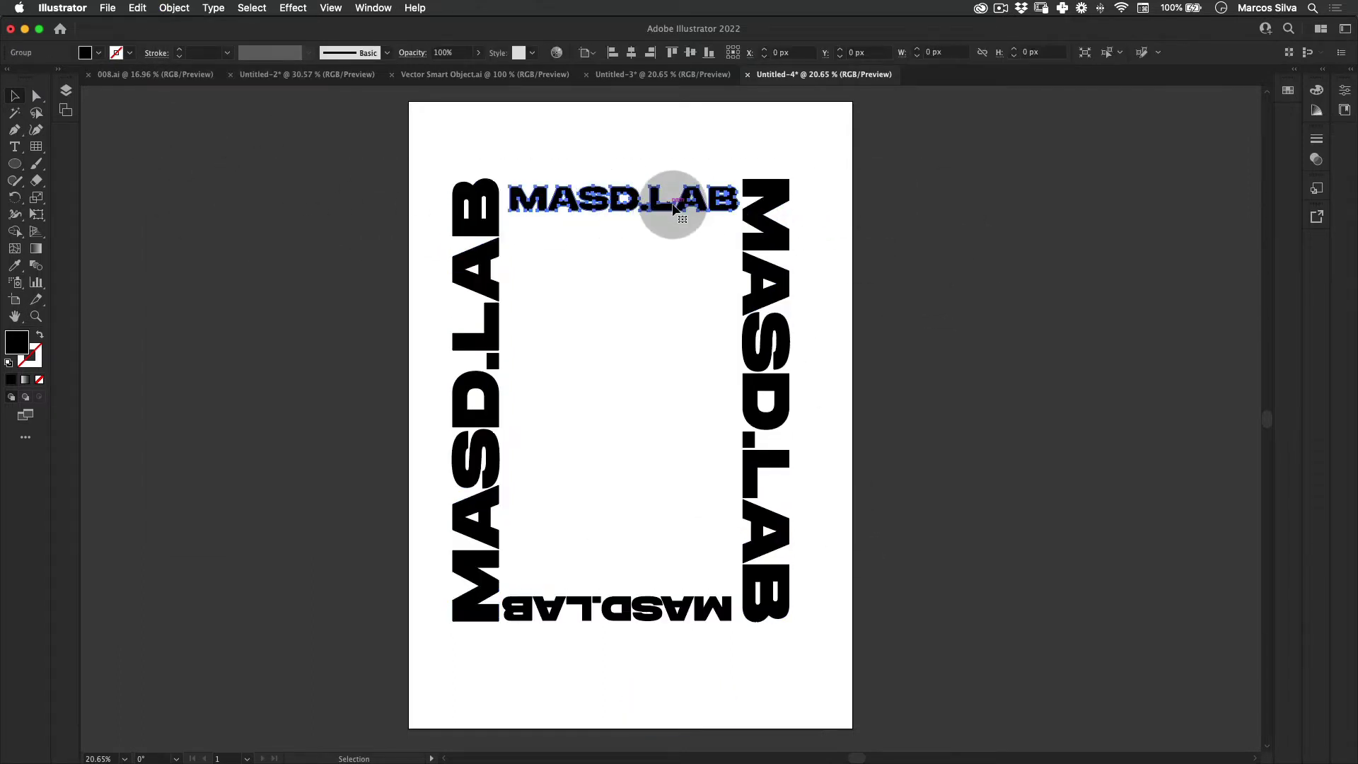
{"action": "left_click", "coordinate": [767, 188], "text": "shift"}
{"action": "left_click", "coordinate": [455, 196], "text": "shift"}
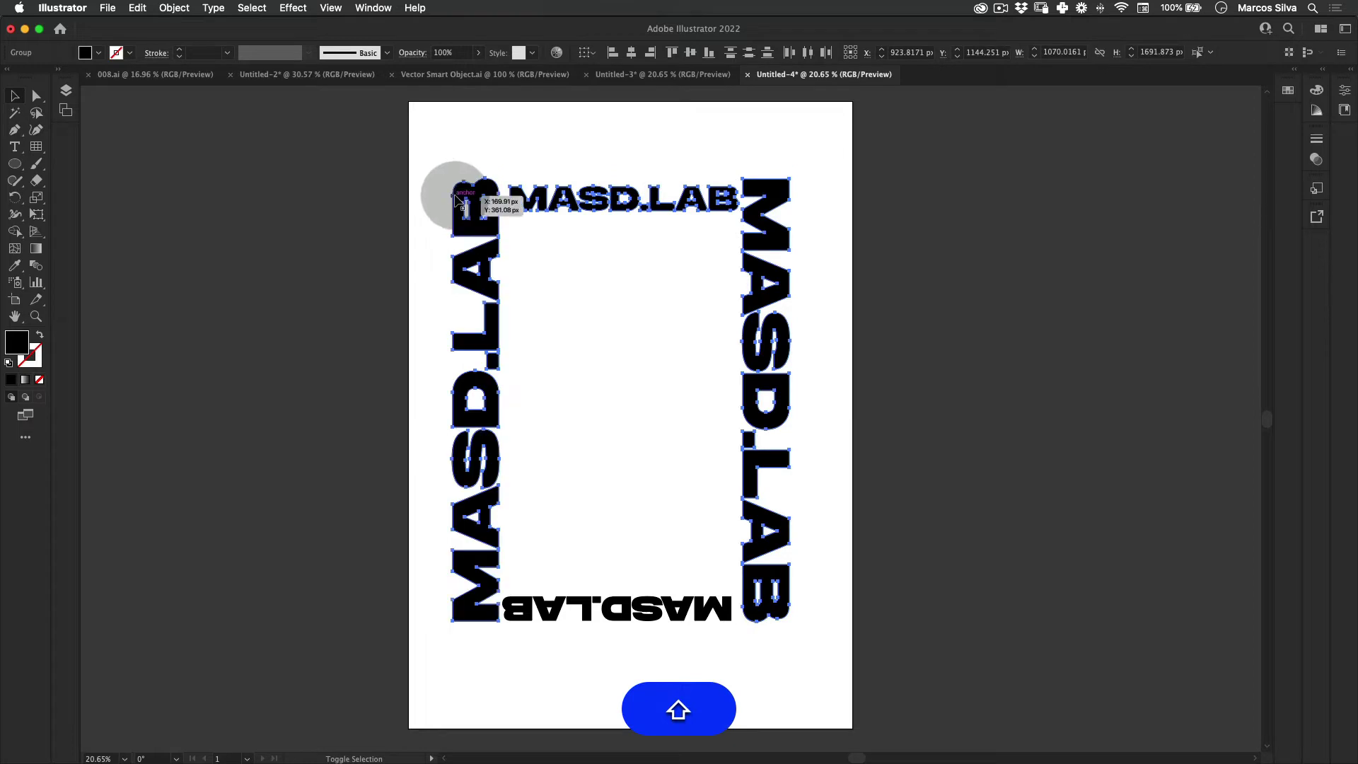
{"action": "left_click", "coordinate": [672, 52]}
{"action": "left_click", "coordinate": [618, 263]}
Group the outlined top, left and right titles together.
{"action": "key", "text": "space"}
{"action": "left_click_drag", "start_coordinate": [618, 427], "coordinate": [575, 314]}
{"action": "key", "text": "v"}
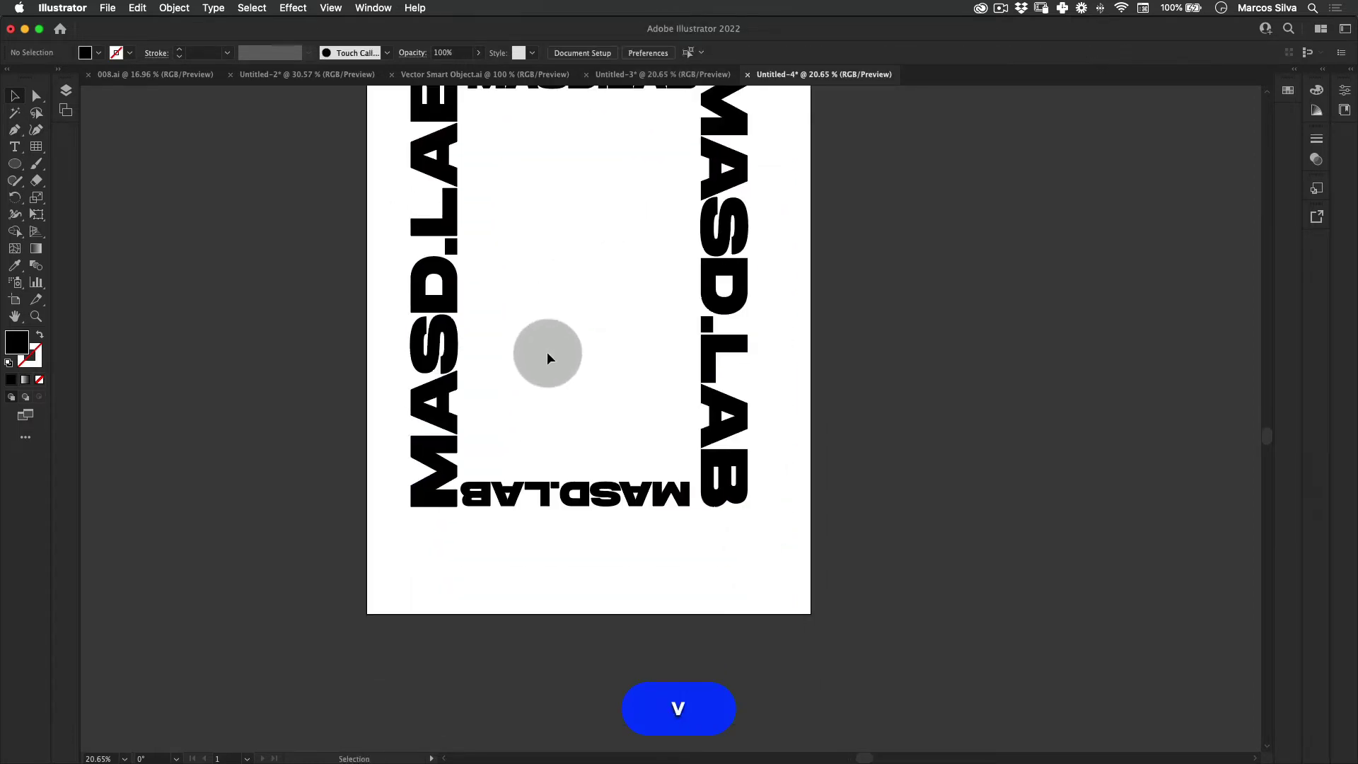
{"action": "key", "text": "space"}
{"action": "left_click_drag", "start_coordinate": [354, 92], "coordinate": [895, 291]}
{"action": "key", "text": "v"}
{"action": "key", "text": "cmd+g"}
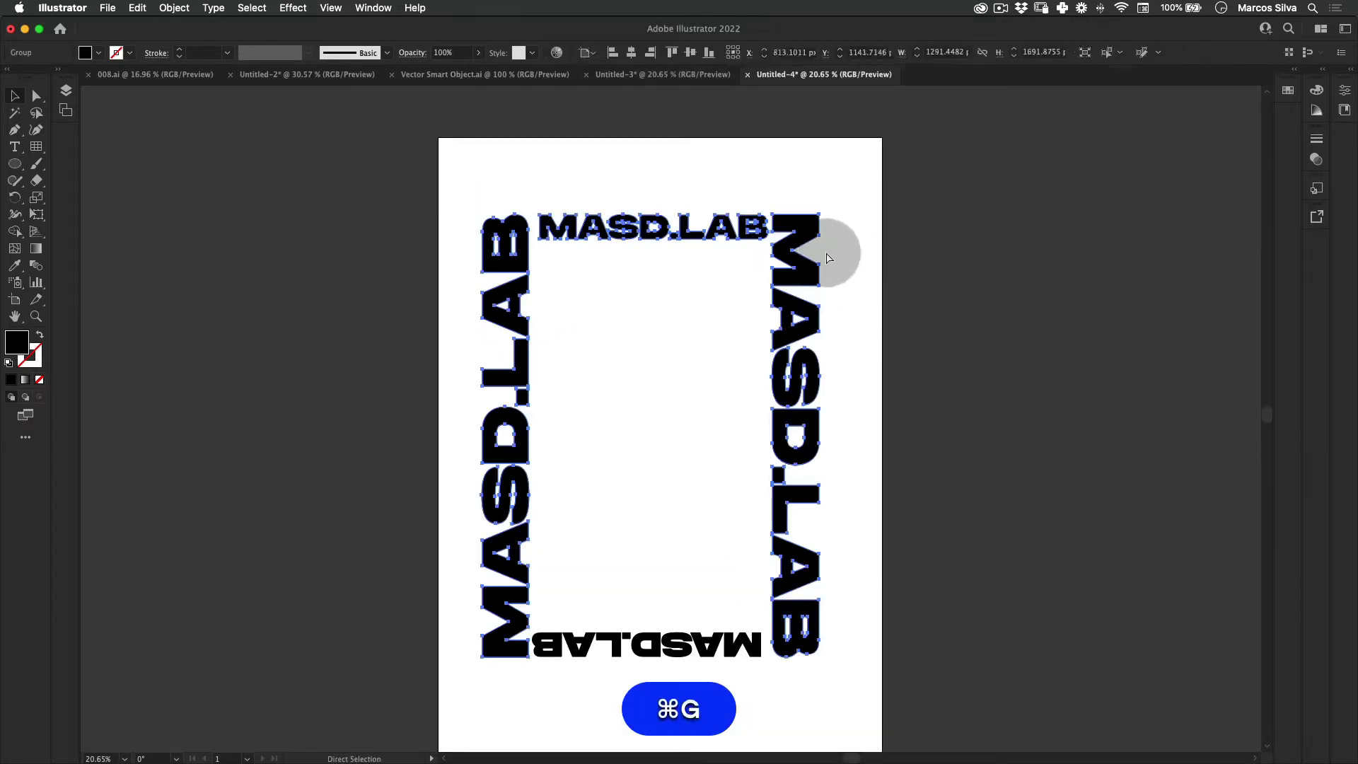
Centre the complete MASD.LAB title frame horizontally and vertically on the artboard.
{"action": "scroll", "coordinate": [697, 294], "scroll_direction": "down", "scroll_amount": 4}
{"action": "left_click_drag", "start_coordinate": [606, 555], "coordinate": [662, 576]}
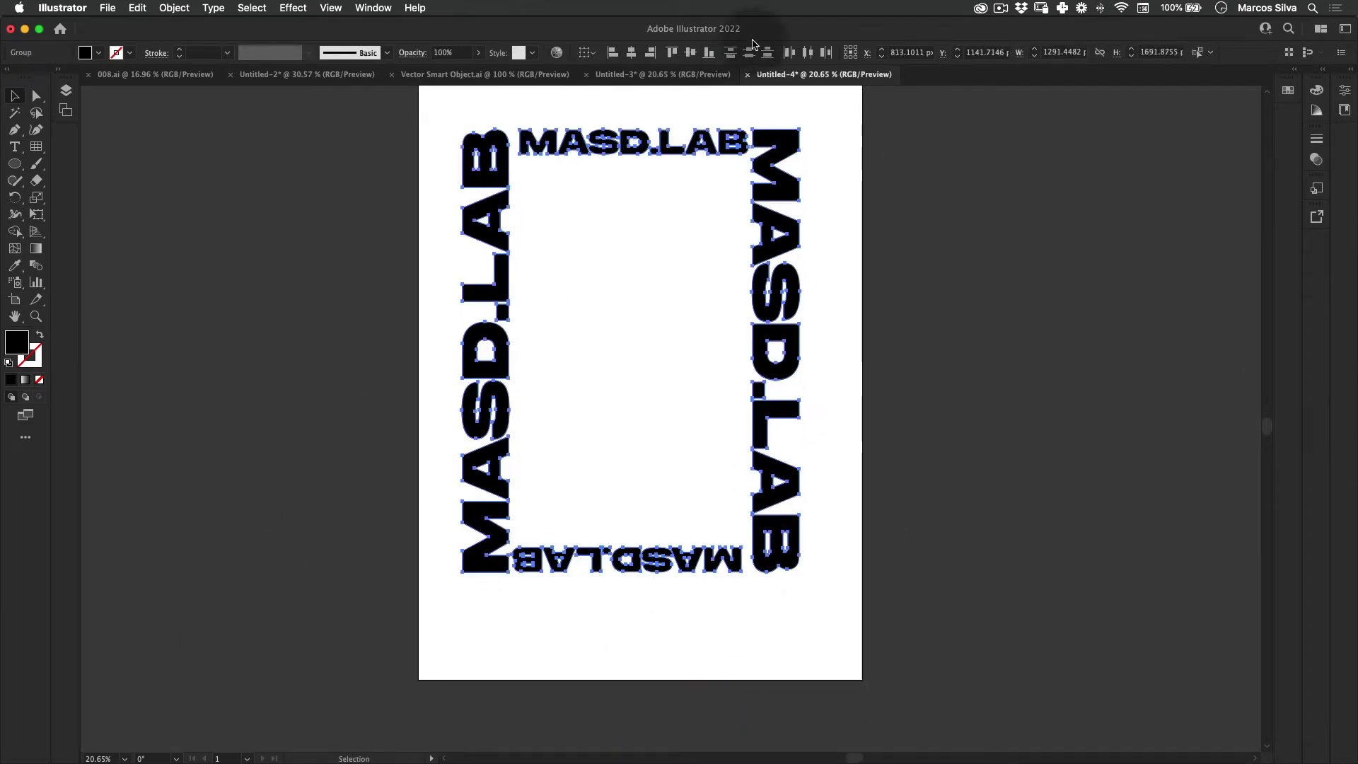
{"action": "left_click", "coordinate": [617, 551]}
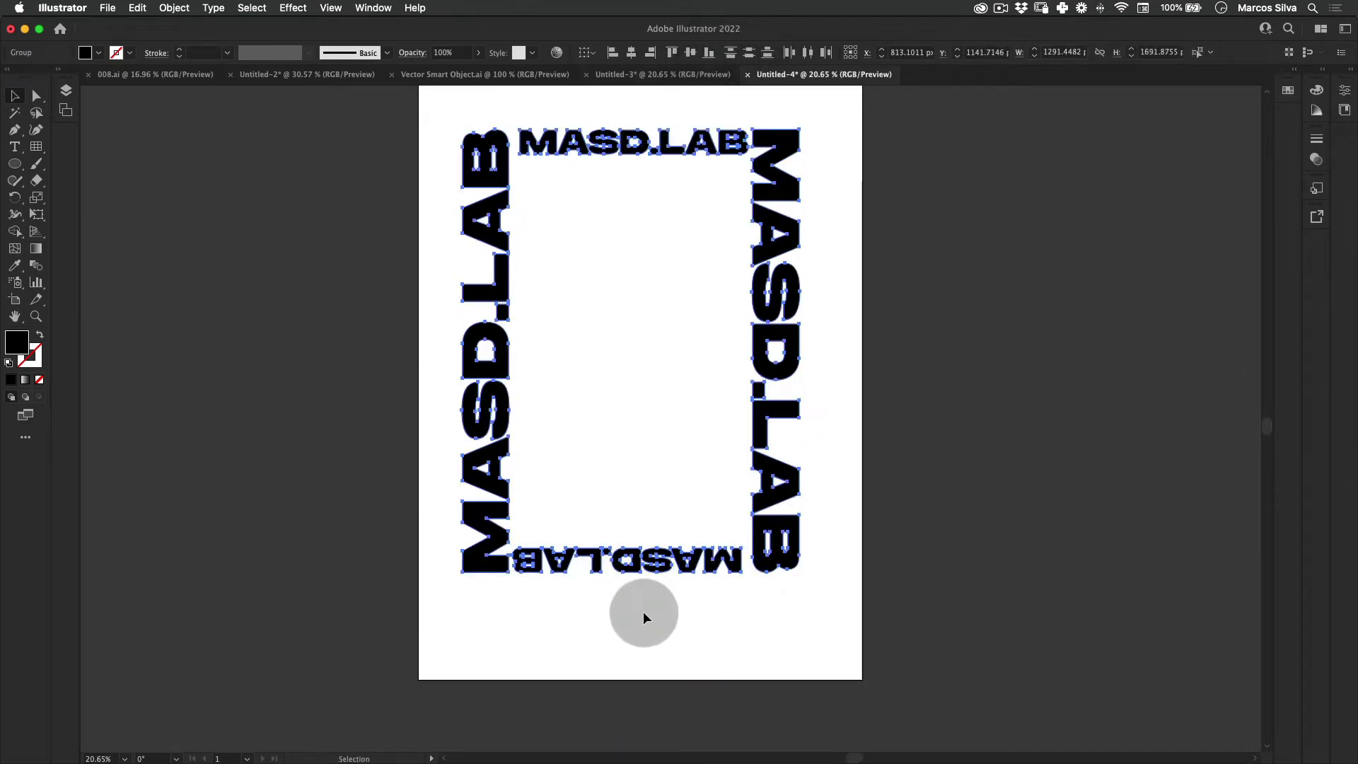
{"action": "key", "text": "v"}
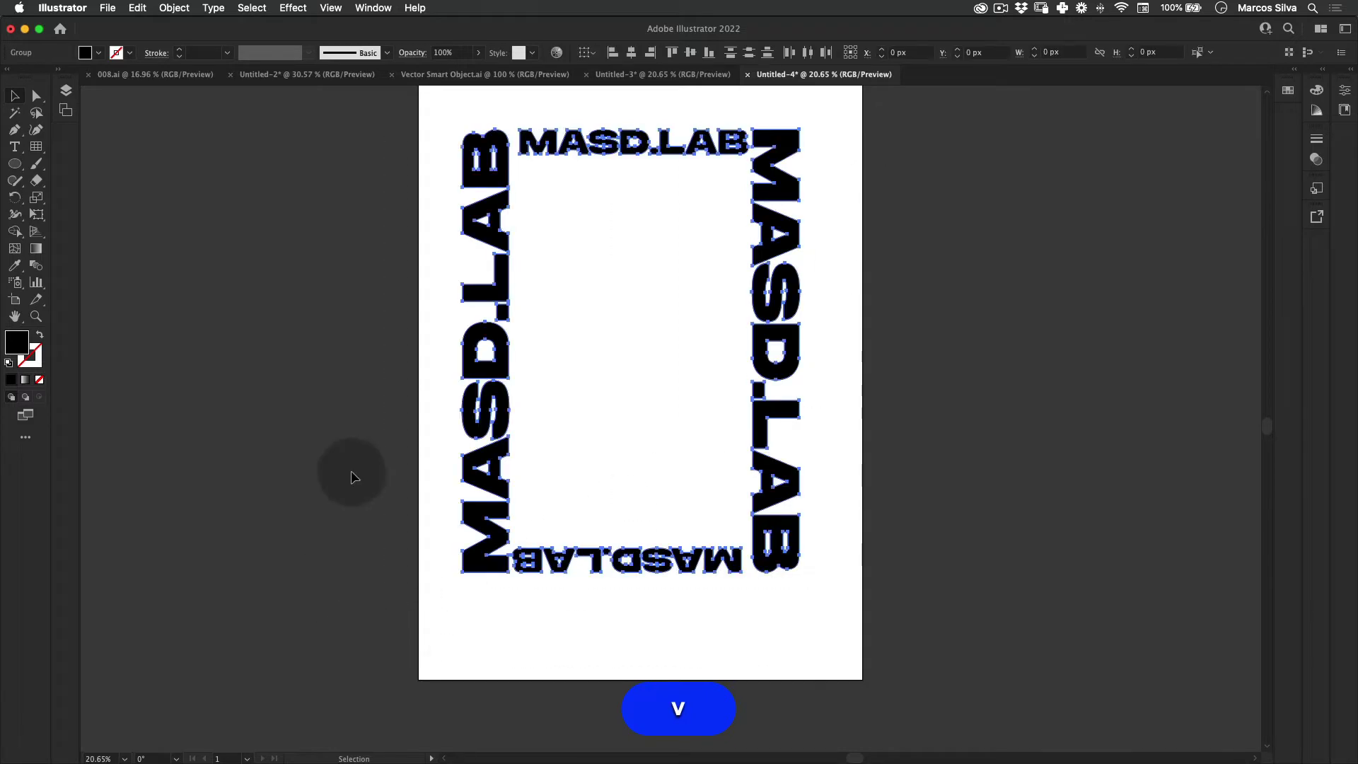
{"action": "left_click_drag", "start_coordinate": [497, 369], "coordinate": [506, 388]}
{"action": "key", "text": "v"}
{"action": "key", "text": "super+Tab"}
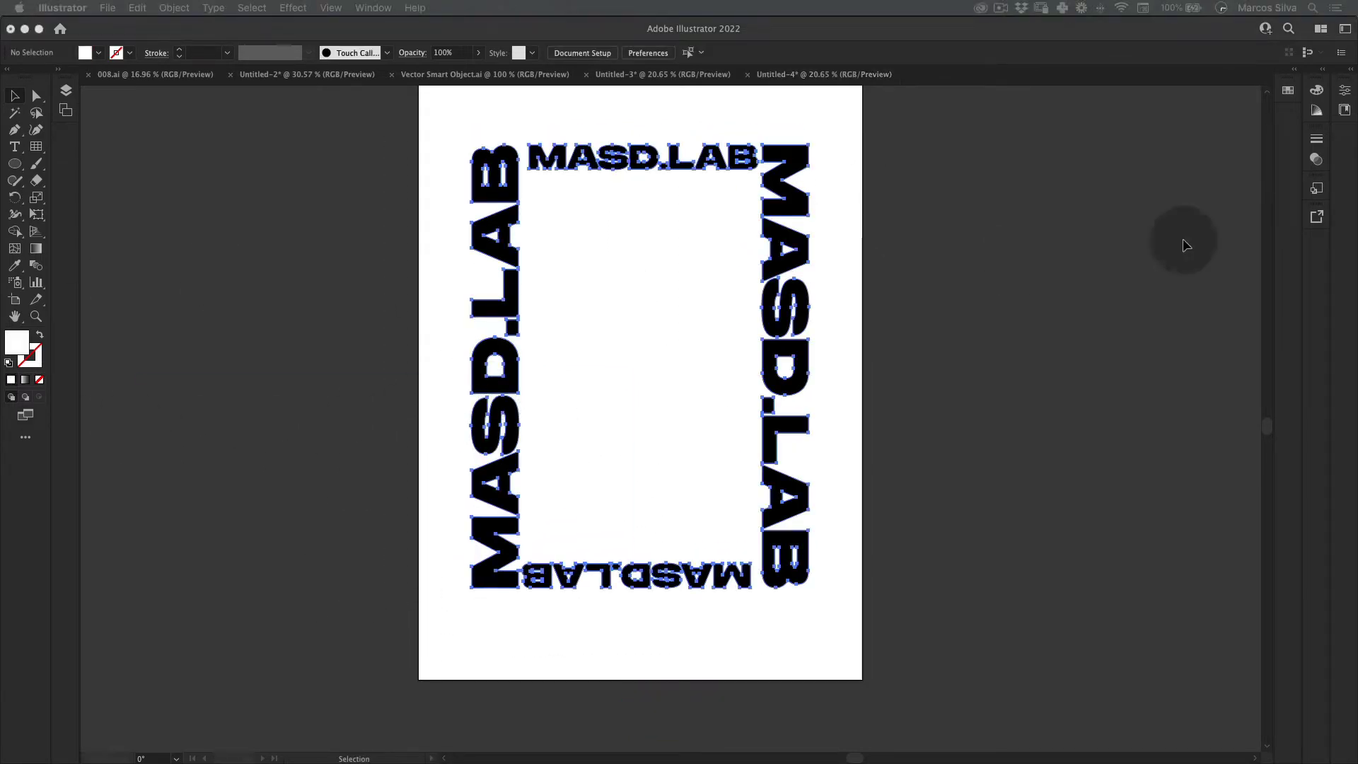
Show the colour swatches and fill all four MASD.LAB titles of the frame with the magenta swatch.
{"action": "left_click", "coordinate": [1314, 111]}
{"action": "left_click_drag", "start_coordinate": [1129, 96], "coordinate": [1084, 79]}
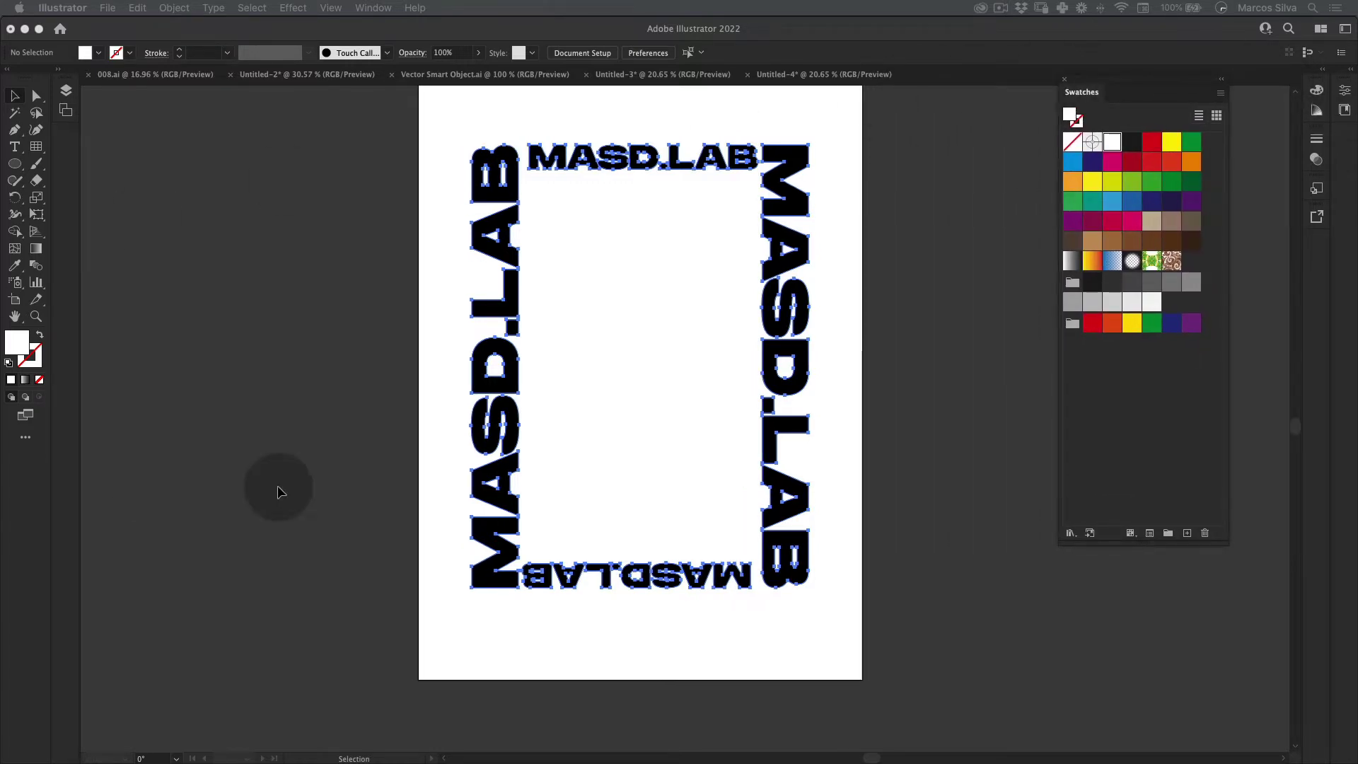
{"action": "key", "text": "v"}
{"action": "left_click", "coordinate": [839, 213]}
{"action": "left_click_drag", "start_coordinate": [884, 121], "coordinate": [355, 631]}
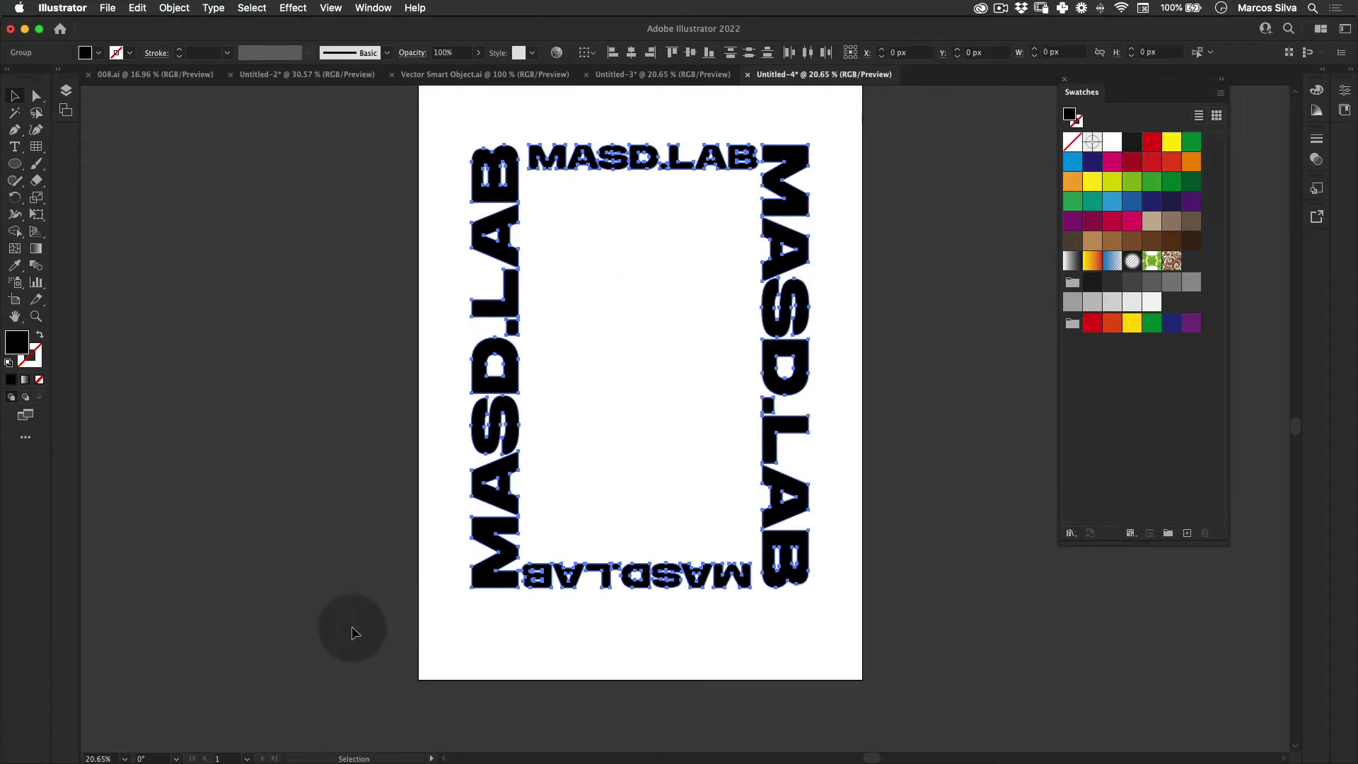
{"action": "left_click", "coordinate": [1117, 162]}
{"action": "left_click", "coordinate": [1116, 167]}
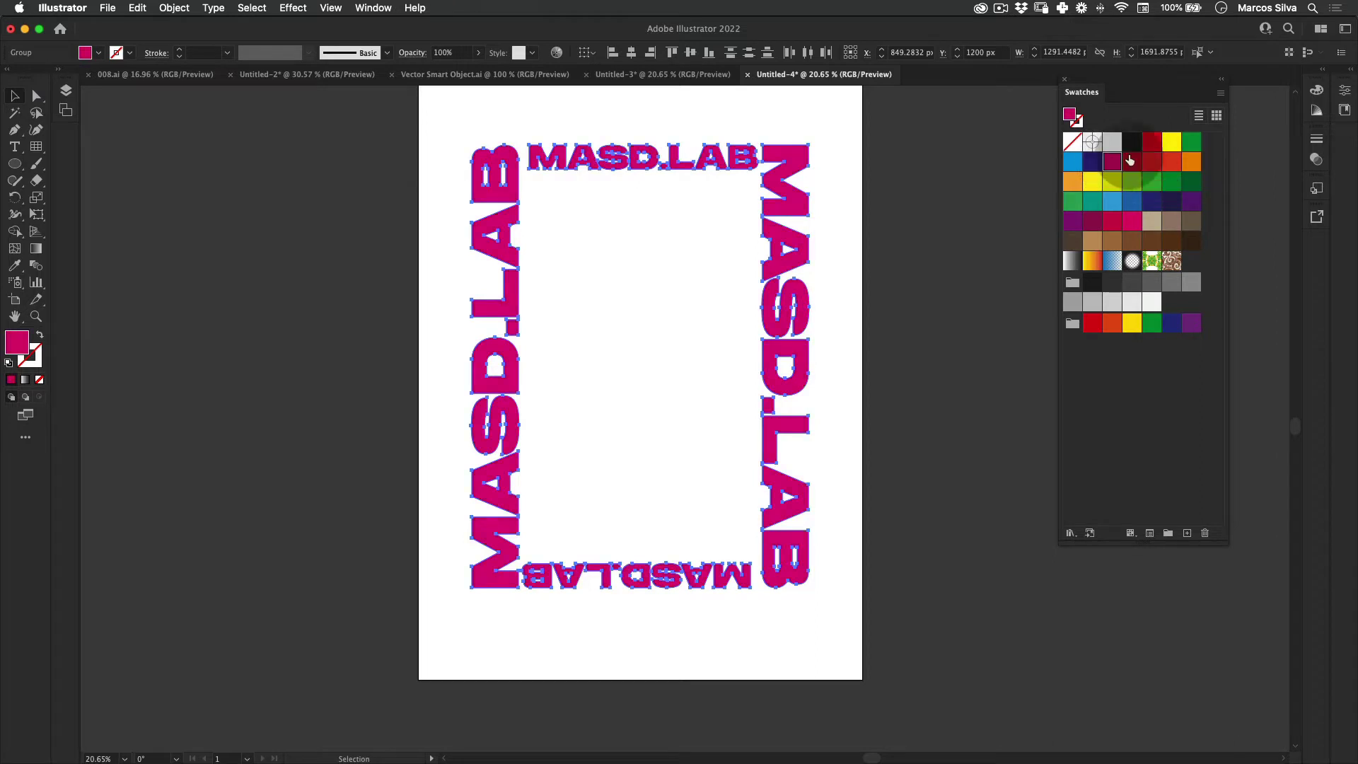
{"action": "left_click", "coordinate": [948, 257]}
{"action": "key", "text": "v"}
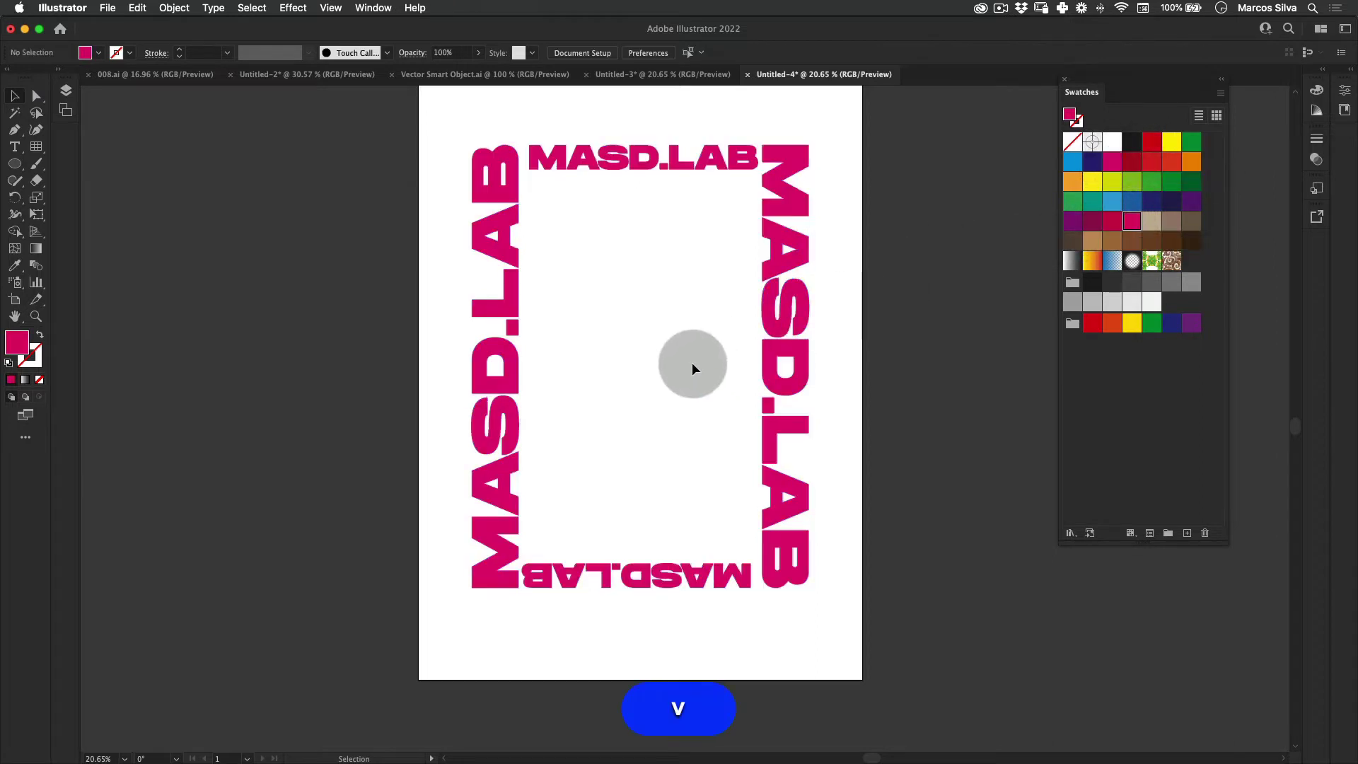
Duplicate the magenta frame in place and scale the copy proportionally around its centre to about 124 × 163 px.
{"action": "left_click_drag", "start_coordinate": [858, 164], "coordinate": [663, 463]}
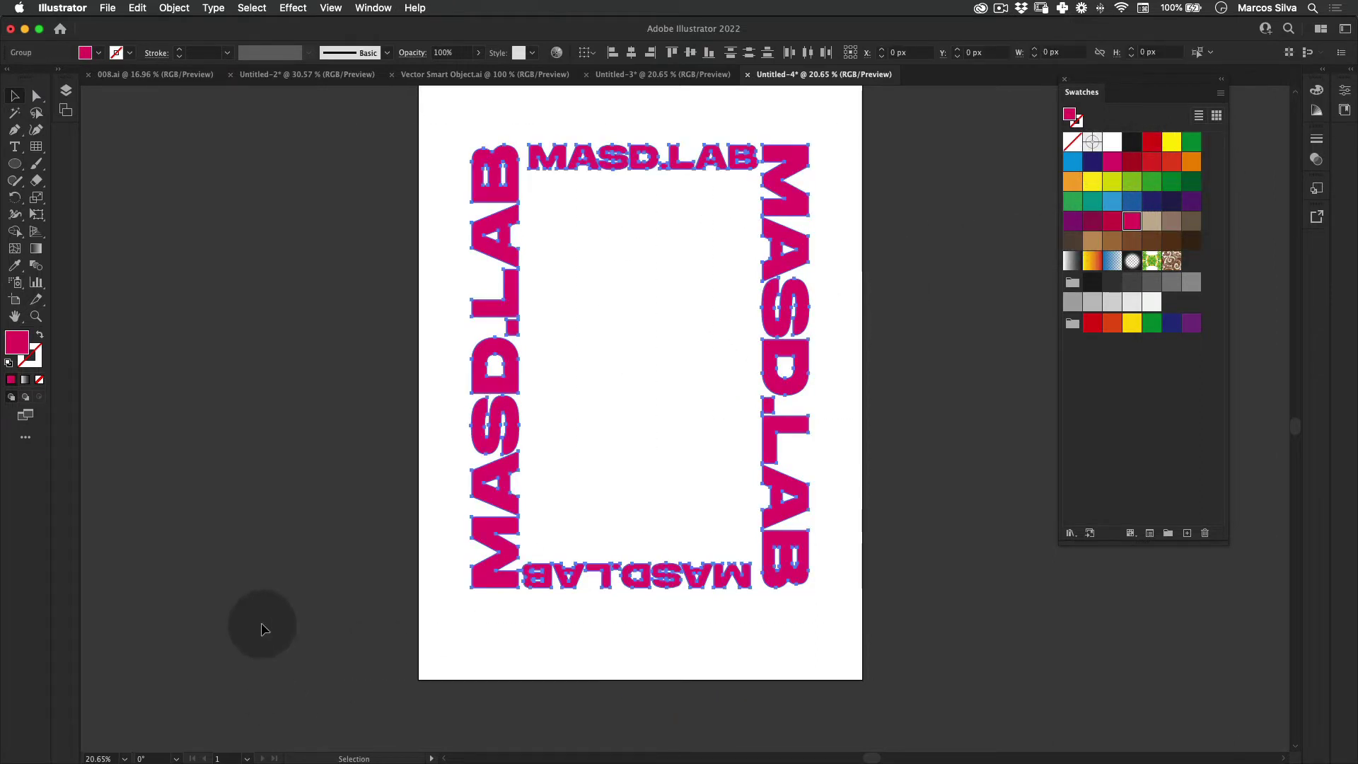
{"action": "left_click", "coordinate": [137, 8]}
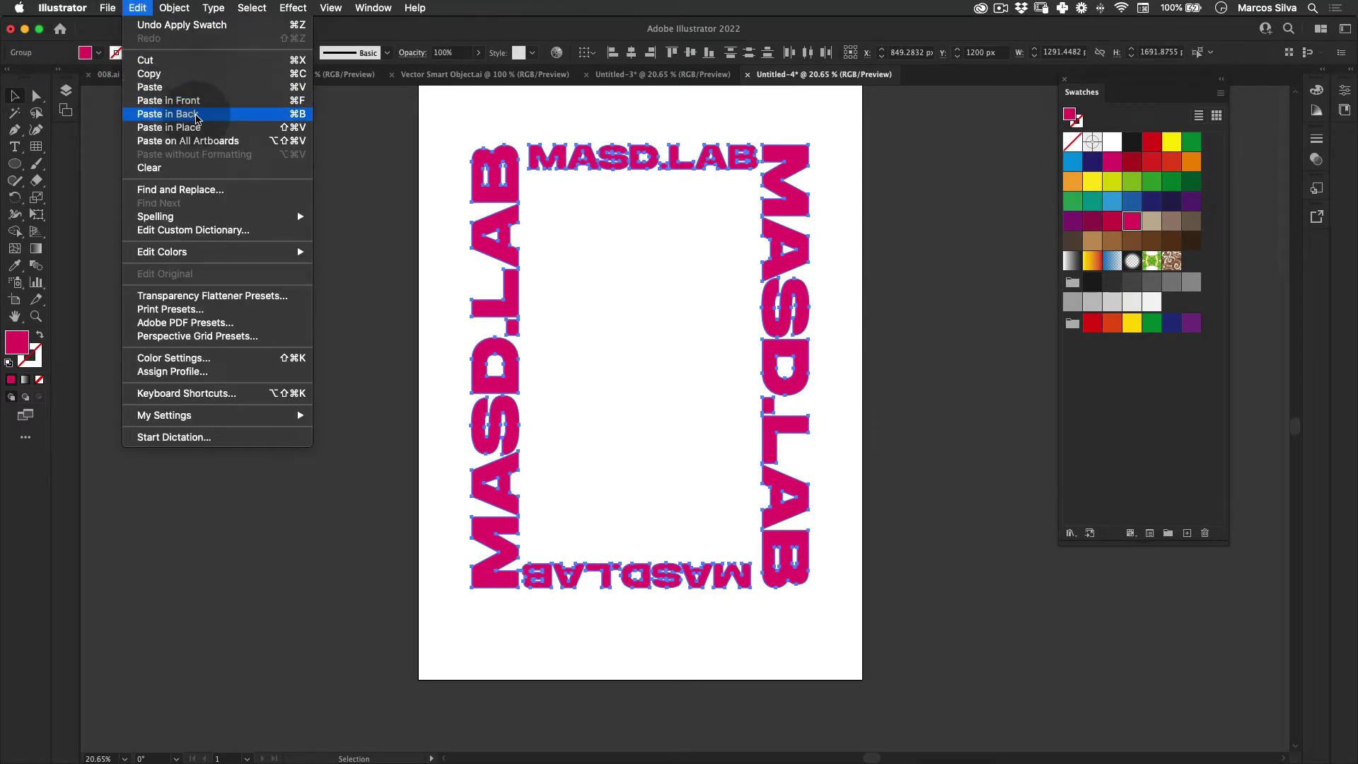
{"action": "left_click", "coordinate": [197, 119]}
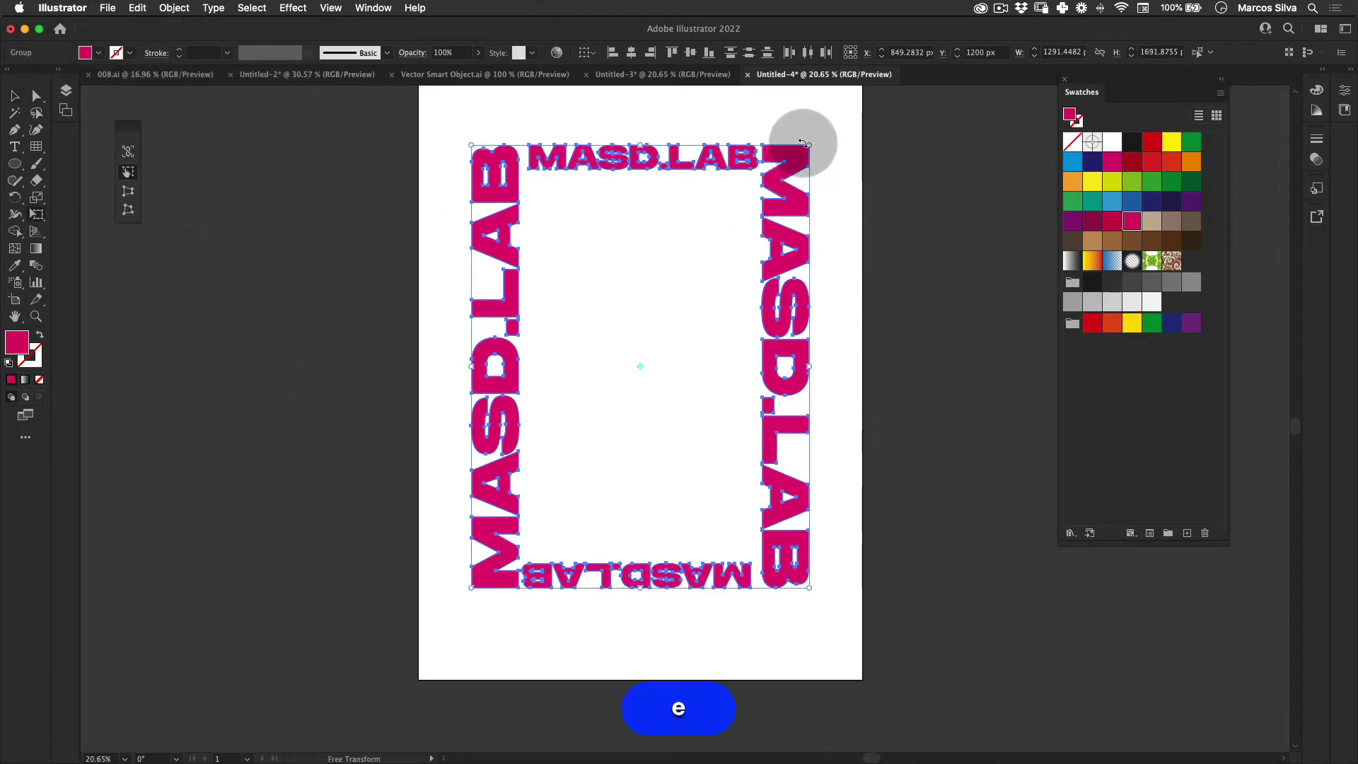
{"action": "left_click_drag", "start_coordinate": [809, 145], "coordinate": [605, 426]}
{"action": "key", "text": "v"}
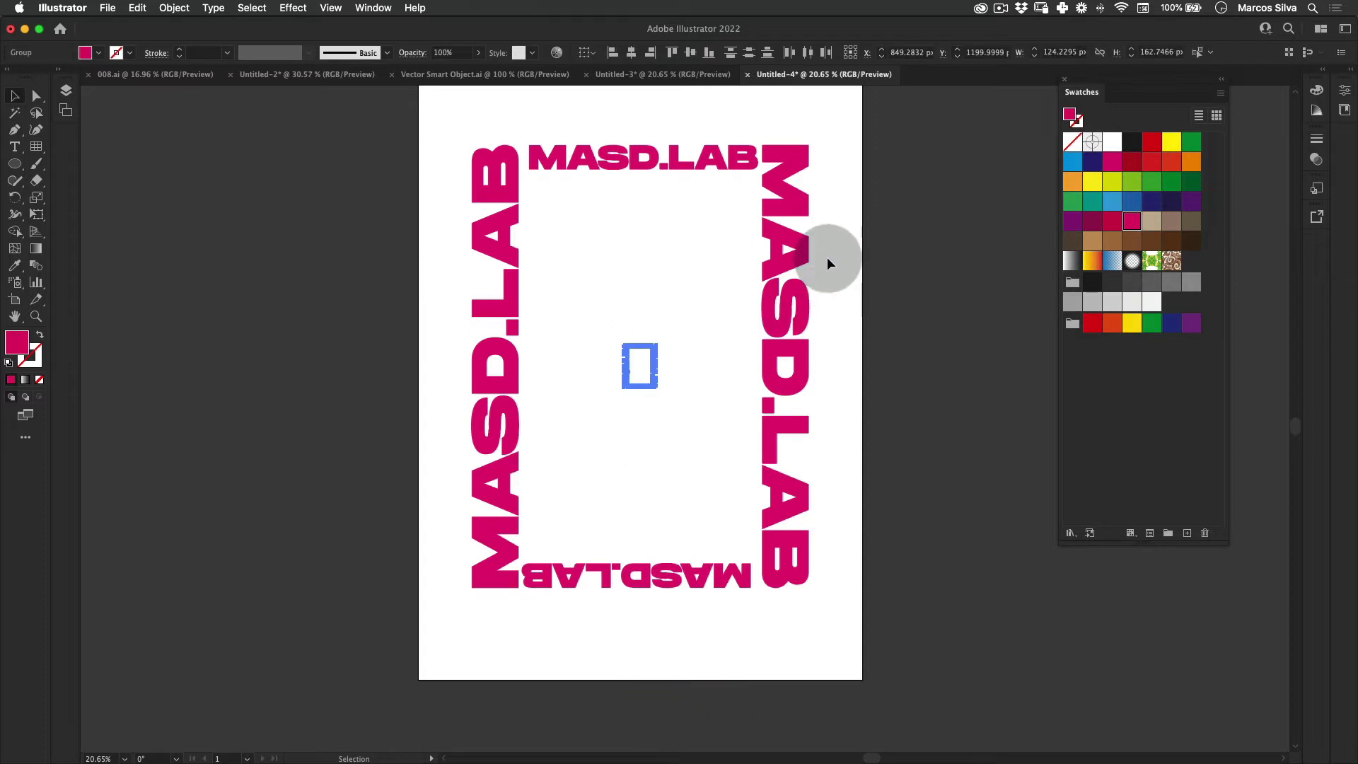
{"action": "left_click", "coordinate": [793, 290]}
{"action": "key", "text": "super+c"}
{"action": "left_click", "coordinate": [670, 304]}
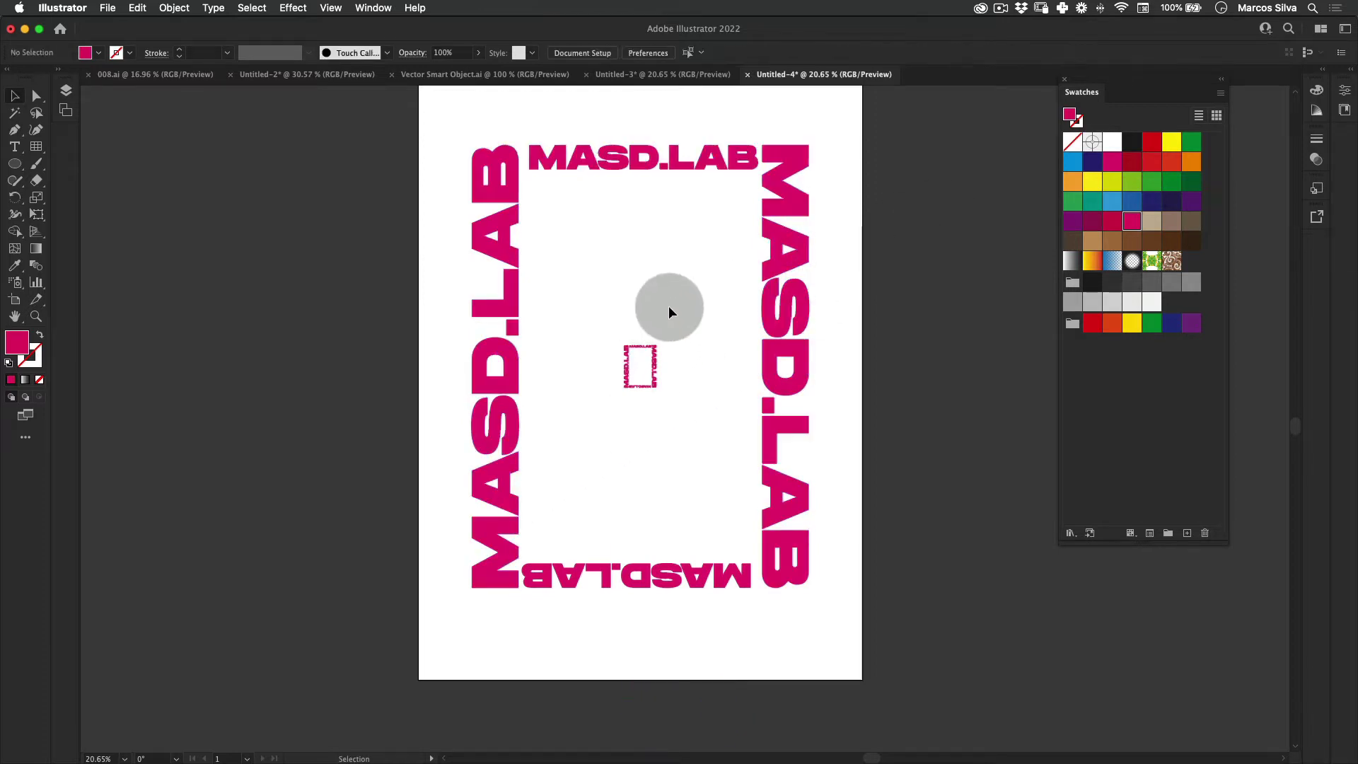
{"action": "key", "text": "z"}
{"action": "left_click_drag", "start_coordinate": [680, 283], "coordinate": [585, 306]}
{"action": "key", "text": "v"}
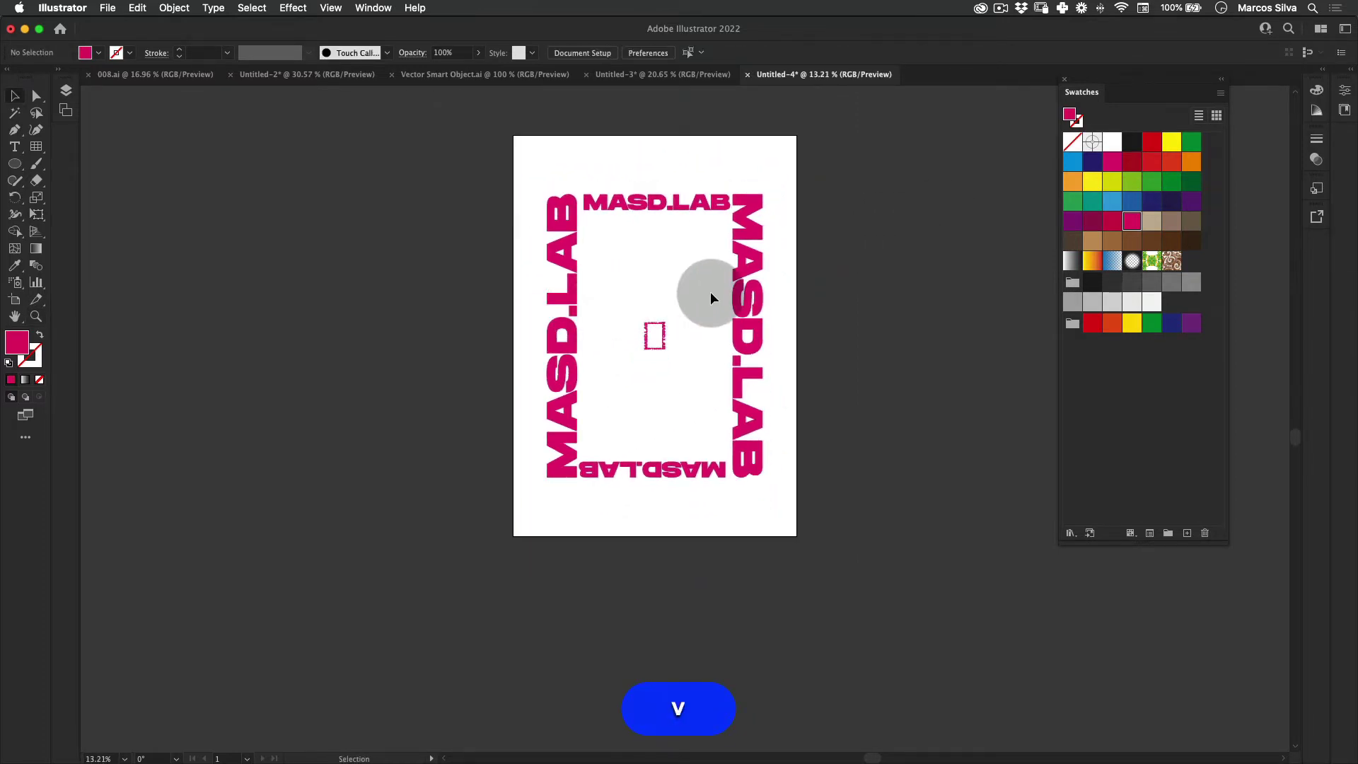
{"action": "left_click_drag", "start_coordinate": [752, 293], "coordinate": [288, 307]}
{"action": "key", "text": "super+z"}
{"action": "left_click", "coordinate": [697, 473], "text": "shift"}
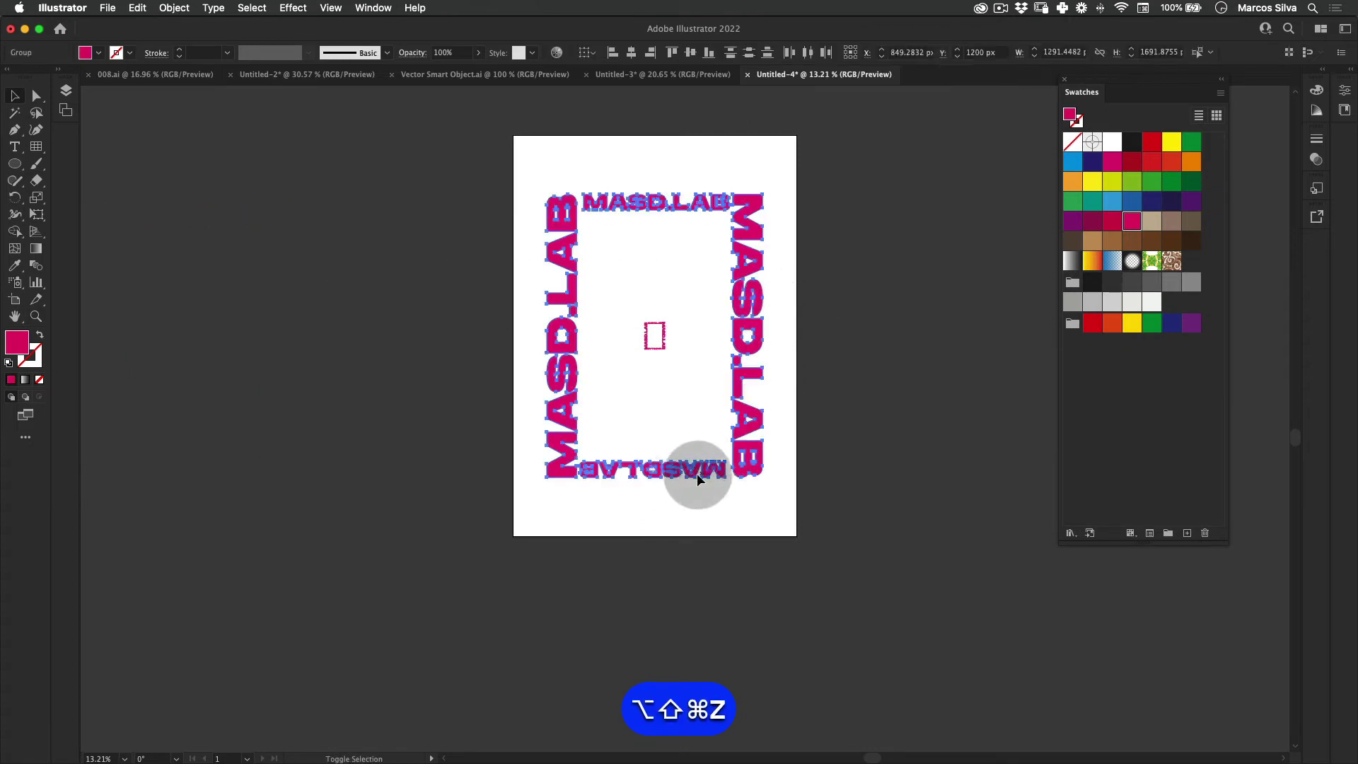
{"action": "left_click_drag", "start_coordinate": [679, 473], "coordinate": [194, 475]}
Regroup the titles of the small central frame and group the titles of the large outer frame.
{"action": "key", "text": "z"}
{"action": "left_click_drag", "start_coordinate": [687, 379], "coordinate": [650, 420]}
{"action": "key", "text": "space"}
{"action": "left_click", "coordinate": [590, 409]}
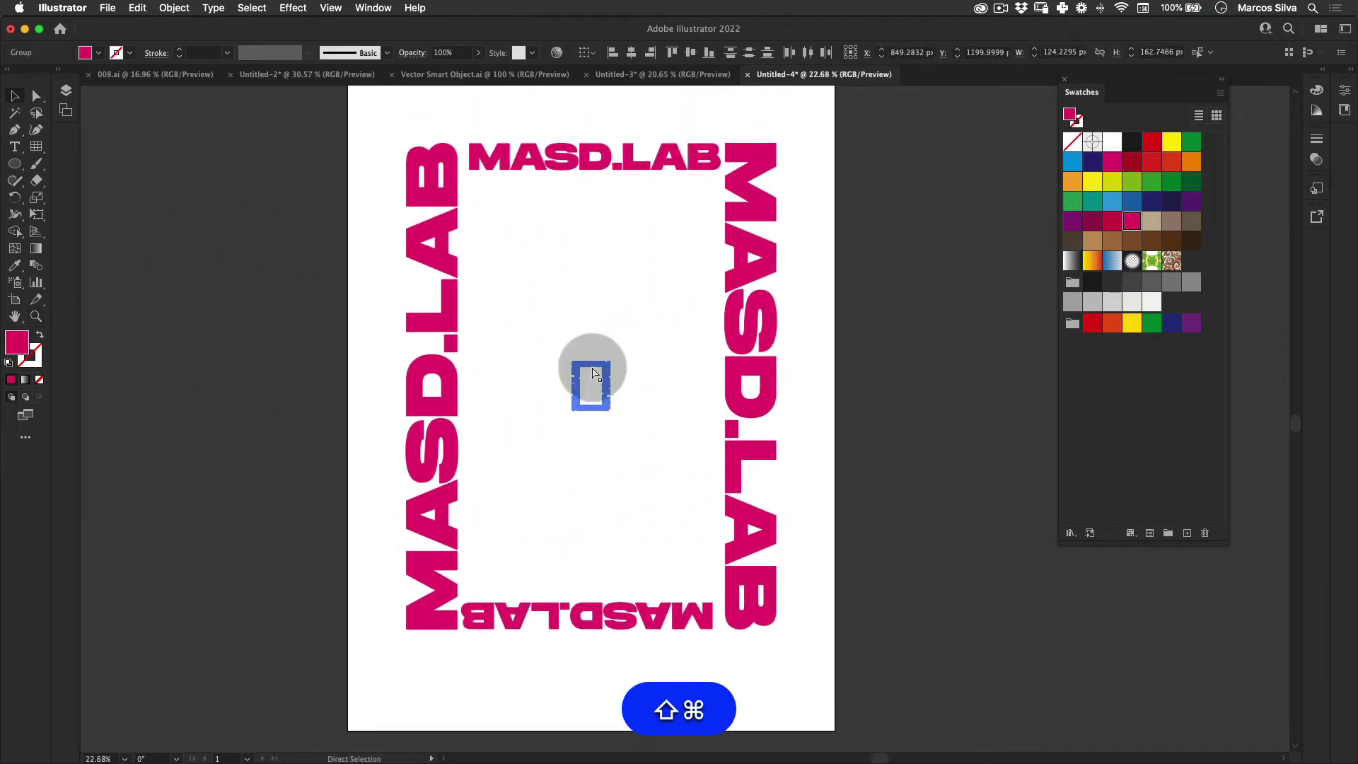
{"action": "key", "text": "shift+super+g"}
{"action": "key", "text": "super+g"}
{"action": "left_click", "coordinate": [634, 626]}
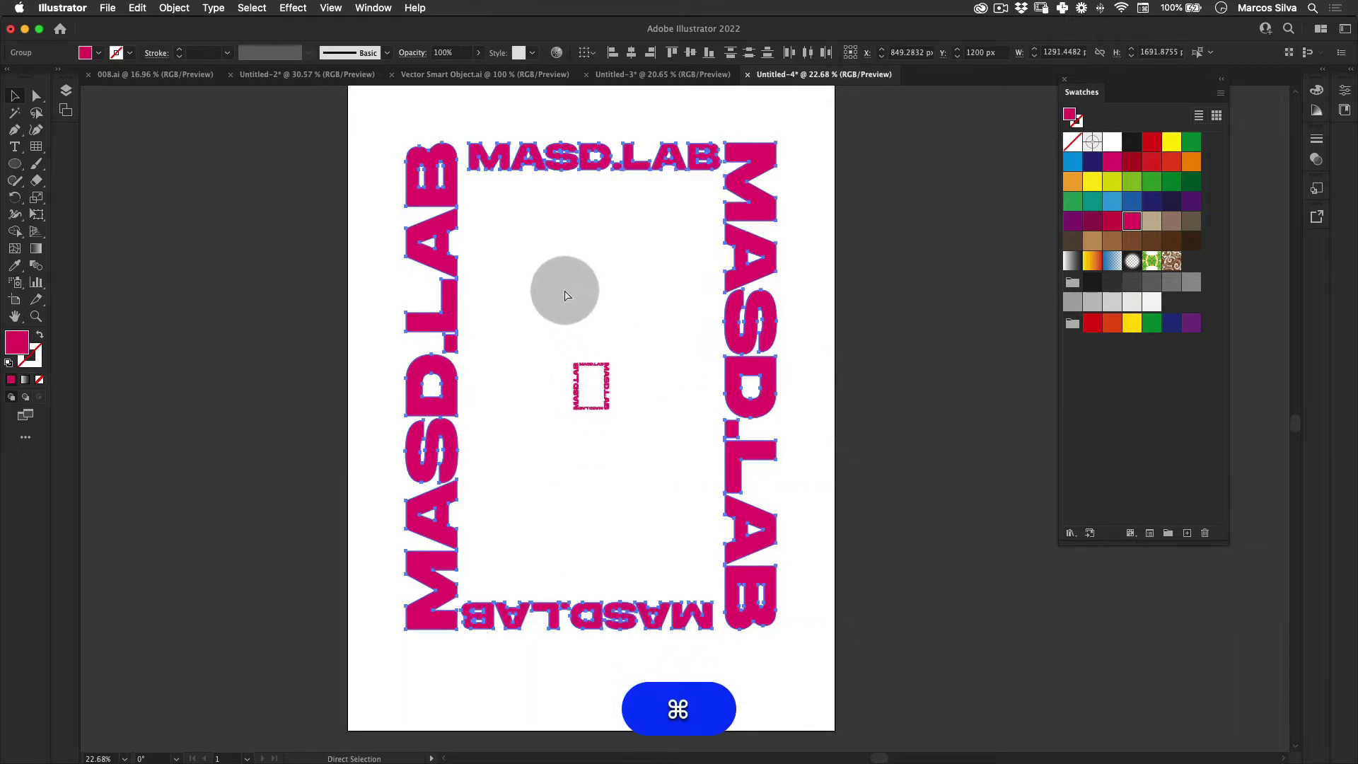
{"action": "key", "text": "super+g"}
{"action": "key", "text": "super+v"}
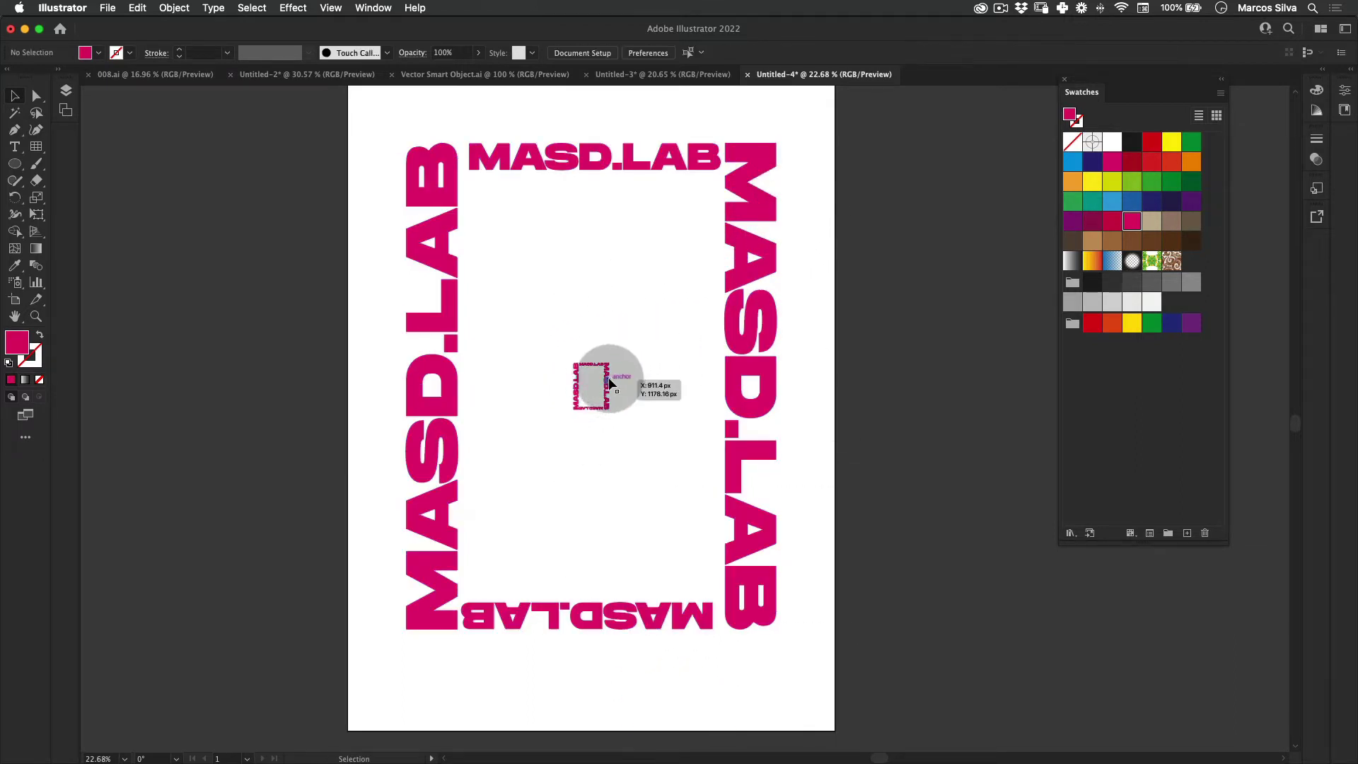
Align the small central frame and the large outer frame on their vertical centres.
{"action": "left_click", "coordinate": [607, 382]}
{"action": "left_click", "coordinate": [737, 427], "text": "shift"}
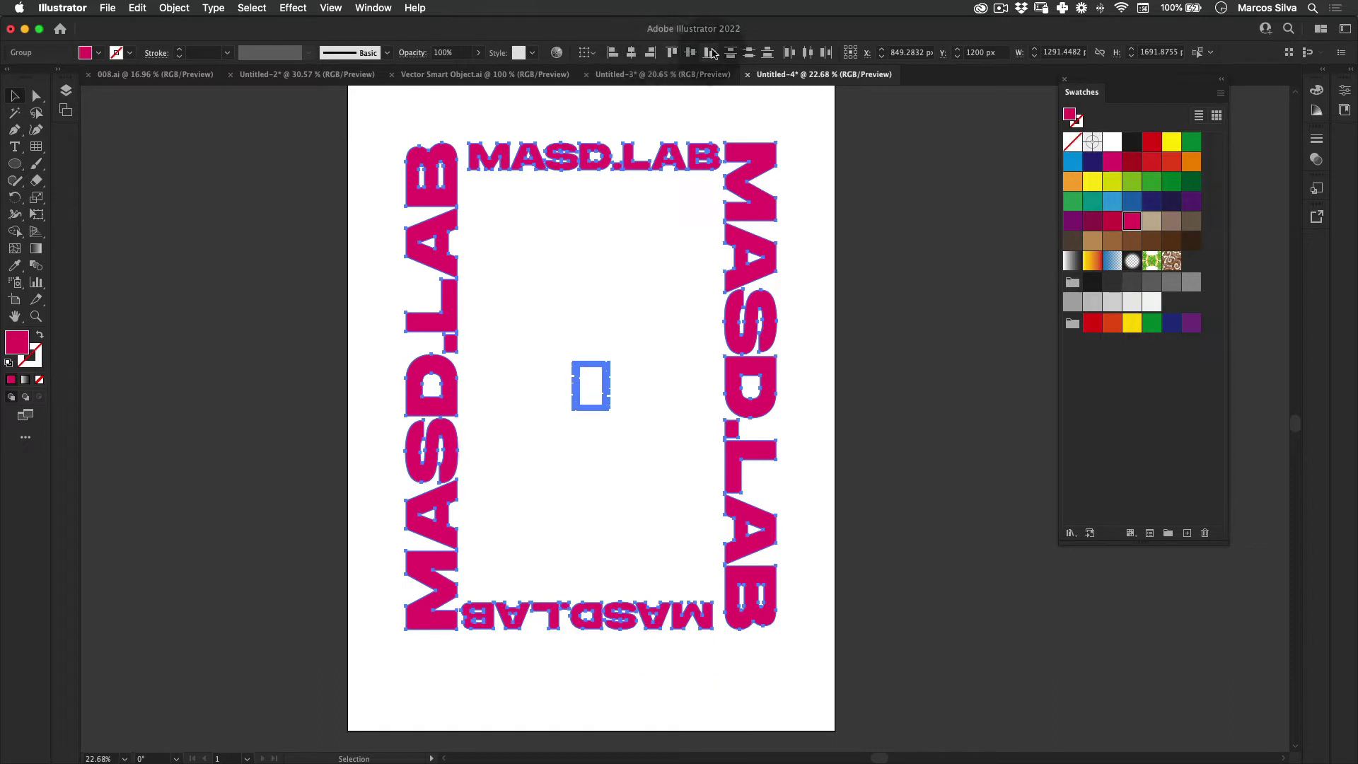
{"action": "left_click", "coordinate": [684, 55]}
{"action": "left_click", "coordinate": [676, 392]}
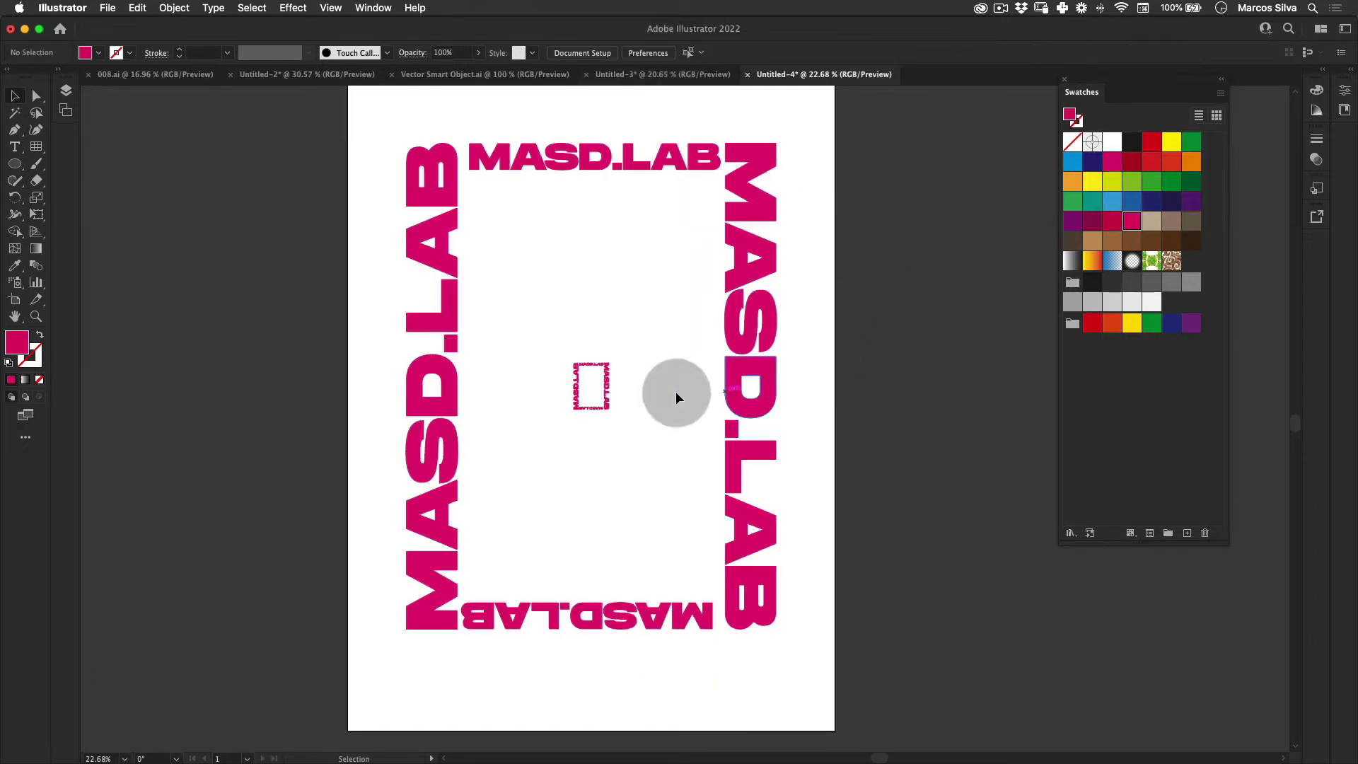
Fill the small central frame with a green swatch.
{"action": "left_click", "coordinate": [611, 386]}
{"action": "left_click", "coordinate": [803, 329]}
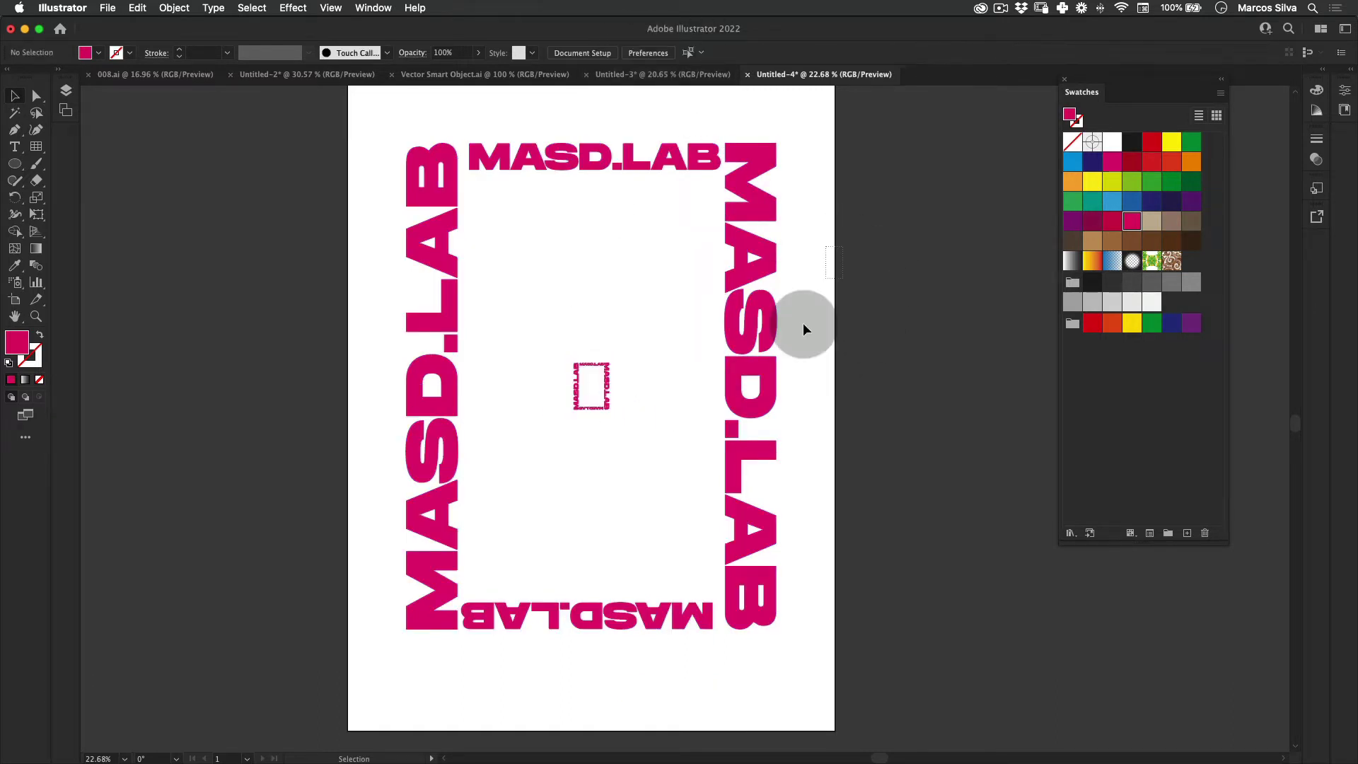
{"action": "left_click_drag", "start_coordinate": [803, 325], "coordinate": [427, 650]}
{"action": "left_click", "coordinate": [891, 219]}
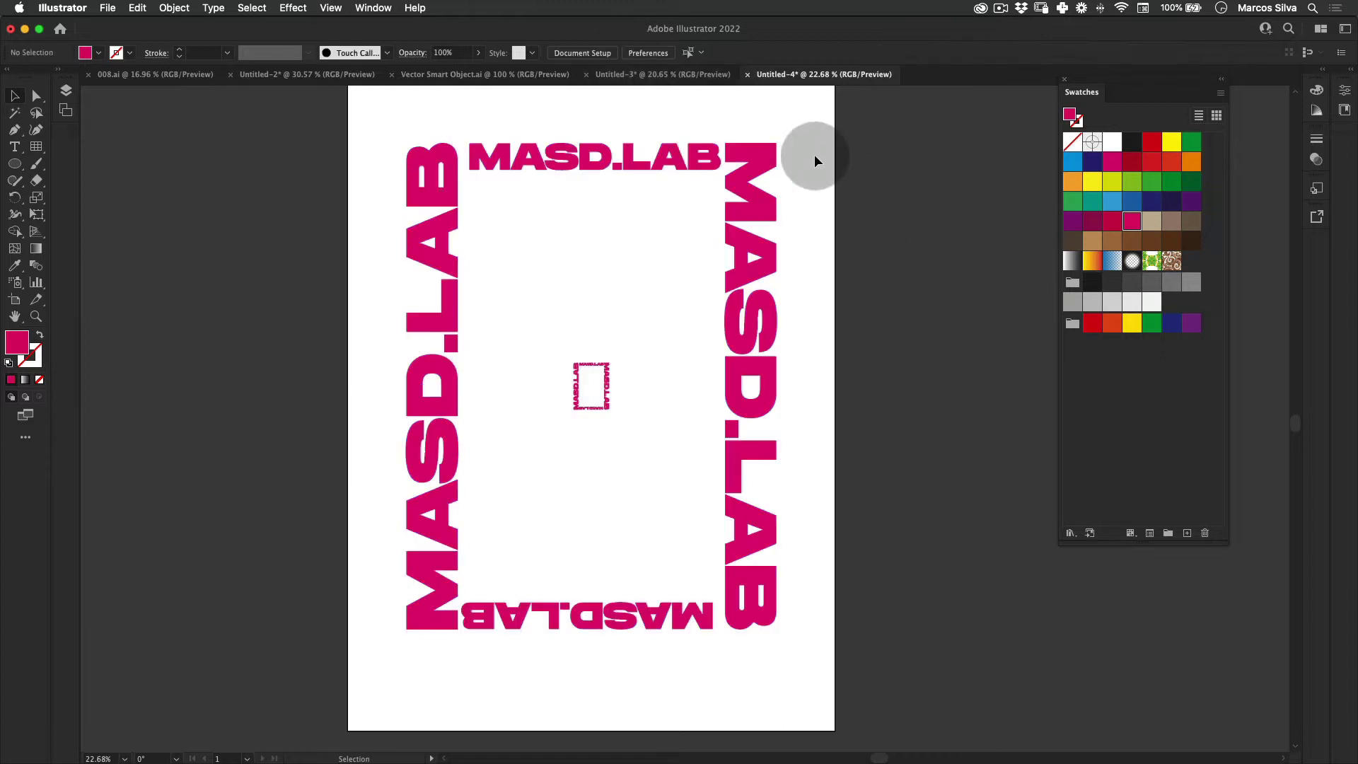
{"action": "left_click_drag", "start_coordinate": [665, 347], "coordinate": [562, 442]}
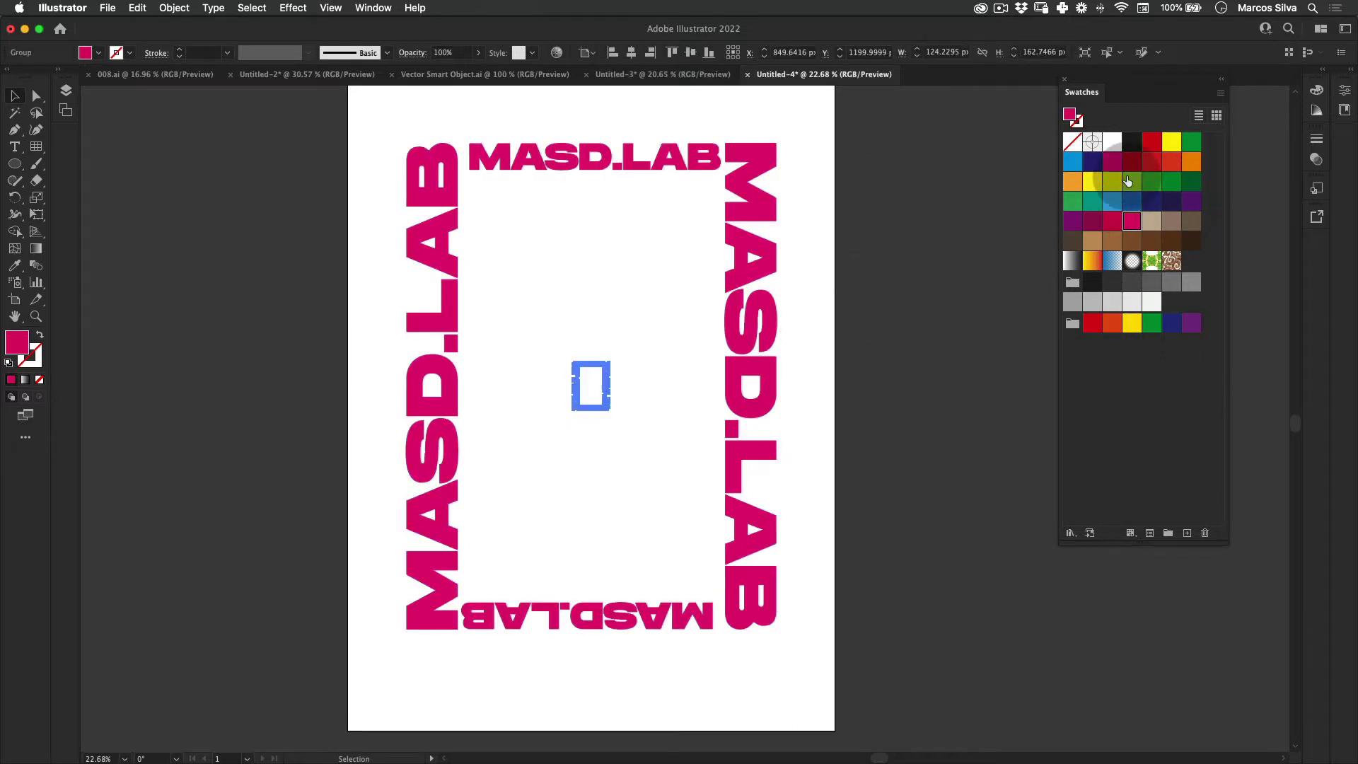
{"action": "left_click", "coordinate": [1170, 183]}
{"action": "key", "text": "v"}
{"action": "left_click", "coordinate": [794, 542]}
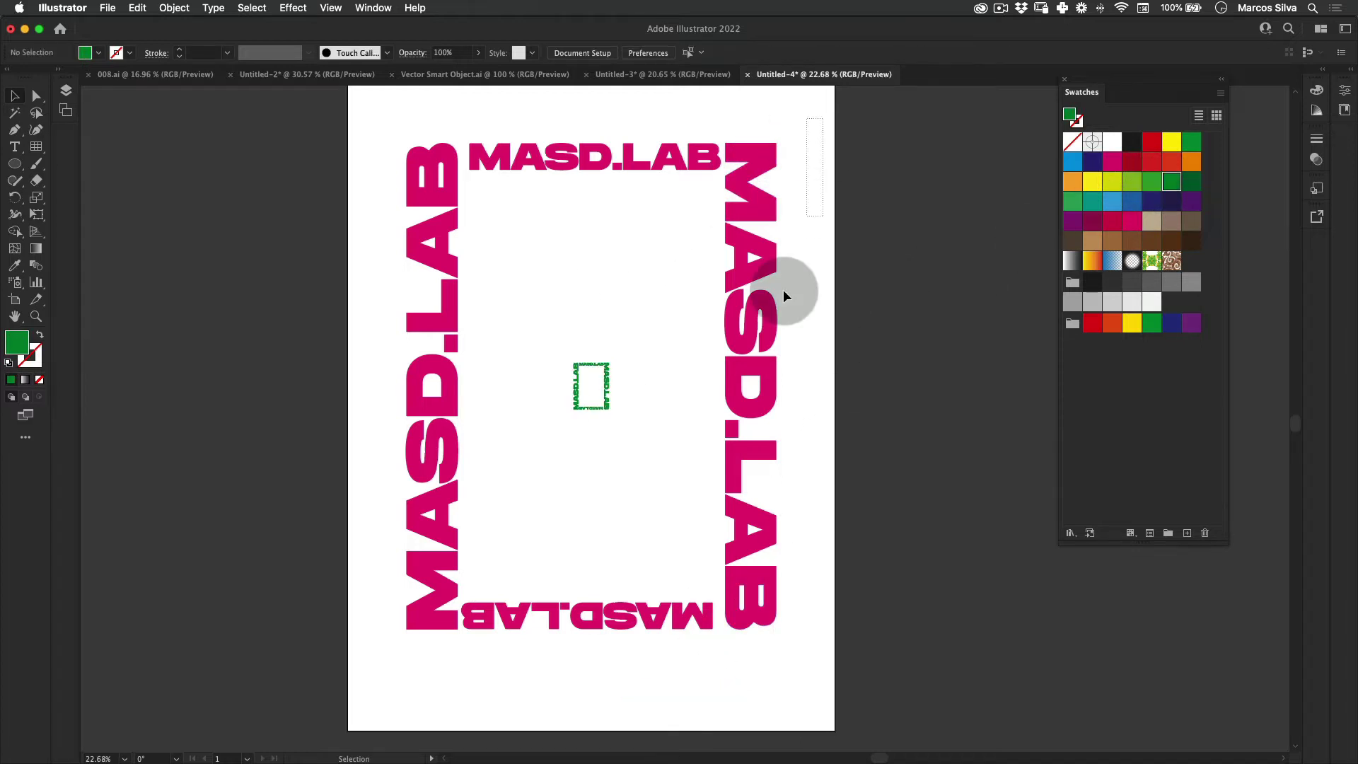
Make a blend between the large magenta frame and the small green frame.
{"action": "key", "text": "super+a"}
{"action": "left_click", "coordinate": [174, 8]}
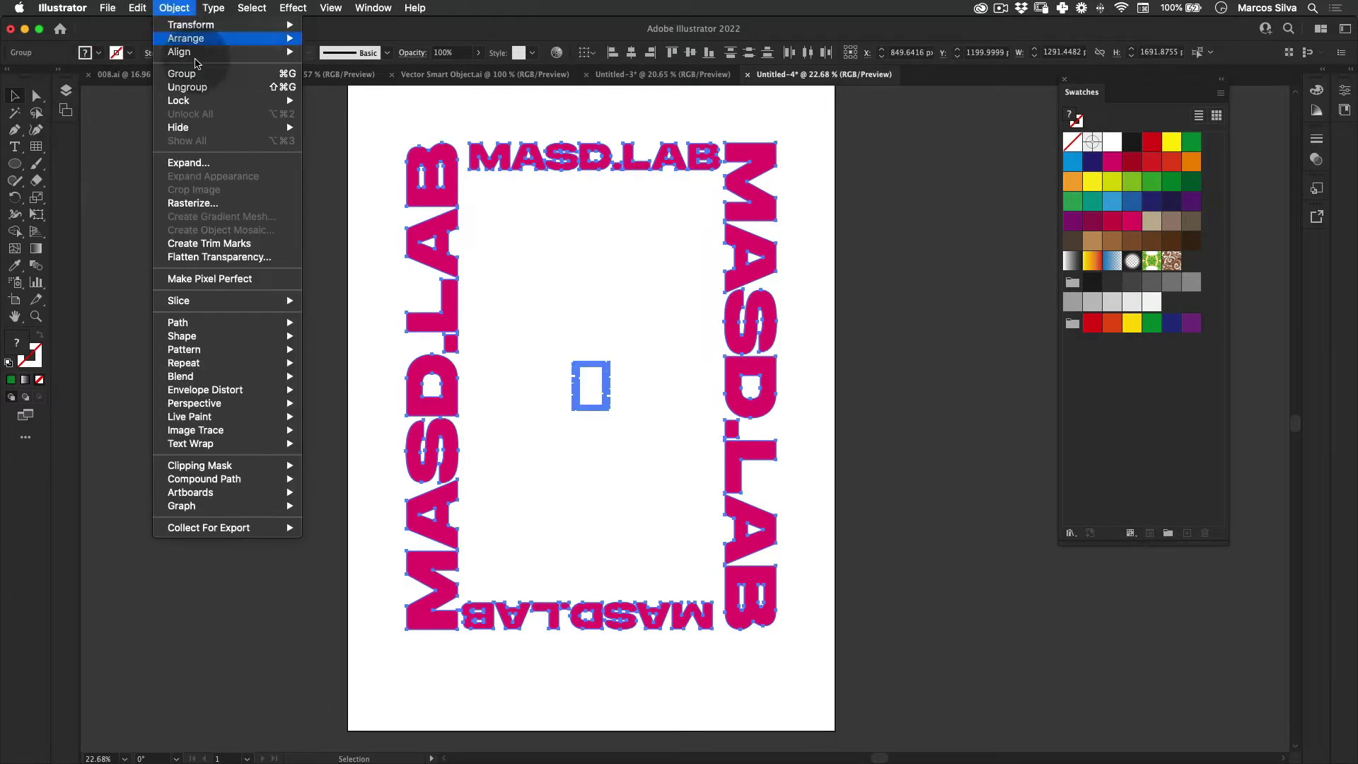
{"action": "mouse_move", "coordinate": [255, 377]}
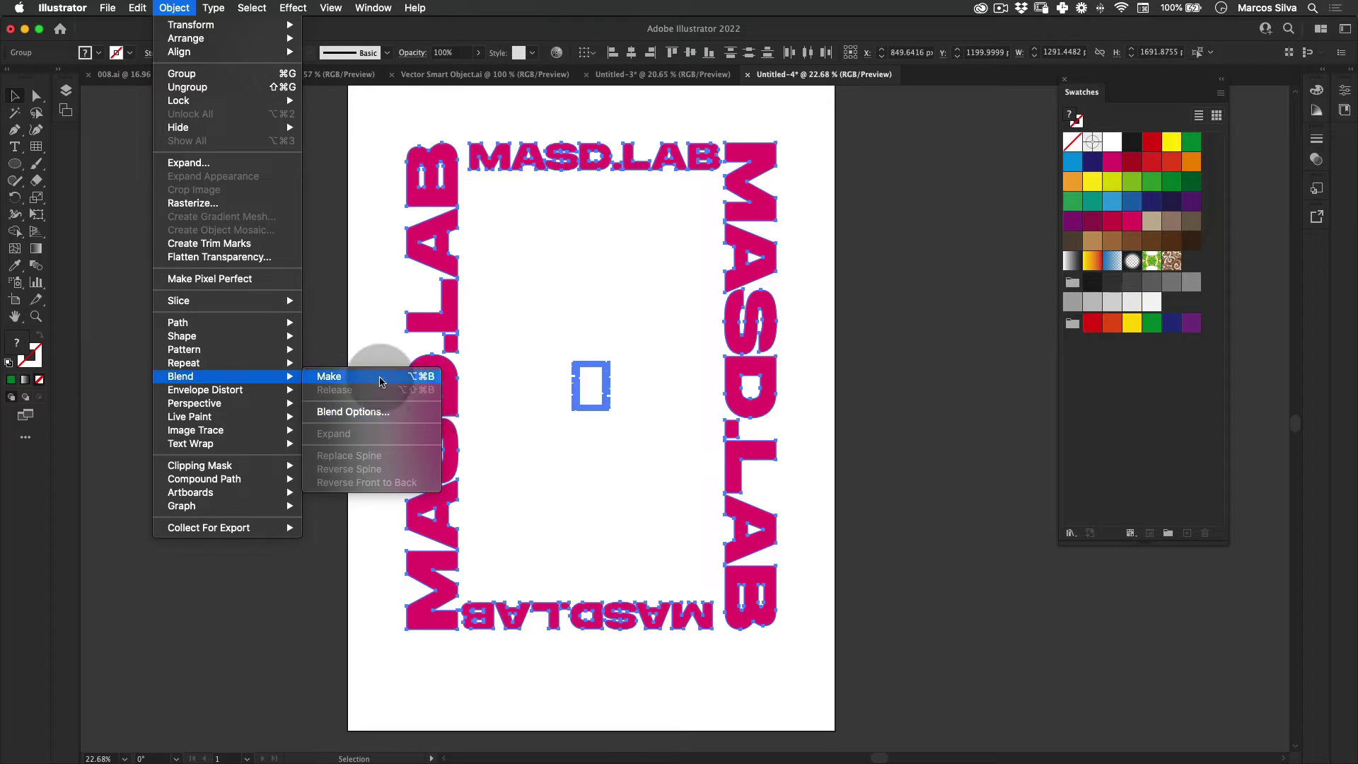
{"action": "left_click", "coordinate": [353, 376]}
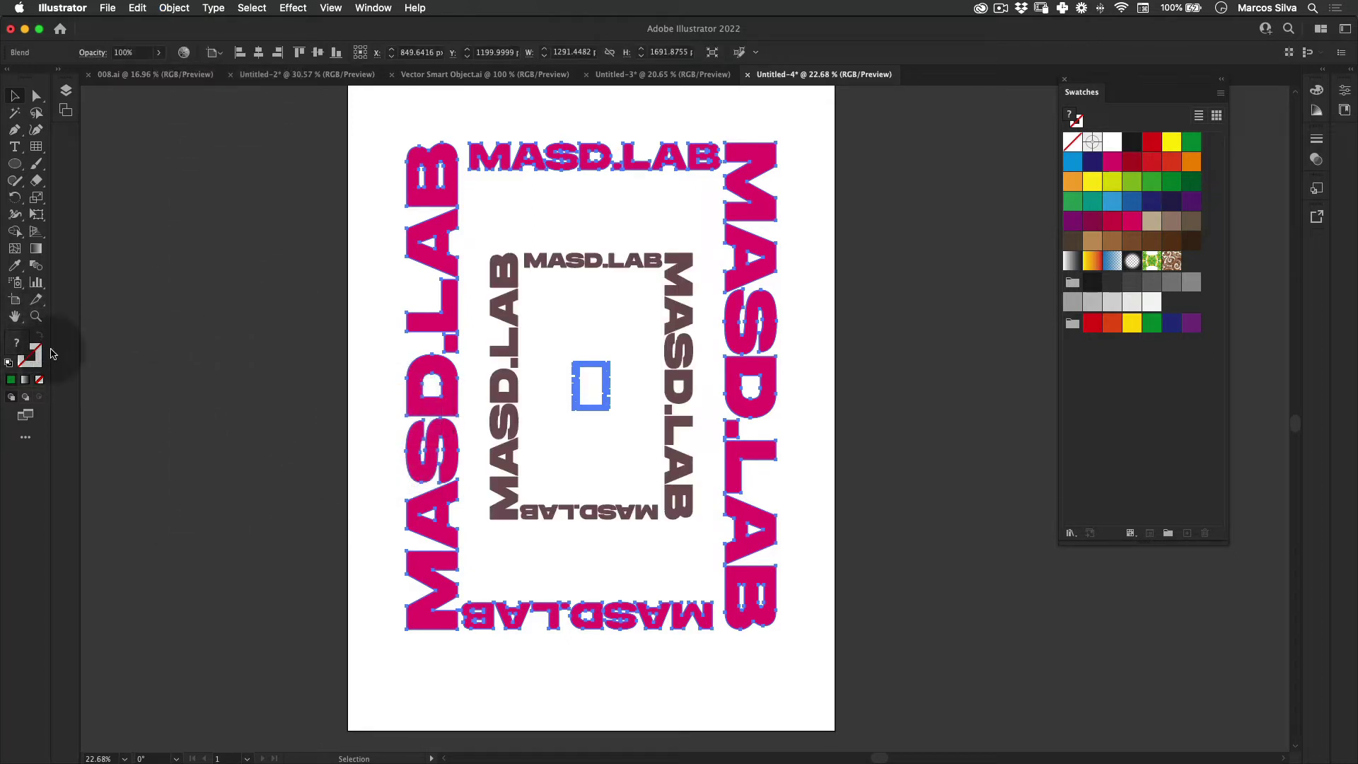
{"action": "key", "text": "v"}
{"action": "left_click", "coordinate": [382, 345]}
{"action": "left_click", "coordinate": [433, 405]}
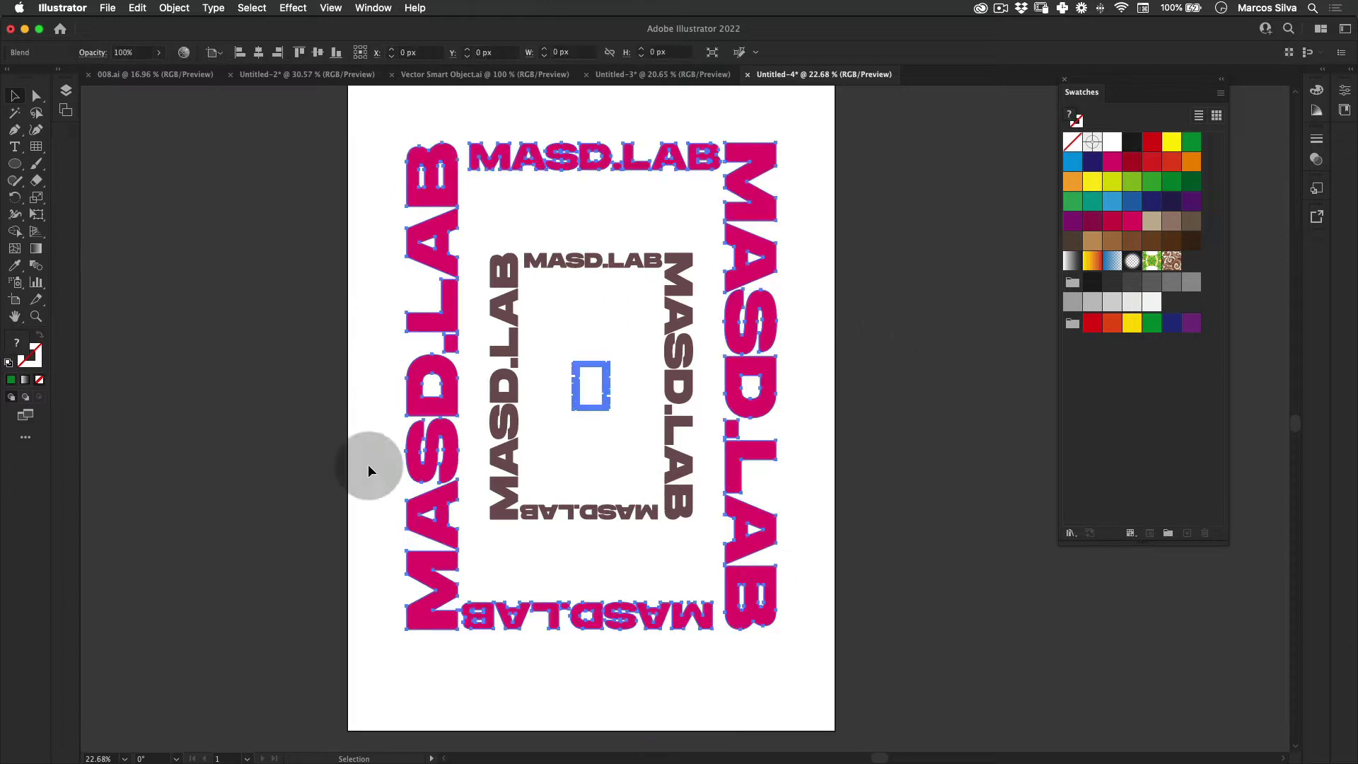
Set the blend spacing to Specified Steps and raise it to 180 steps with preview on.
{"action": "double_click", "coordinate": [36, 266]}
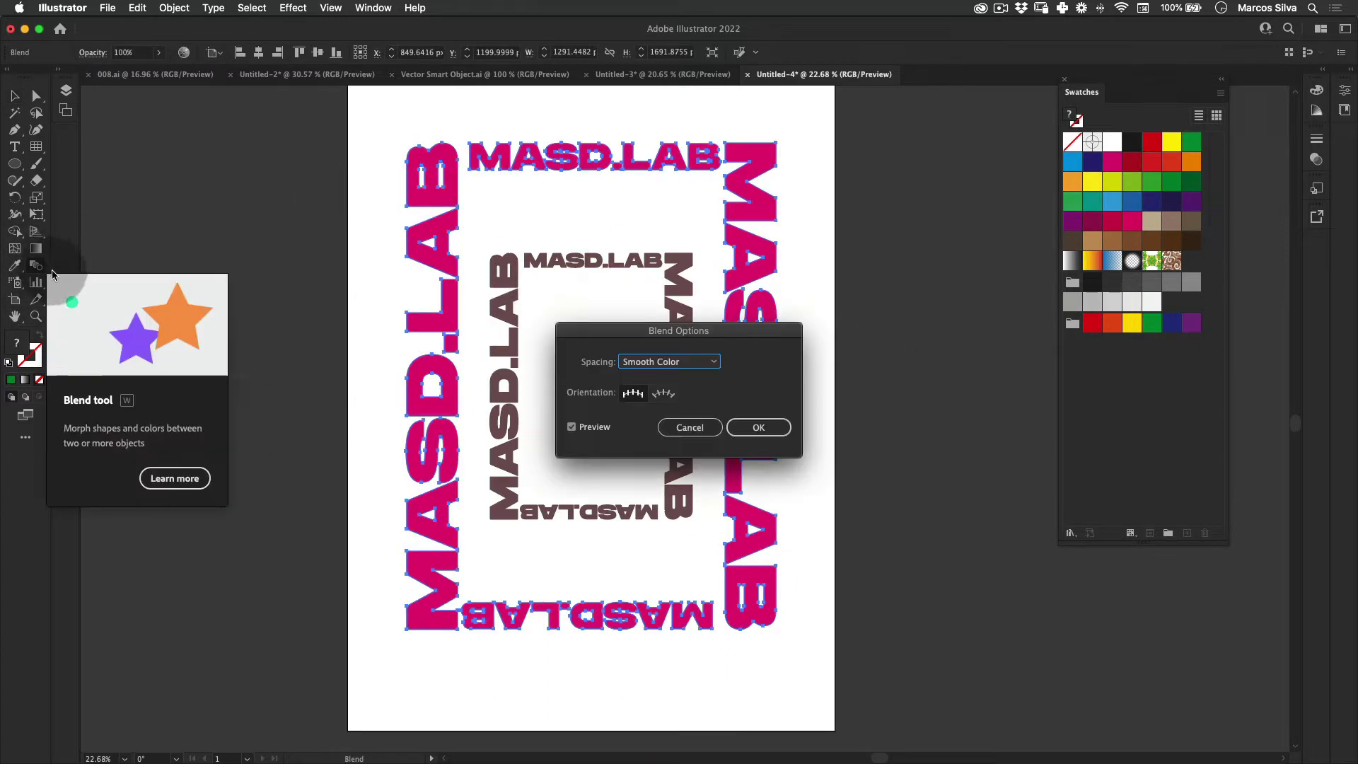
{"action": "left_click", "coordinate": [690, 362]}
{"action": "left_click", "coordinate": [666, 393]}
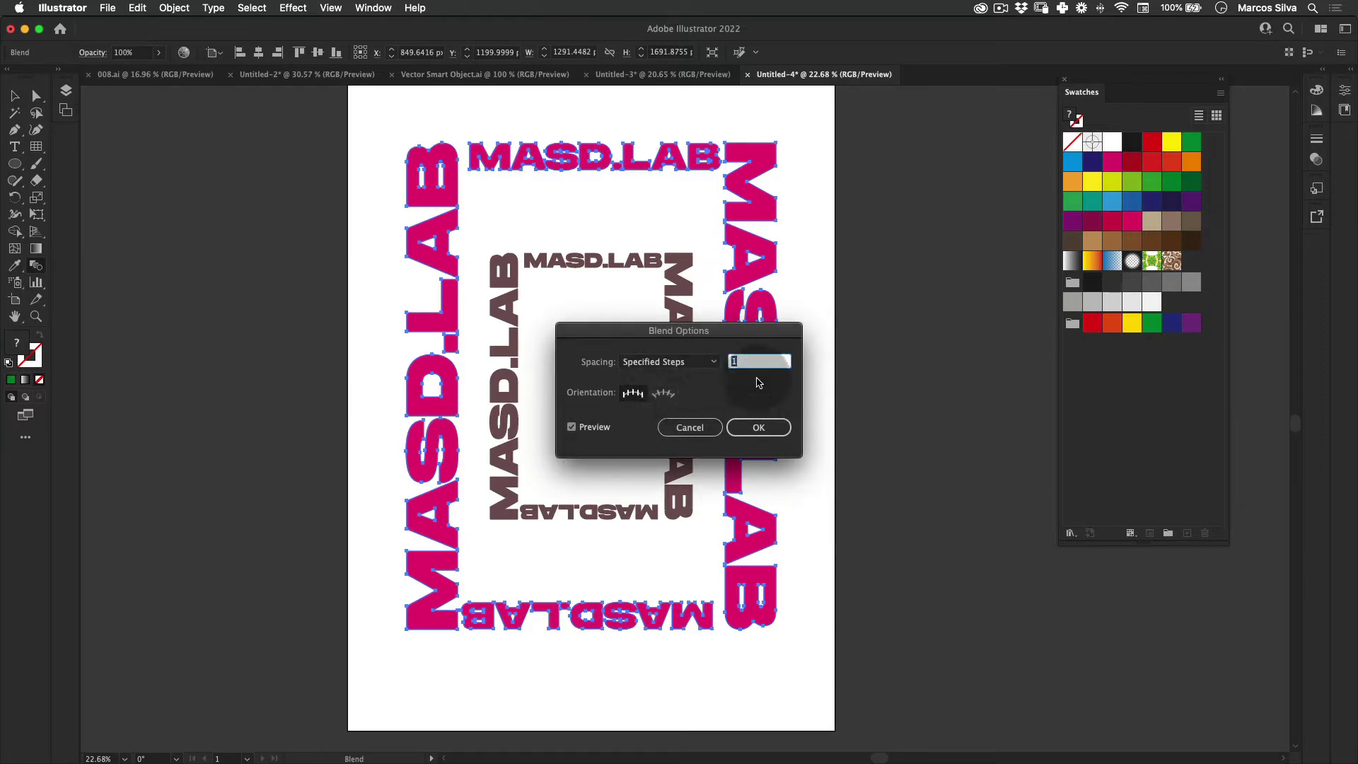
{"action": "key", "text": "shift+Up"}
{"action": "key", "text": "shift+Up"}
{"action": "key", "text": "shift+Up"}
{"action": "key", "text": "shift+Up"}
{"action": "key", "text": "shift+Up"}
{"action": "key", "text": "shift+Up"}
{"action": "key", "text": "shift+Up"}
{"action": "key", "text": "shift+Up"}
{"action": "key", "text": "shift+Up"}
{"action": "key", "text": "shift+Up"}
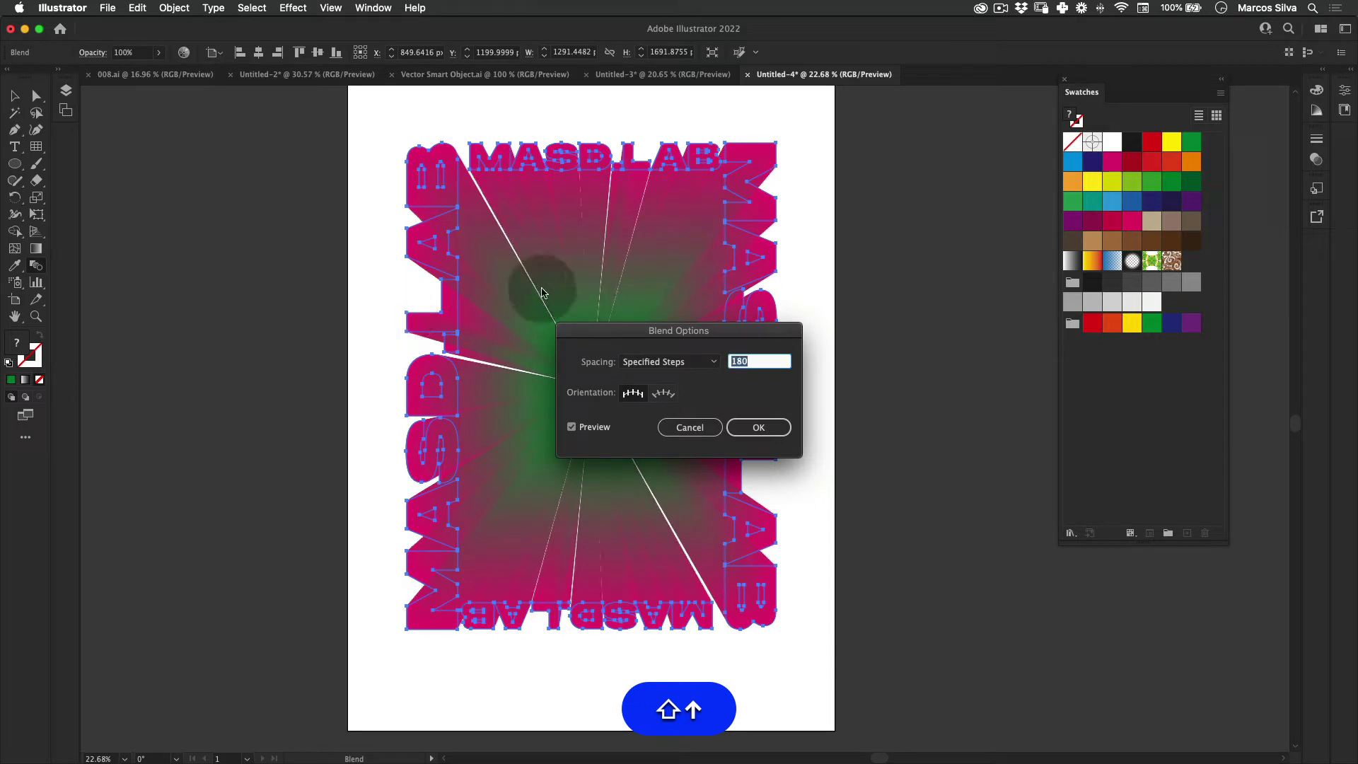
Move the Blend Options dialog off the artwork, set the blend to 160 specified steps and apply it.
{"action": "left_click_drag", "start_coordinate": [659, 331], "coordinate": [941, 298]}
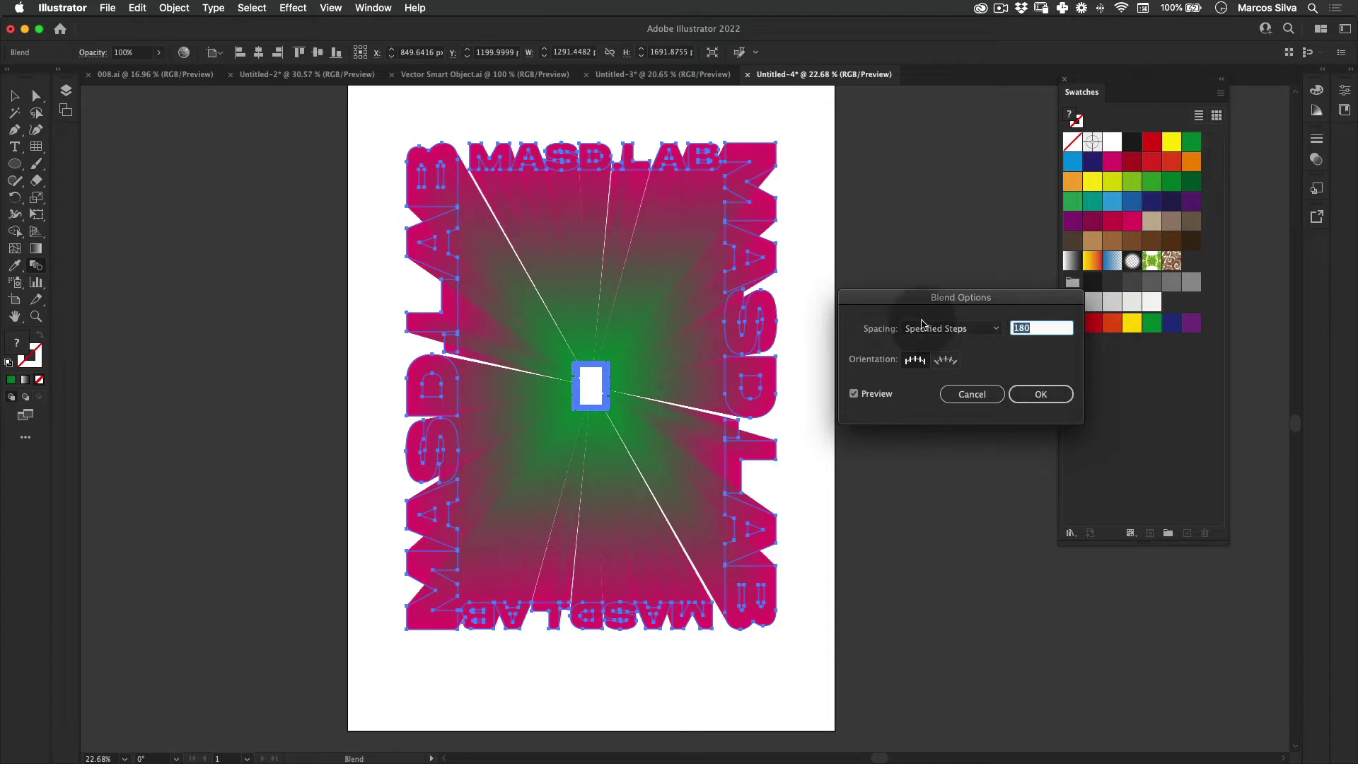
{"action": "key", "text": "shift+Up"}
{"action": "key", "text": "shift+Down"}
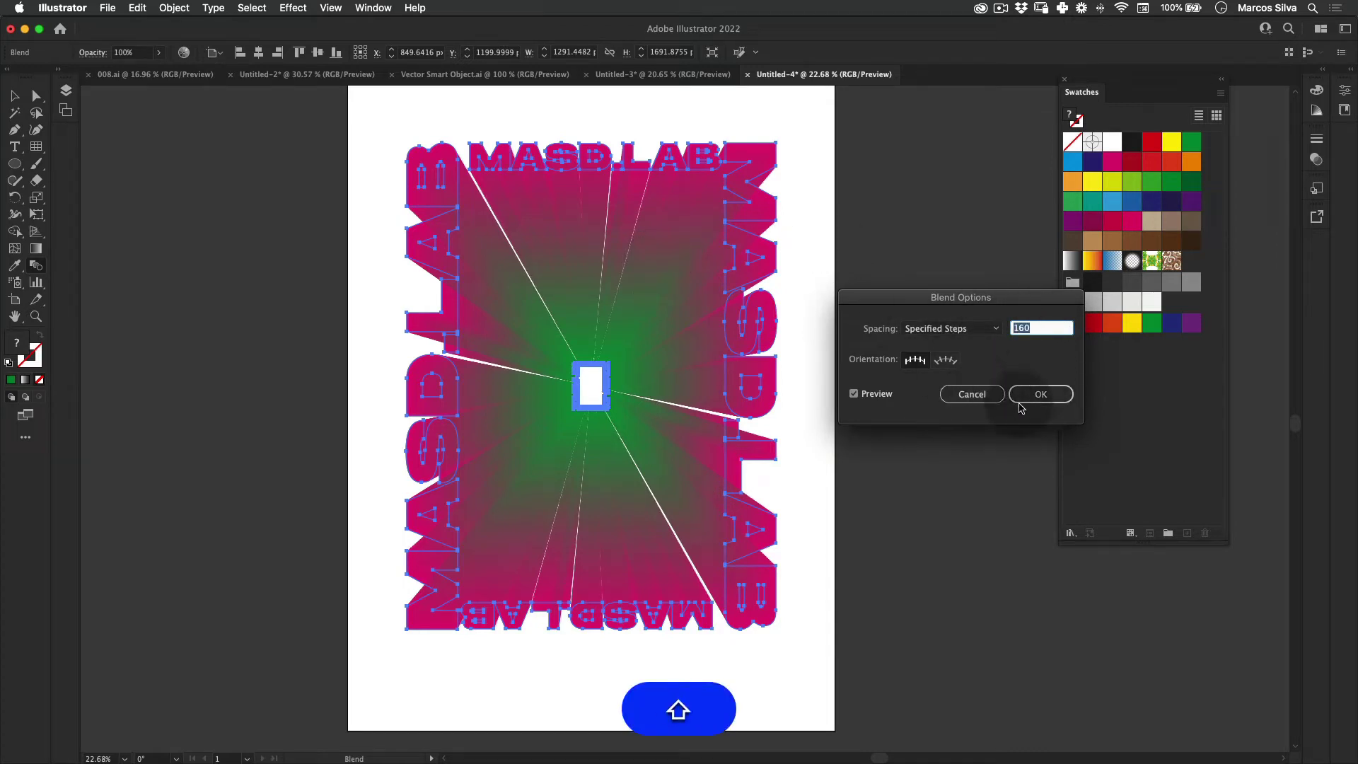
{"action": "left_click", "coordinate": [1039, 394]}
{"action": "key", "text": "v"}
{"action": "left_click", "coordinate": [861, 448]}
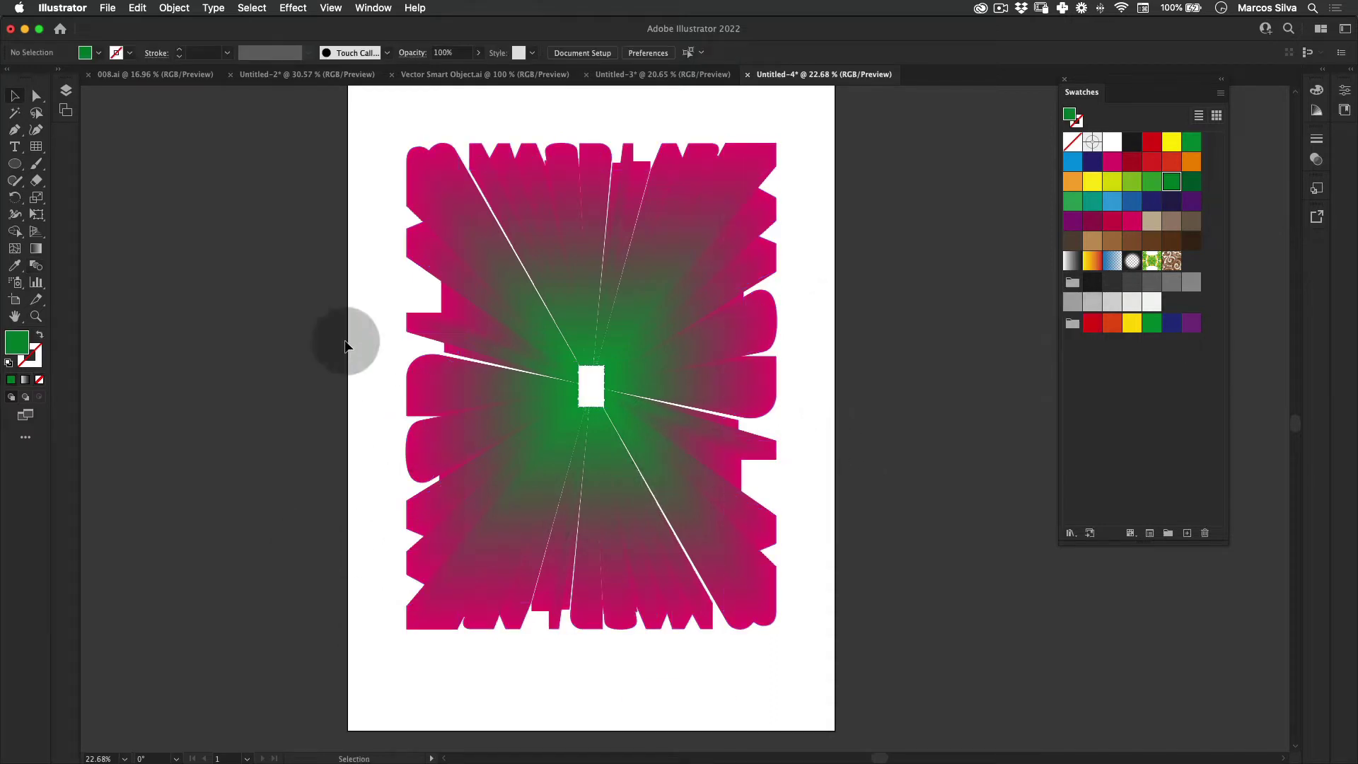
{"action": "left_click", "coordinate": [553, 353]}
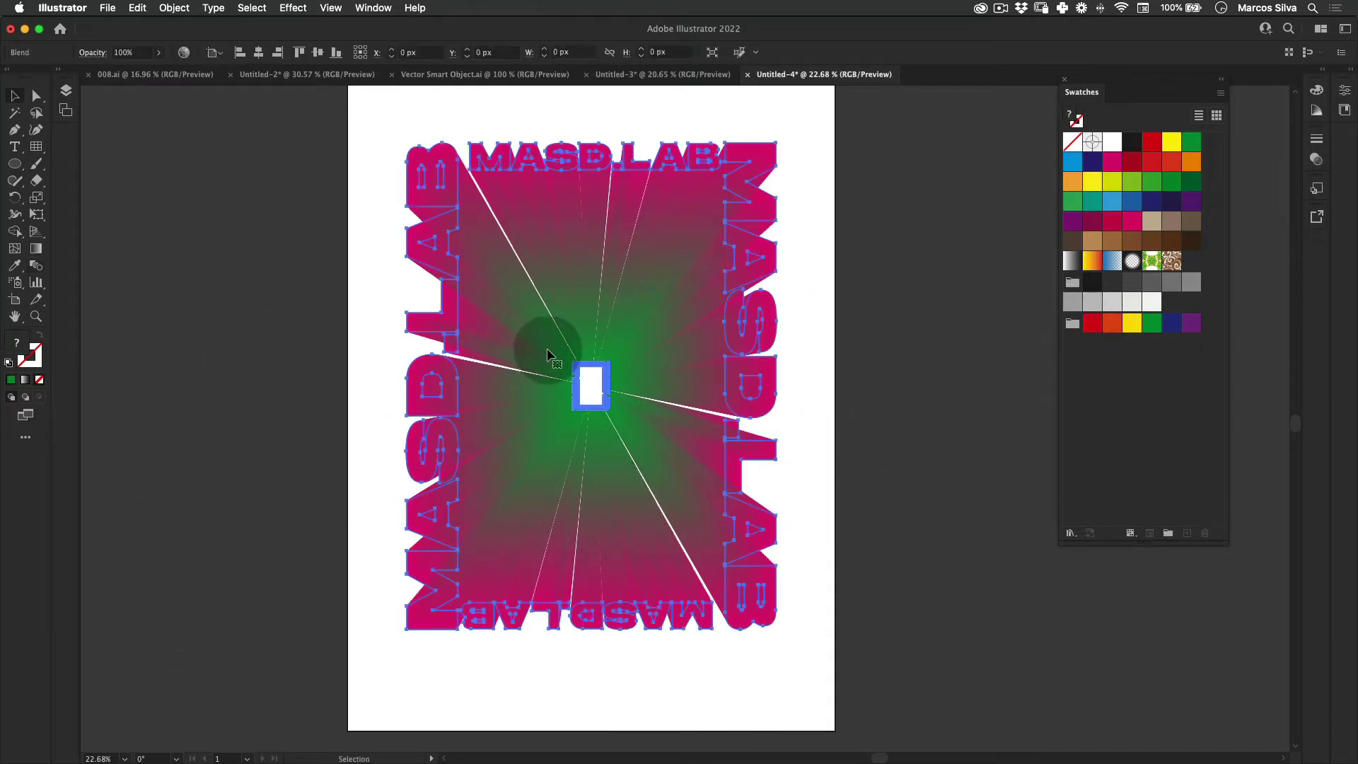
Copy the large magenta frame from inside the blend, leave isolation mode and paste the copy in front of the blend.
{"action": "double_click", "coordinate": [452, 191]}
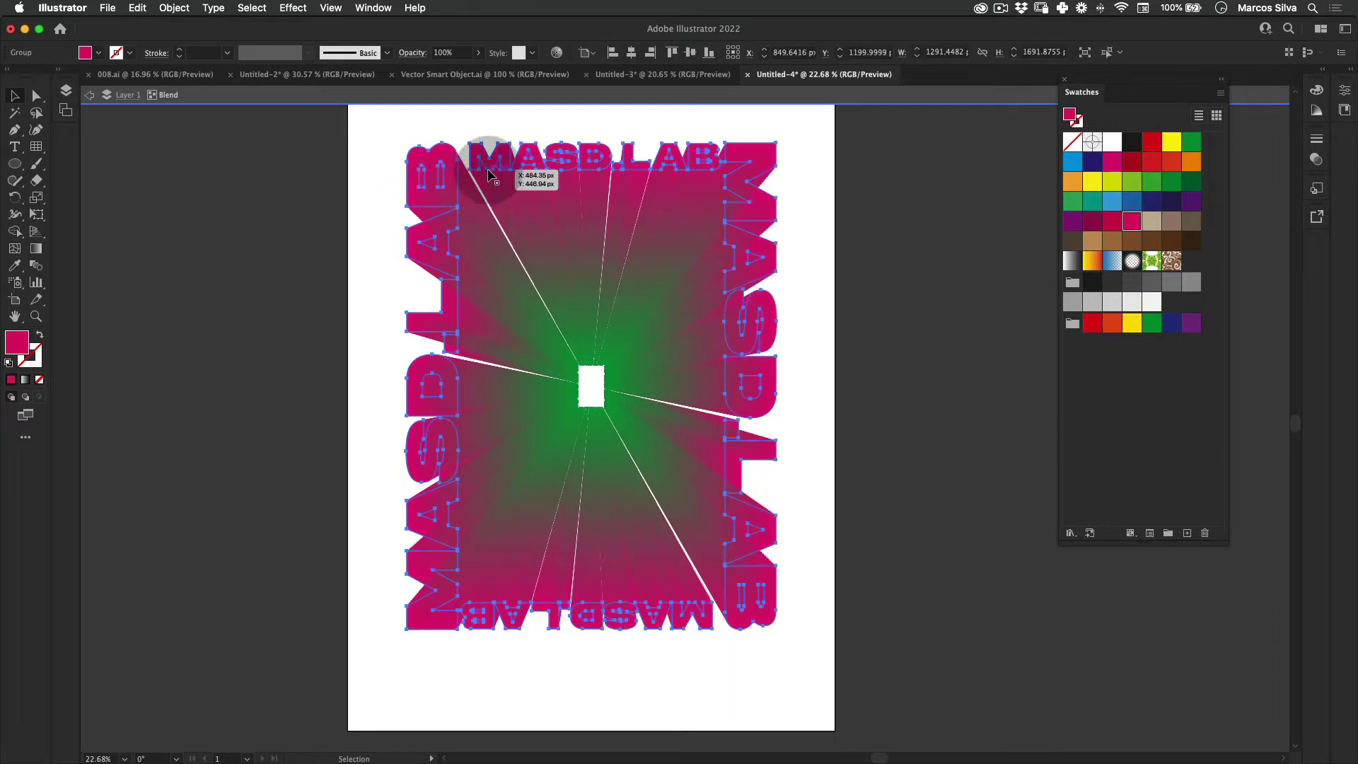
{"action": "key", "text": "v"}
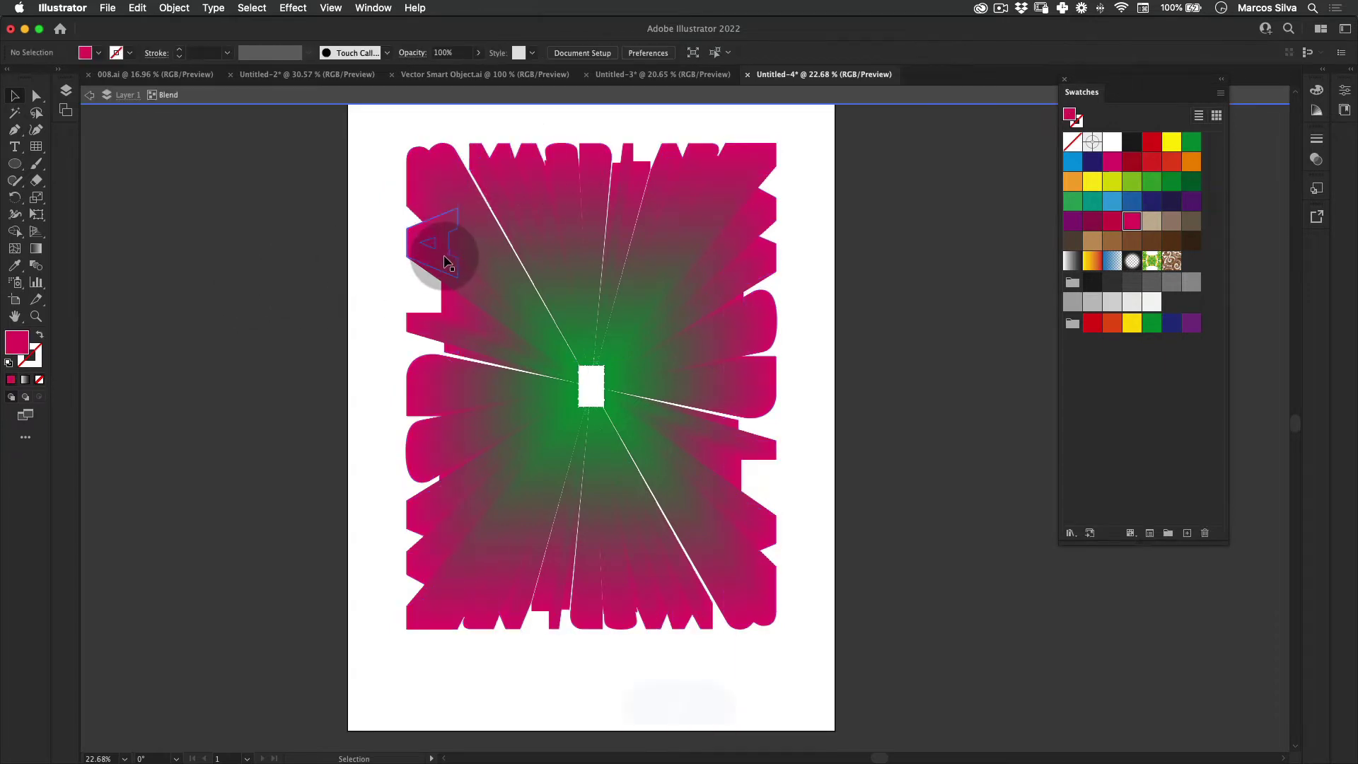
{"action": "key", "text": "super+c"}
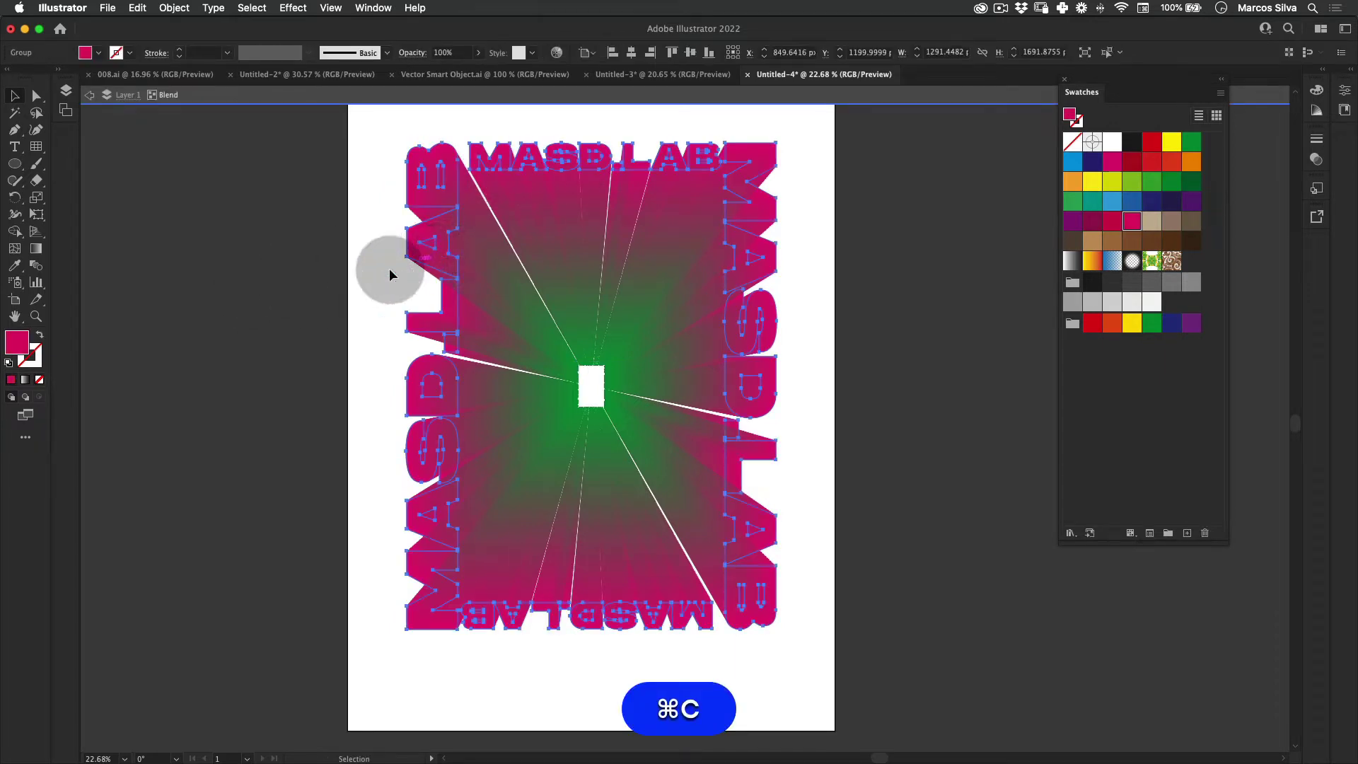
{"action": "double_click", "coordinate": [310, 297]}
{"action": "double_click", "coordinate": [440, 259]}
{"action": "left_click", "coordinate": [445, 252]}
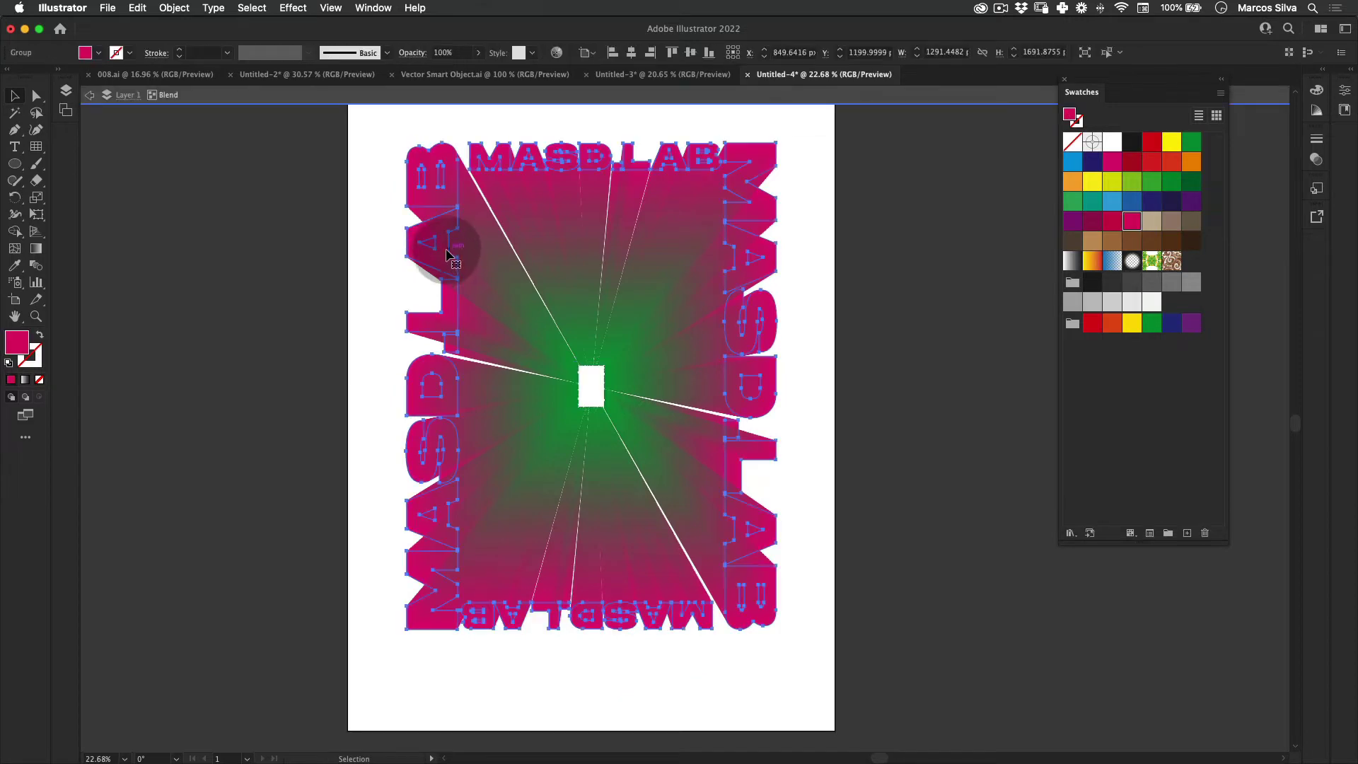
{"action": "key", "text": "super+c"}
{"action": "double_click", "coordinate": [288, 305]}
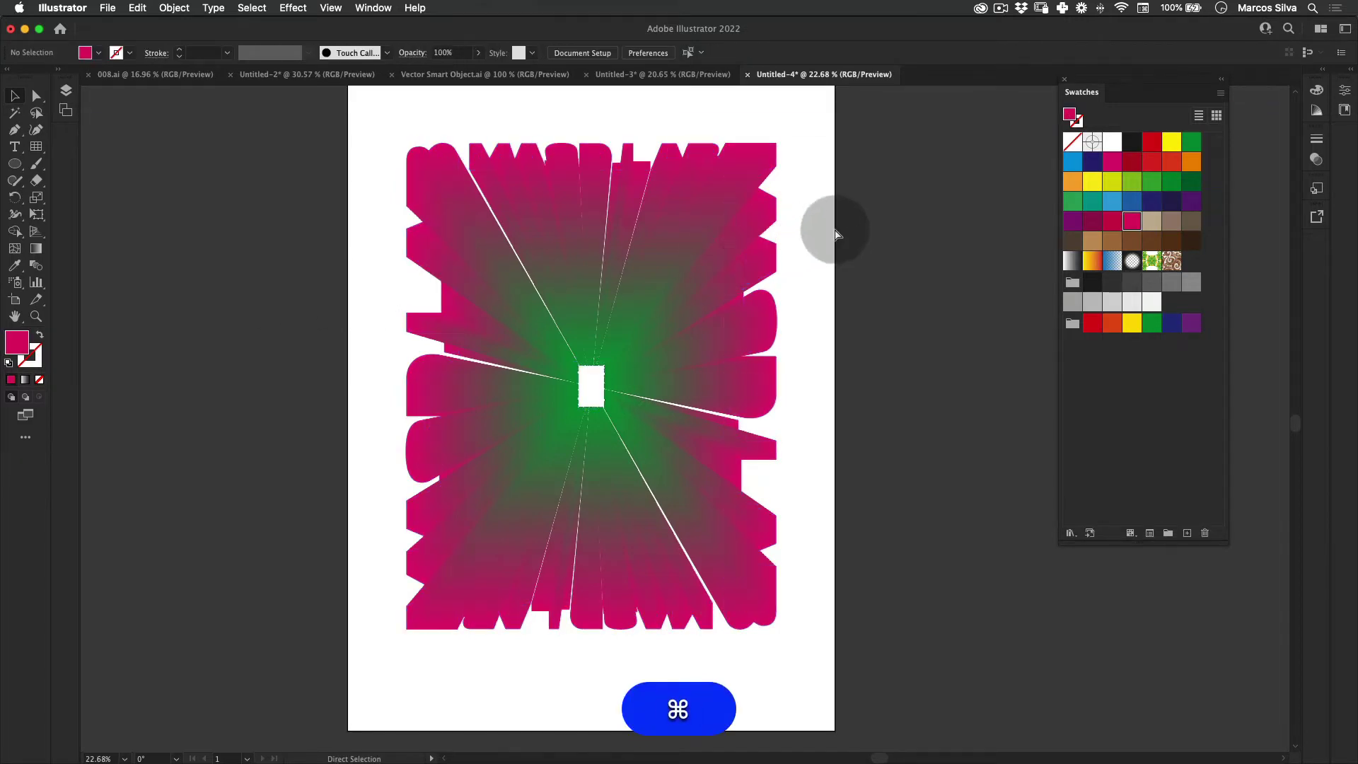
{"action": "key", "text": "super+f"}
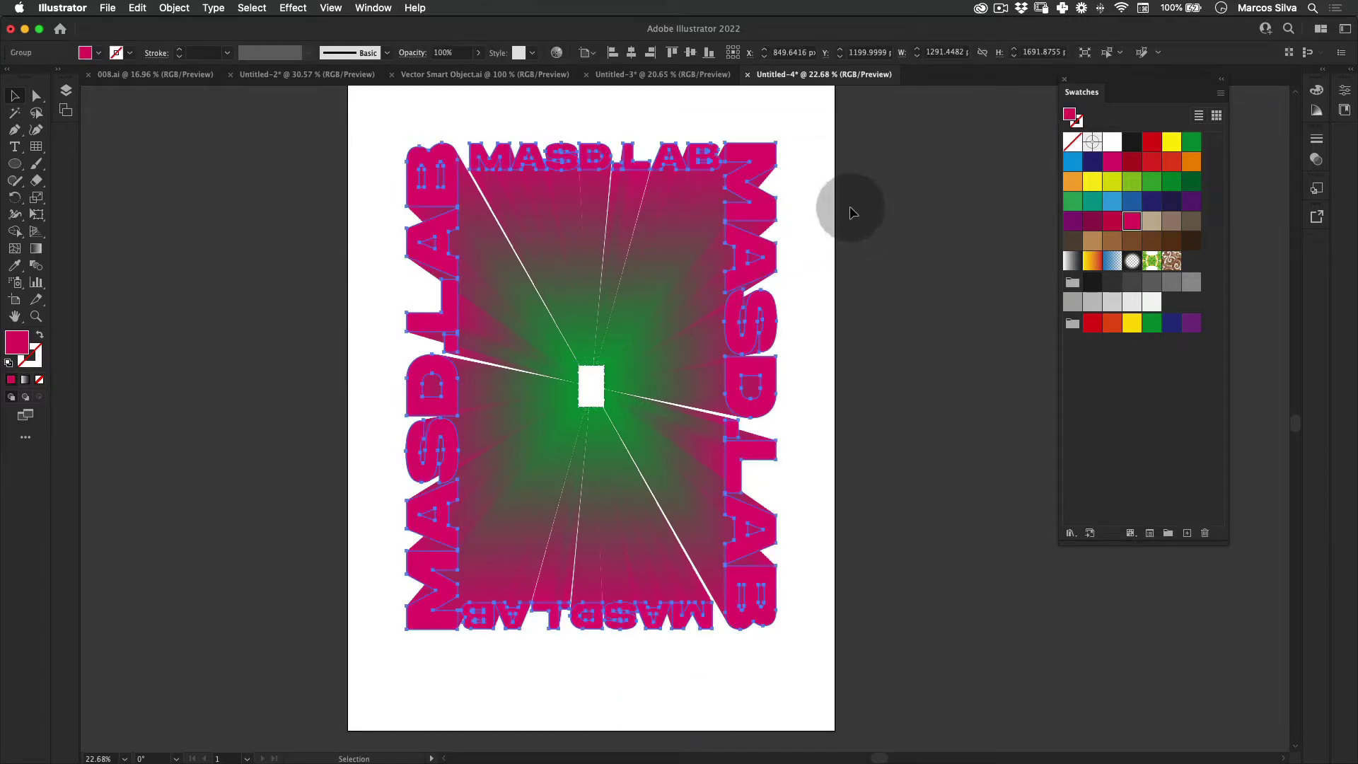
Fill the pasted MASD.LAB frame with a yellow swatch and deselect it.
{"action": "left_click", "coordinate": [1100, 184]}
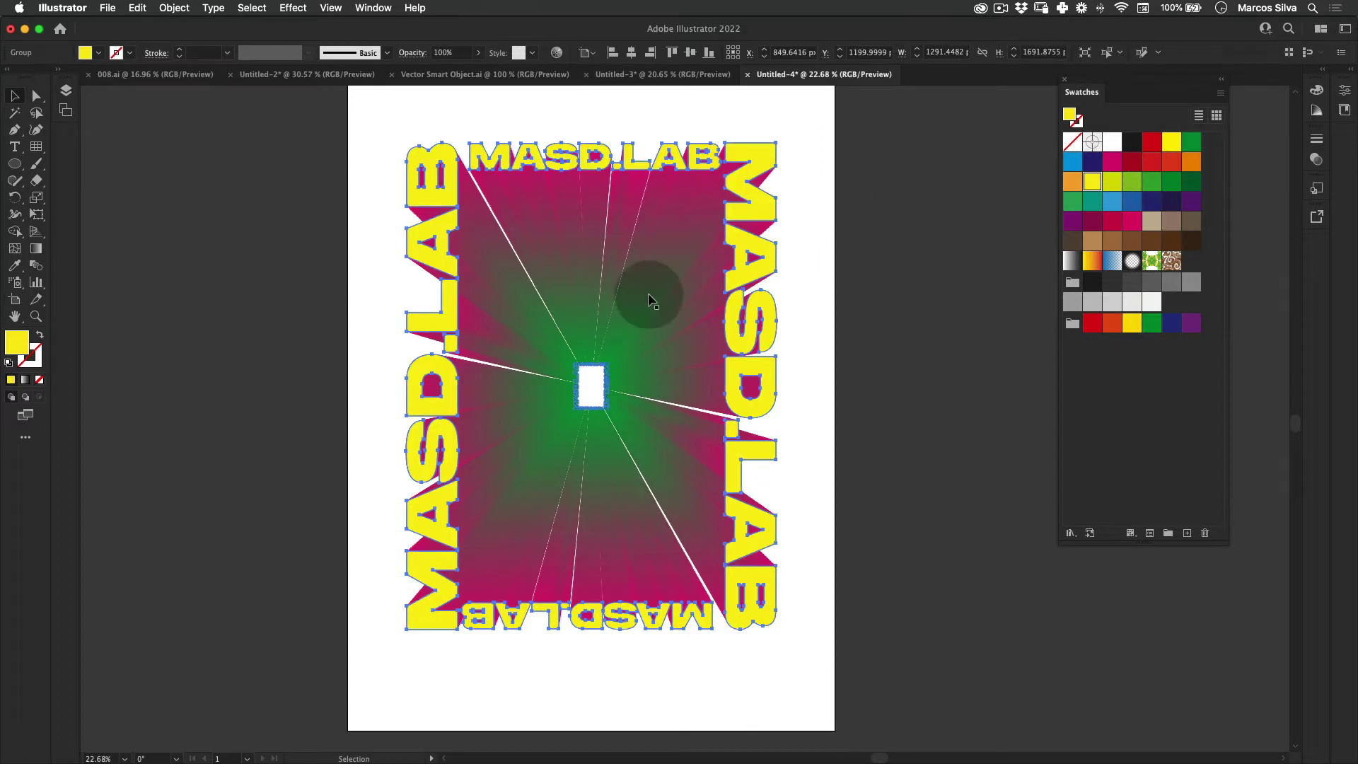
{"action": "key", "text": "v"}
{"action": "left_click", "coordinate": [858, 220]}
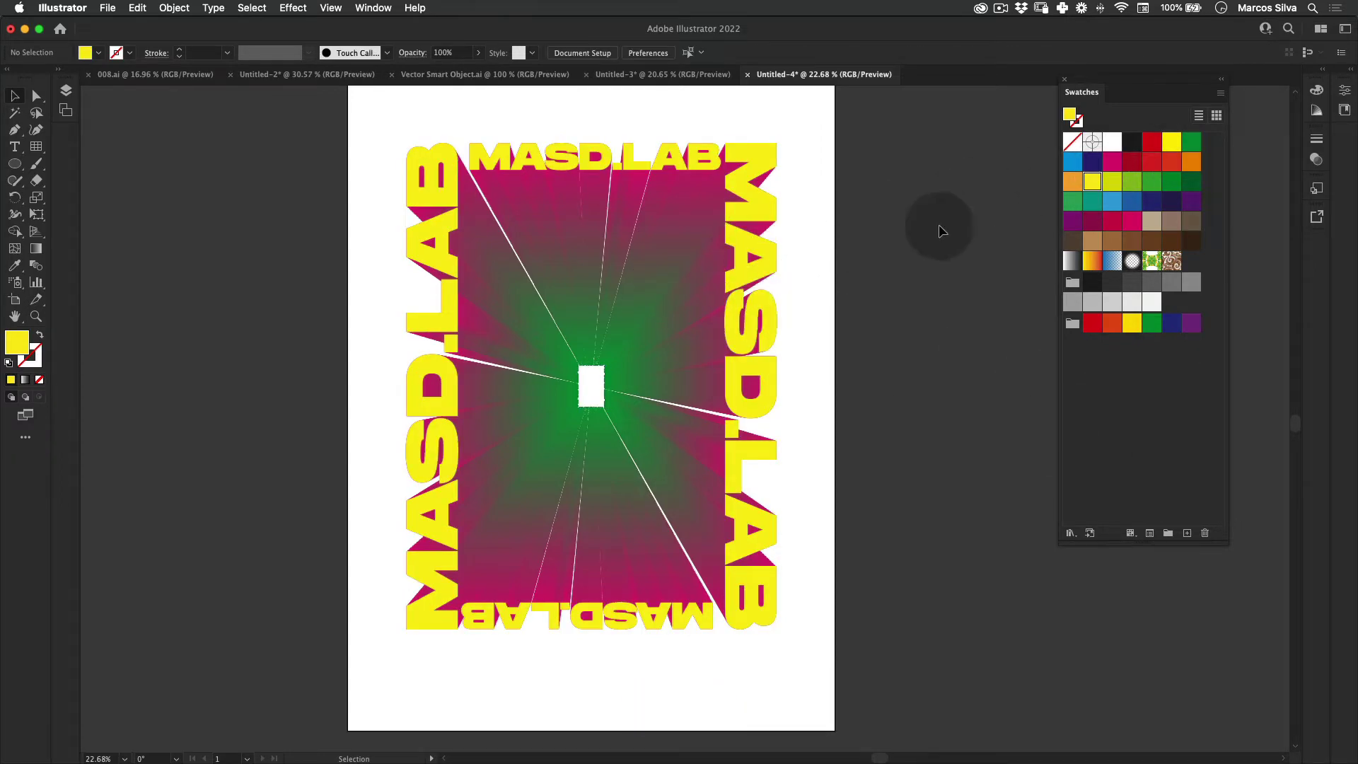
Give the yellow MASD.LAB frame a black 1 pt stroke and deselect it.
{"action": "left_click", "coordinate": [760, 303]}
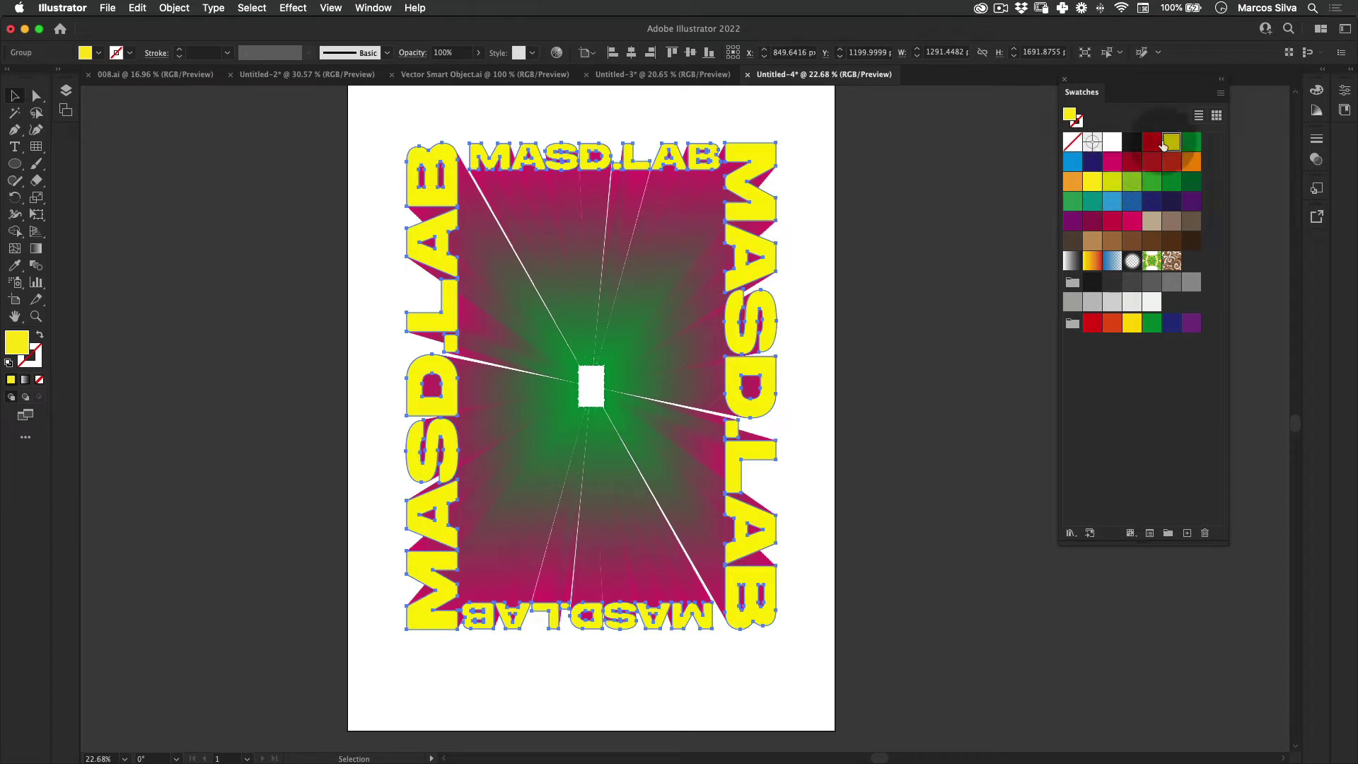
{"action": "key", "text": "x"}
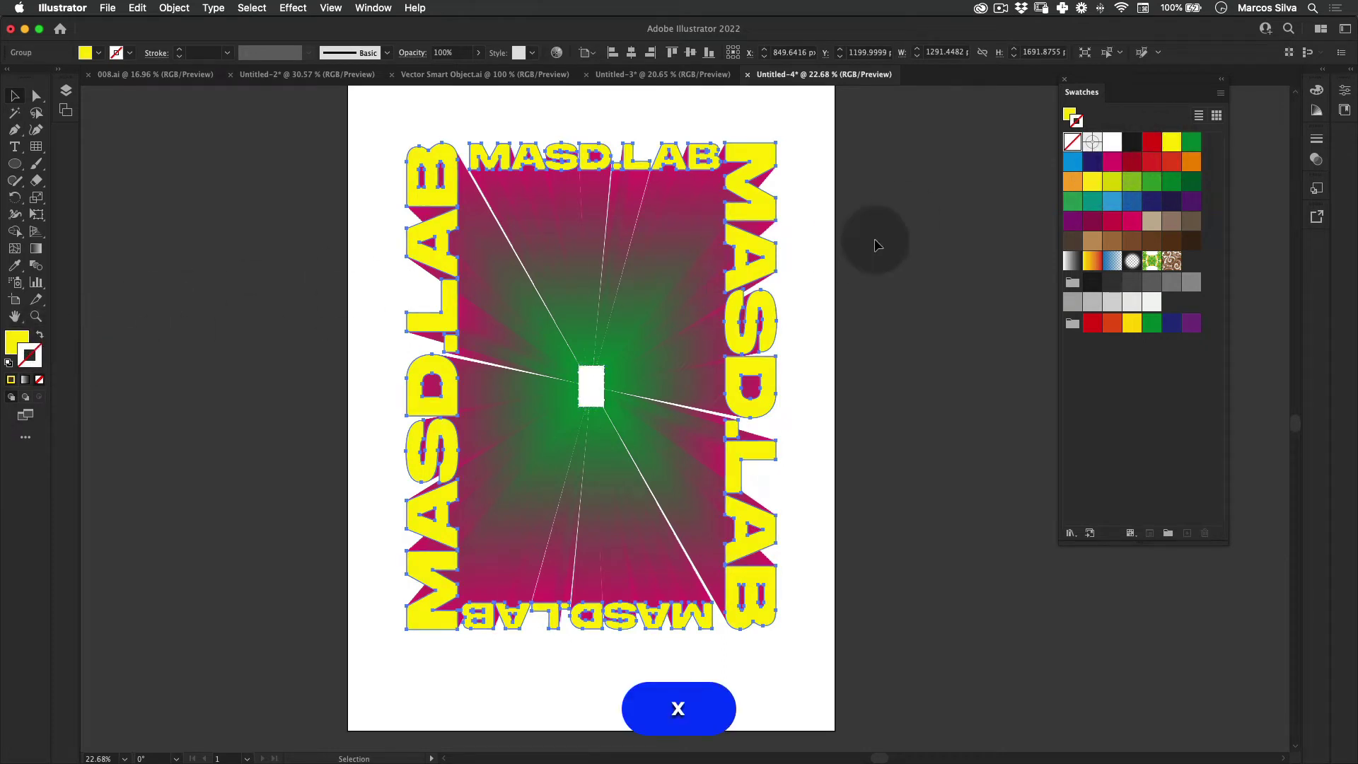
{"action": "key", "text": "v"}
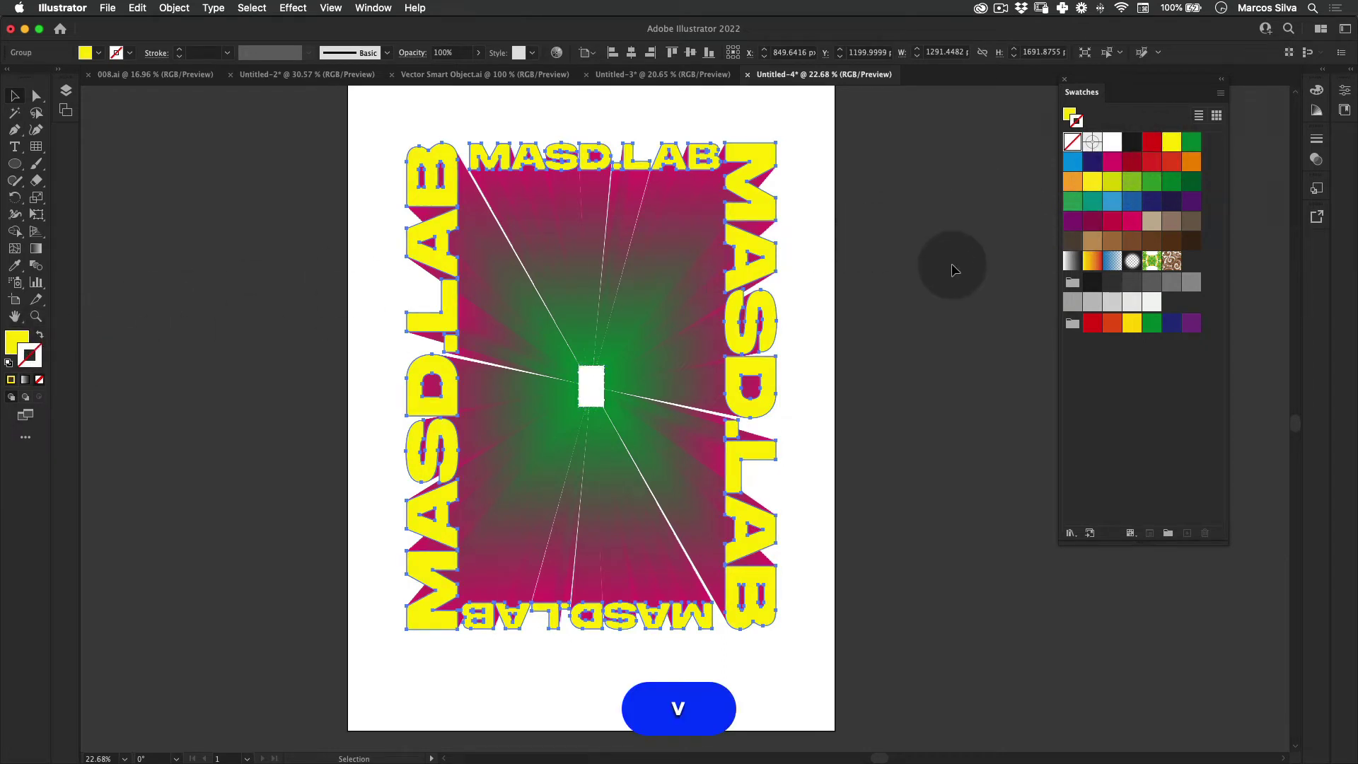
{"action": "left_click", "coordinate": [952, 270]}
{"action": "key", "text": "z"}
{"action": "left_click_drag", "start_coordinate": [783, 287], "coordinate": [766, 243]}
{"action": "key", "text": "v"}
{"action": "left_click", "coordinate": [773, 248]}
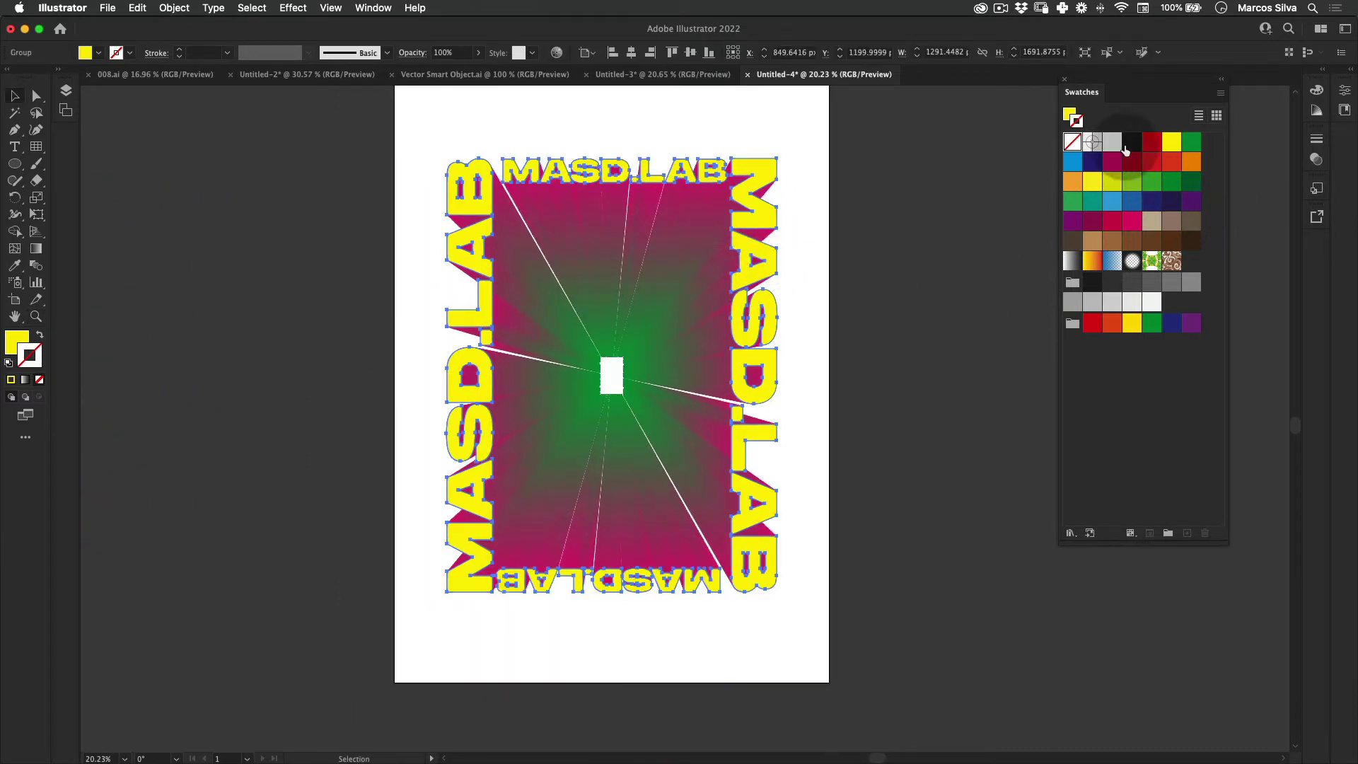
{"action": "key", "text": "v"}
{"action": "left_click", "coordinate": [930, 490]}
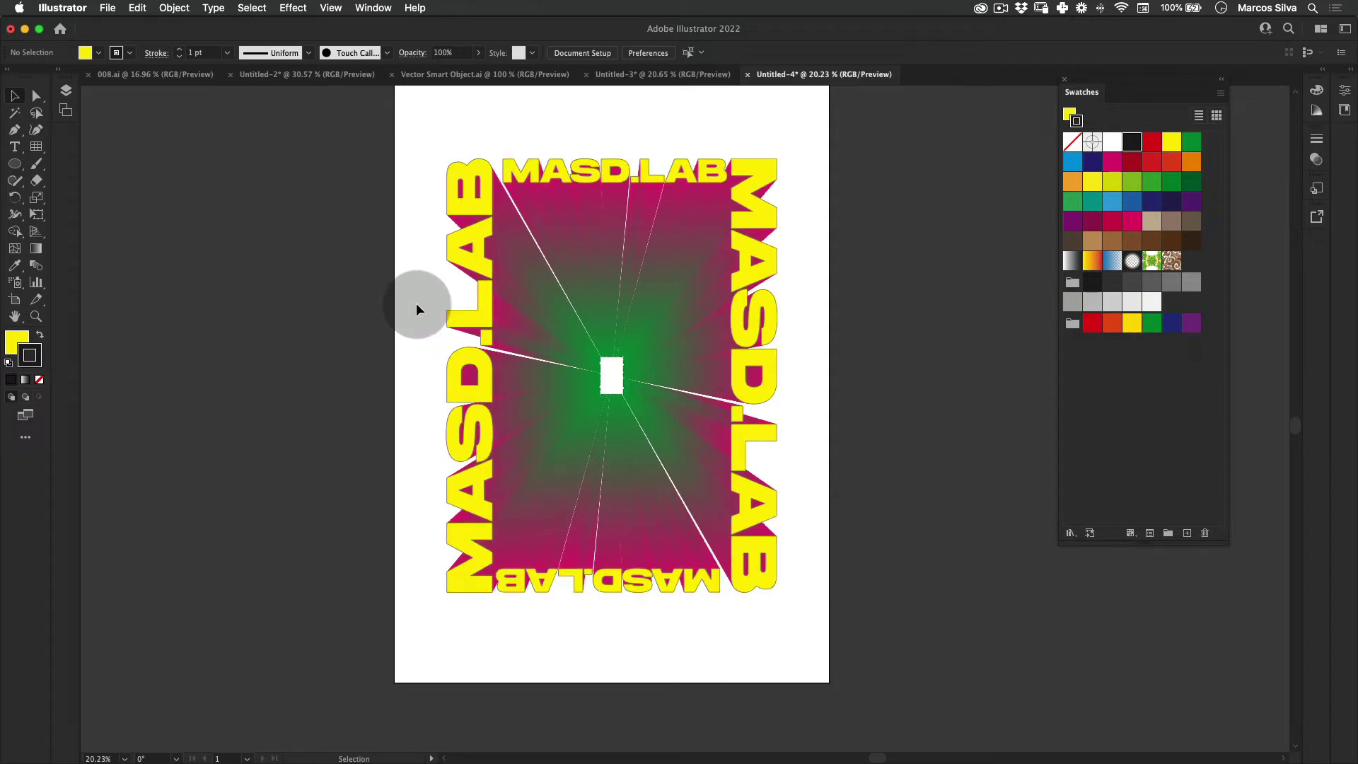
Move Layer 2 below Layer 1 in the layer order.
{"action": "key", "text": "space"}
{"action": "left_click_drag", "start_coordinate": [483, 274], "coordinate": [476, 293]}
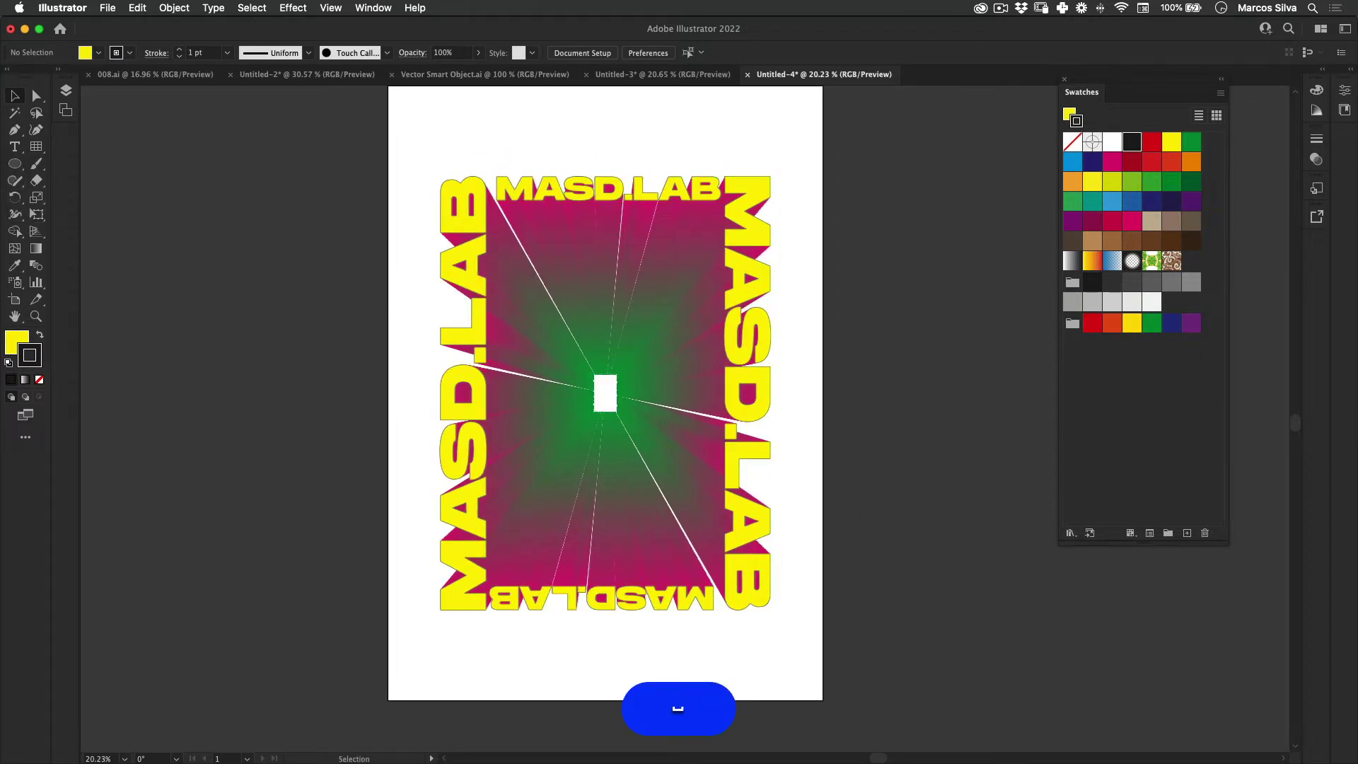
{"action": "left_click", "coordinate": [67, 91]}
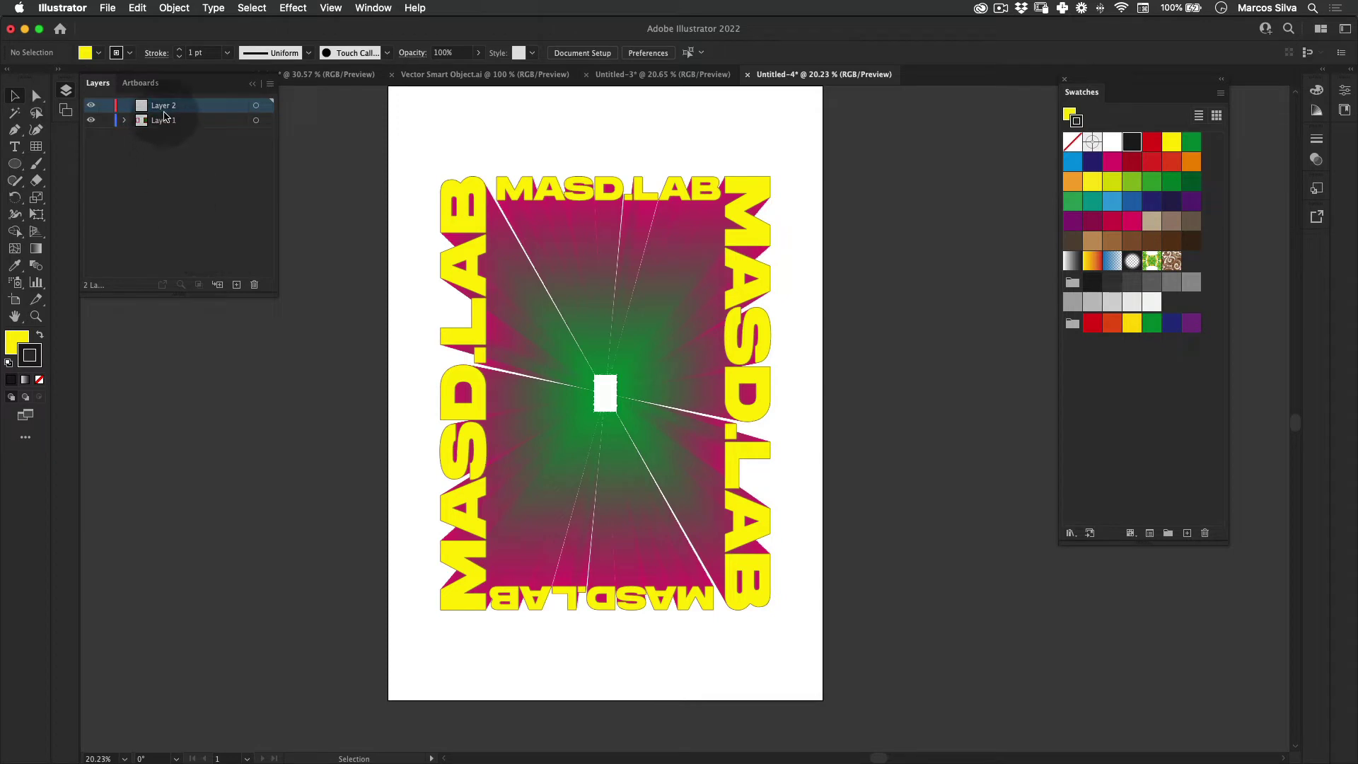
{"action": "left_click_drag", "start_coordinate": [164, 106], "coordinate": [166, 134]}
Draw a 1700 × 2400 px rectangle on Layer 2 covering the whole artboard.
{"action": "left_click_drag", "start_coordinate": [36, 148], "coordinate": [88, 163]}
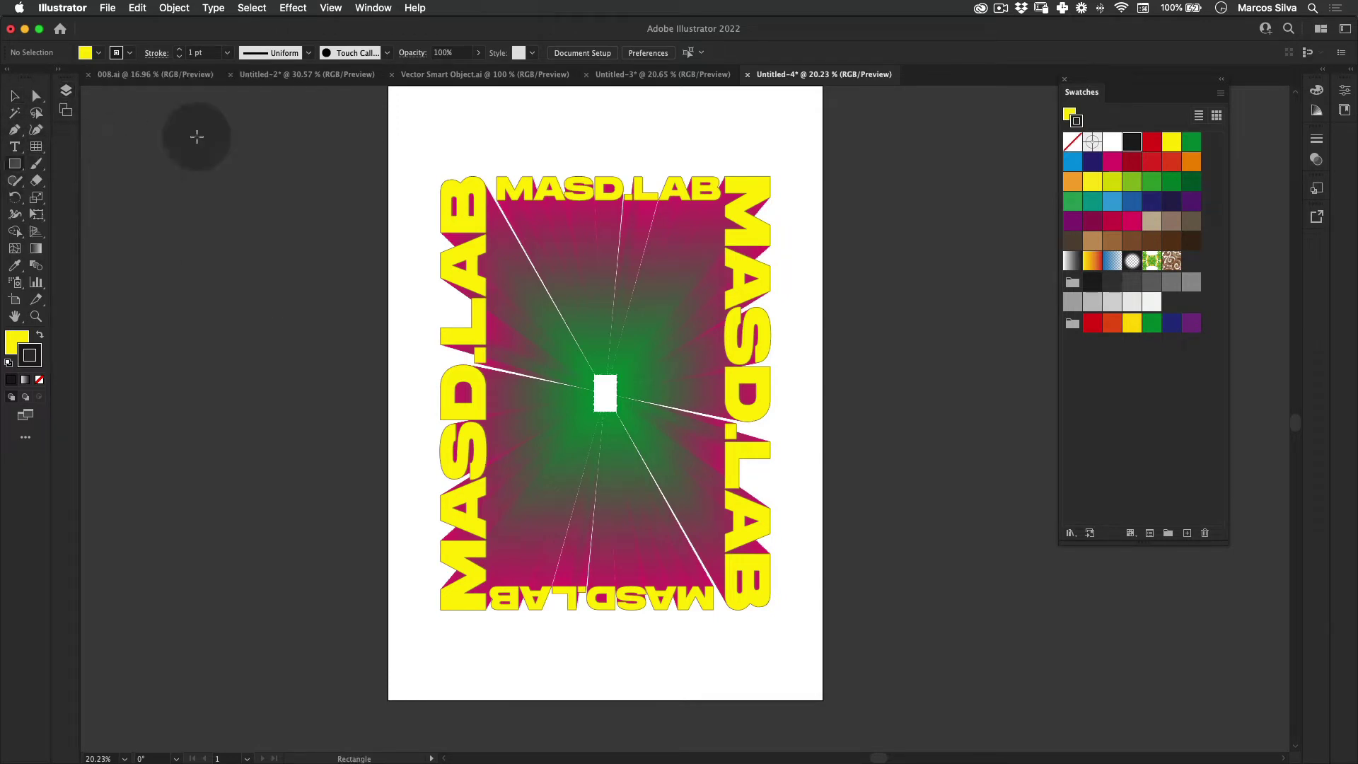
{"action": "key", "text": "space"}
{"action": "left_click_drag", "start_coordinate": [422, 130], "coordinate": [423, 160]}
{"action": "left_click", "coordinate": [67, 90]}
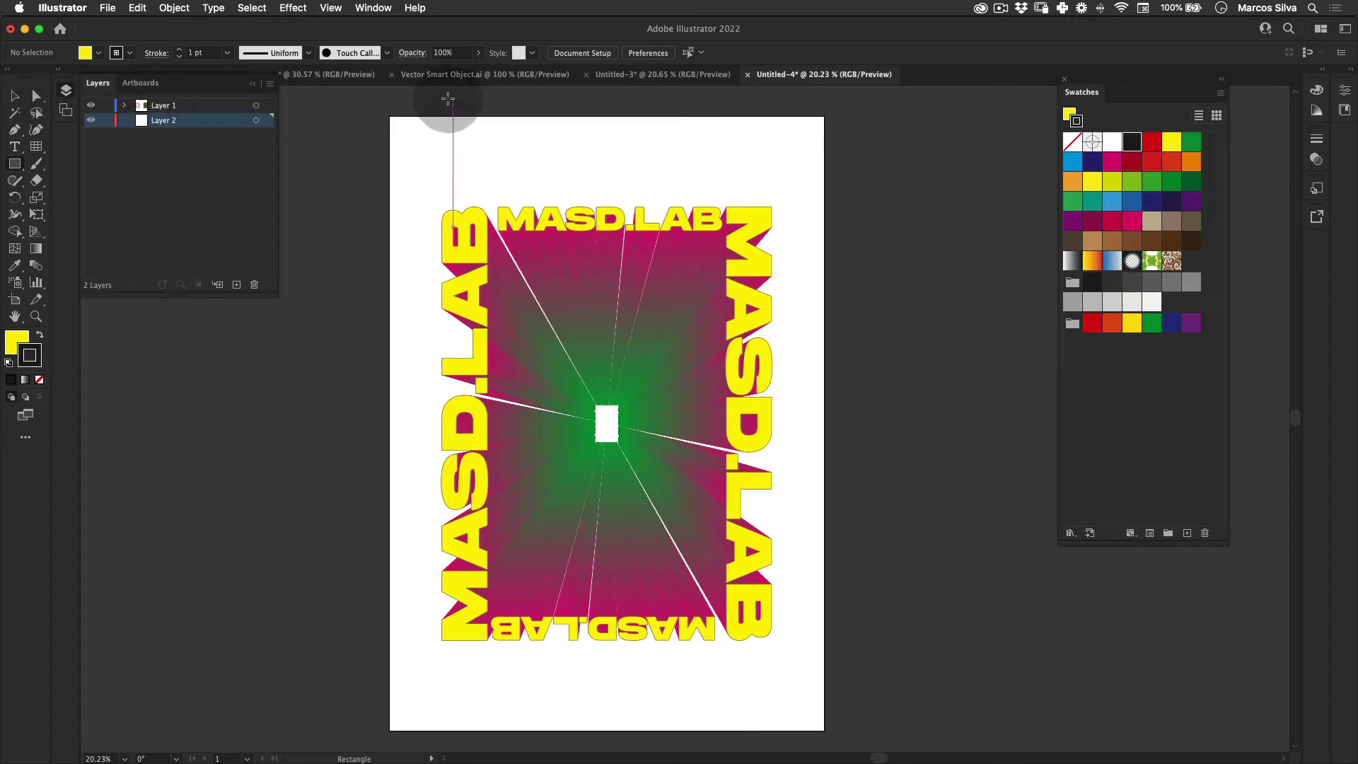
{"action": "mouse_move", "coordinate": [389, 116]}
{"action": "left_mouse_down"}
{"action": "mouse_move", "coordinate": [804, 680]}
{"action": "mouse_move", "coordinate": [824, 729]}
{"action": "left_mouse_up"}
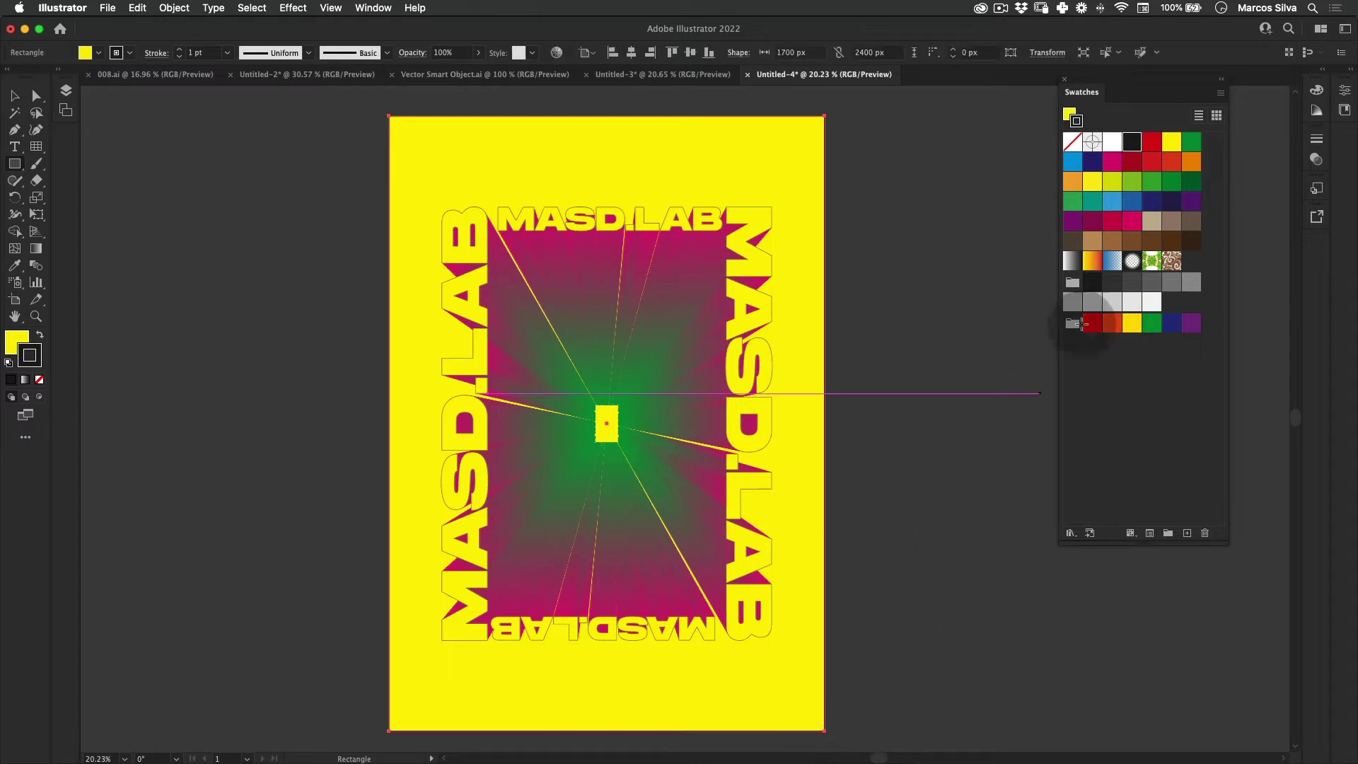
Fill the background rectangle with black, remove its stroke and deselect it.
{"action": "key", "text": "x"}
{"action": "left_click", "coordinate": [1132, 144]}
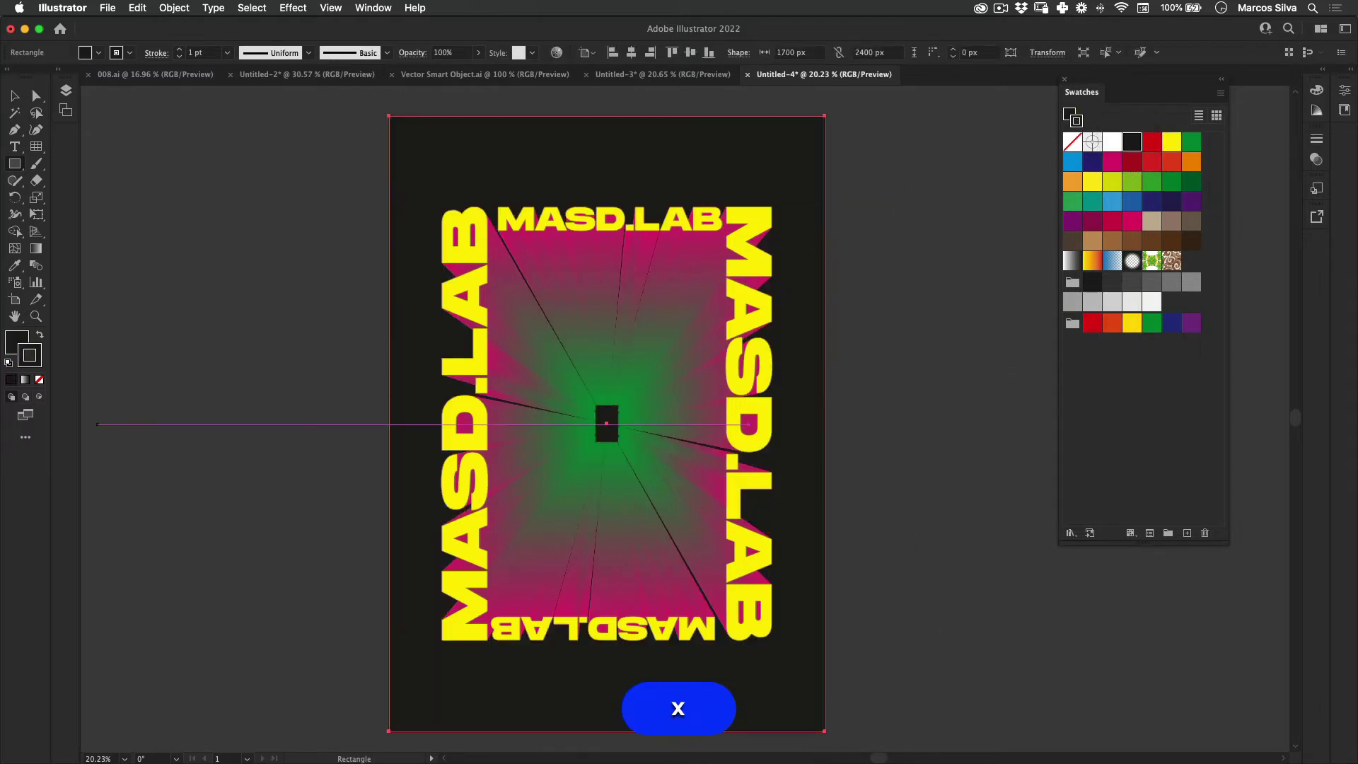
{"action": "left_click", "coordinate": [40, 379]}
{"action": "key", "text": "v"}
{"action": "left_click", "coordinate": [191, 362]}
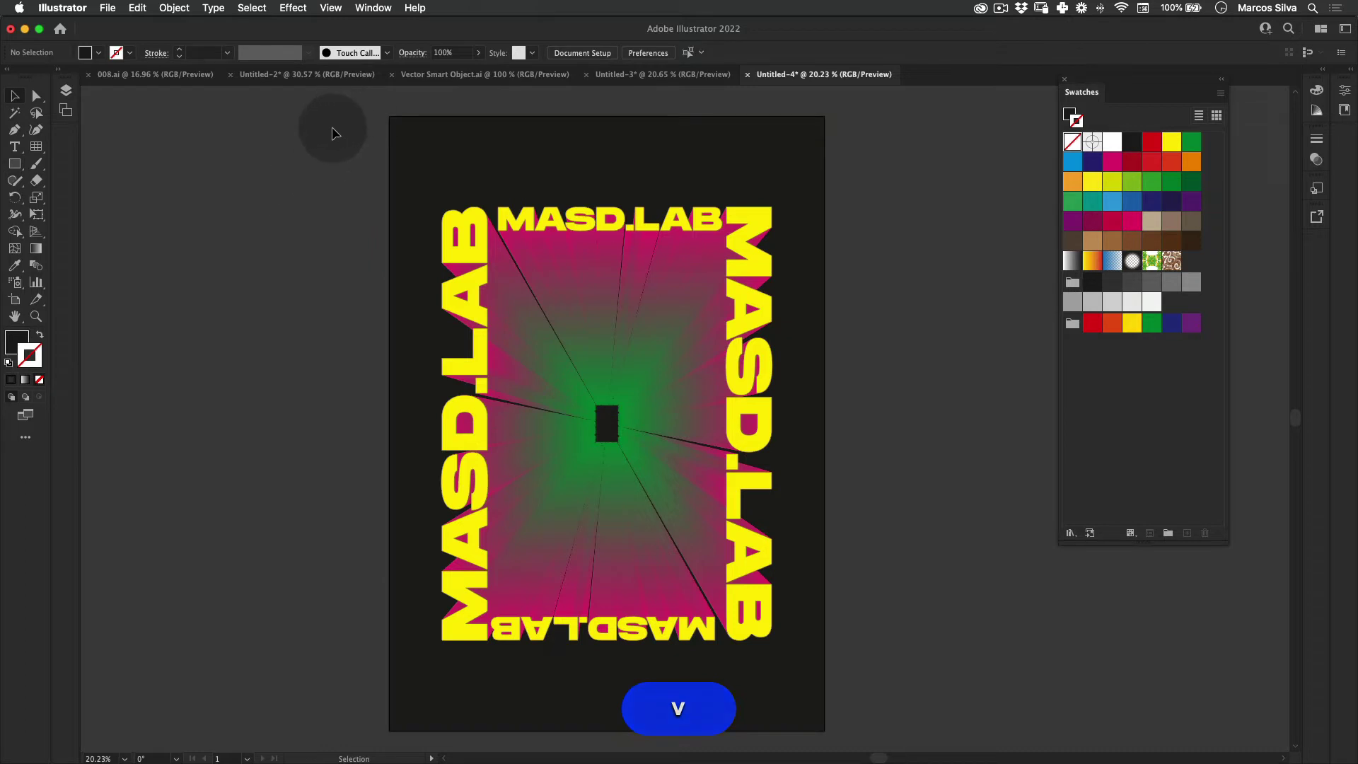
Try a darker crimson swatch as the fill of the blend's large outer frame and undo the change.
{"action": "key", "text": "v"}
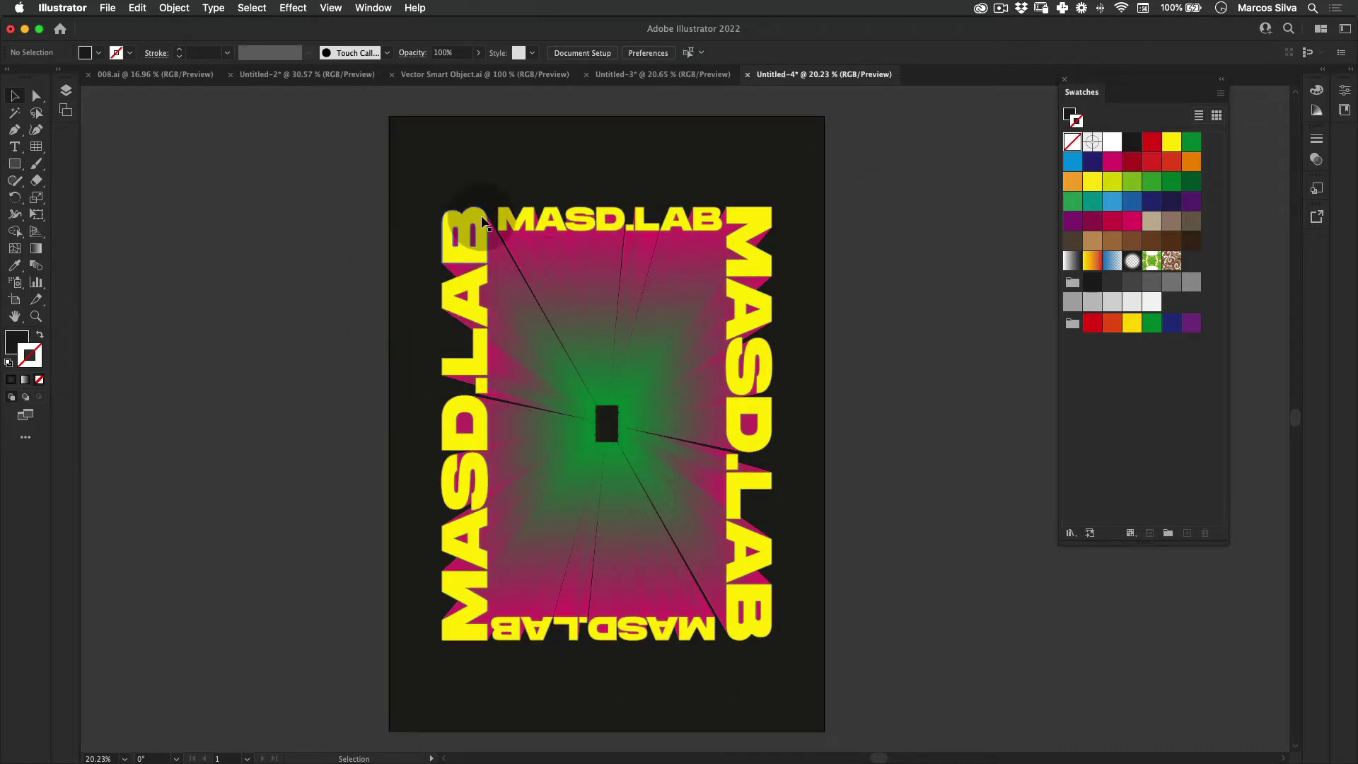
{"action": "key", "text": "z"}
{"action": "key", "text": "v"}
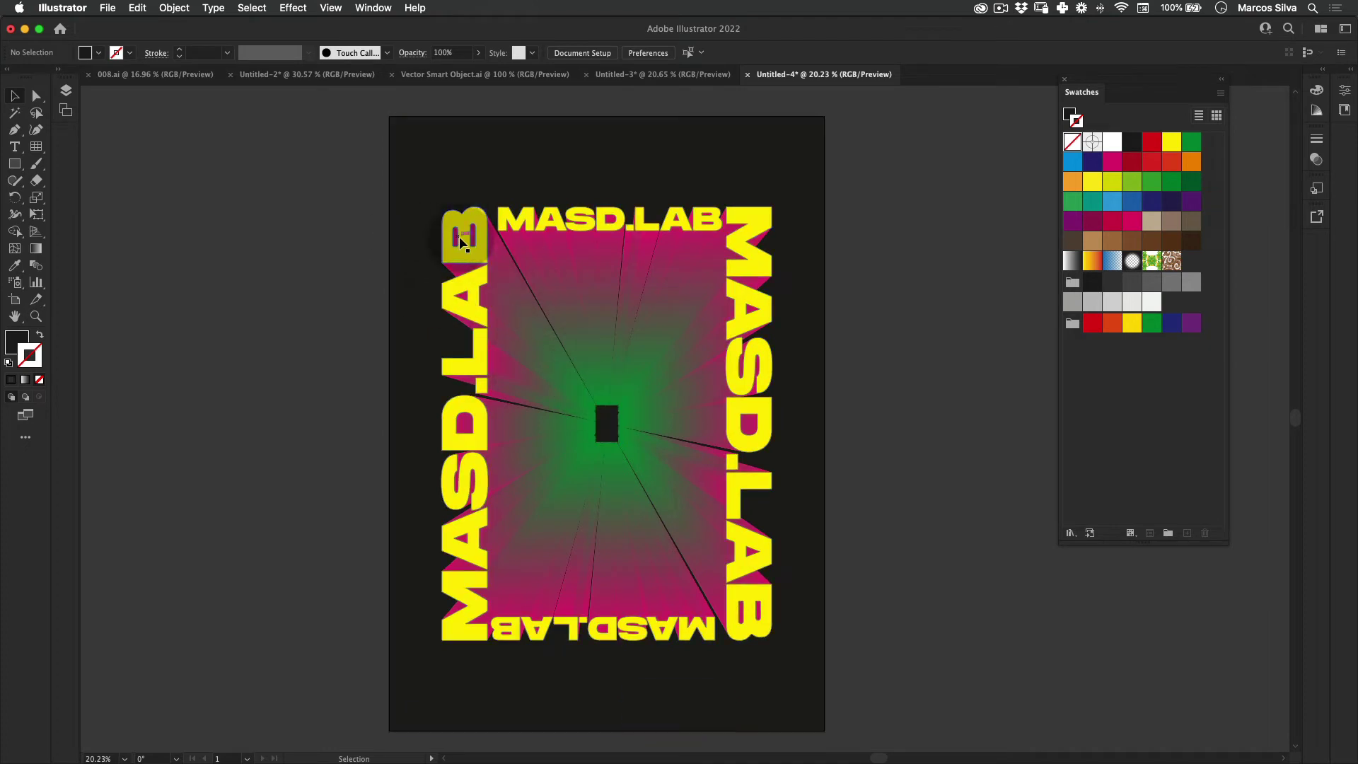
{"action": "double_click", "coordinate": [453, 269]}
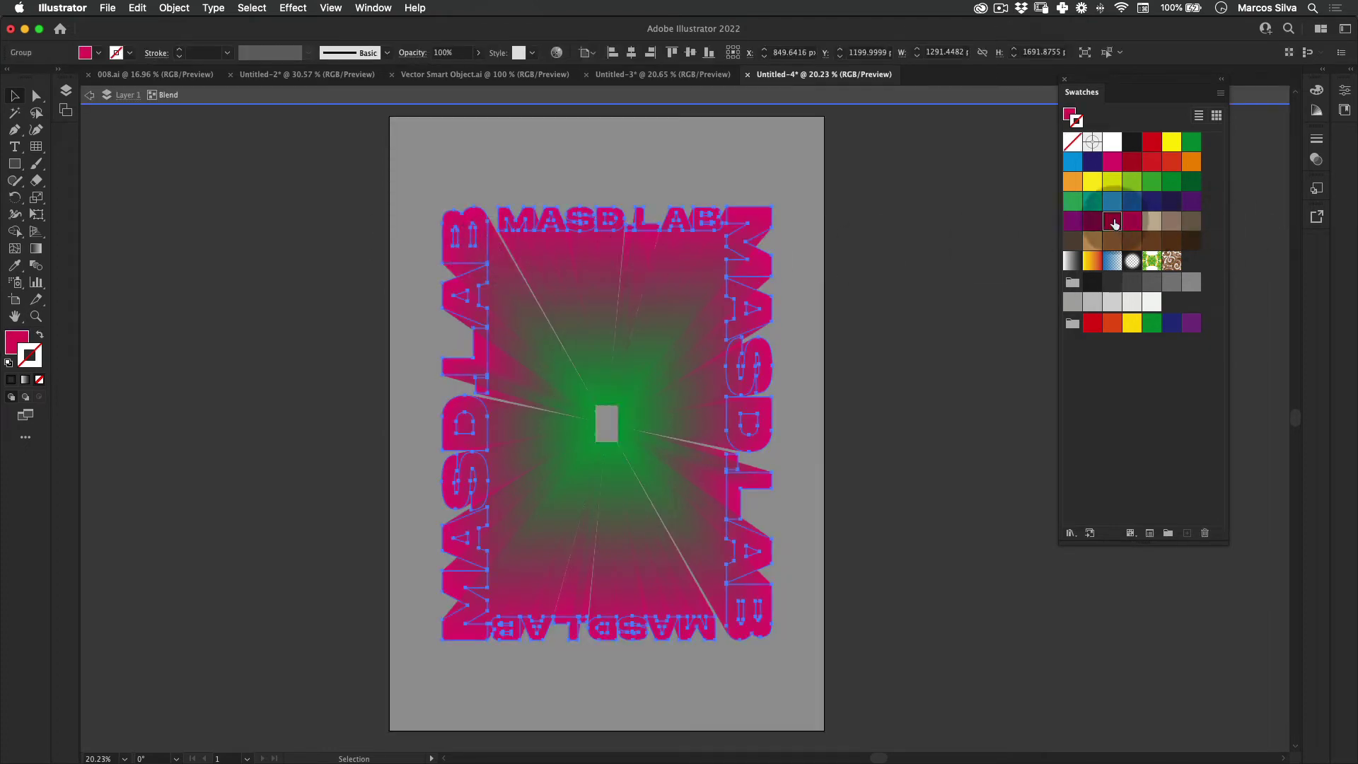
{"action": "key", "text": "x"}
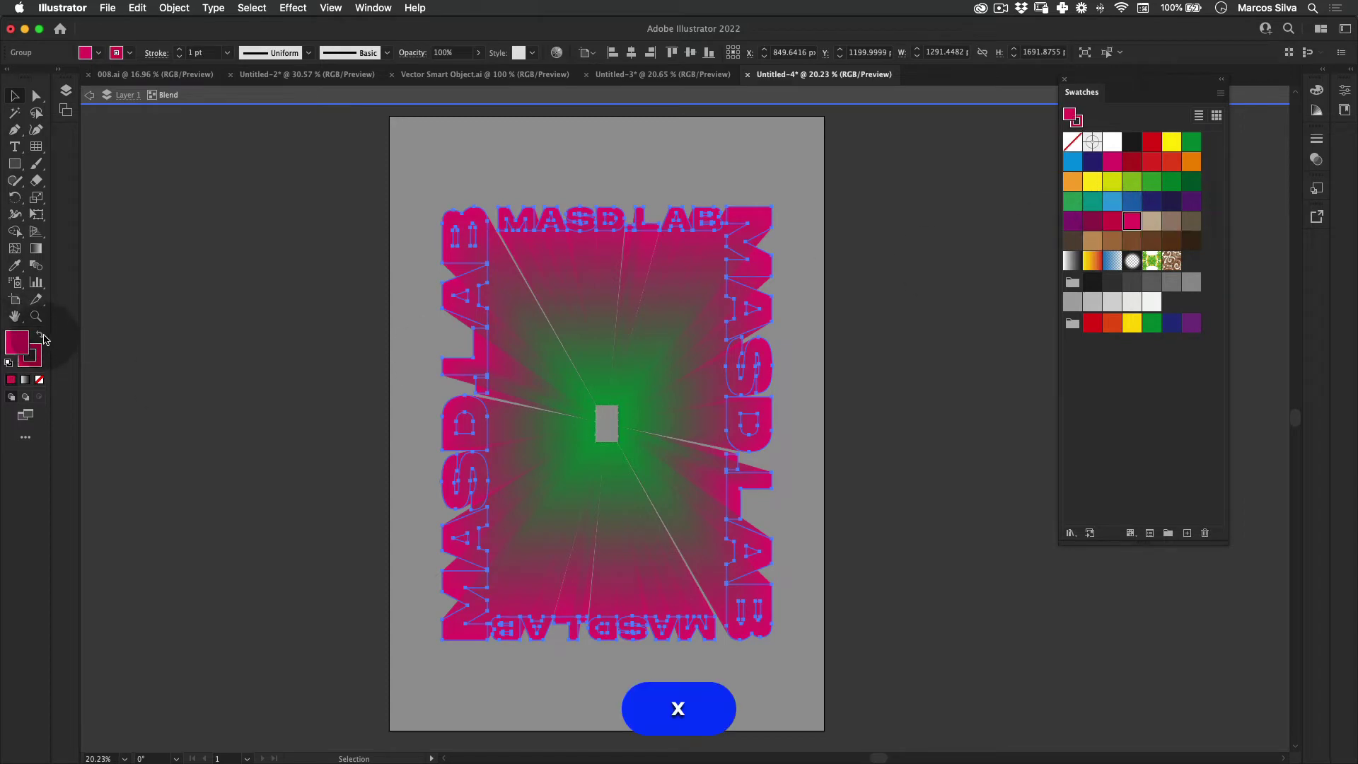
{"action": "left_click", "coordinate": [38, 336]}
{"action": "key", "text": "x"}
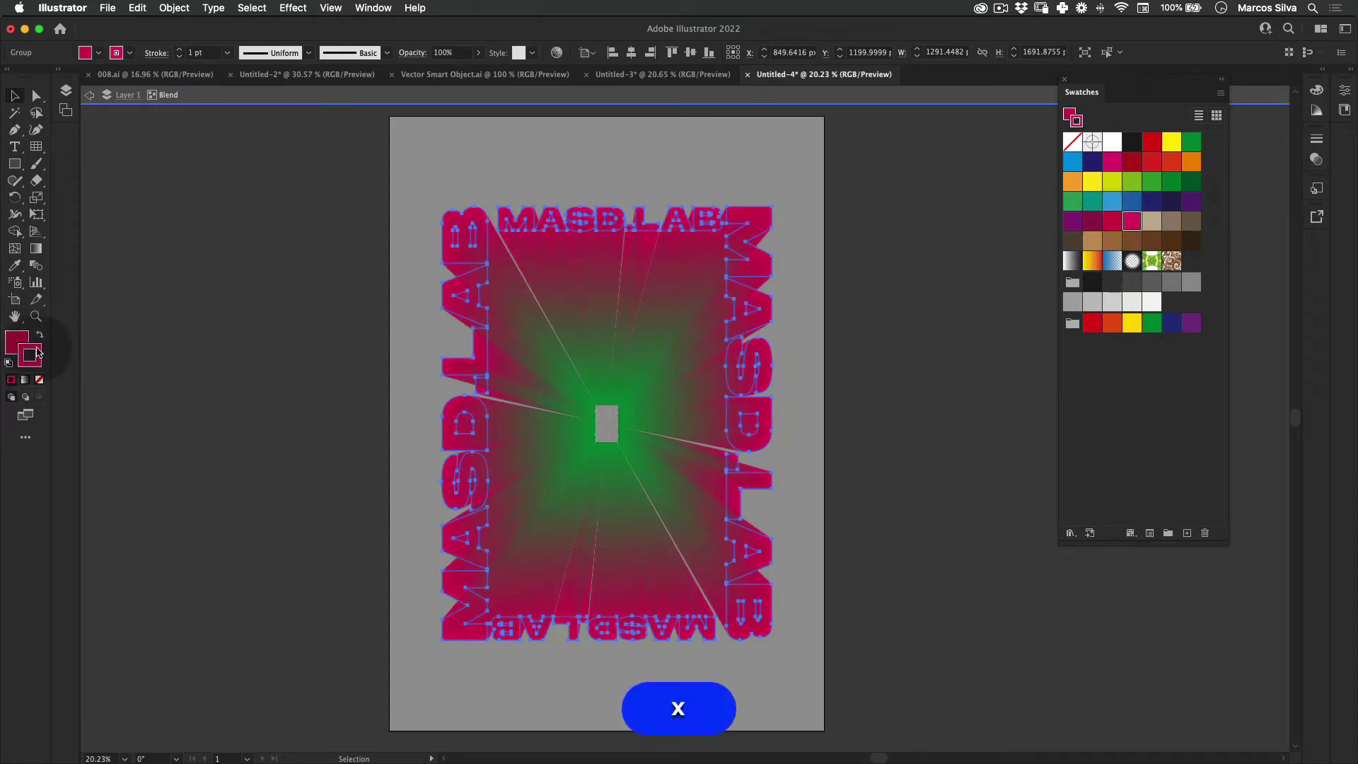
{"action": "left_click", "coordinate": [39, 341]}
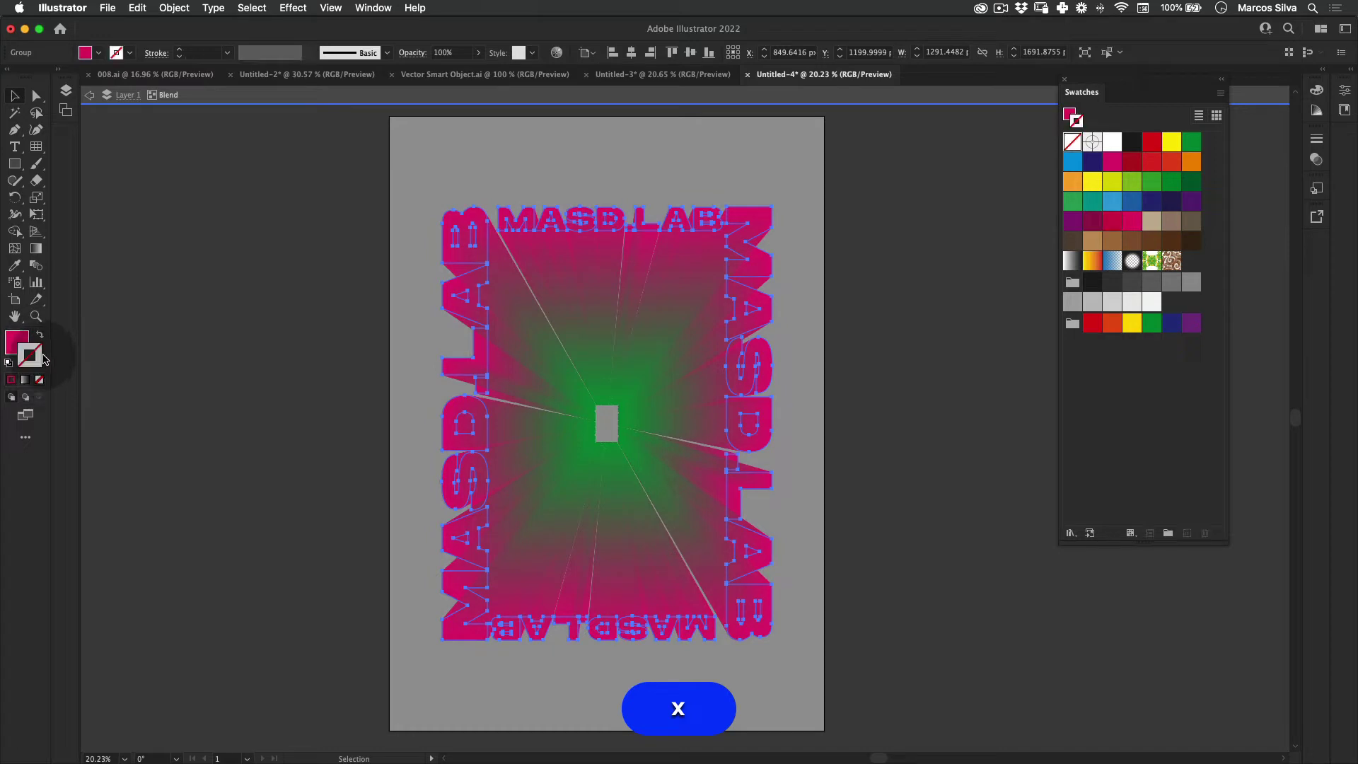
{"action": "left_click", "coordinate": [1113, 221]}
{"action": "key", "text": "v"}
{"action": "left_click", "coordinate": [921, 282]}
{"action": "double_click", "coordinate": [921, 283]}
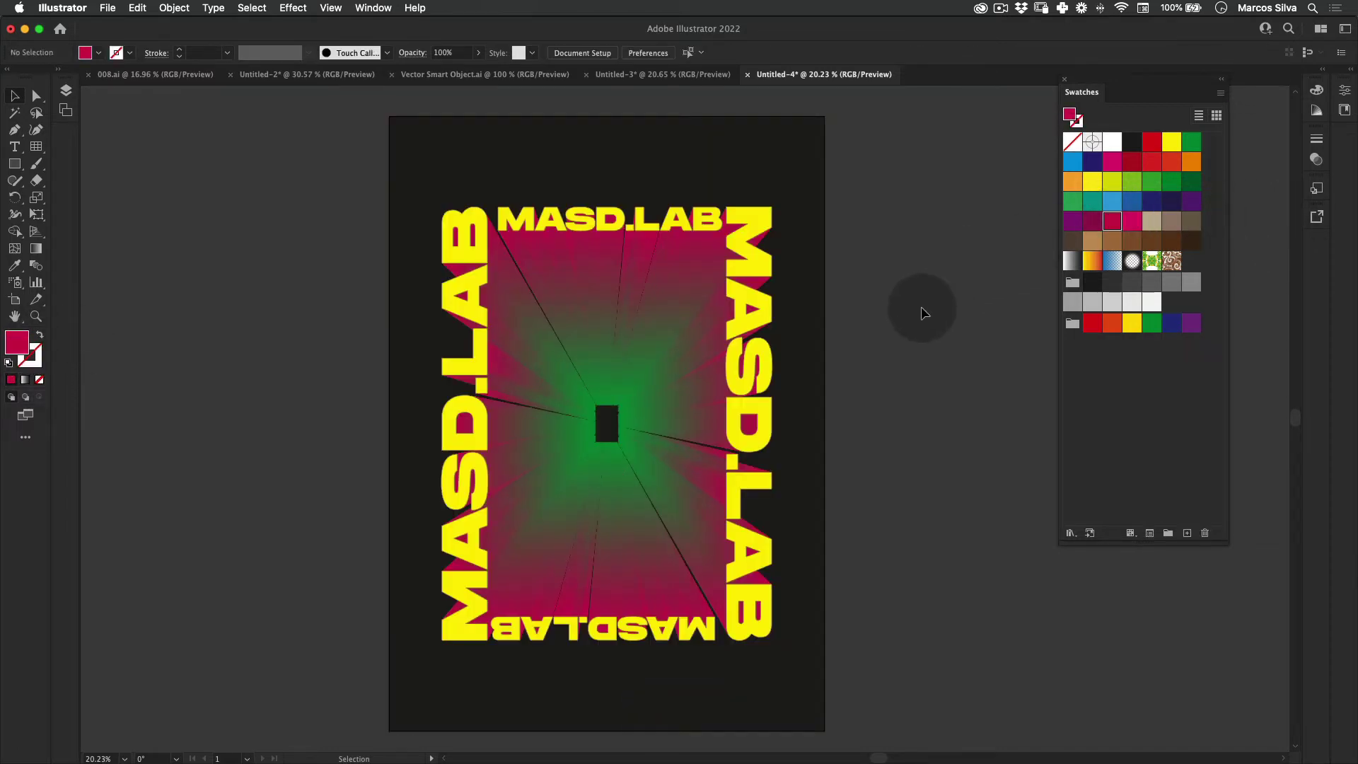
{"action": "key", "text": "super"}
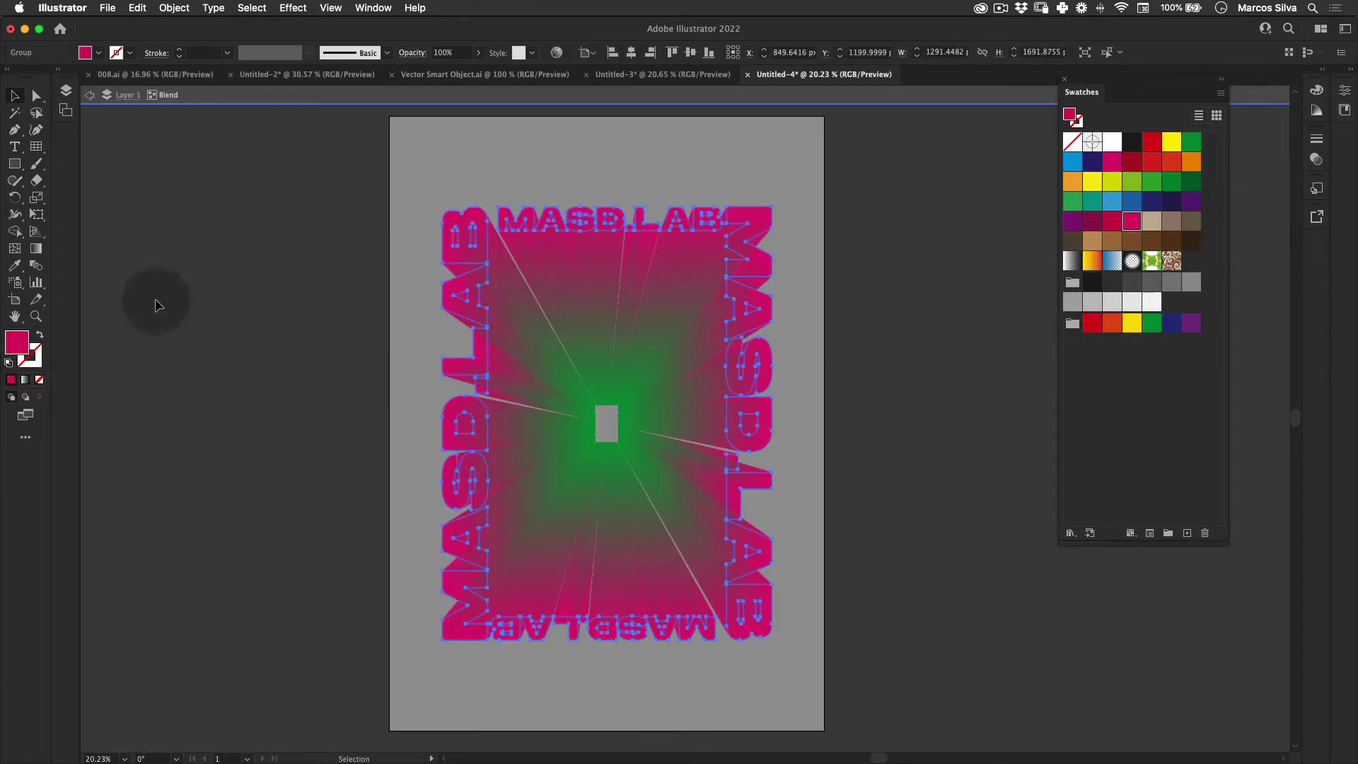
Change the fill of the blend's large outer frame to a brighter magenta with the Color Picker and leave isolation mode.
{"action": "double_click", "coordinate": [17, 342]}
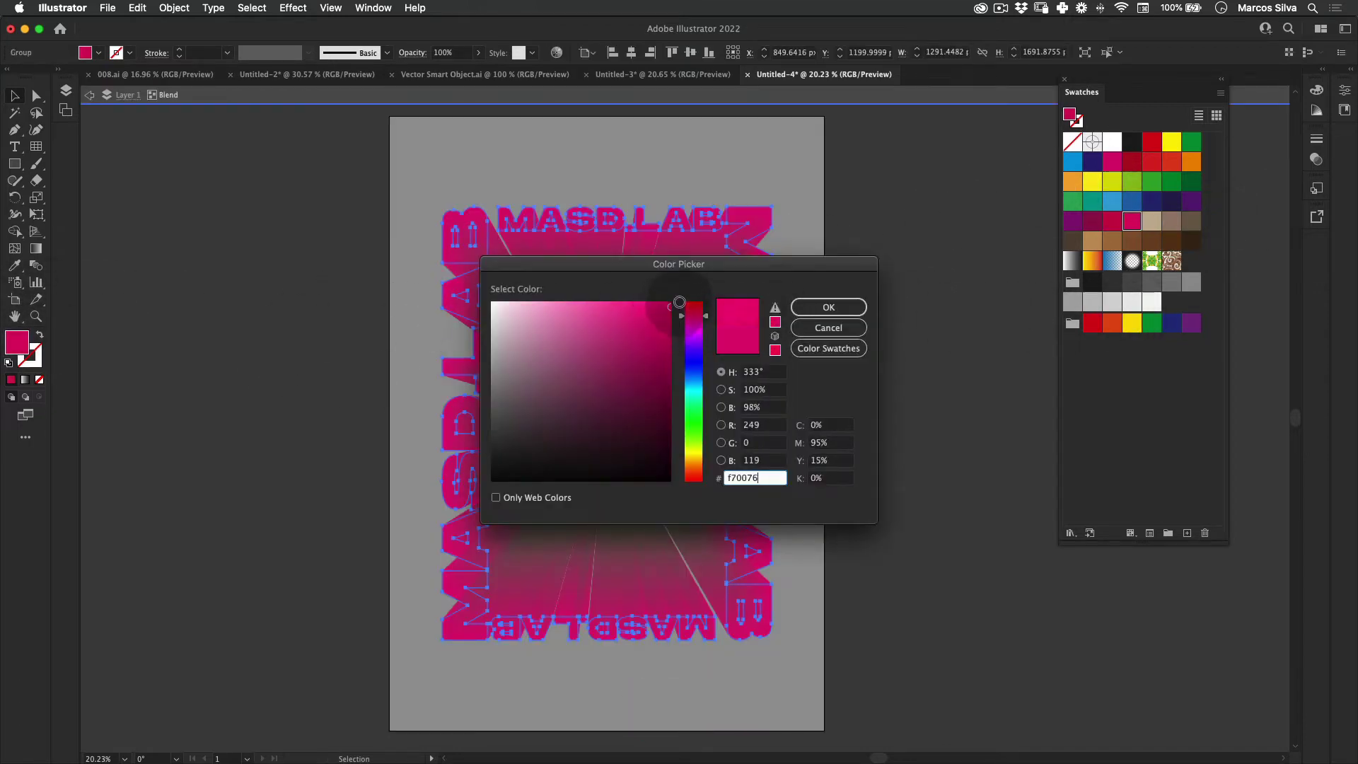
{"action": "left_click_drag", "start_coordinate": [679, 302], "coordinate": [696, 304]}
{"action": "left_click", "coordinate": [846, 311]}
{"action": "key", "text": "v"}
{"action": "double_click", "coordinate": [881, 232]}
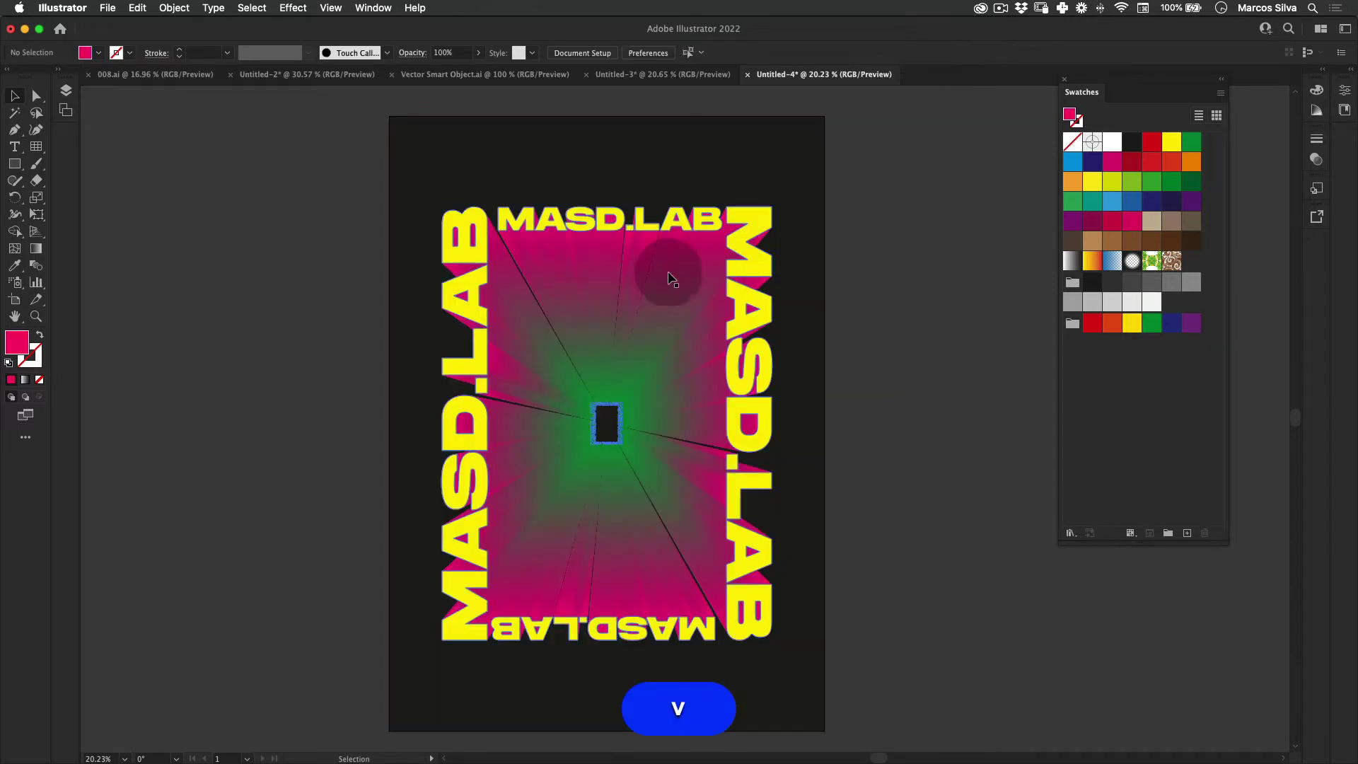
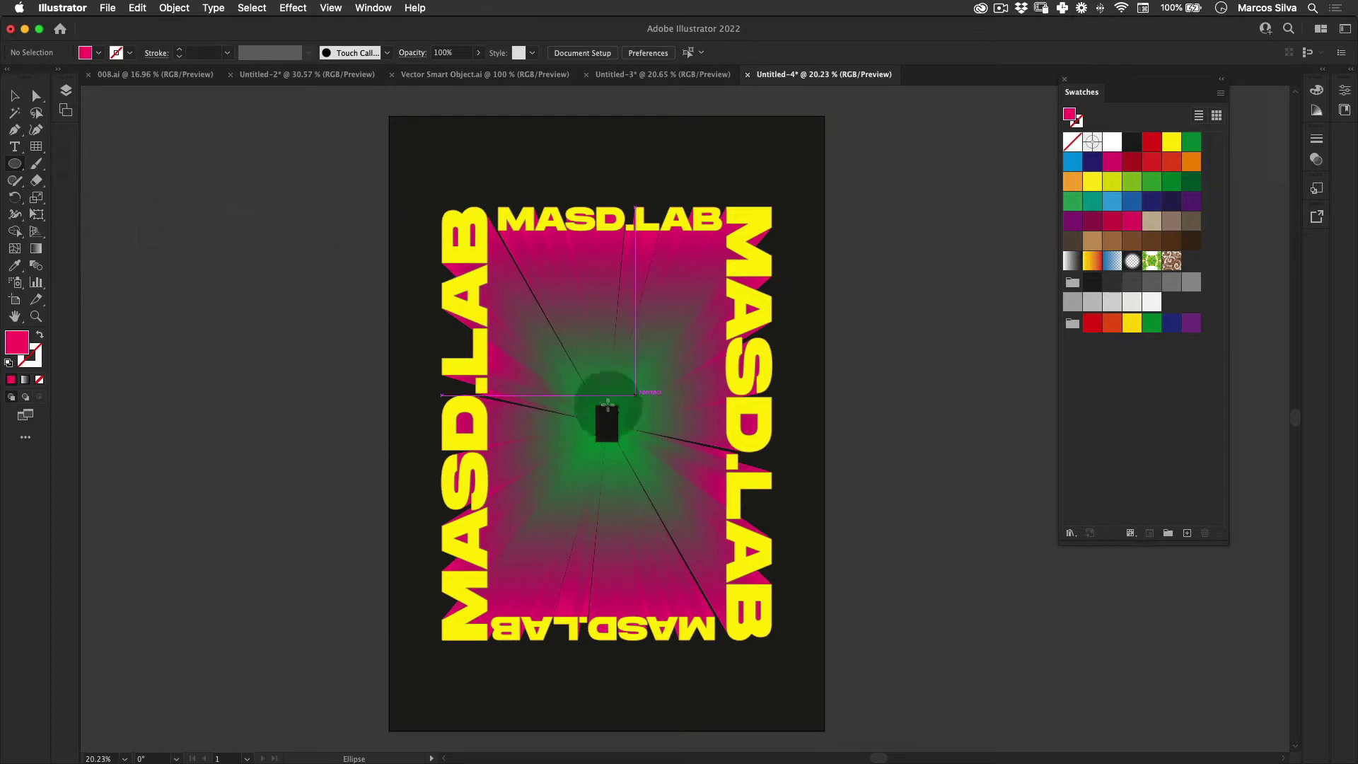
Draw a circle about 431 px across from the poster's centre and fill it with bright yellow.
{"action": "left_click_drag", "start_coordinate": [607, 423], "coordinate": [662, 406]}
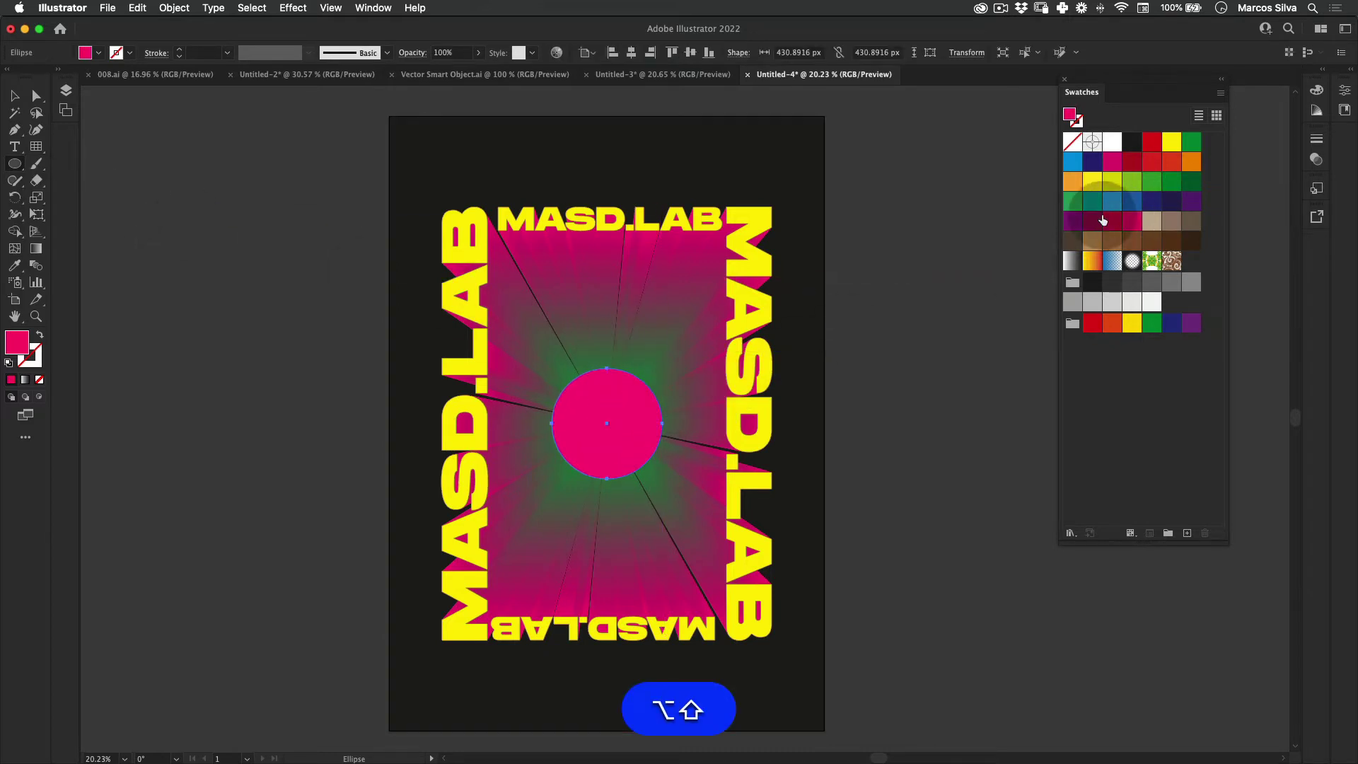
{"action": "left_click", "coordinate": [1132, 323]}
{"action": "key", "text": "v"}
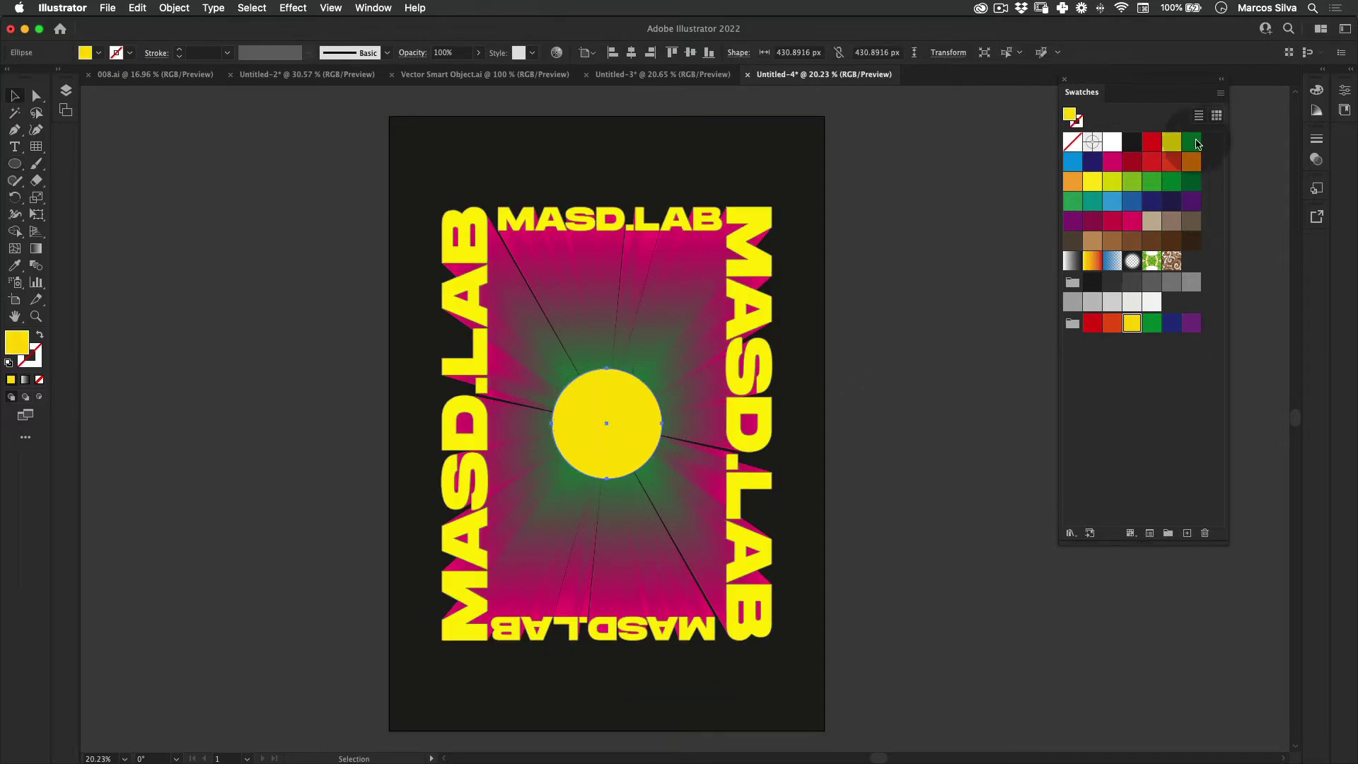
{"action": "left_click", "coordinate": [1172, 141]}
{"action": "key", "text": "v"}
{"action": "left_click", "coordinate": [847, 331]}
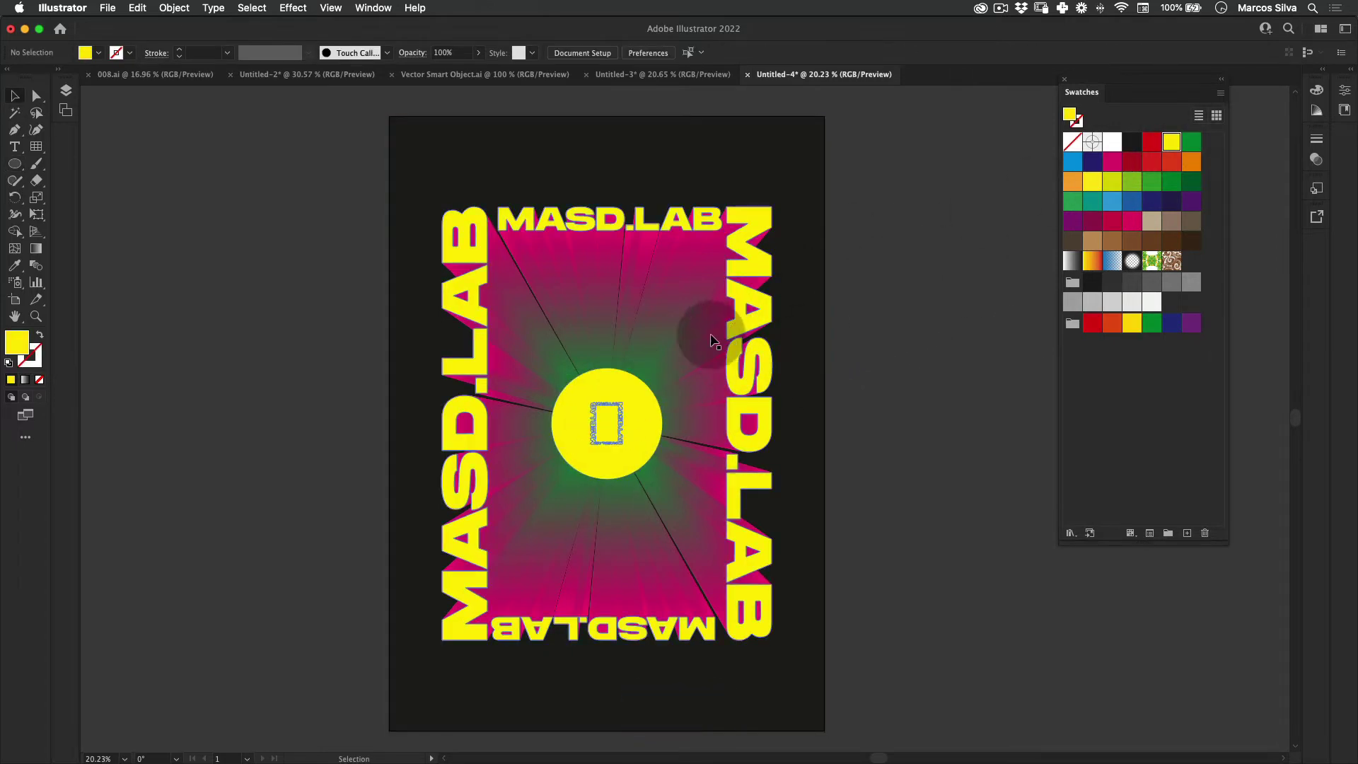
Match the central circle's fill and black stroke to the yellow MASD.LAB frame with the Eyedropper.
{"action": "key", "text": "i"}
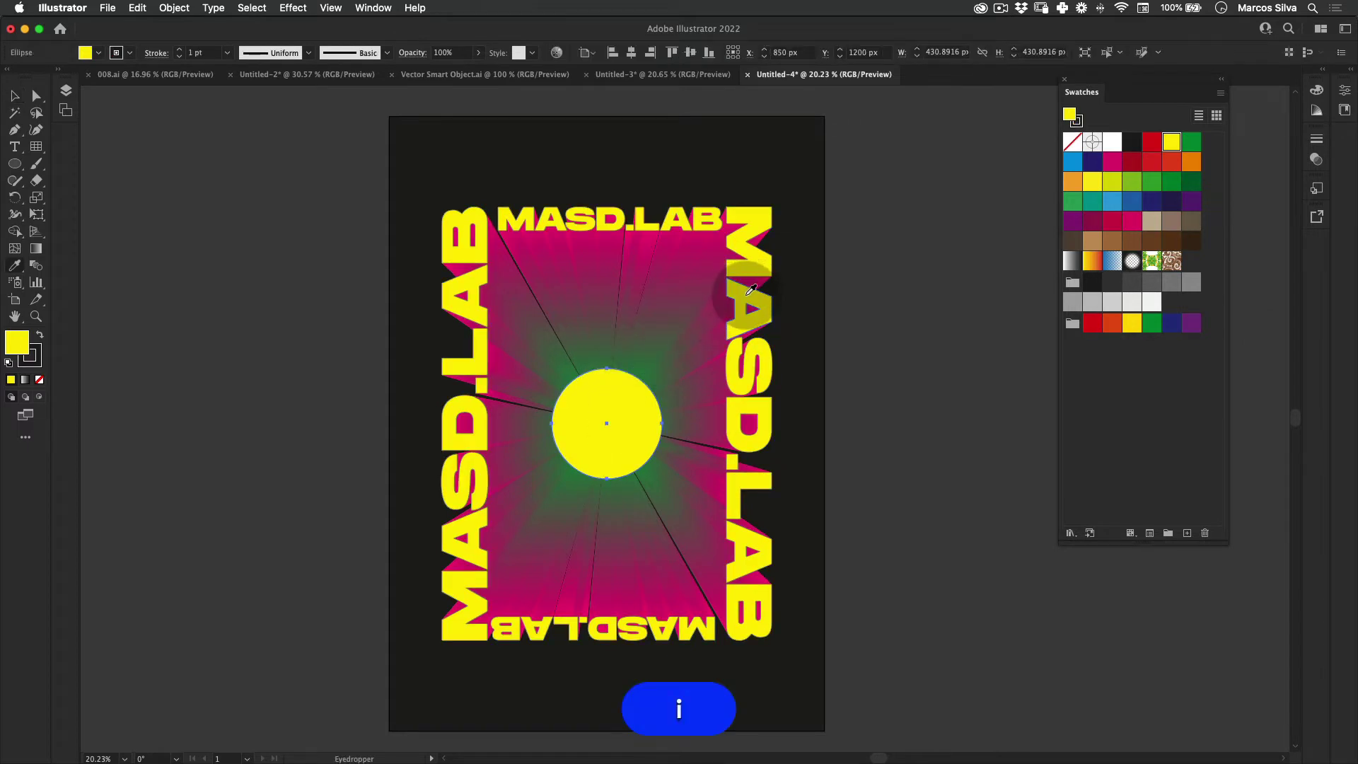
Draw a narrow vertical ellipse about 36 by 139 px for the face's first eye, filled black with no stroke.
{"action": "key", "text": "v"}
{"action": "left_click", "coordinate": [862, 297]}
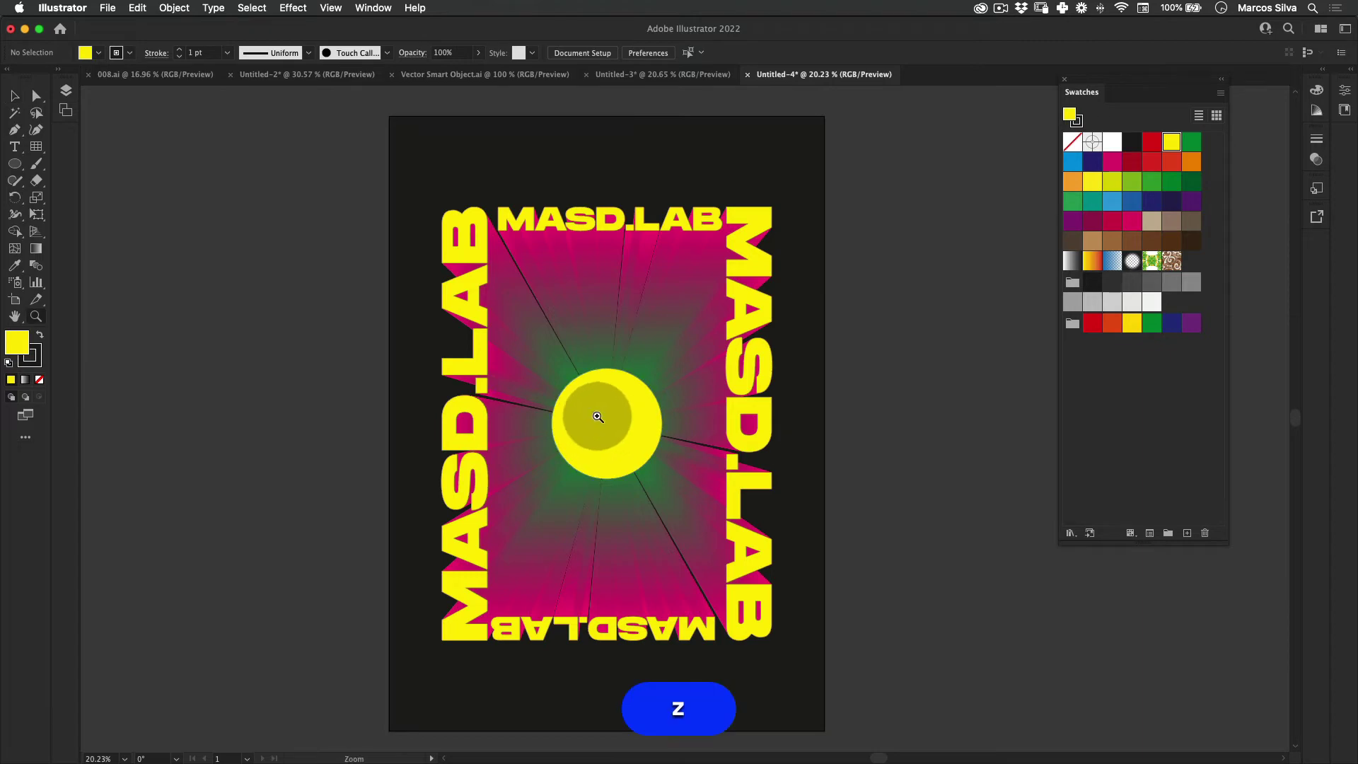
{"action": "left_click_drag", "start_coordinate": [597, 417], "coordinate": [787, 368]}
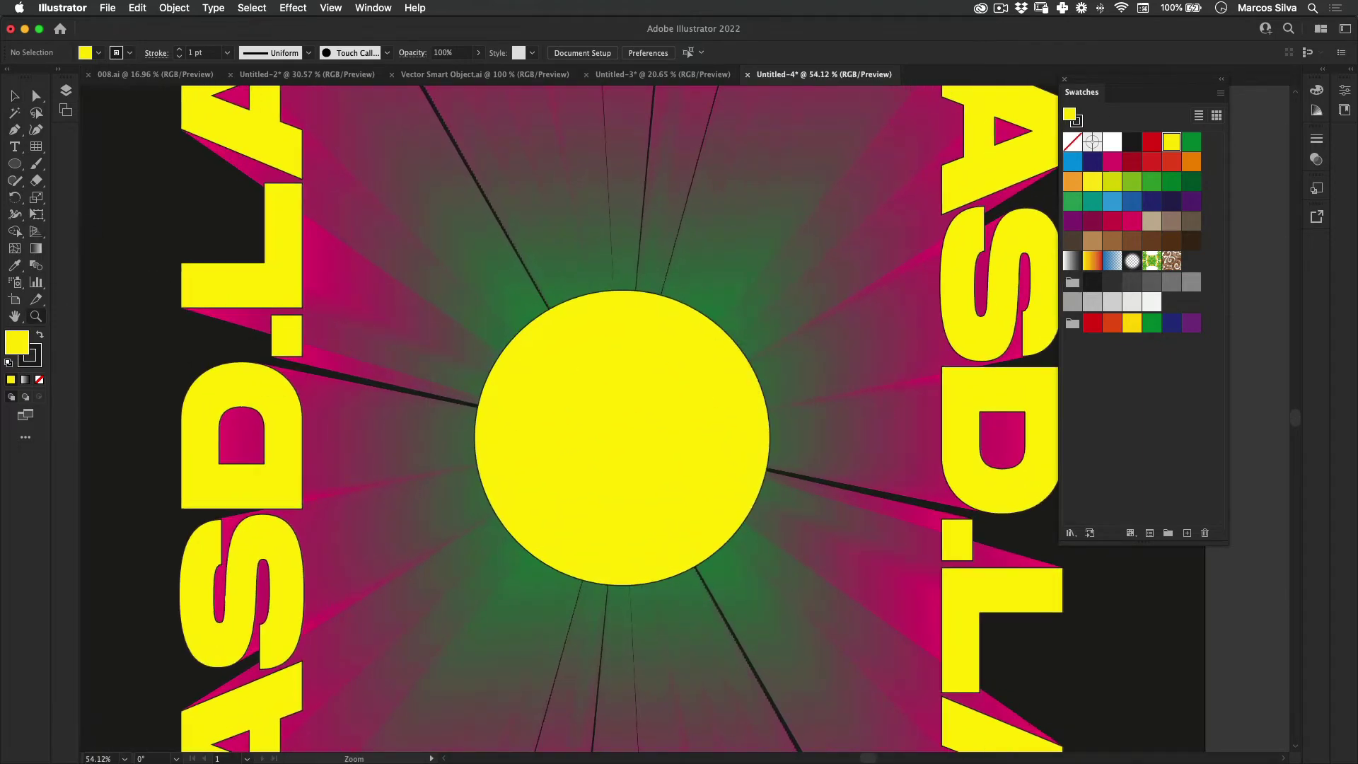
{"action": "left_click", "coordinate": [15, 164]}
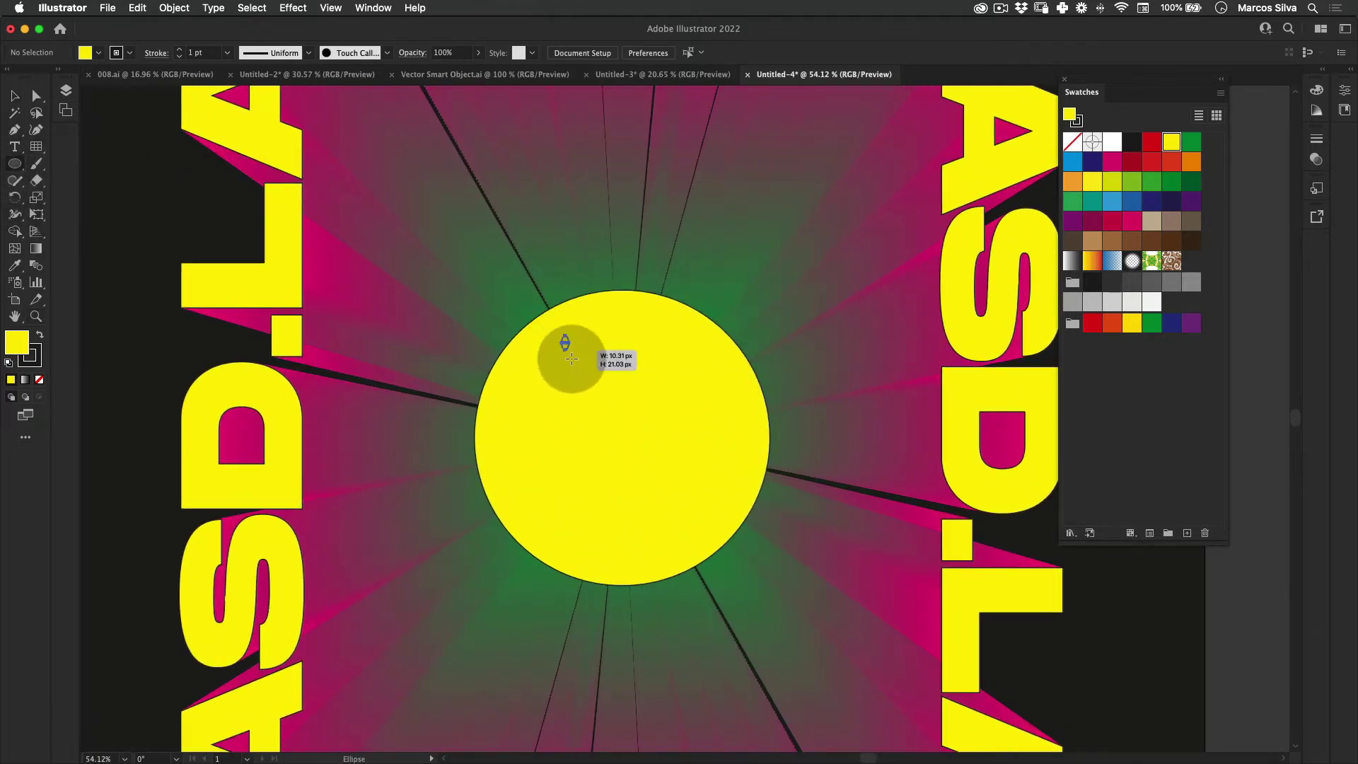
{"action": "left_click_drag", "start_coordinate": [572, 359], "coordinate": [593, 421]}
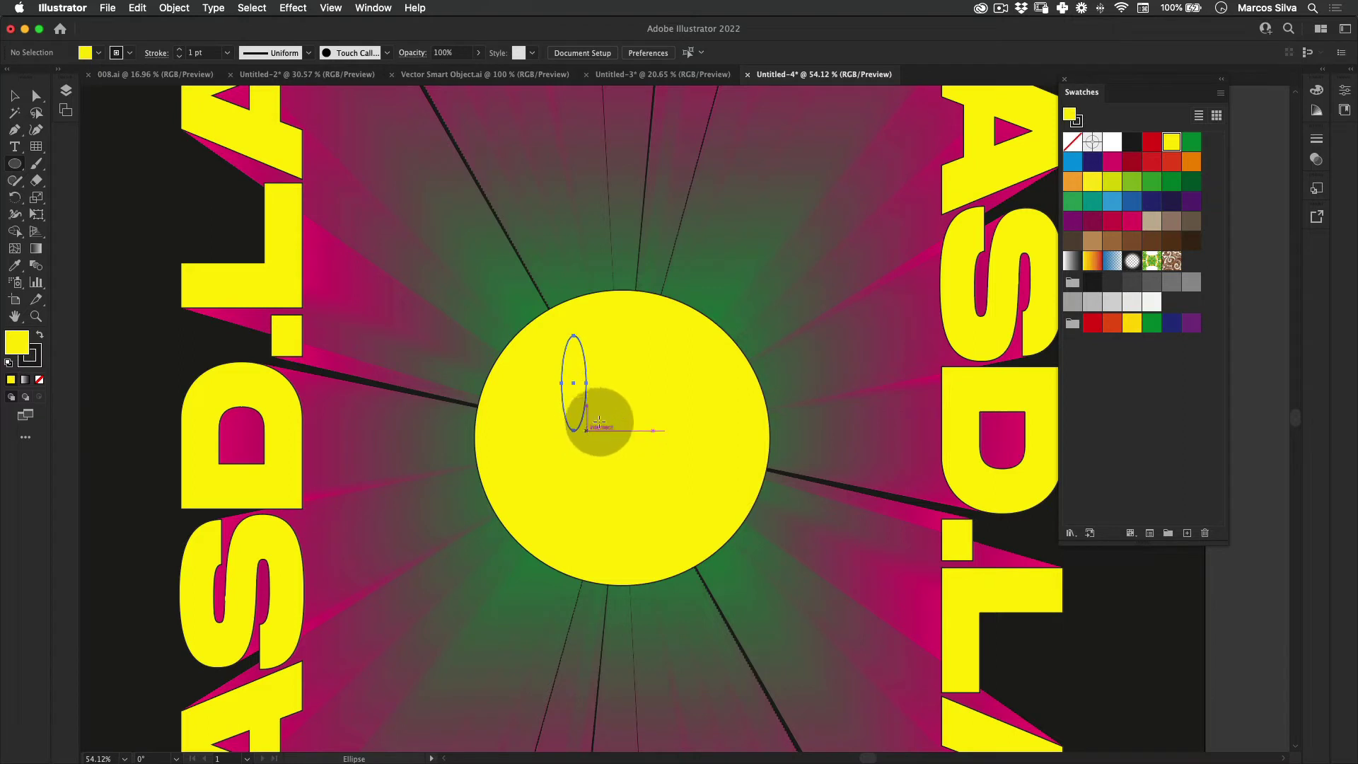
{"action": "key", "text": "v"}
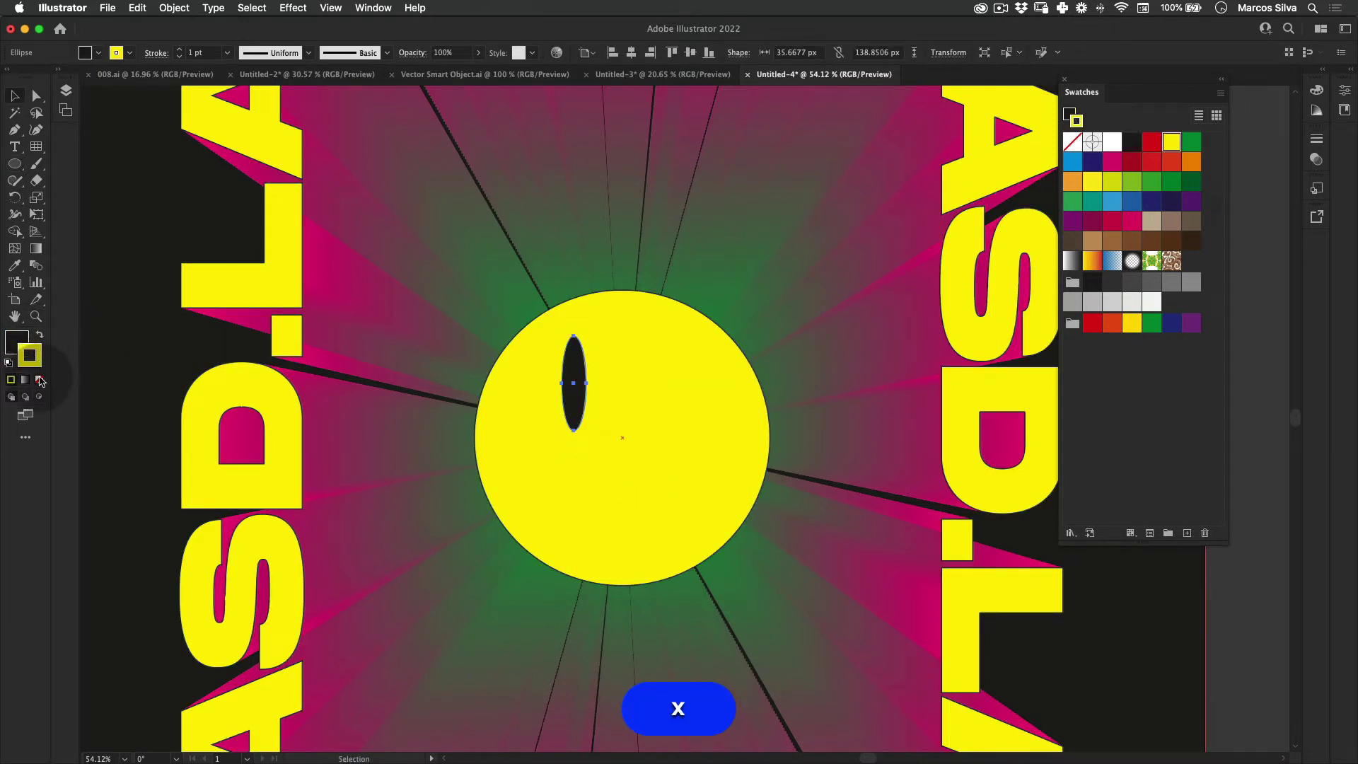
{"action": "left_click", "coordinate": [40, 381]}
{"action": "key", "text": "v"}
{"action": "left_click", "coordinate": [600, 381]}
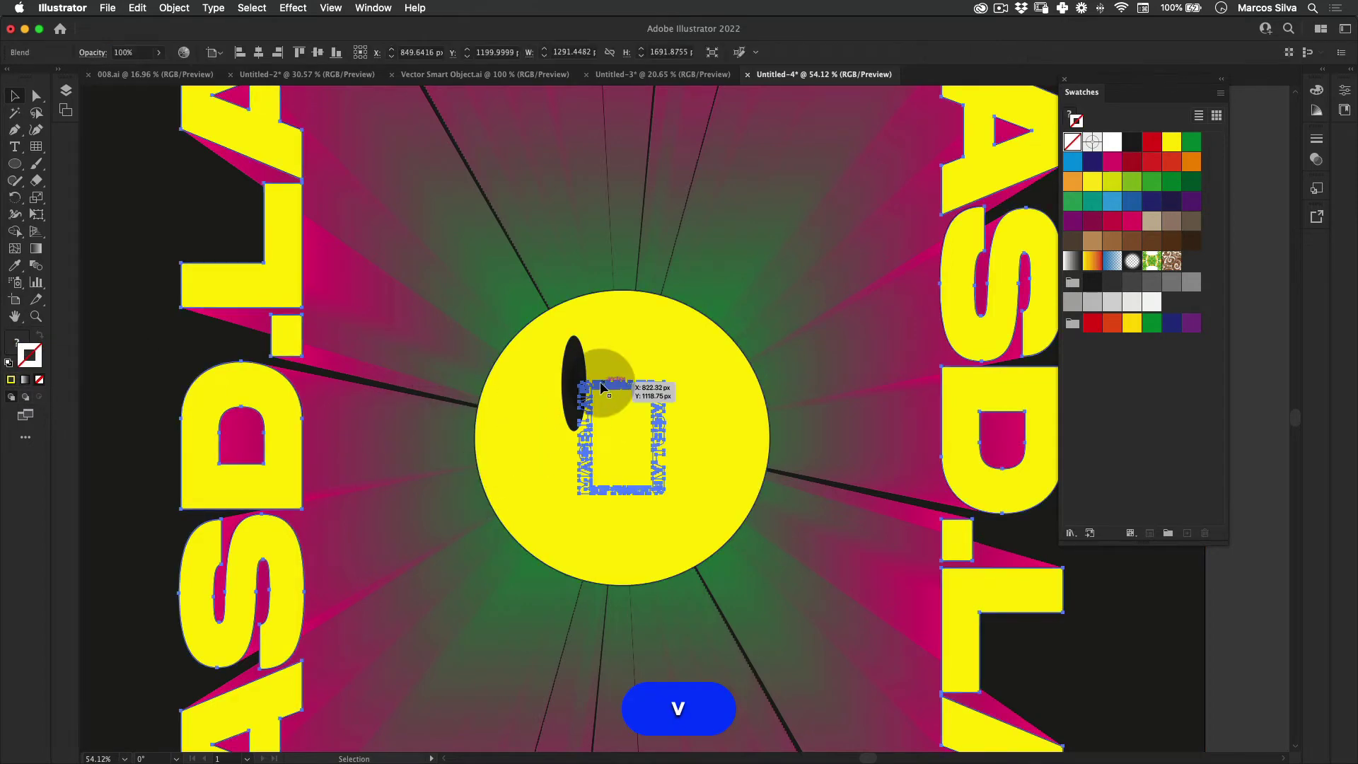
Duplicate the black eye ellipse horizontally to form the second eye.
{"action": "left_click", "coordinate": [572, 350]}
{"action": "left_click_drag", "start_coordinate": [576, 365], "coordinate": [655, 365]}
{"action": "left_click", "coordinate": [575, 370], "text": "shift"}
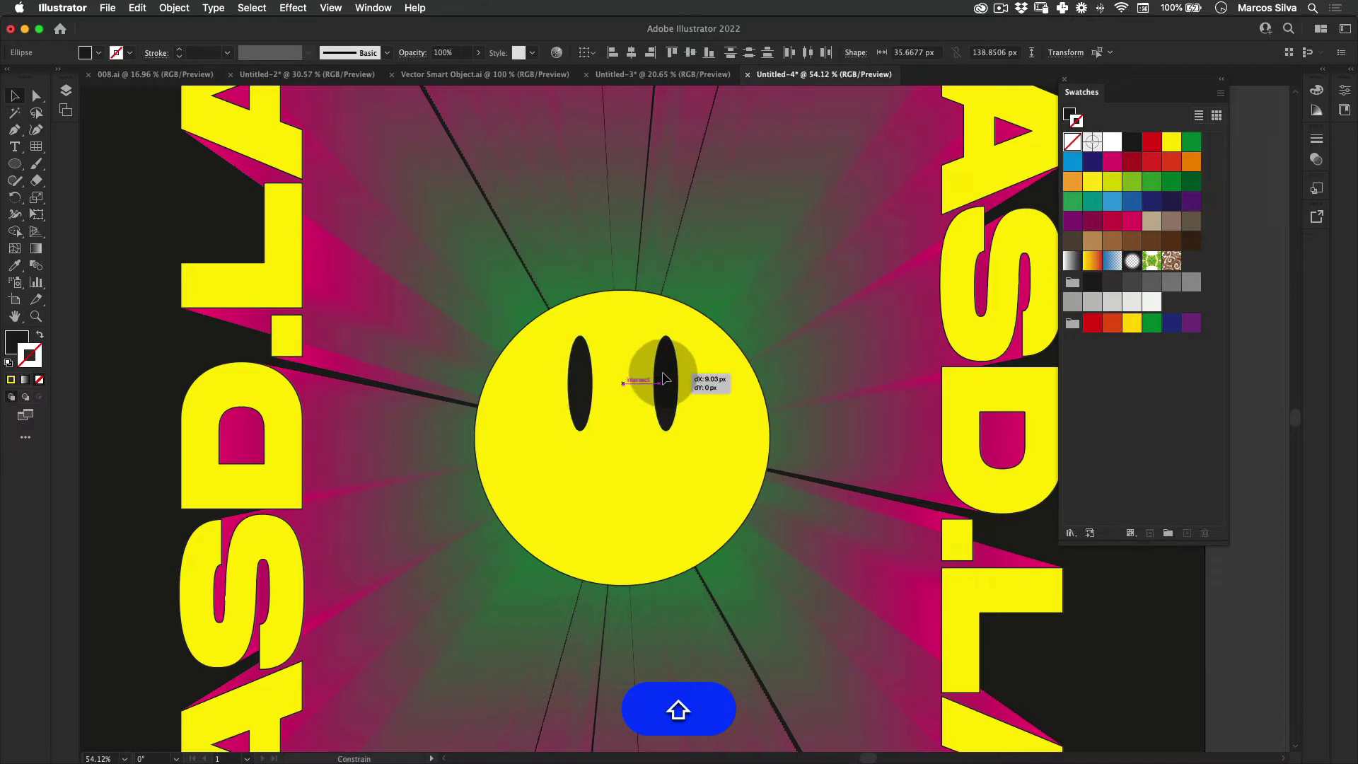
Remove the stroke from the yellow circle and shift both eyes slightly right so they sit centred on the face.
{"action": "left_click", "coordinate": [622, 343]}
{"action": "key", "text": "x"}
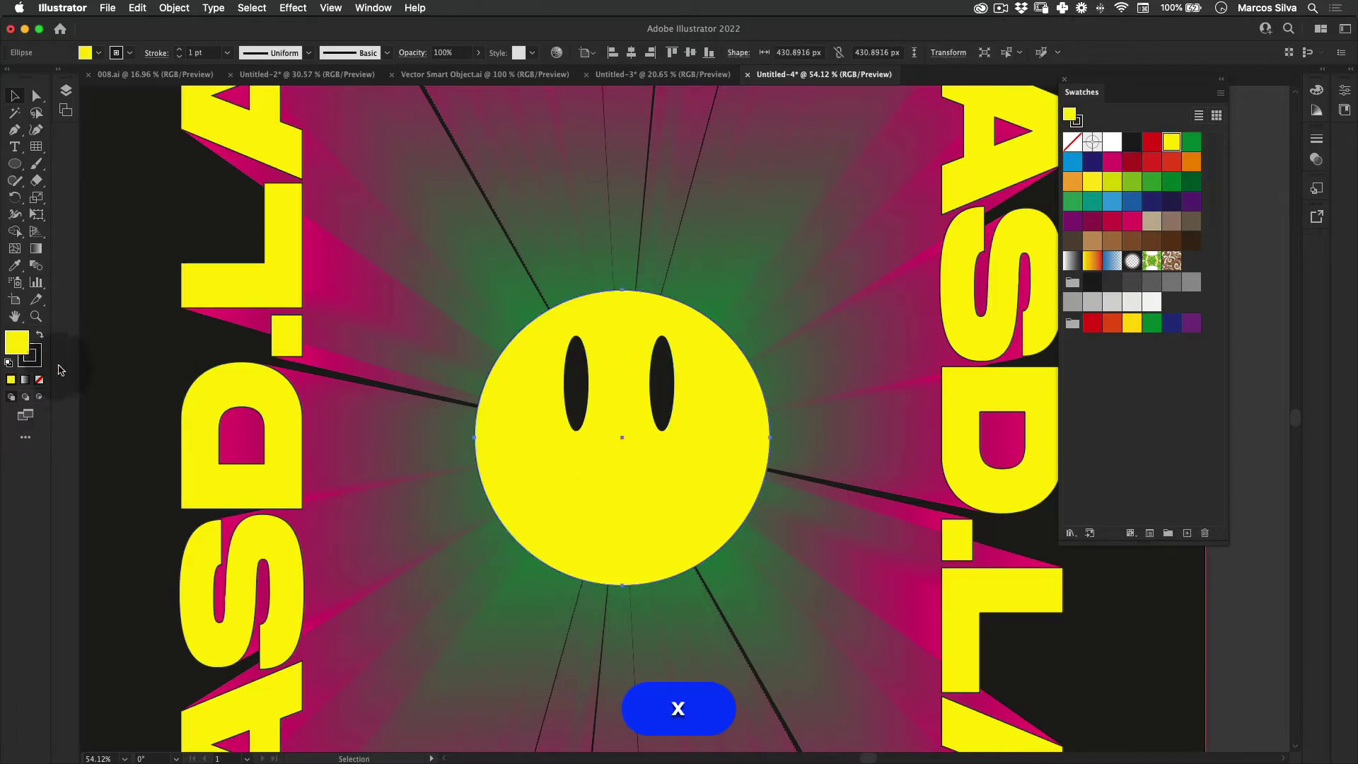
{"action": "left_click", "coordinate": [39, 380]}
{"action": "key", "text": "v"}
{"action": "left_click", "coordinate": [347, 404]}
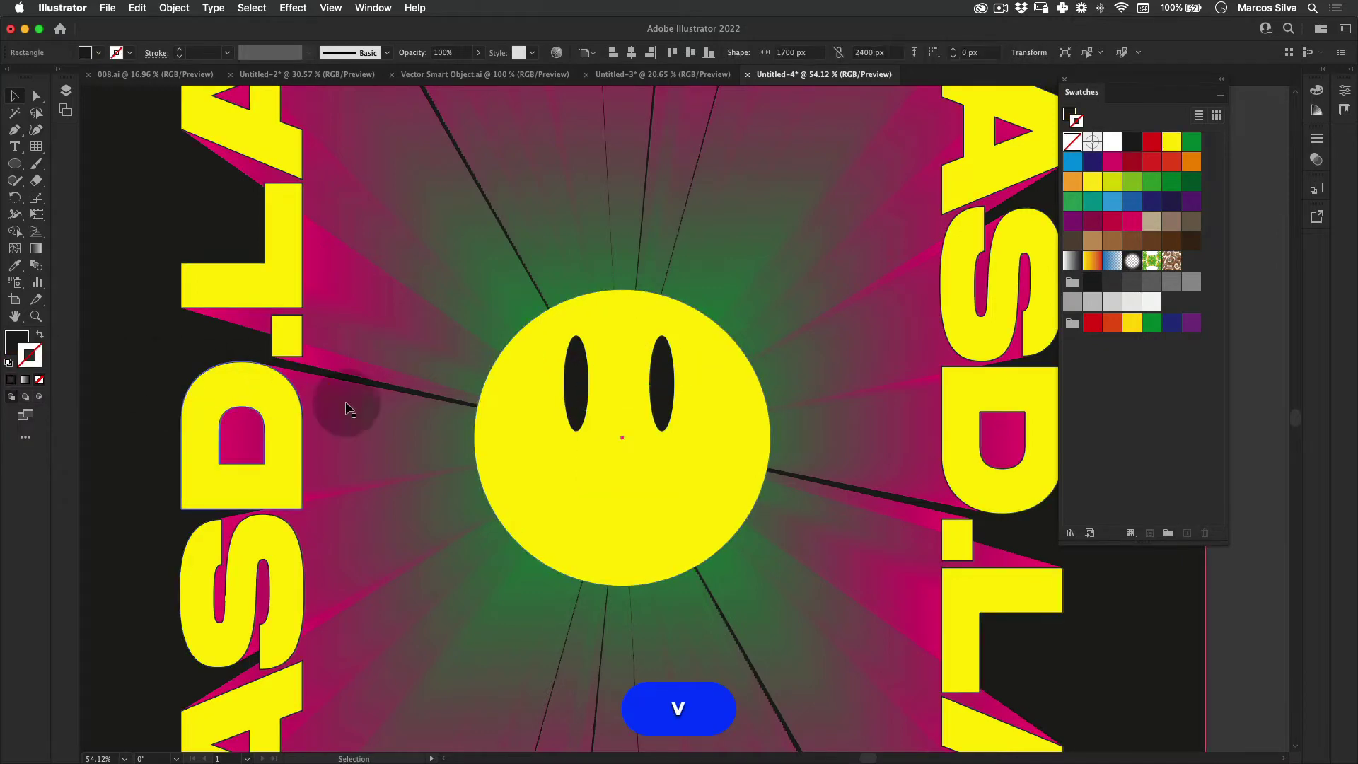
{"action": "left_click", "coordinate": [665, 358]}
{"action": "left_click", "coordinate": [593, 374], "text": "shift"}
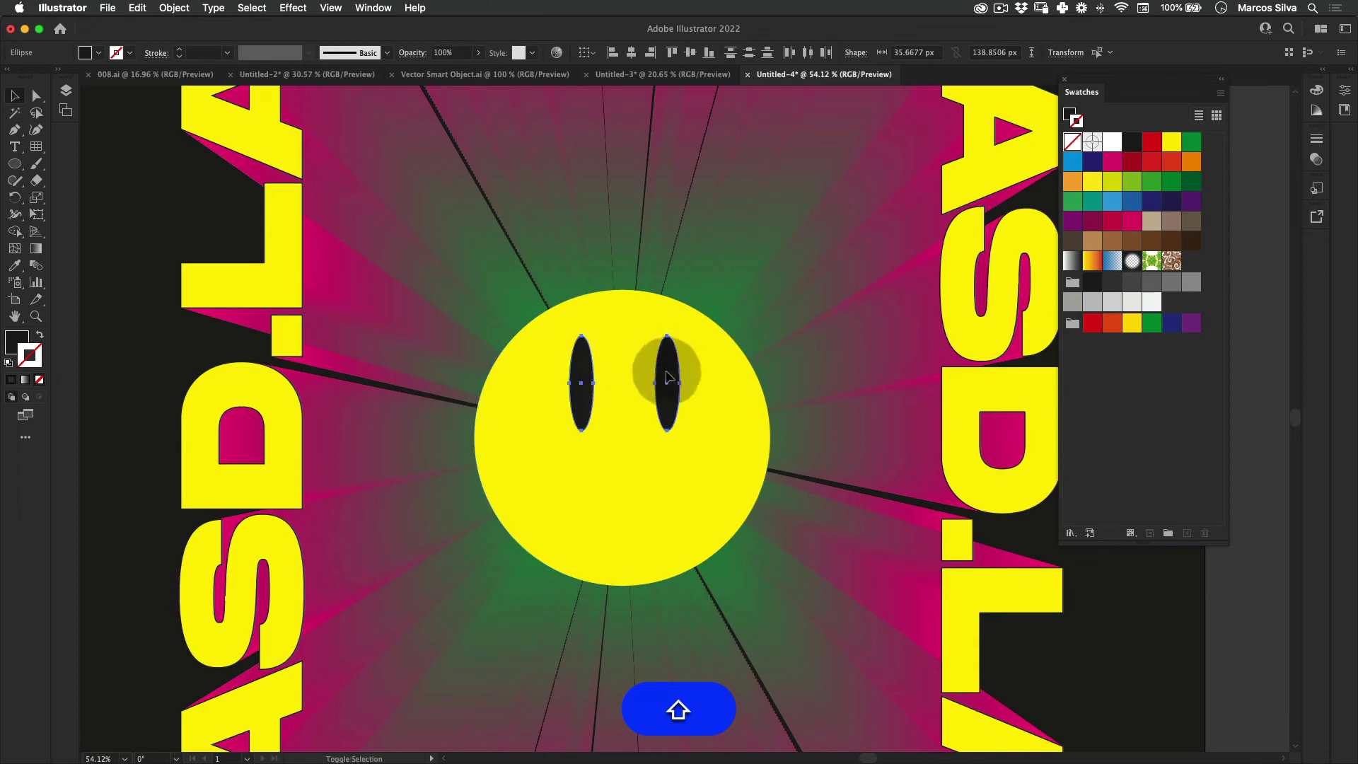
Draw a circle about 351 px across from the face's centre and delete its top anchor to leave a lower half-circle mouth.
{"action": "left_click_drag", "start_coordinate": [17, 162], "coordinate": [100, 200]}
{"action": "left_click_drag", "start_coordinate": [619, 433], "coordinate": [743, 394]}
{"action": "key", "text": "alt+shift+a"}
{"action": "left_click", "coordinate": [621, 318]}
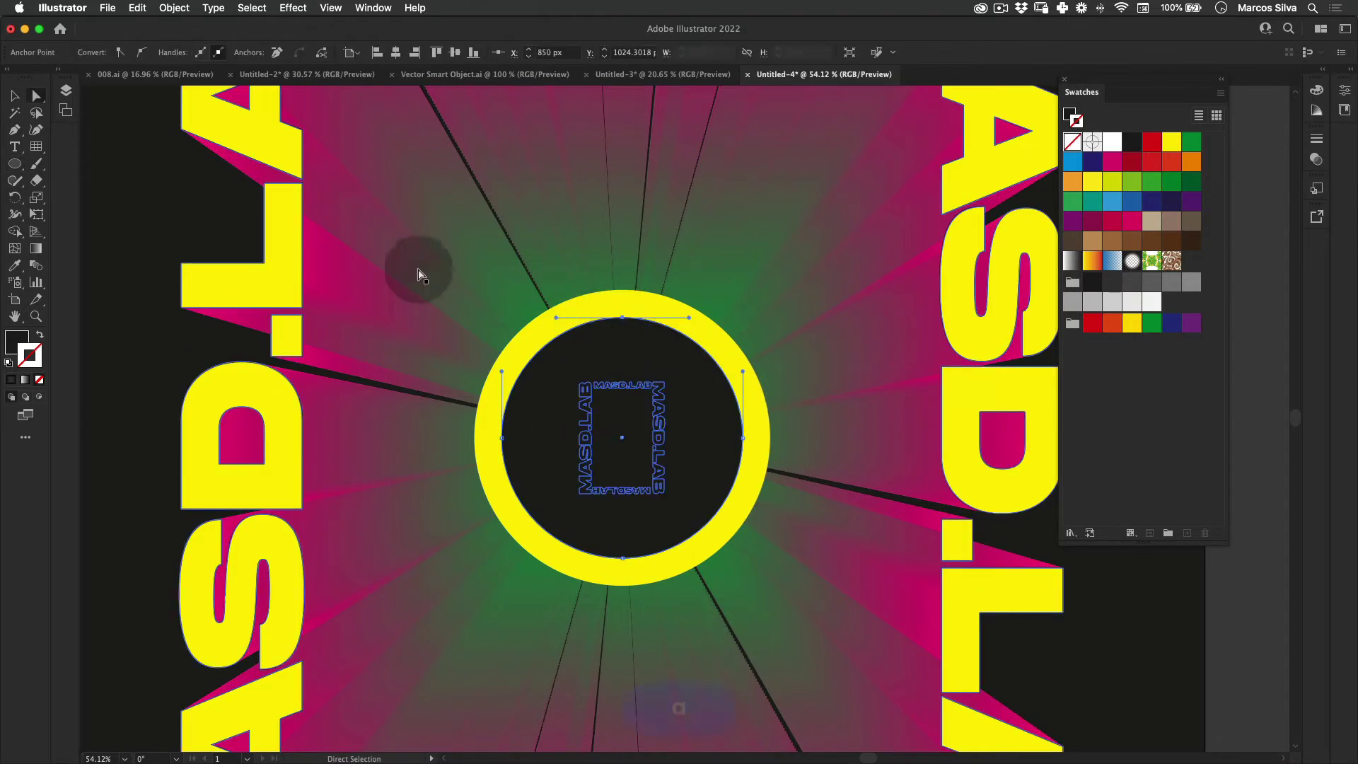
{"action": "key", "text": "Return"}
{"action": "key", "text": "Escape"}
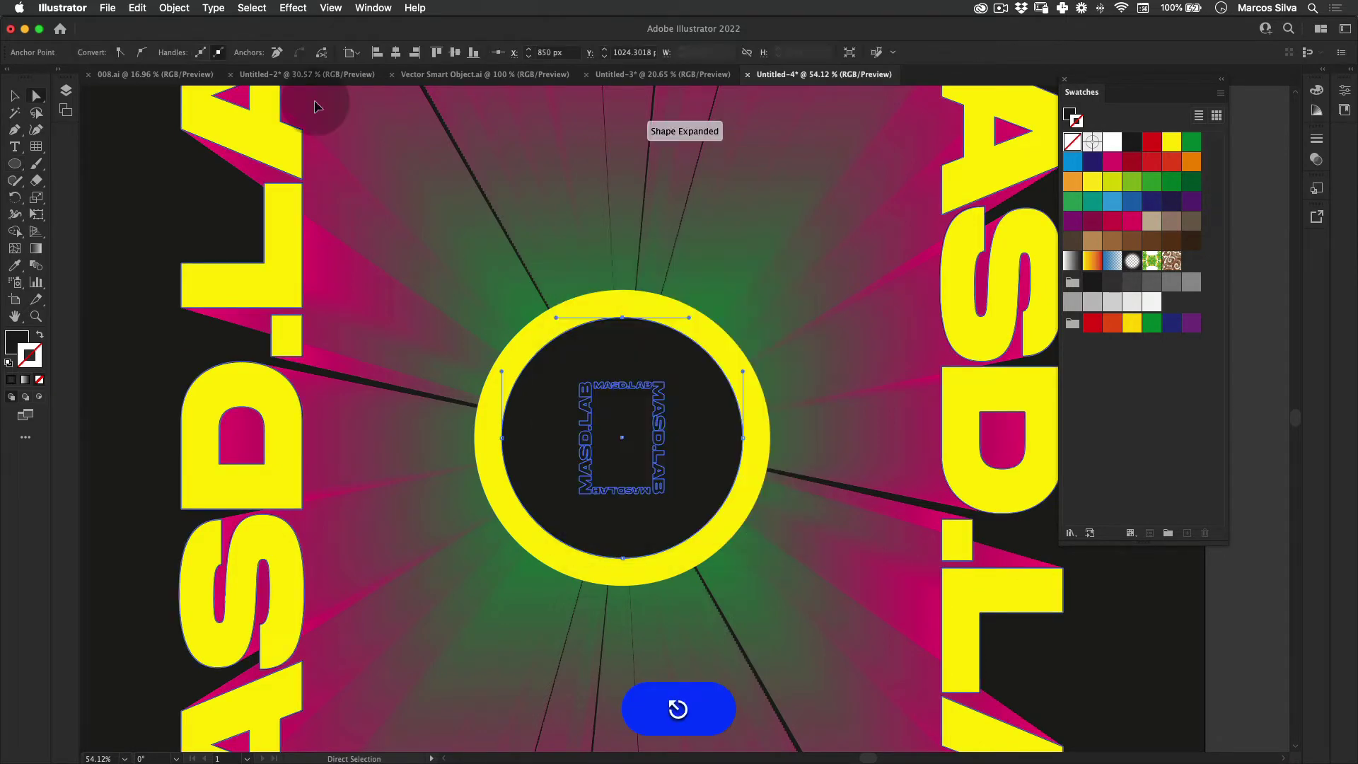
{"action": "key", "text": "BackSpace"}
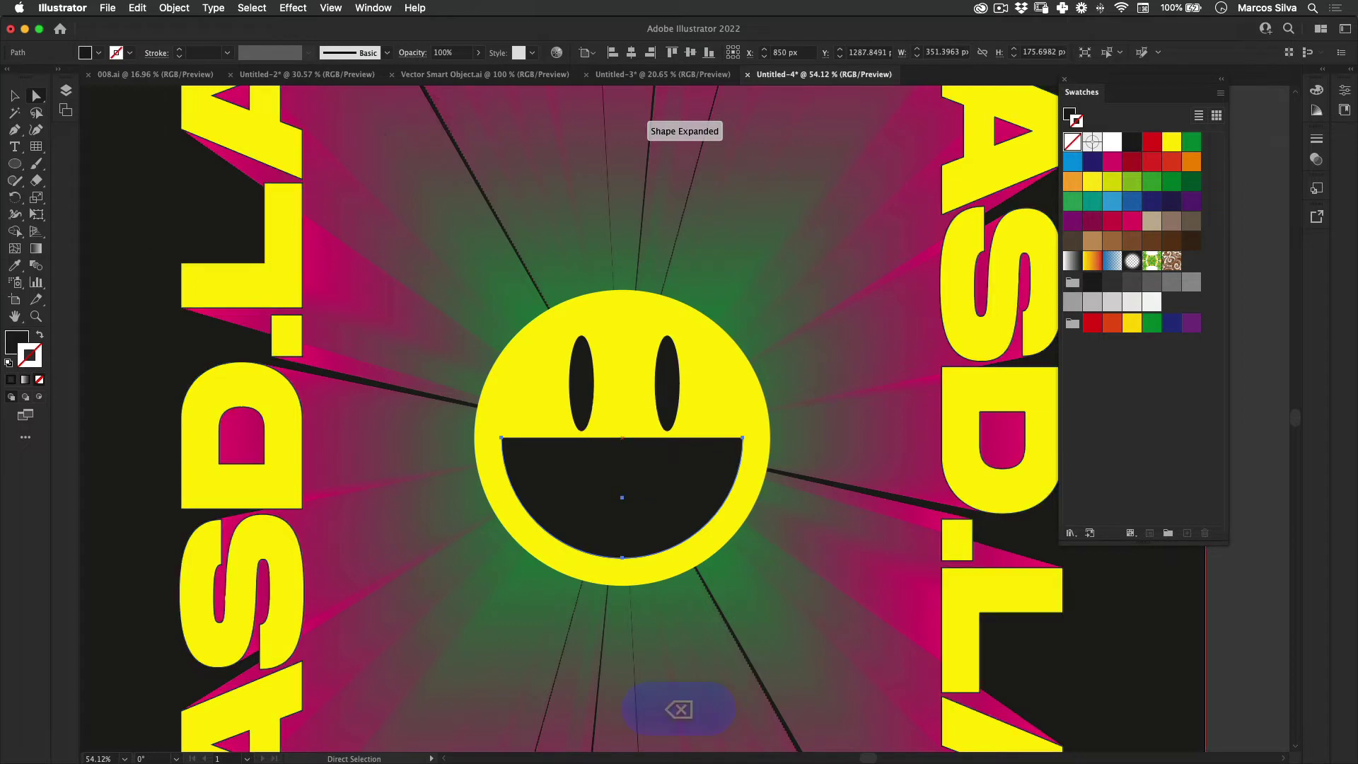
Swap the mouth's fill and stroke to make it an unfilled black smile line.
{"action": "left_click", "coordinate": [41, 341]}
{"action": "key", "text": "v"}
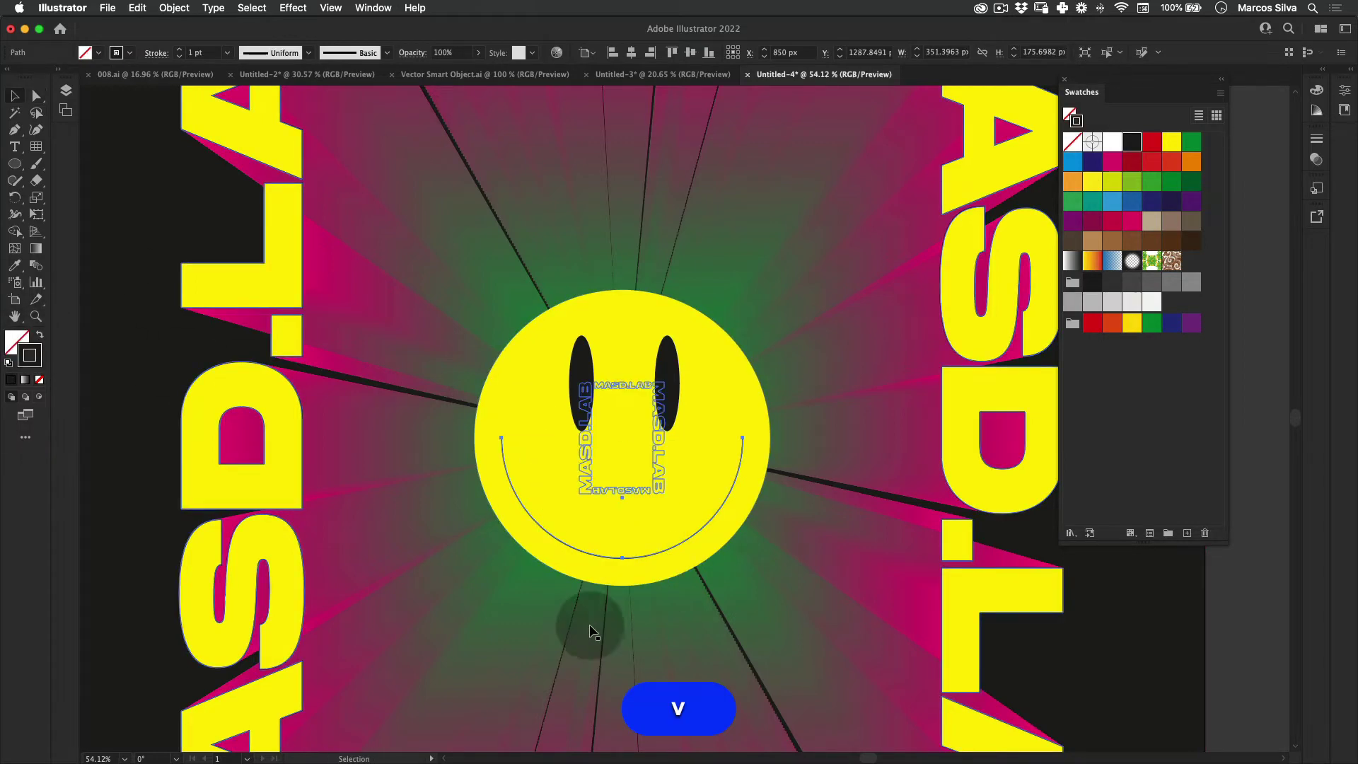
{"action": "left_click", "coordinate": [588, 627]}
{"action": "left_click", "coordinate": [257, 719]}
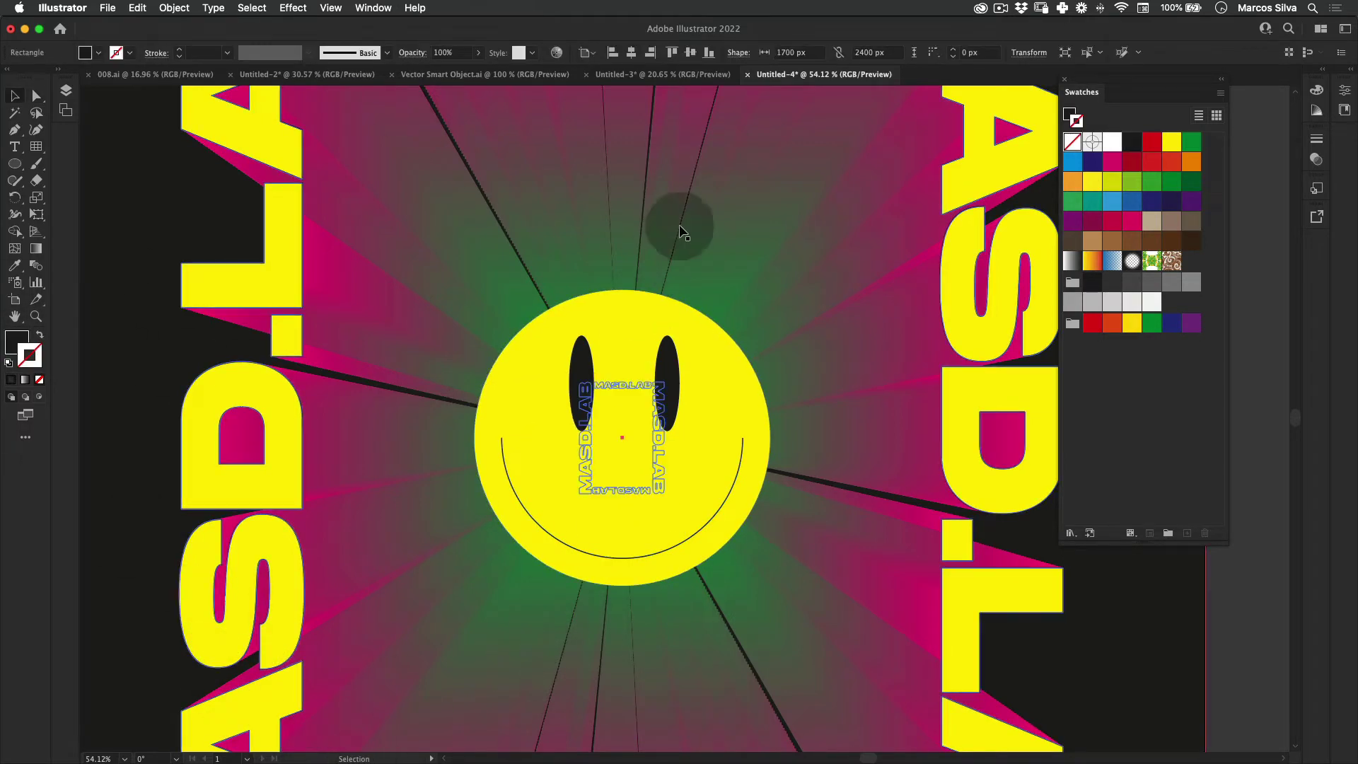
Draw a circle about 35 px across at the smile's left end, copy the smile line's style and delete the top anchor.
{"action": "key", "text": "l"}
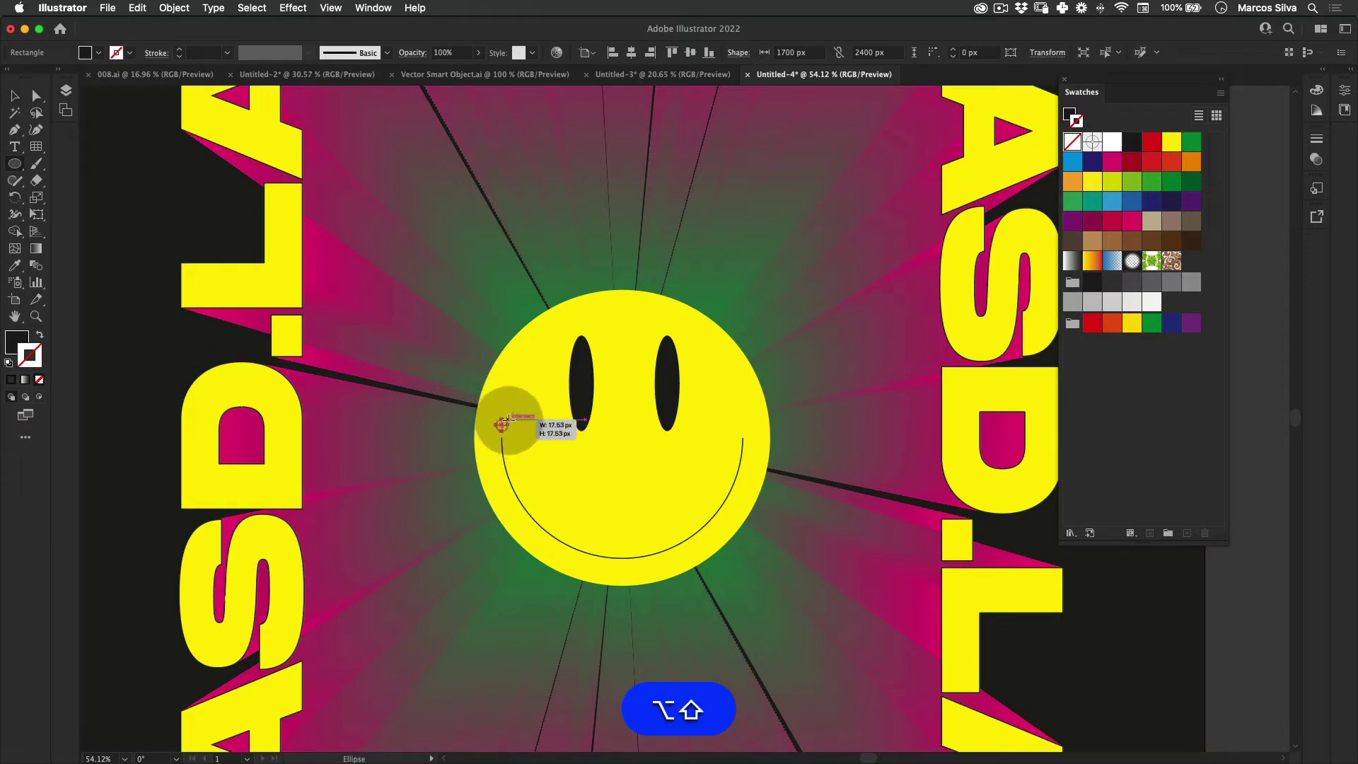
{"action": "left_click_drag", "start_coordinate": [502, 423], "coordinate": [502, 423]}
{"action": "key", "text": "i"}
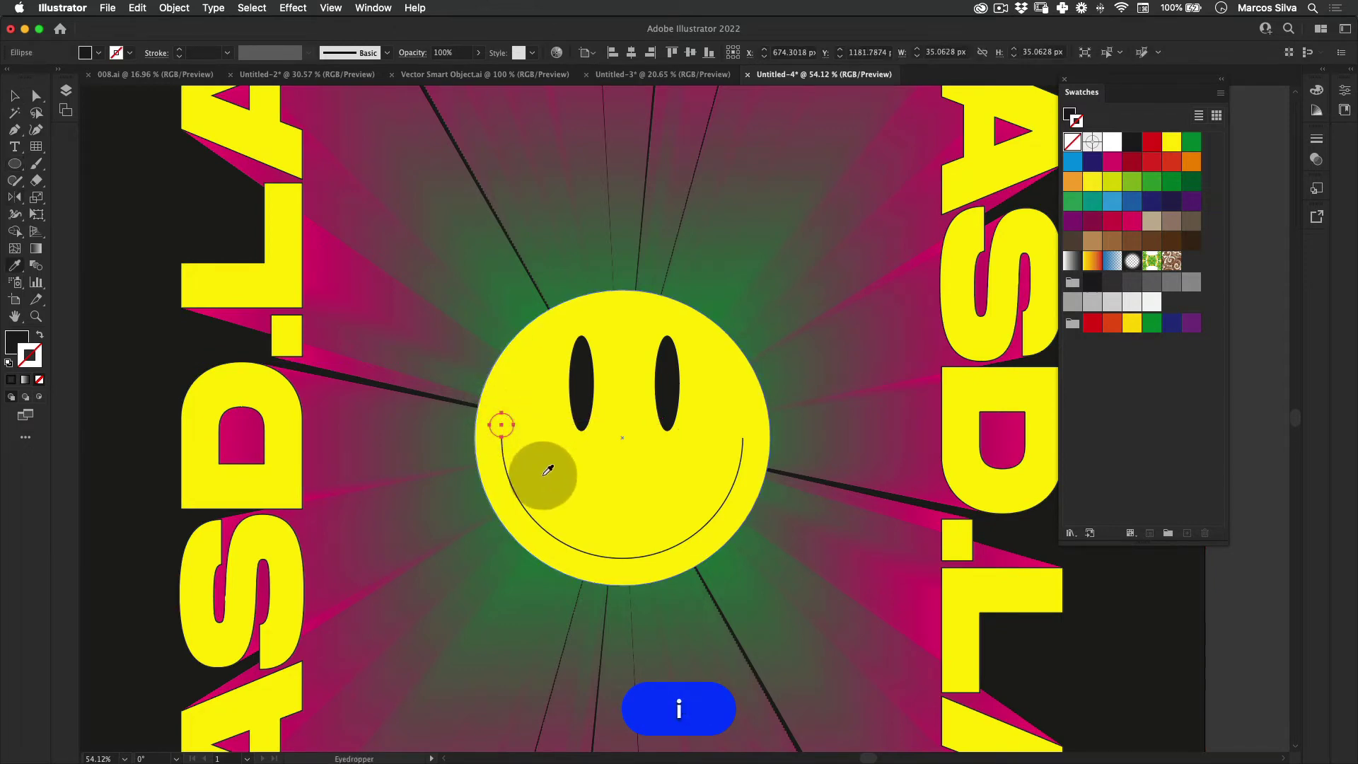
{"action": "left_click", "coordinate": [509, 472]}
{"action": "key", "text": "a"}
{"action": "left_click", "coordinate": [502, 420]}
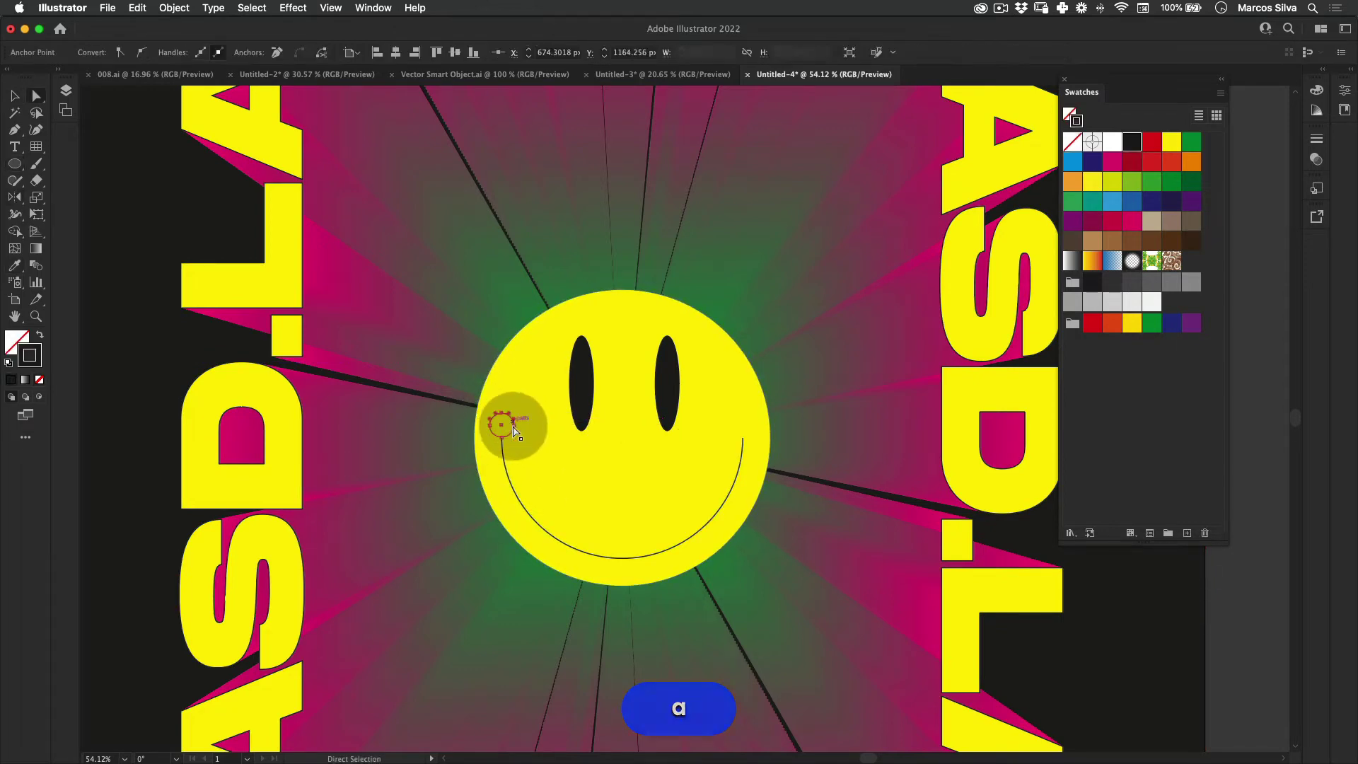
{"action": "key", "text": "BackSpace"}
Paste a copy of the magenta-to-green MASD.LAB blend, slightly offset from the original.
{"action": "key", "text": "i"}
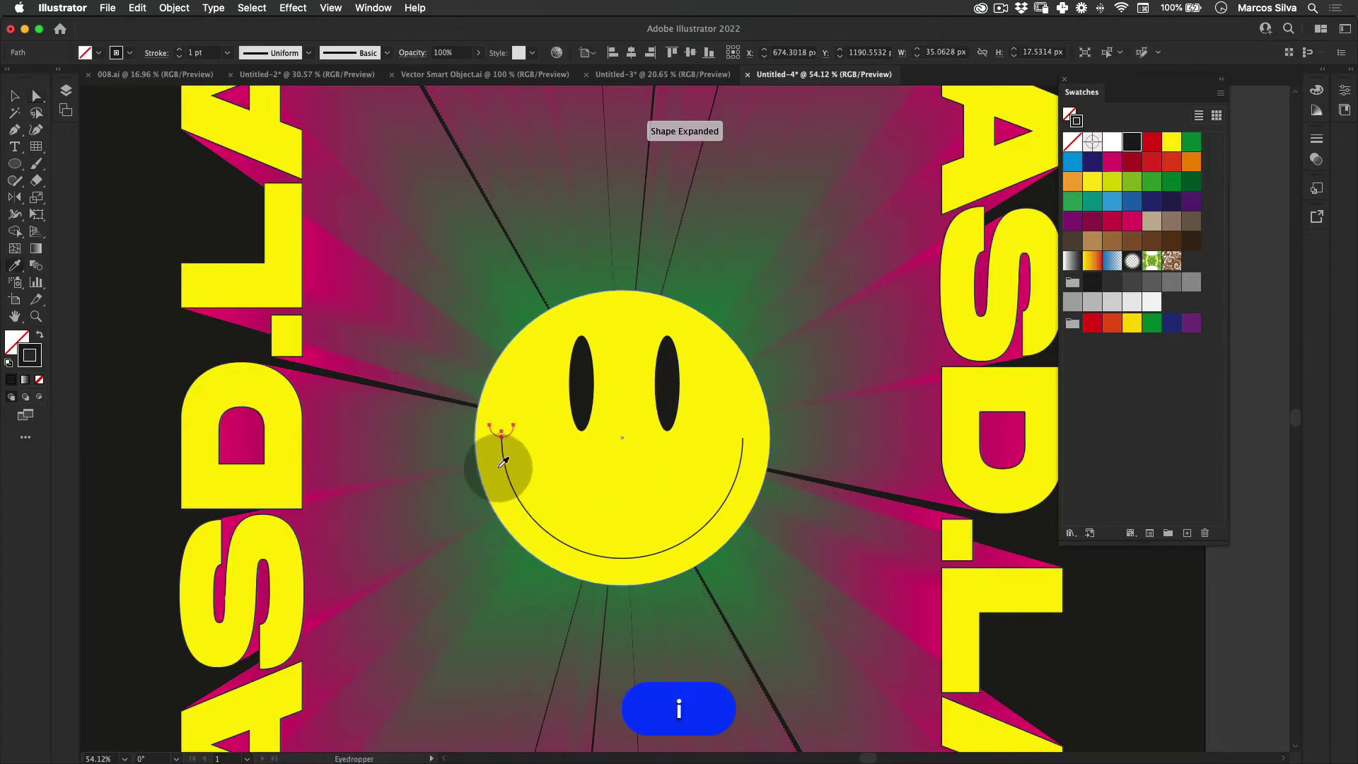
{"action": "key", "text": "super+v"}
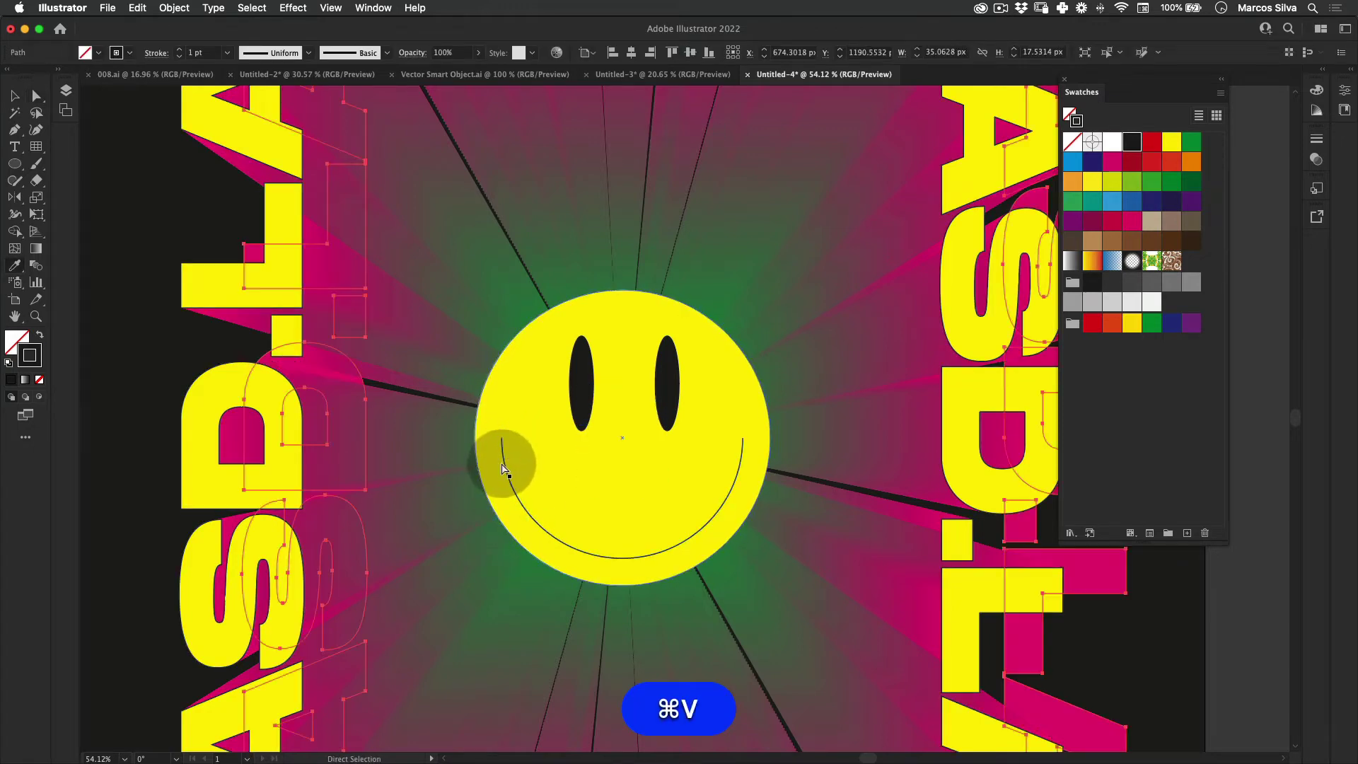
{"action": "key", "text": "v"}
{"action": "left_click", "coordinate": [503, 455]}
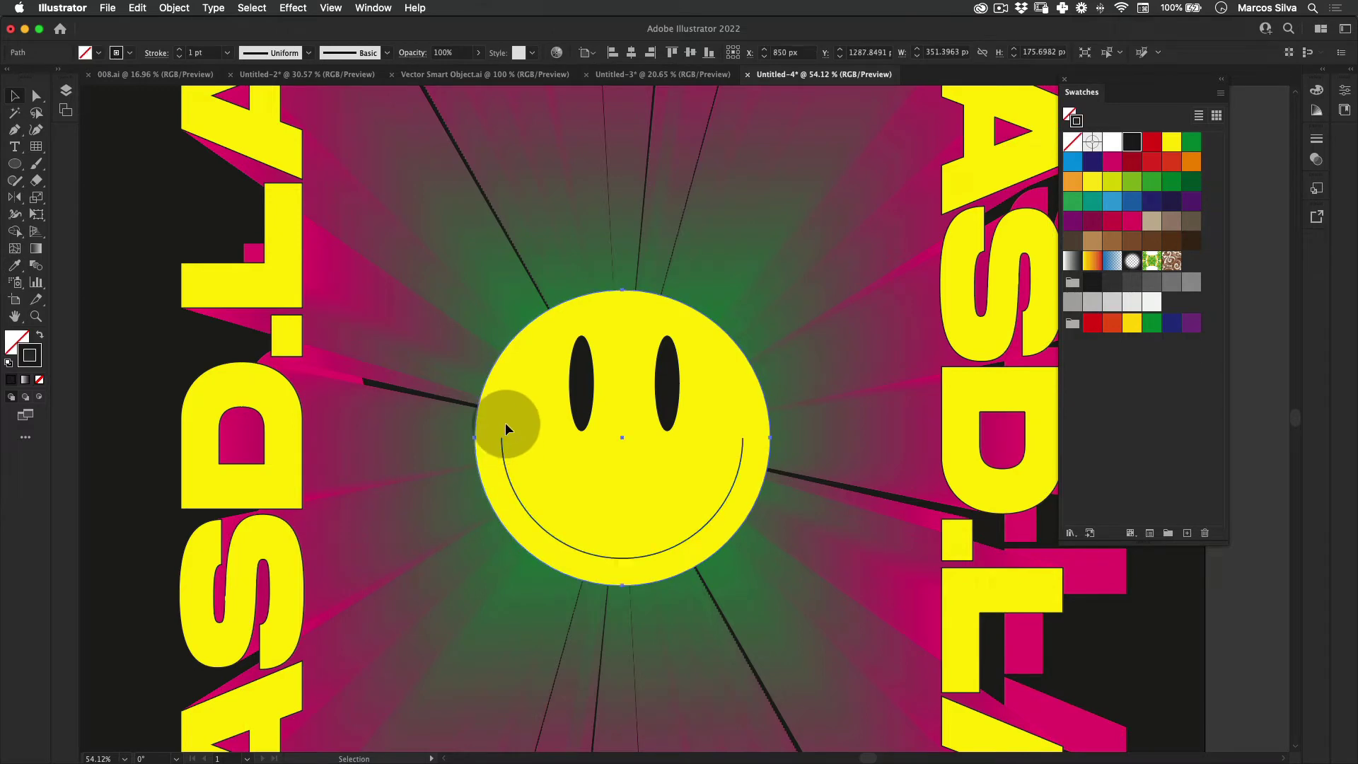
Try sending the face circle and smile line backward, and restore their stacking order.
{"action": "left_click", "coordinate": [505, 424]}
{"action": "left_click", "coordinate": [503, 446], "text": "shift"}
{"action": "key", "text": "super+bracketleft"}
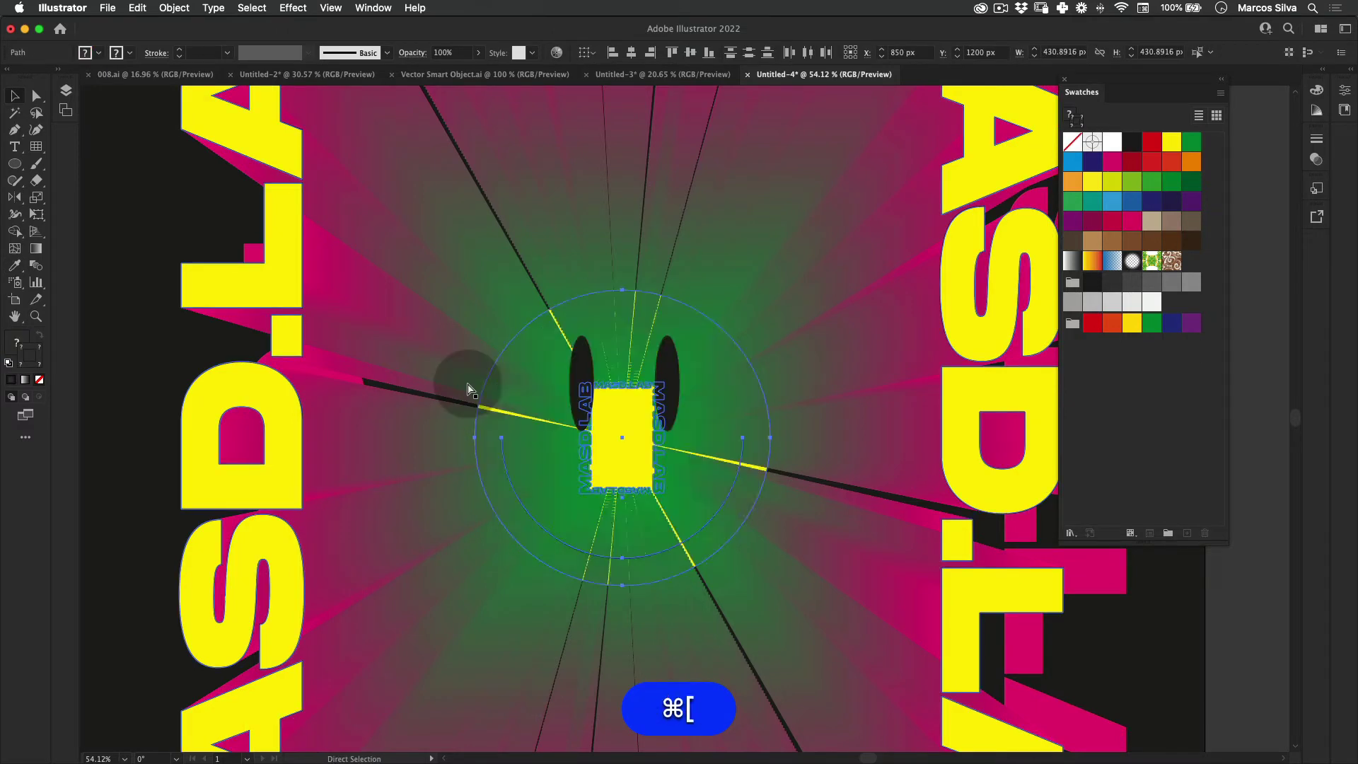
{"action": "key", "text": "super+bracketright"}
{"action": "key", "text": "super+v"}
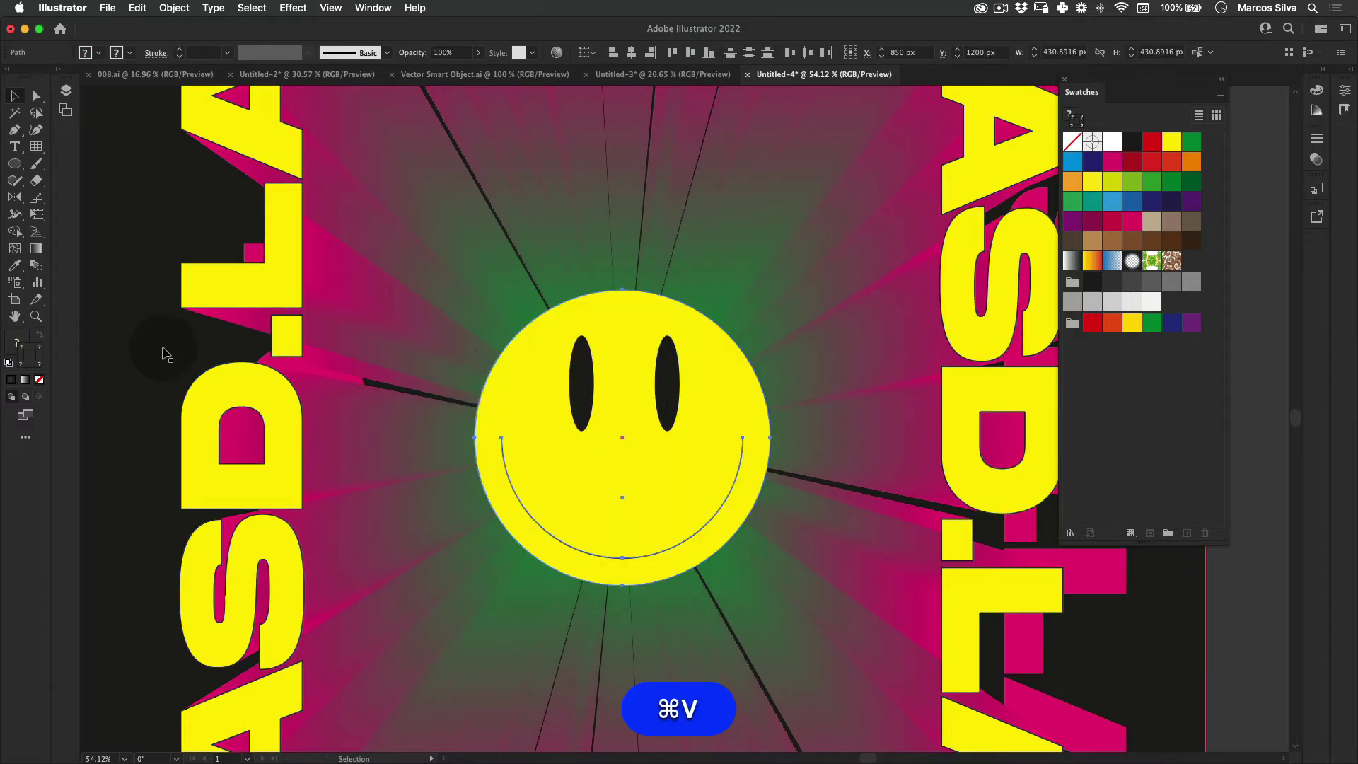
{"action": "key", "text": "v"}
Cut the face circle, the smile line and both eyes together.
{"action": "left_click", "coordinate": [66, 90]}
{"action": "key", "text": "v"}
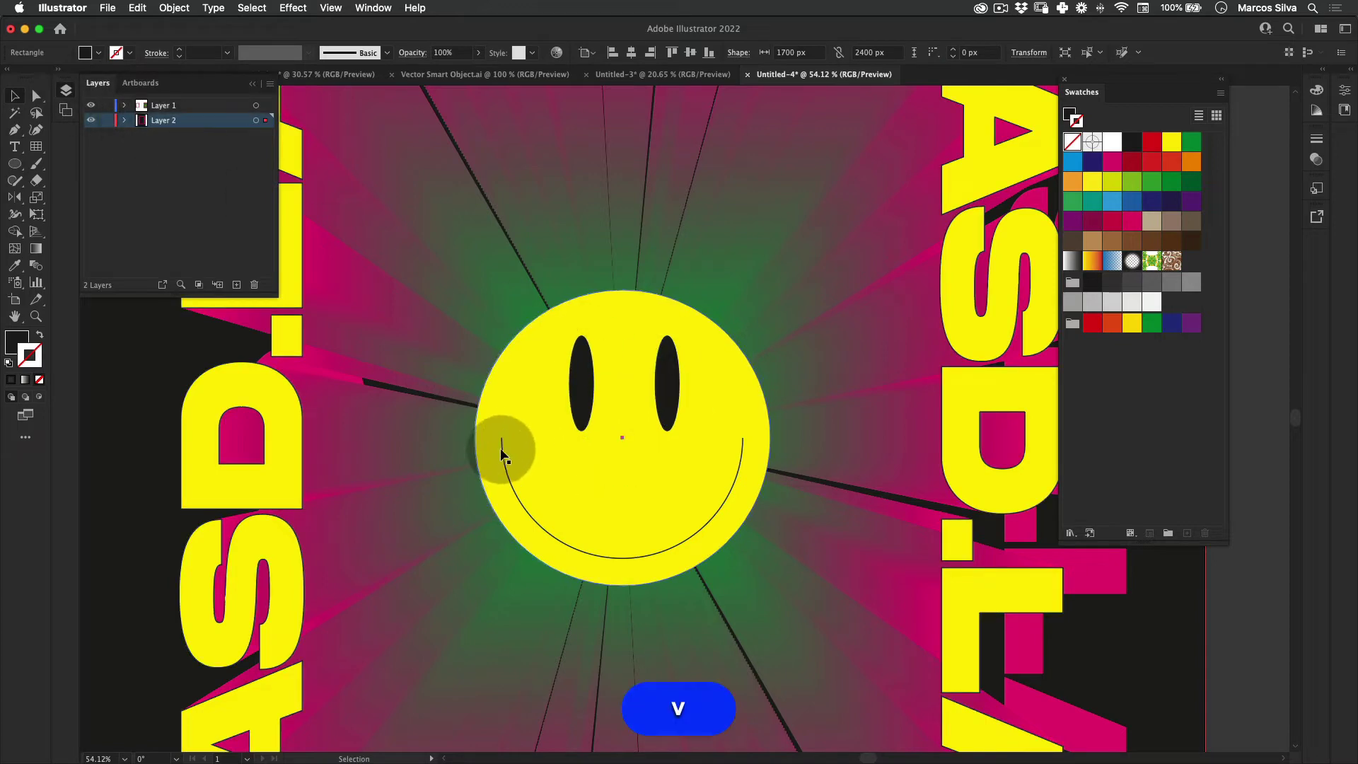
{"action": "left_click", "coordinate": [507, 457]}
{"action": "left_click", "coordinate": [591, 370], "text": "shift"}
{"action": "left_click", "coordinate": [674, 368], "text": "shift"}
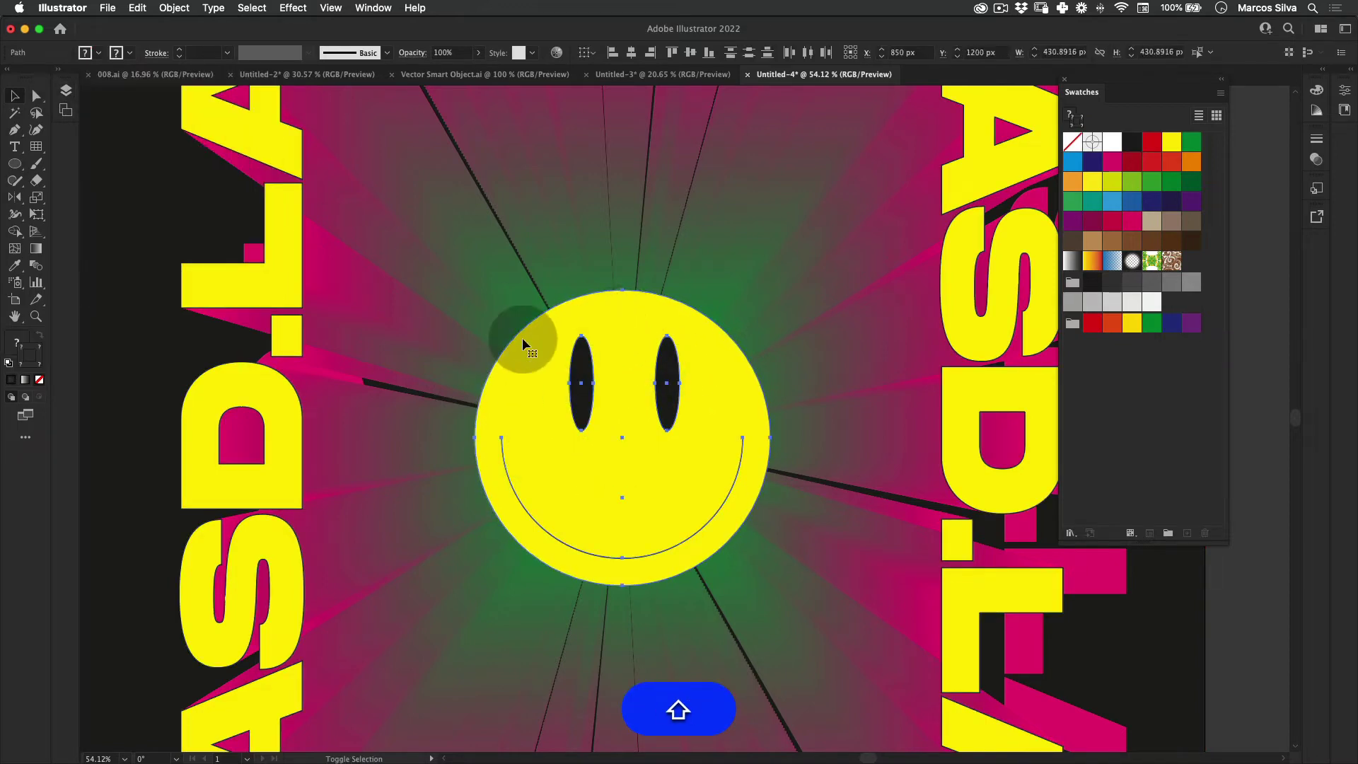
{"action": "key", "text": "shift+super+x"}
Lock Layer 2 and paste the smiley parts in front at their original position on Layer 1.
{"action": "left_click", "coordinate": [66, 90]}
{"action": "left_click", "coordinate": [160, 112]}
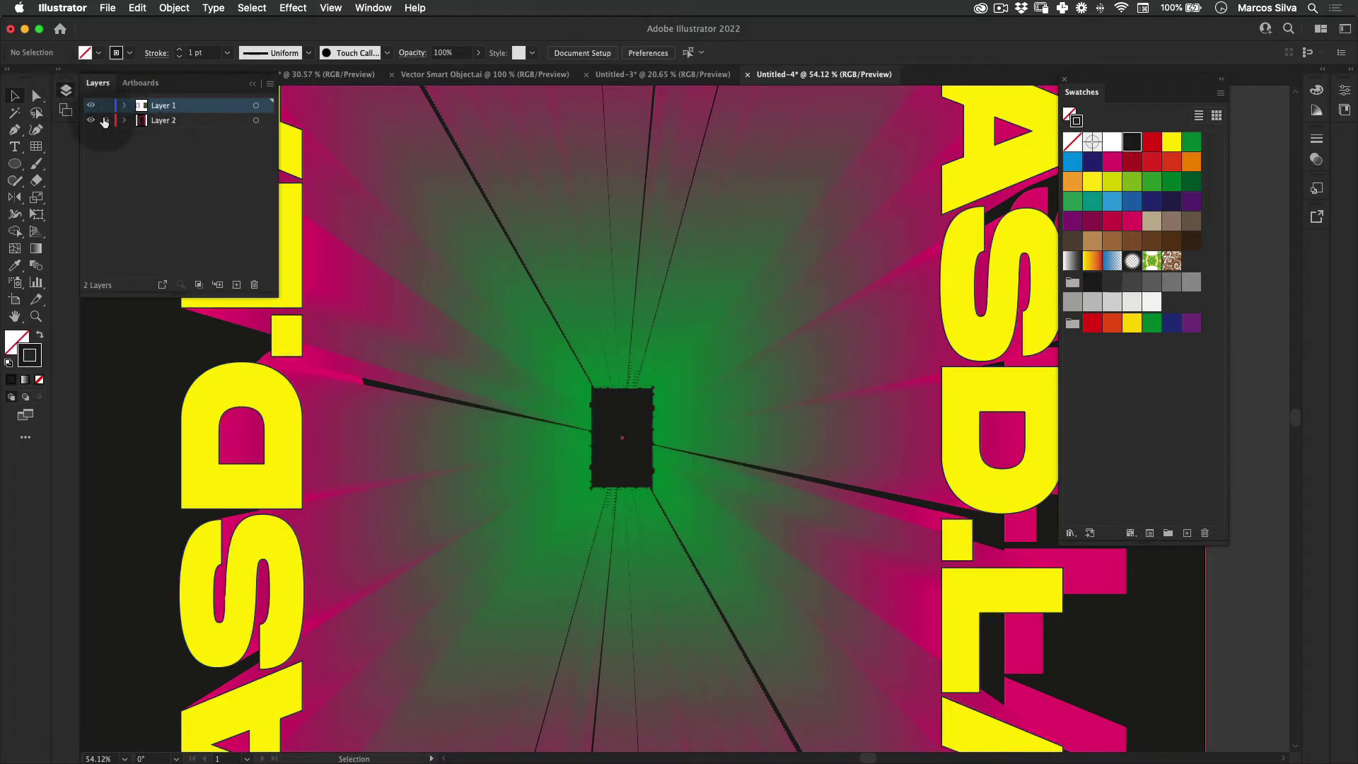
{"action": "left_click", "coordinate": [333, 131]}
{"action": "key", "text": "super+f"}
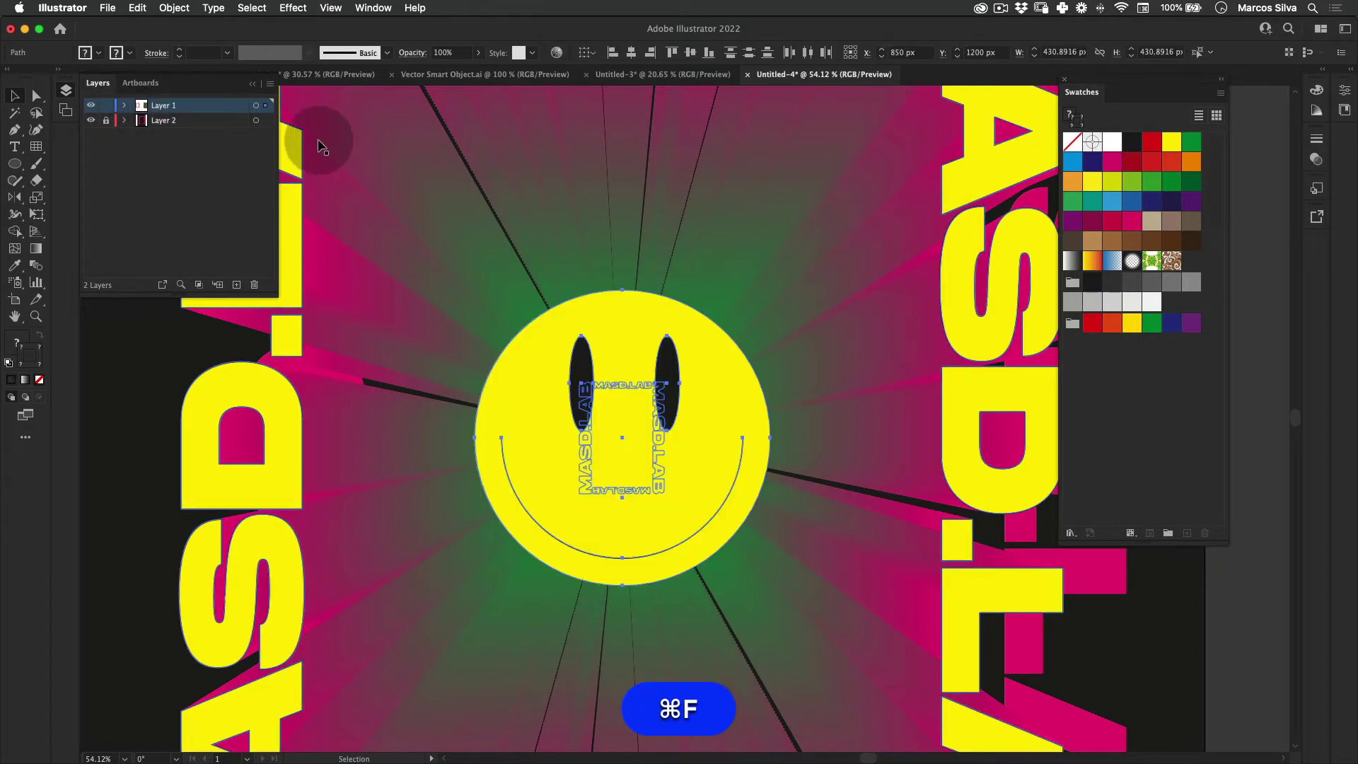
{"action": "key", "text": "super+v"}
{"action": "left_click", "coordinate": [529, 453]}
{"action": "left_click", "coordinate": [137, 454]}
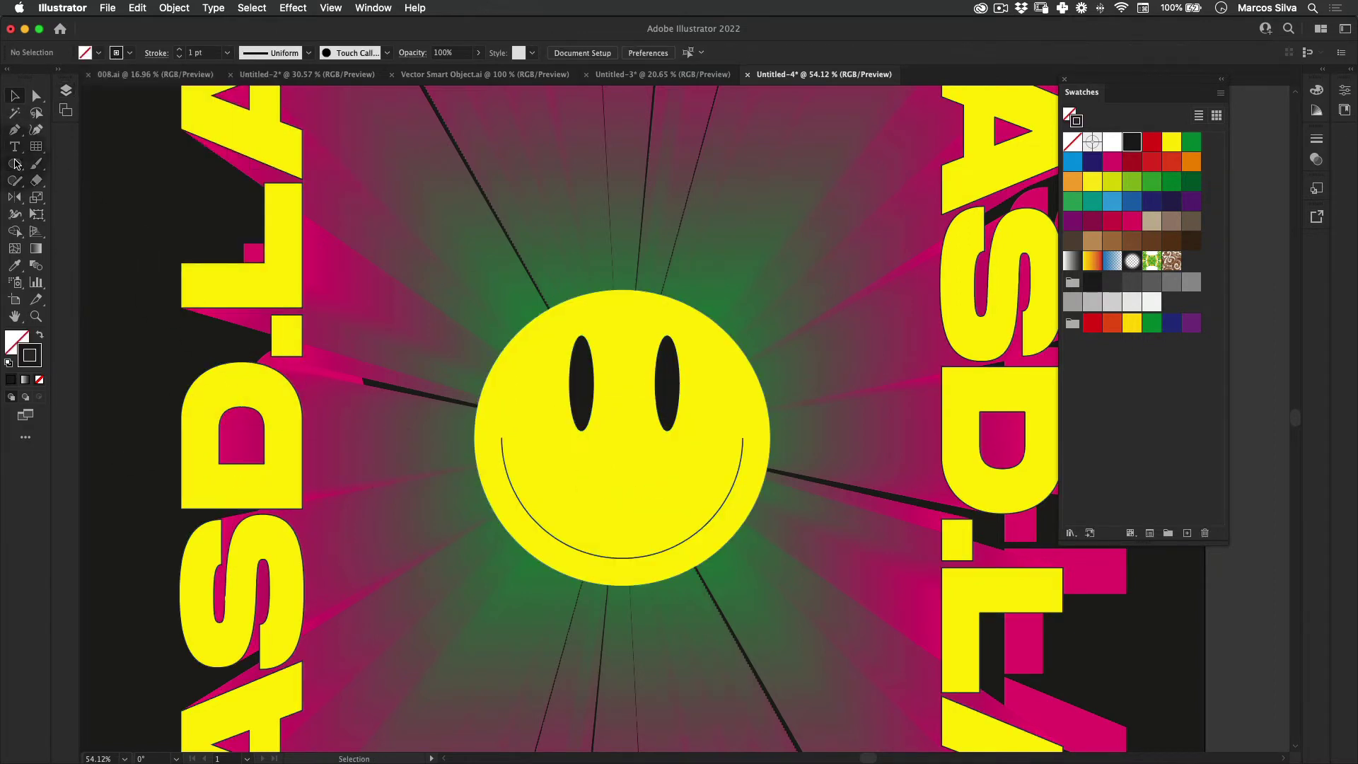
Draw a circle about 36 px across above the smile's left end and delete its top anchor to leave a small arc.
{"action": "key", "text": "alt"}
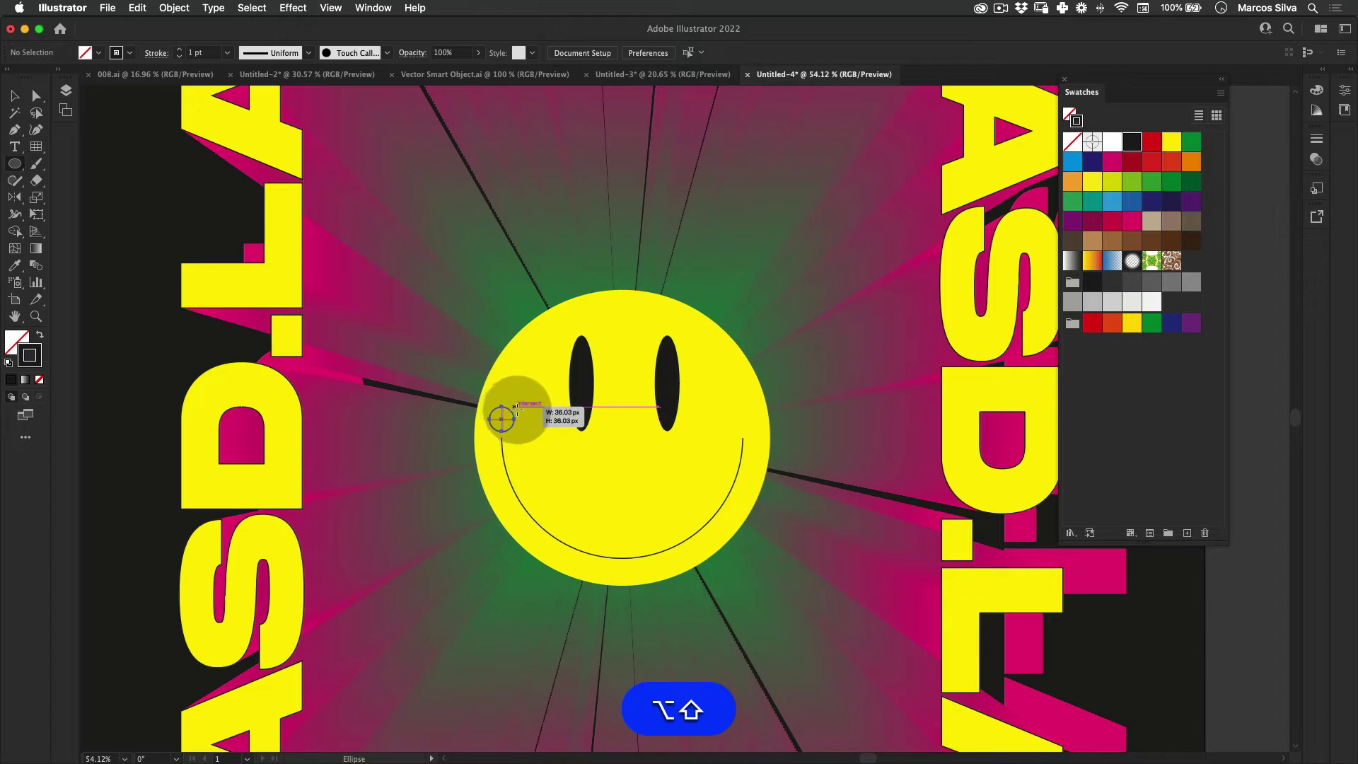
{"action": "left_click_drag", "start_coordinate": [516, 409], "coordinate": [515, 410]}
{"action": "key", "text": "a"}
{"action": "key", "text": "BackSpace"}
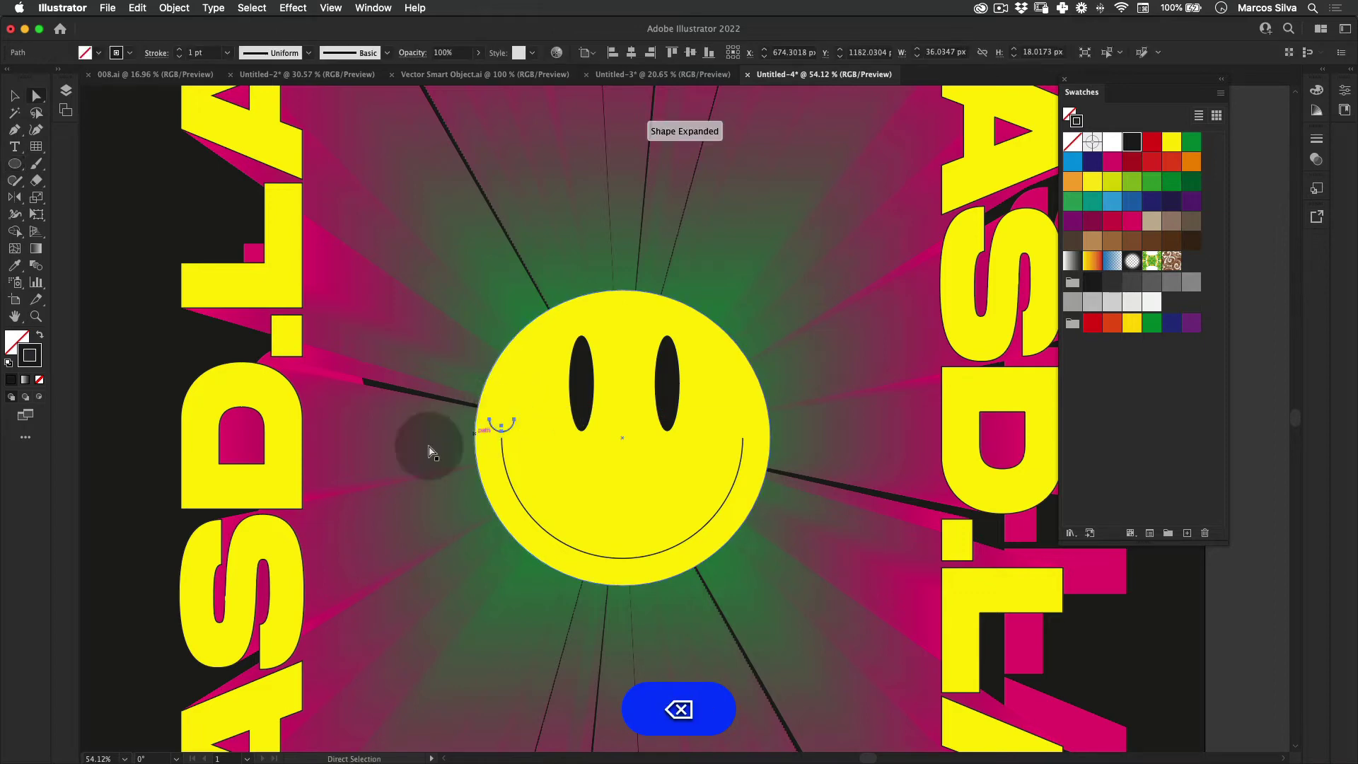
Move the small arc down so it rests on the smile line's left end.
{"action": "key", "text": "v"}
{"action": "key", "text": "z"}
{"action": "key", "text": "v"}
{"action": "left_click_drag", "start_coordinate": [461, 449], "coordinate": [531, 425]}
{"action": "key", "text": "z"}
{"action": "left_click_drag", "start_coordinate": [599, 412], "coordinate": [424, 447]}
{"action": "key", "text": "v"}
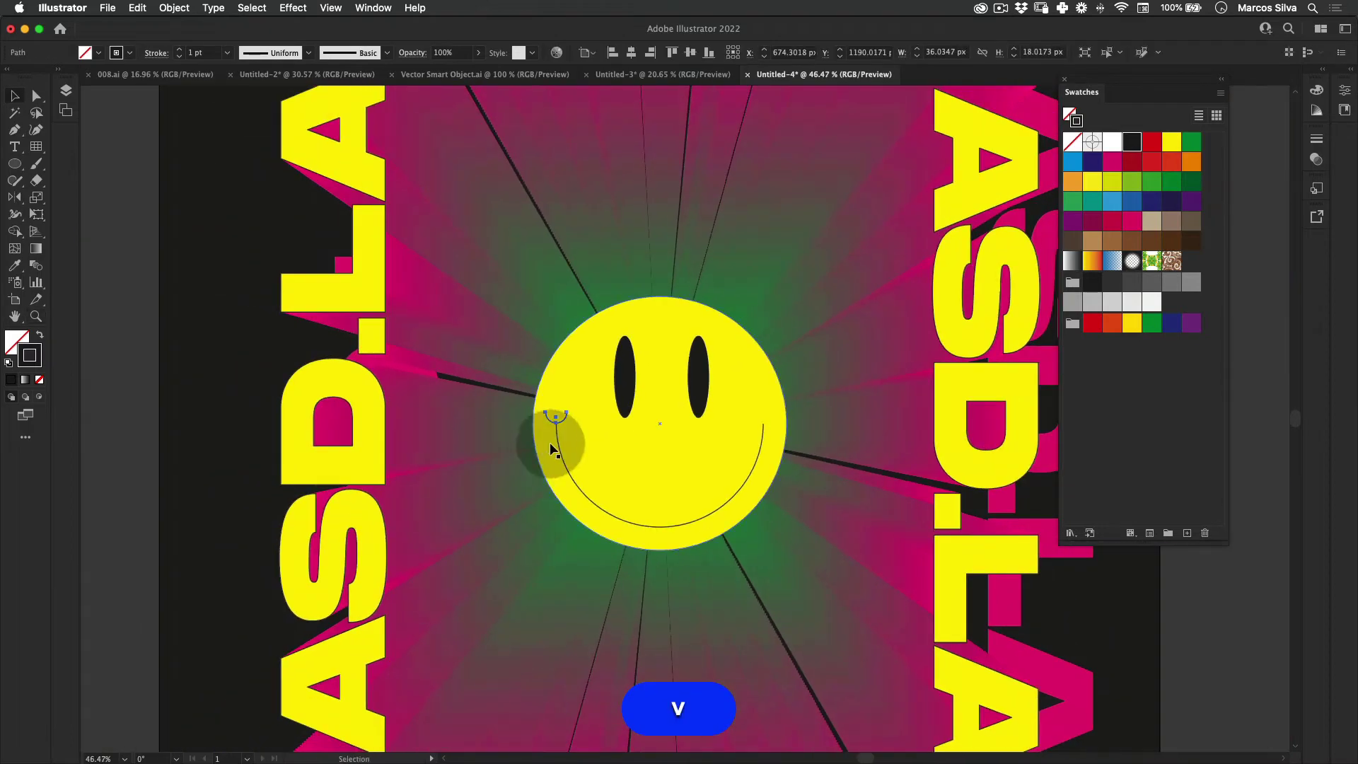
Duplicate the small arc about 351 px horizontally onto the smile line's right end.
{"action": "left_click_drag", "start_coordinate": [609, 429], "coordinate": [487, 408]}
{"action": "left_click", "coordinate": [142, 451]}
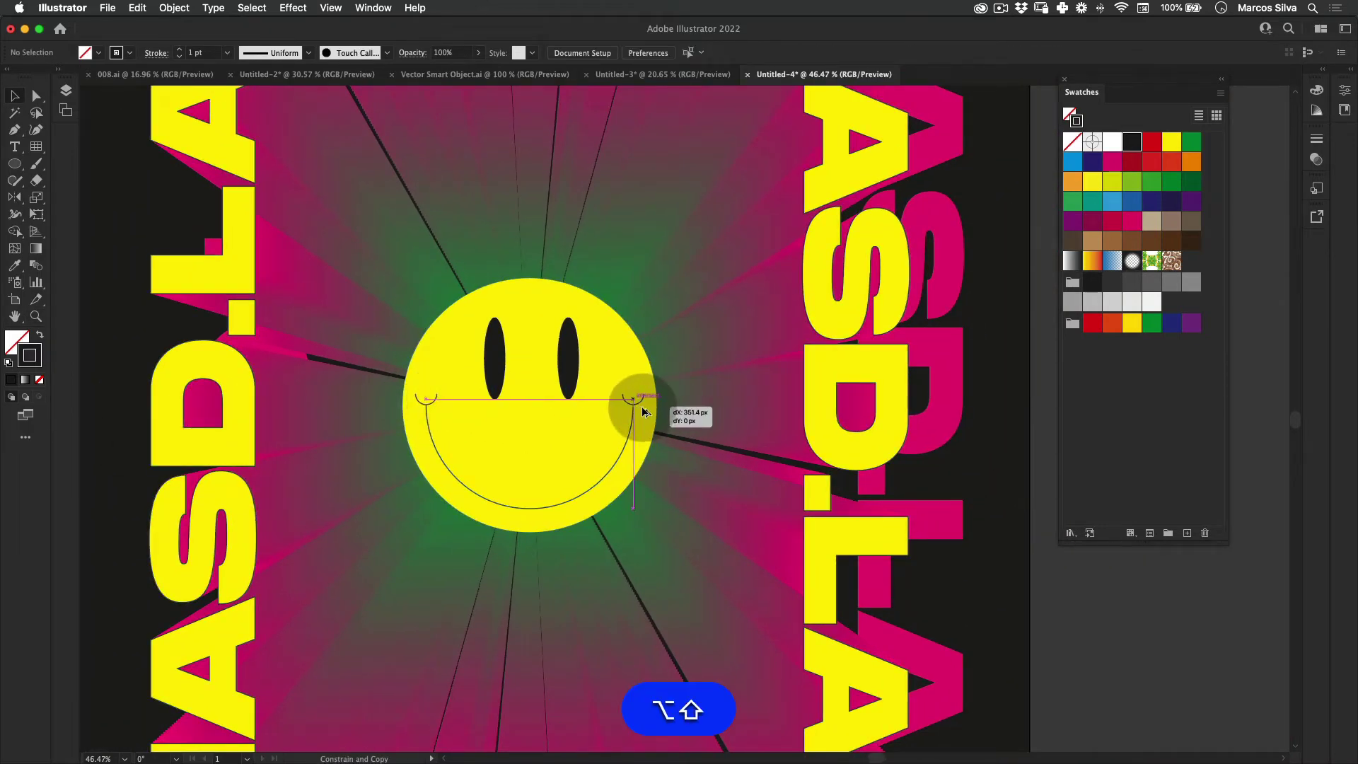
{"action": "left_click_drag", "start_coordinate": [643, 407], "coordinate": [425, 476]}
Move the yellow MASD.LAB frame down off the blends and remove the original blend, keeping the offset copy.
{"action": "key", "text": "z"}
{"action": "key", "text": "v"}
{"action": "left_click_drag", "start_coordinate": [891, 294], "coordinate": [885, 343]}
{"action": "left_click_drag", "start_coordinate": [714, 291], "coordinate": [736, 360]}
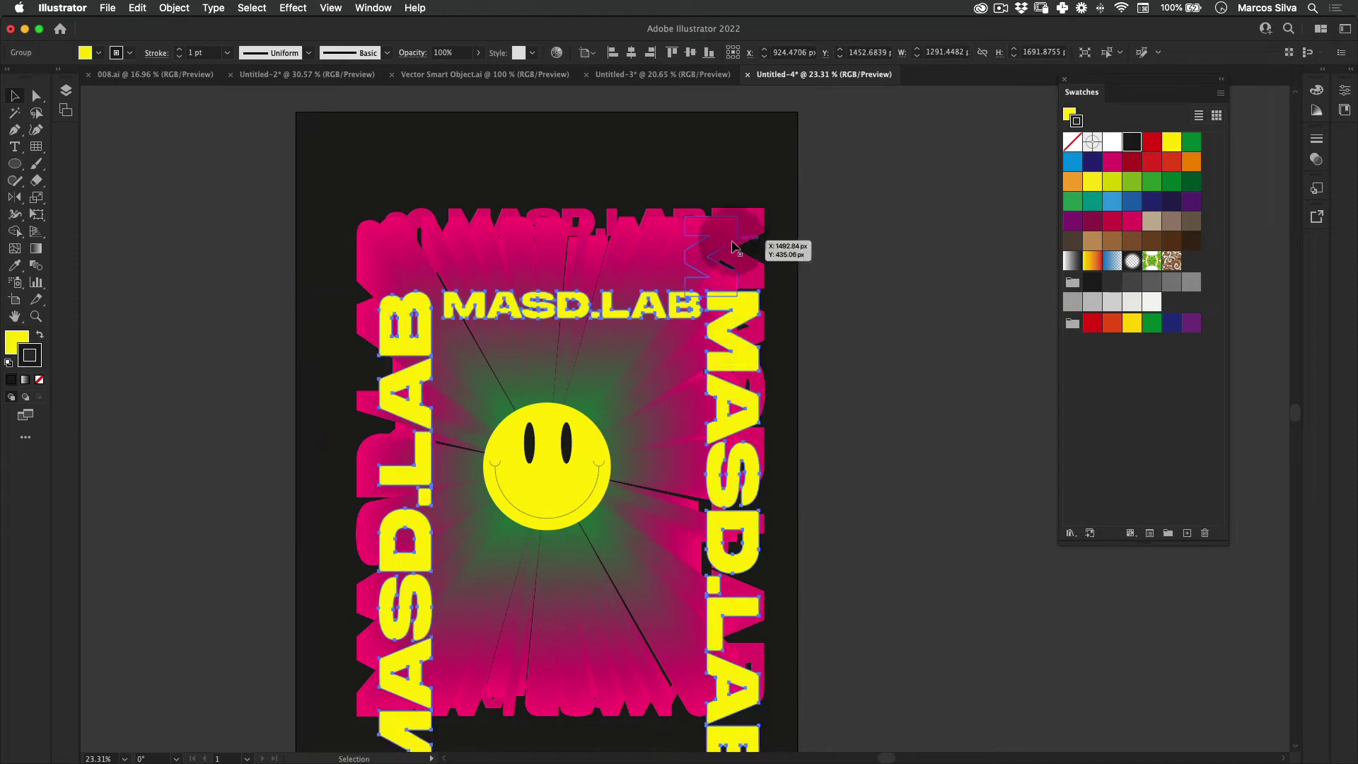
{"action": "mouse_move", "coordinate": [735, 237]}
{"action": "left_mouse_down"}
{"action": "mouse_move", "coordinate": [715, 264]}
{"action": "mouse_move", "coordinate": [745, 222]}
{"action": "left_mouse_up"}
{"action": "left_click", "coordinate": [881, 261]}
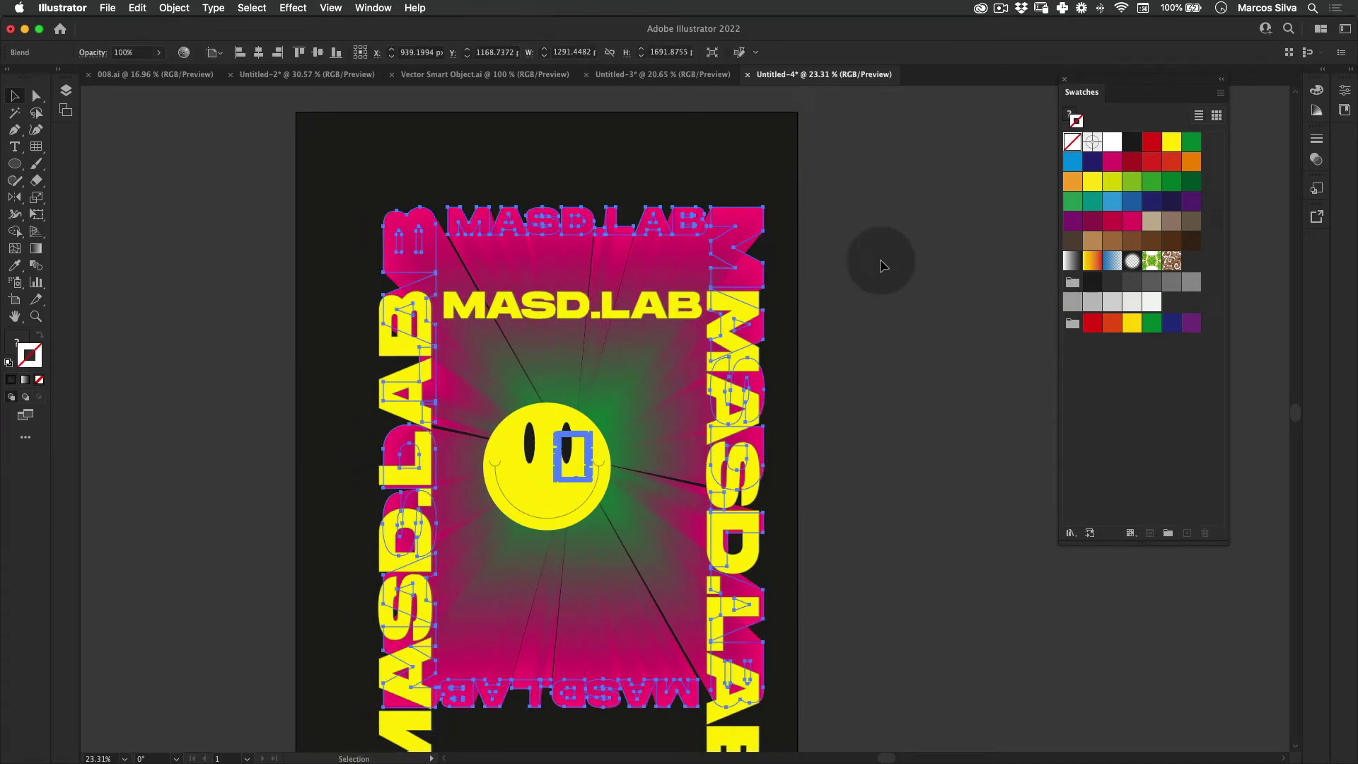
Move the yellow MASD.LAB frame back up over the outer edge of the remaining blend.
{"action": "left_click_drag", "start_coordinate": [744, 352], "coordinate": [748, 263]}
{"action": "key", "text": "v"}
{"action": "left_click", "coordinate": [882, 285]}
{"action": "left_click_drag", "start_coordinate": [730, 361], "coordinate": [800, 306]}
{"action": "key", "text": "v"}
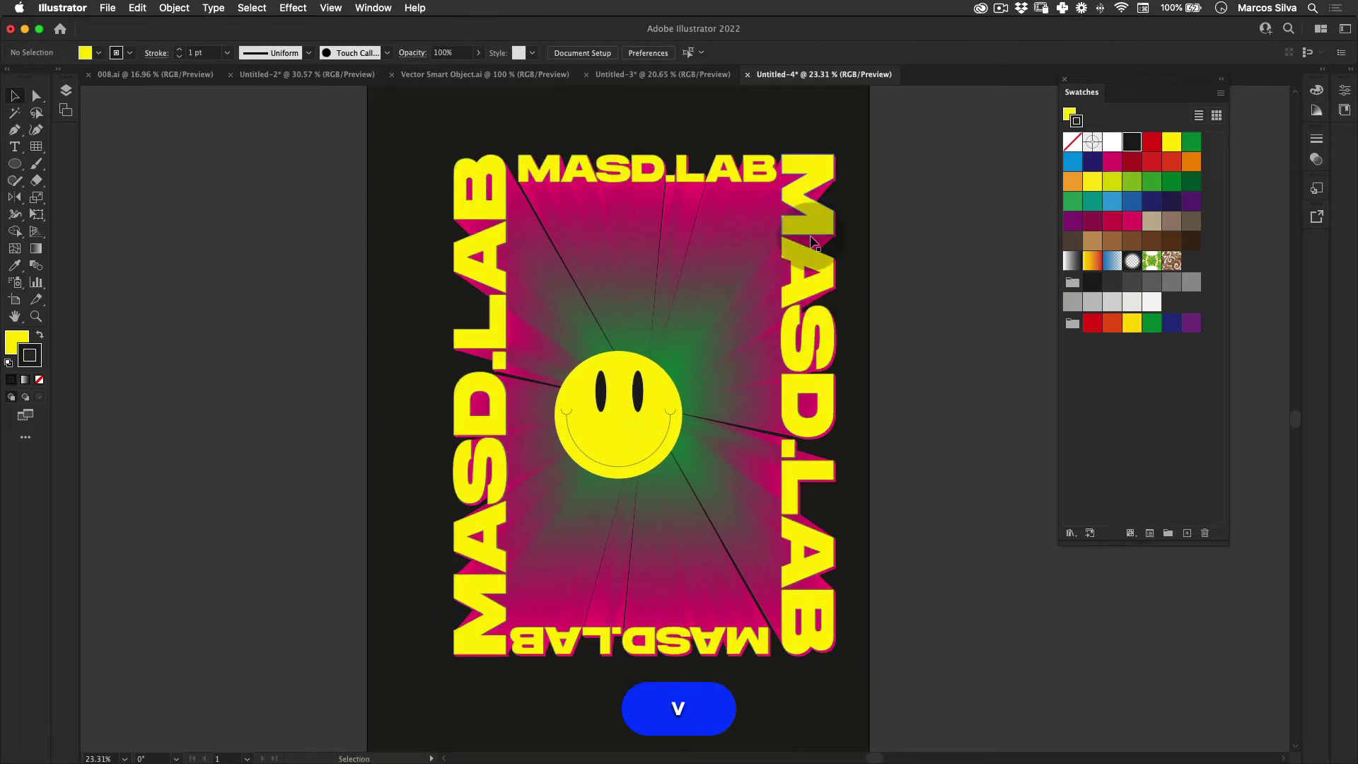
Try to move the yellow MASD.LAB frame and its blend together, and undo that move.
{"action": "key", "text": "z"}
{"action": "left_click_drag", "start_coordinate": [806, 228], "coordinate": [730, 325]}
{"action": "key", "text": "v"}
{"action": "key", "text": "z"}
{"action": "key", "text": "v"}
{"action": "left_click_drag", "start_coordinate": [895, 157], "coordinate": [667, 693]}
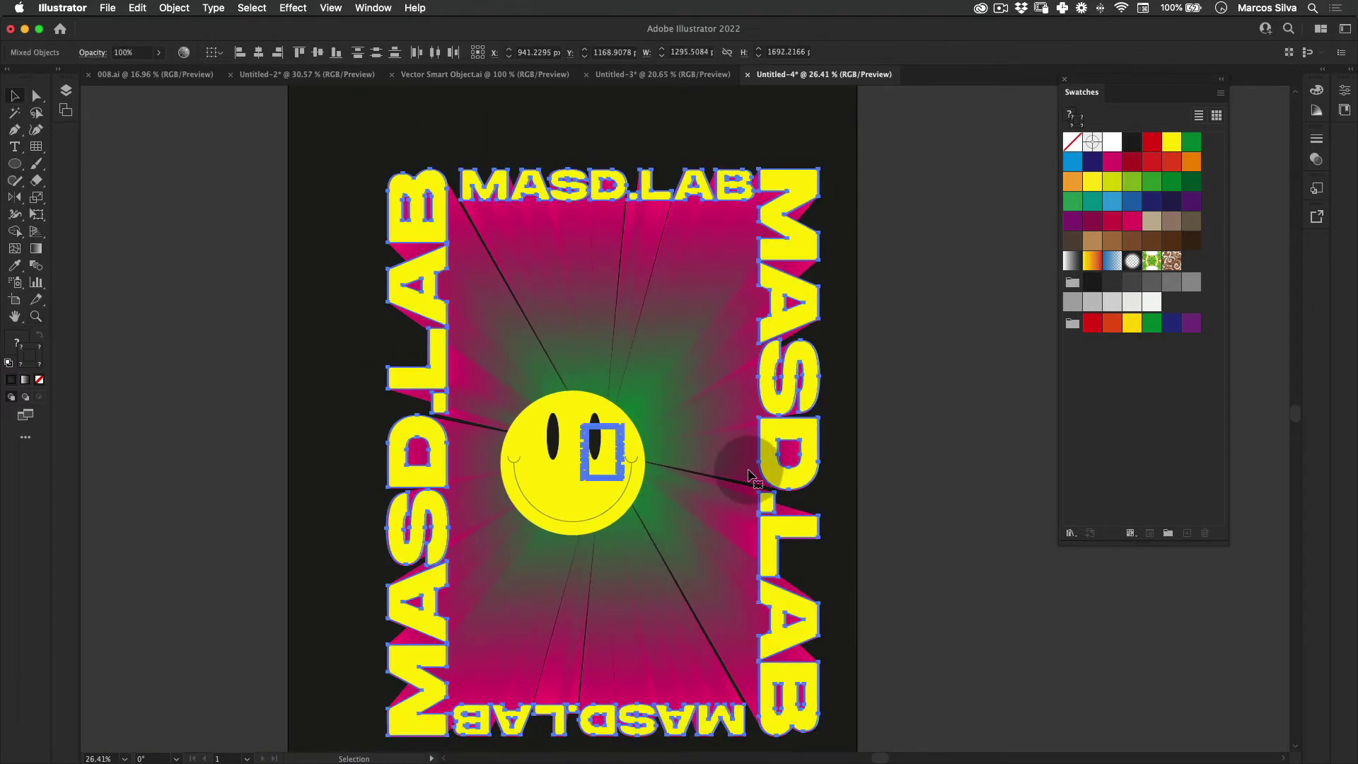
{"action": "left_click_drag", "start_coordinate": [747, 474], "coordinate": [728, 474]}
{"action": "key", "text": "super+z"}
{"action": "left_click", "coordinate": [66, 90]}
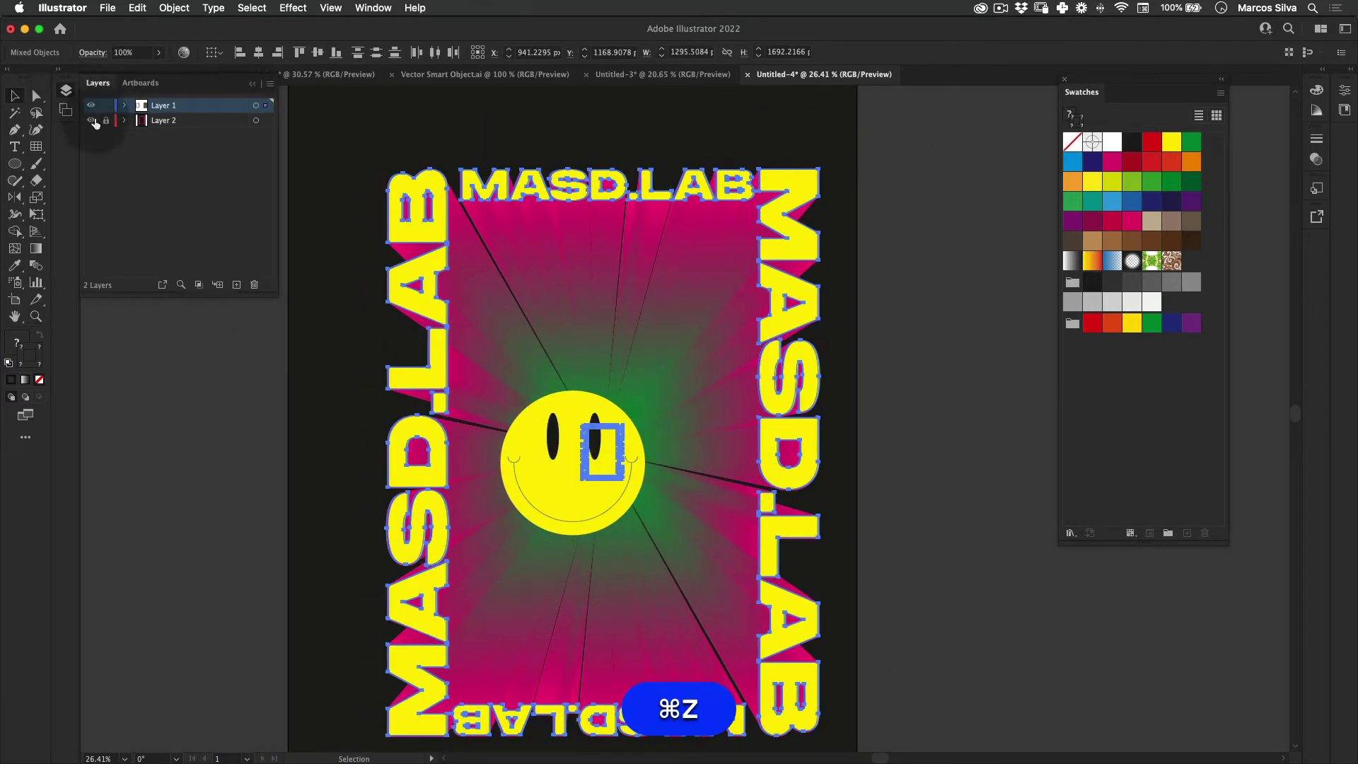
{"action": "key", "text": "v"}
{"action": "scroll", "coordinate": [711, 520], "scroll_direction": "down", "scroll_amount": 2}
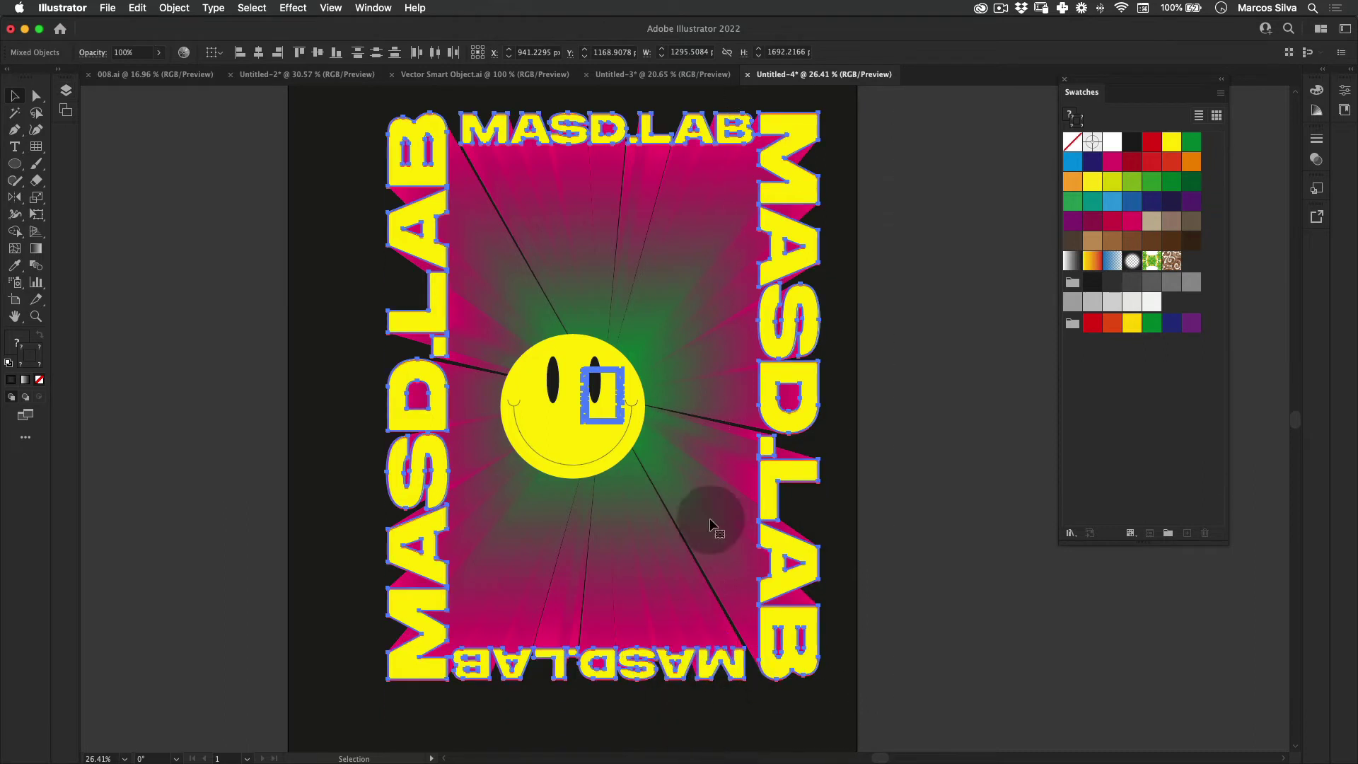
Unlock Layer 2, delete the leftover MASD.LAB frame and stray arc but keep the black background, and lock the layer again.
{"action": "left_click", "coordinate": [66, 90]}
{"action": "left_click", "coordinate": [109, 105]}
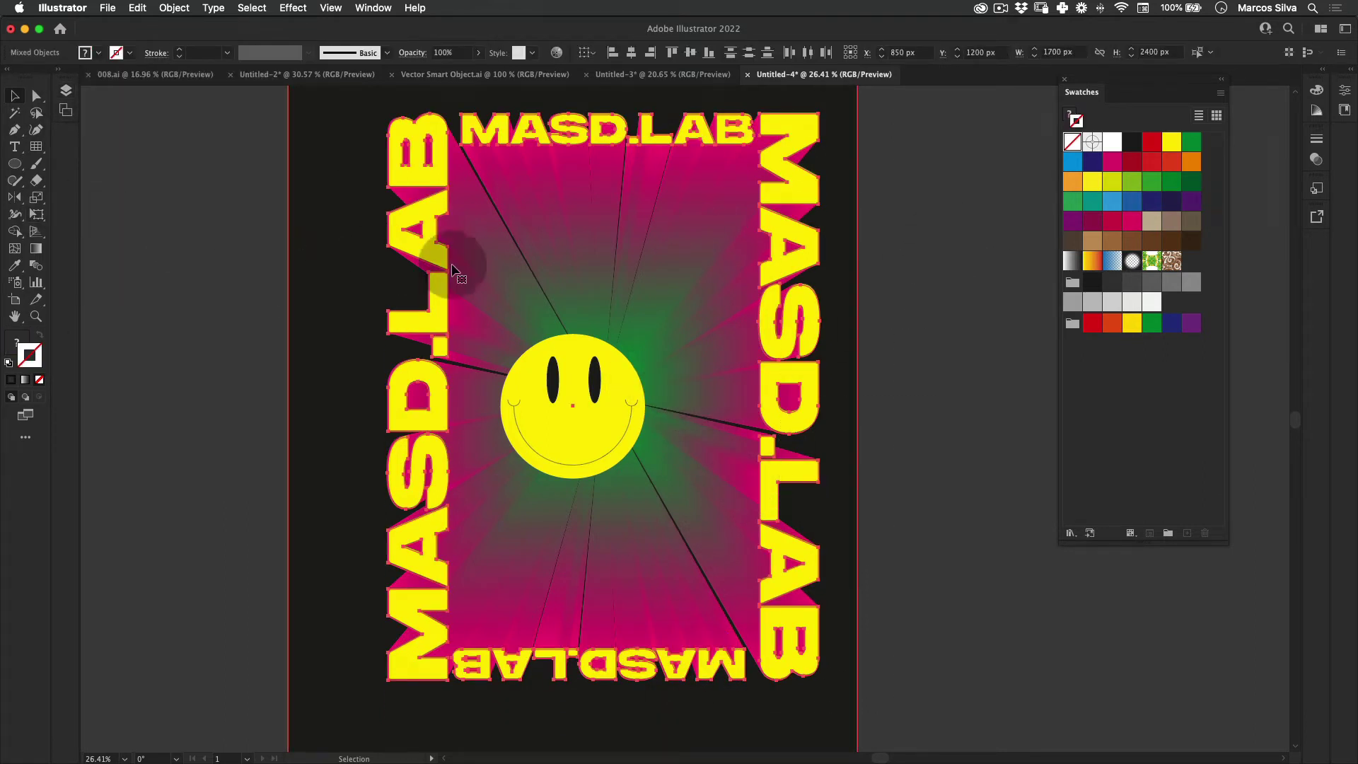
{"action": "key", "text": "v"}
{"action": "left_click_drag", "start_coordinate": [228, 173], "coordinate": [856, 710]}
{"action": "left_click_drag", "start_coordinate": [240, 282], "coordinate": [346, 338]}
{"action": "left_click", "coordinate": [349, 338], "text": "shift"}
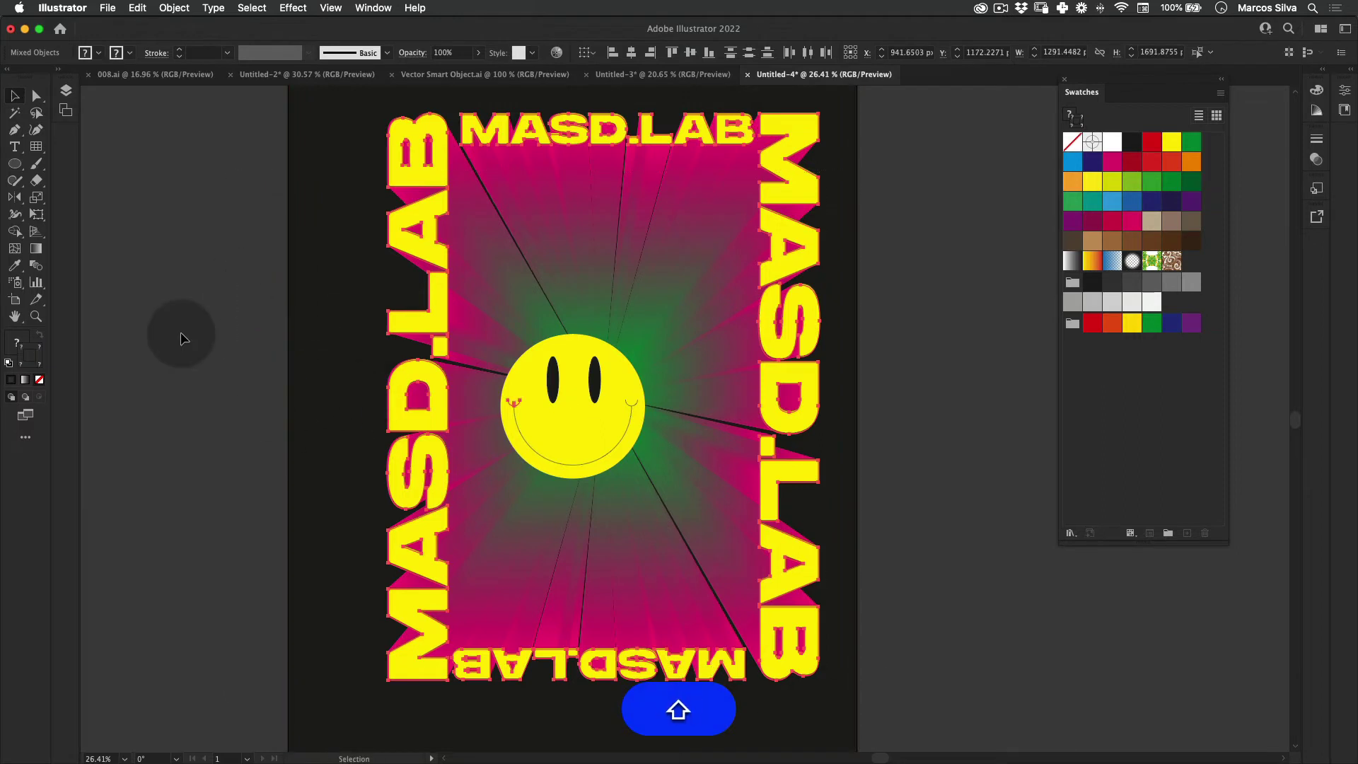
{"action": "key", "text": "BackSpace"}
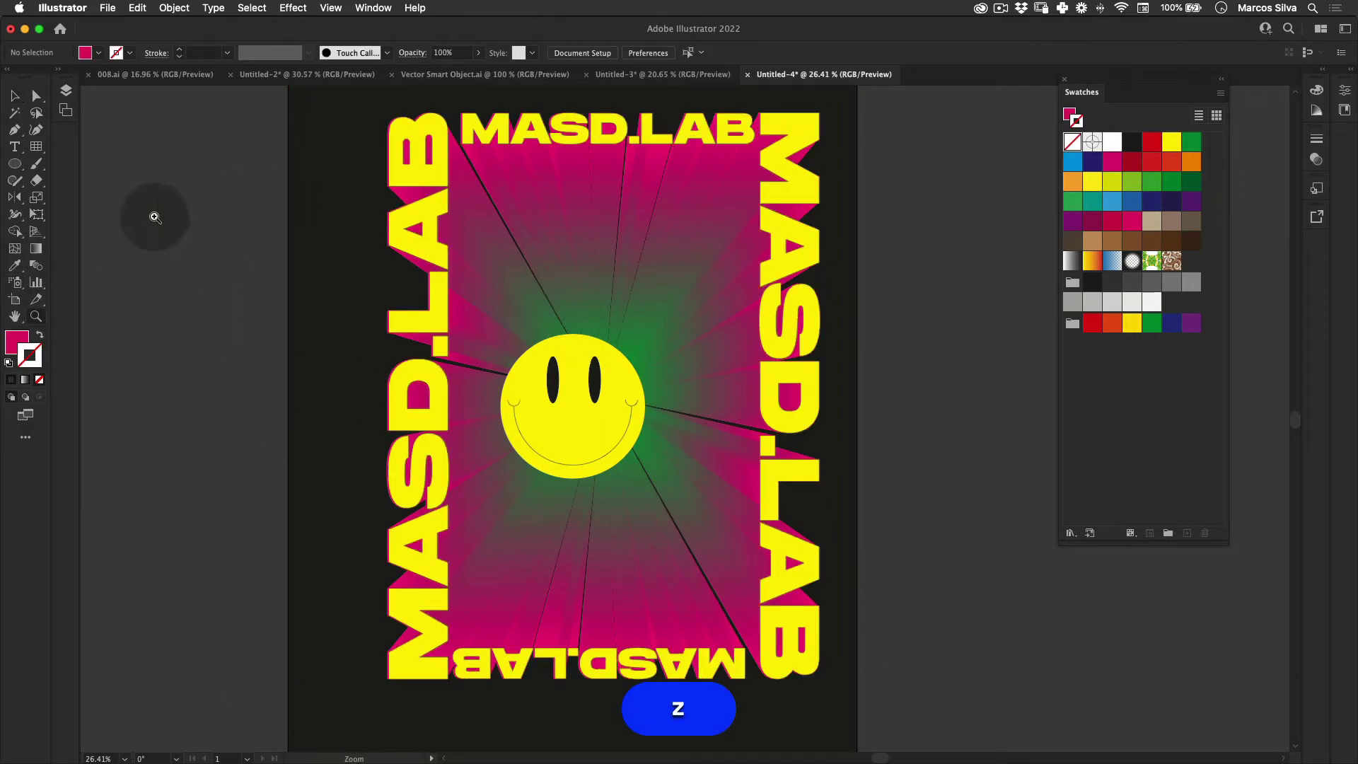
{"action": "left_click", "coordinate": [66, 91]}
{"action": "key", "text": "z"}
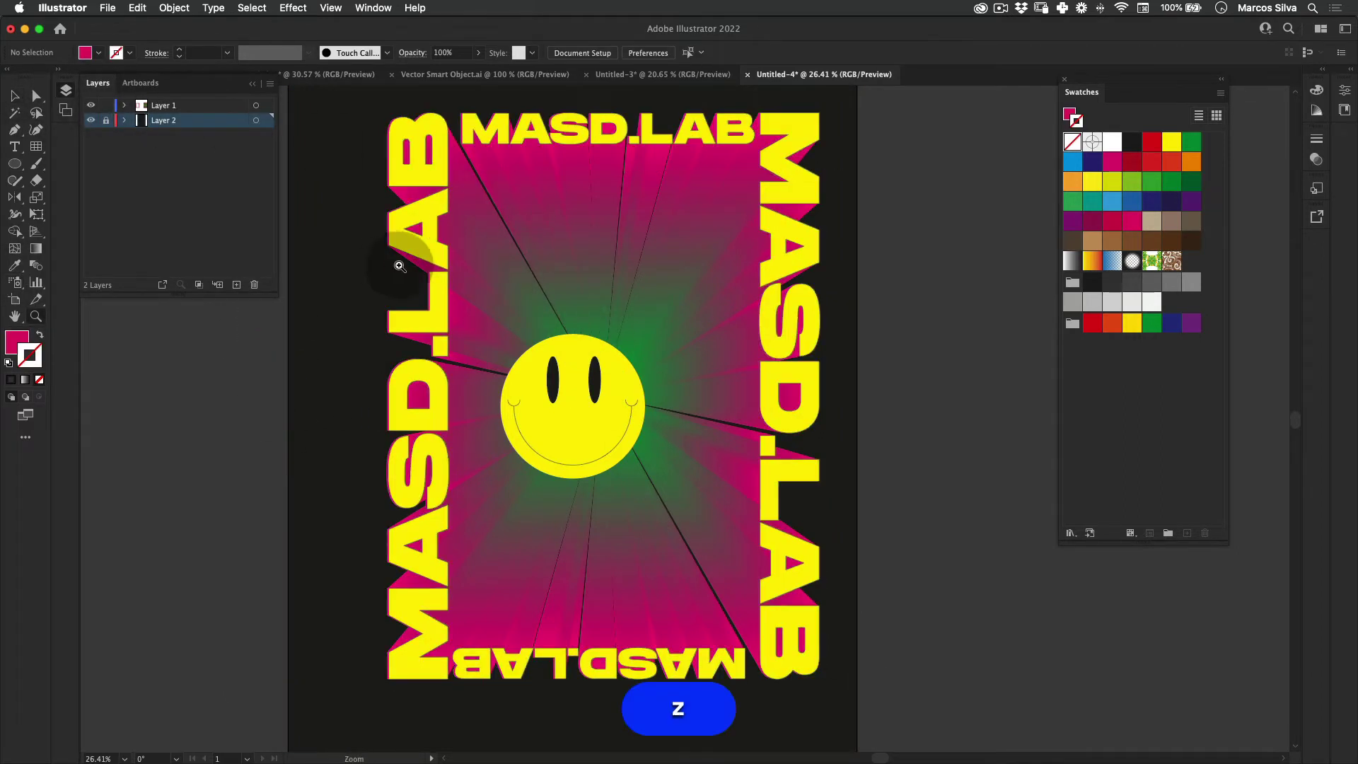
Shift the yellow MASD.LAB frame slightly up and to the left over the outer edge of the blend.
{"action": "key", "text": "v"}
{"action": "left_click", "coordinate": [196, 369]}
{"action": "key", "text": "z"}
{"action": "key", "text": "v"}
{"action": "mouse_move", "coordinate": [417, 234]}
{"action": "left_mouse_down"}
{"action": "mouse_move", "coordinate": [440, 244]}
{"action": "mouse_move", "coordinate": [428, 252]}
{"action": "left_mouse_up"}
Group the yellow frame with its blend, leaving out the smiley face, and centre the group horizontally and vertically on the artboard.
{"action": "key", "text": "z"}
{"action": "left_click_drag", "start_coordinate": [548, 239], "coordinate": [410, 279]}
{"action": "key", "text": "space"}
{"action": "left_click_drag", "start_coordinate": [703, 288], "coordinate": [676, 303]}
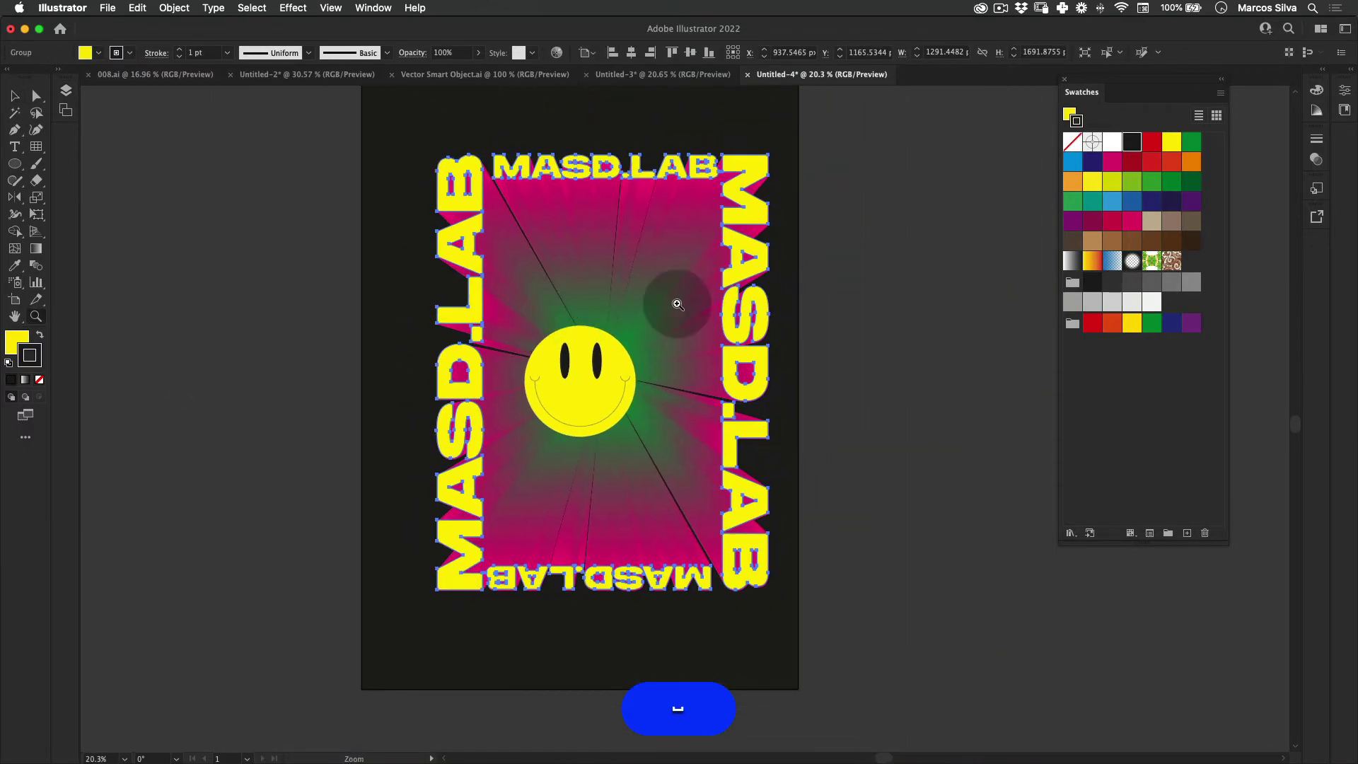
{"action": "key", "text": "v"}
{"action": "left_click_drag", "start_coordinate": [388, 638], "coordinate": [310, 598]}
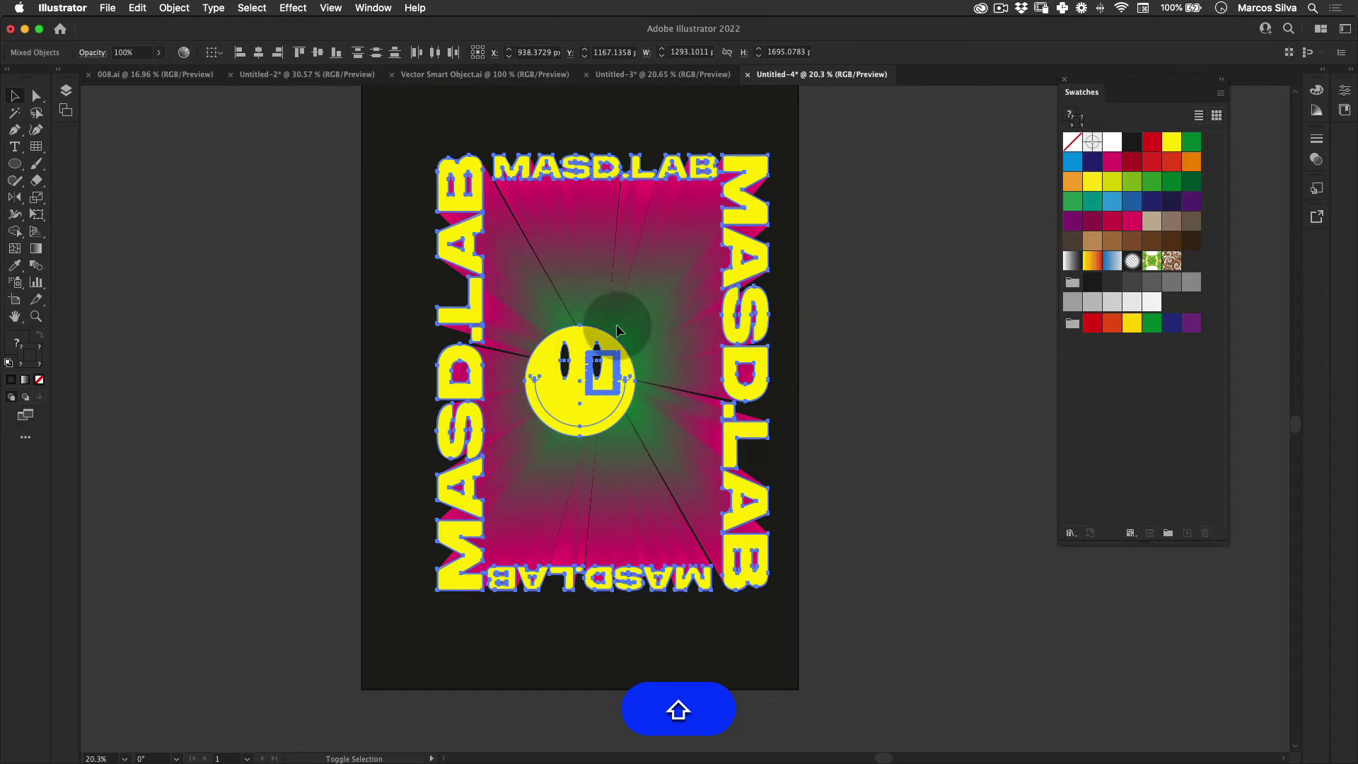
{"action": "left_click", "coordinate": [805, 305]}
{"action": "left_click_drag", "start_coordinate": [723, 667], "coordinate": [715, 664]}
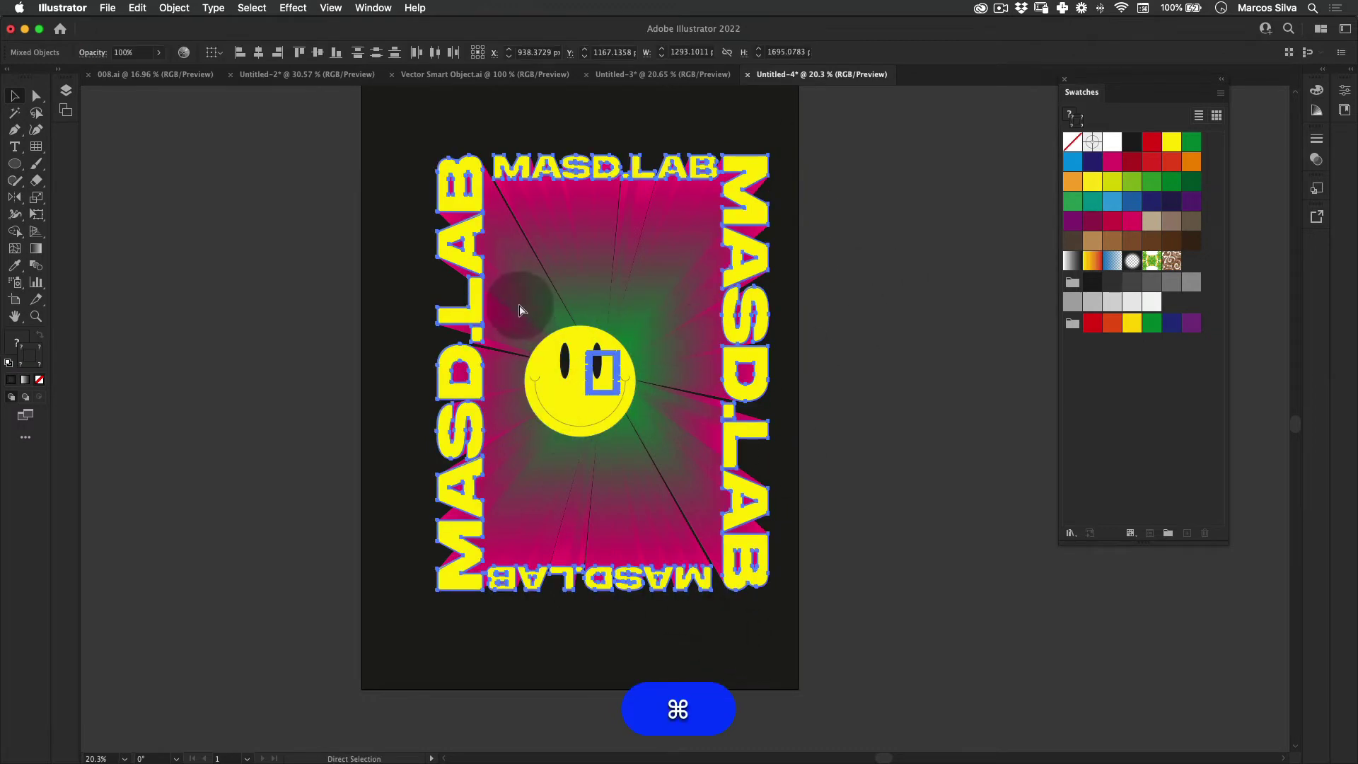
{"action": "key", "text": "super+g"}
{"action": "left_click", "coordinate": [259, 52]}
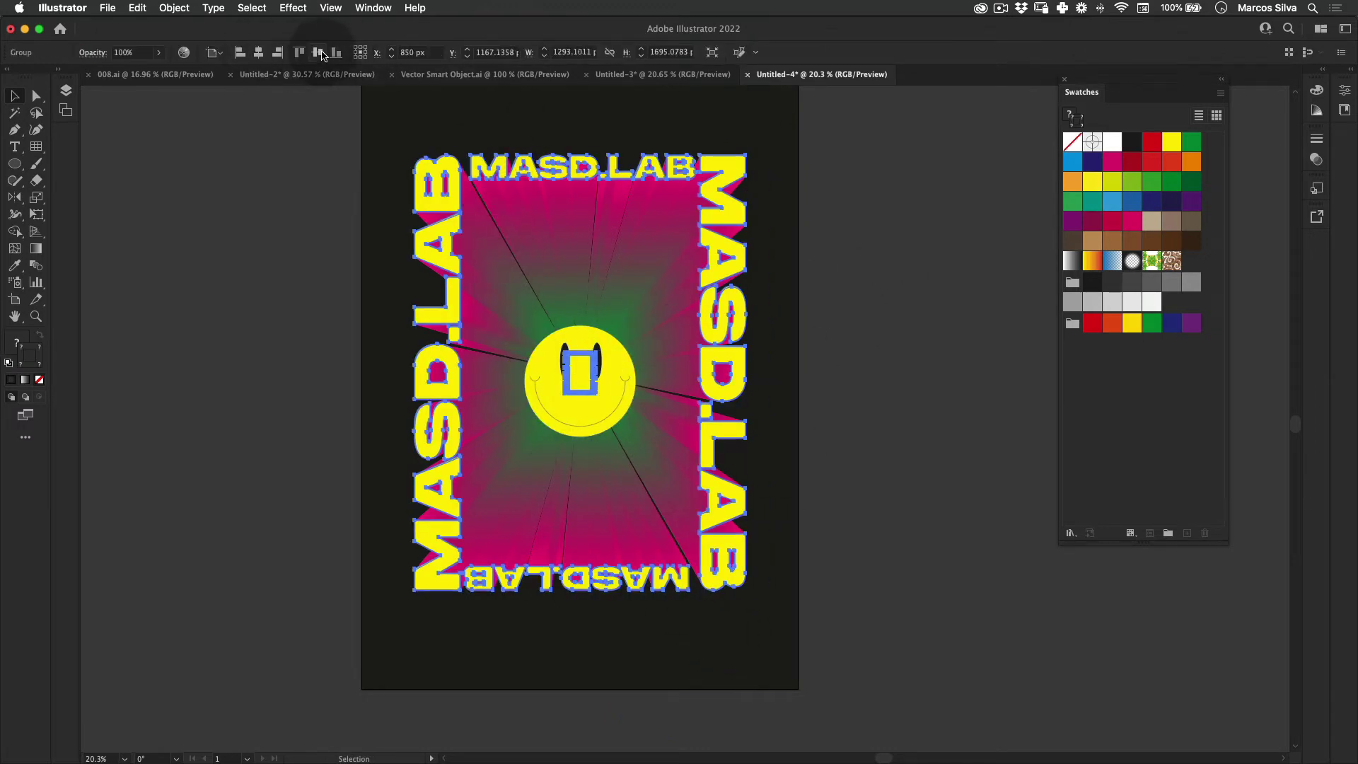
{"action": "left_click", "coordinate": [317, 52]}
{"action": "key", "text": "v"}
{"action": "left_click", "coordinate": [859, 537]}
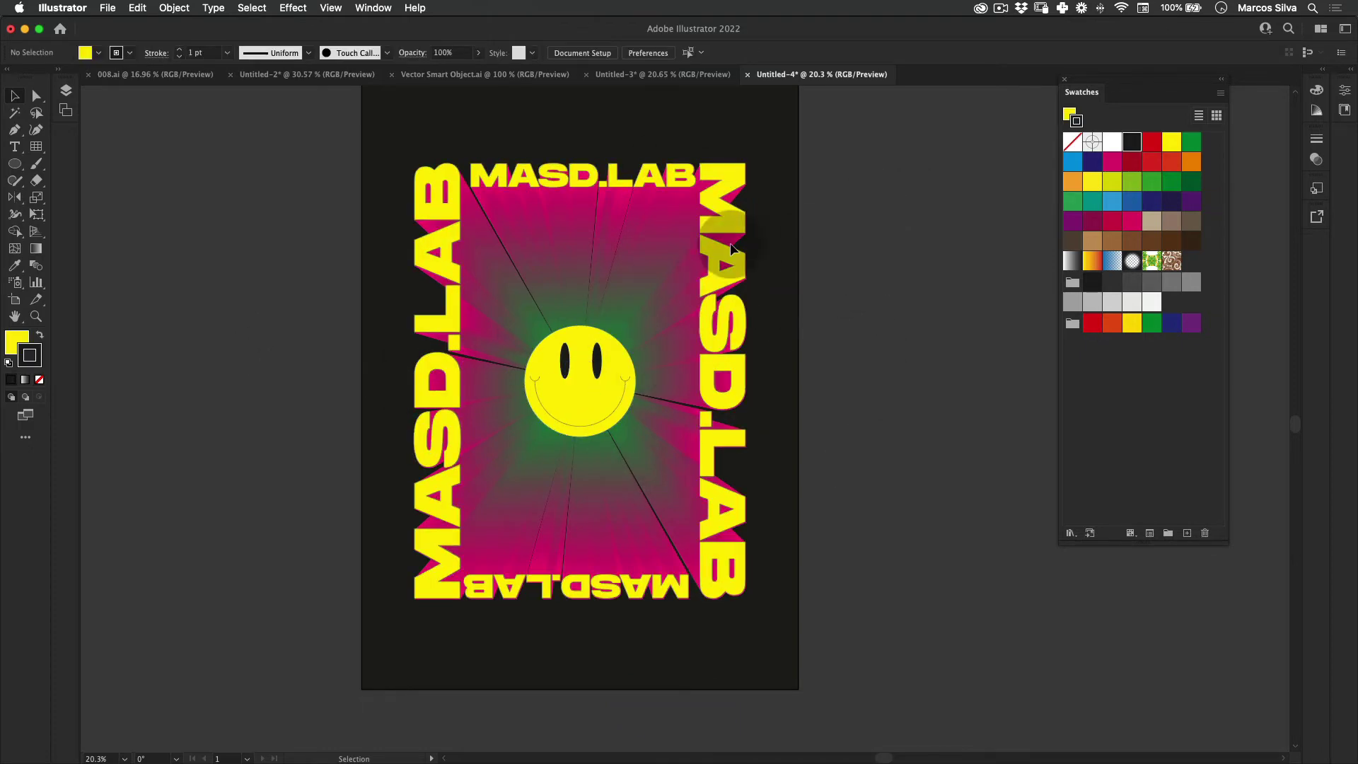
Select all parts of the smiley face and scale them down proportionally around the centre to just over half size.
{"action": "key", "text": "z"}
{"action": "left_click_drag", "start_coordinate": [555, 302], "coordinate": [597, 297]}
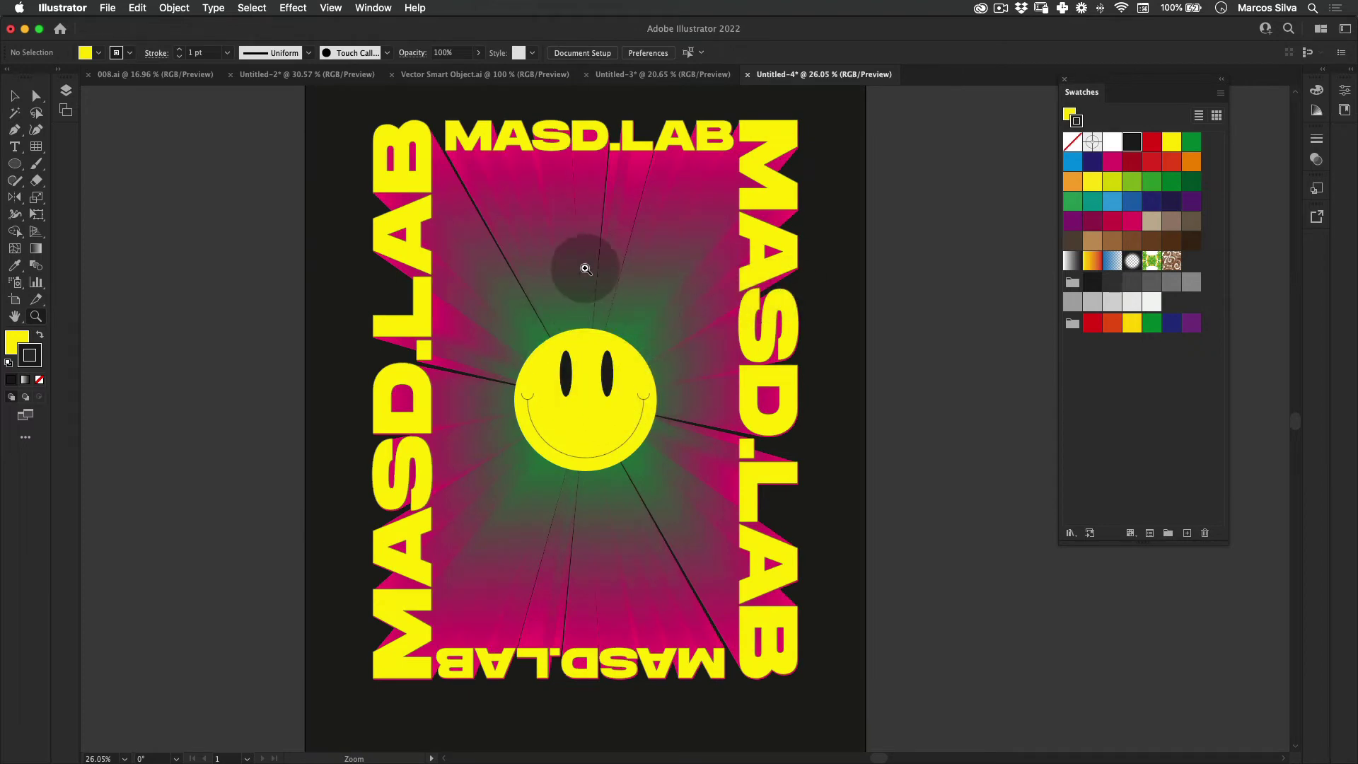
{"action": "key", "text": "v"}
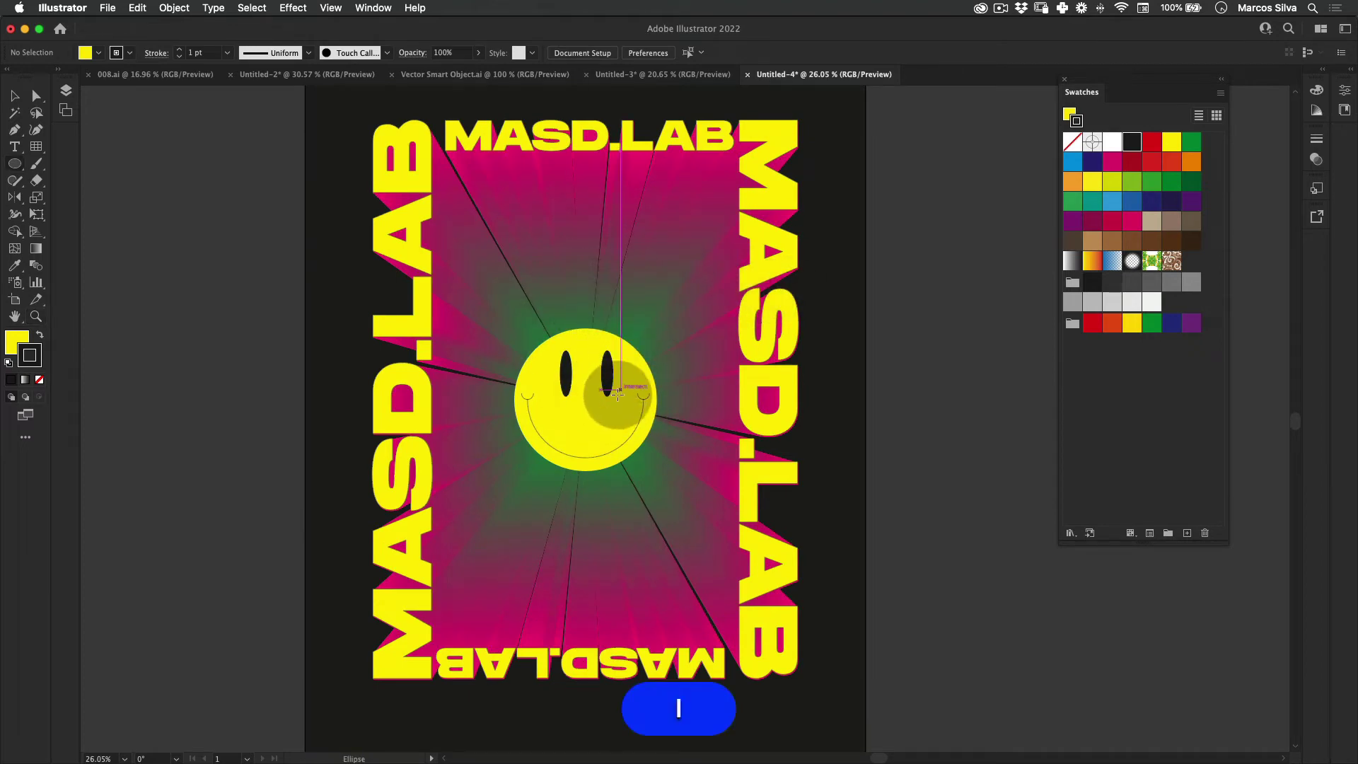
{"action": "left_click", "coordinate": [578, 407]}
{"action": "left_click", "coordinate": [610, 379], "text": "shift"}
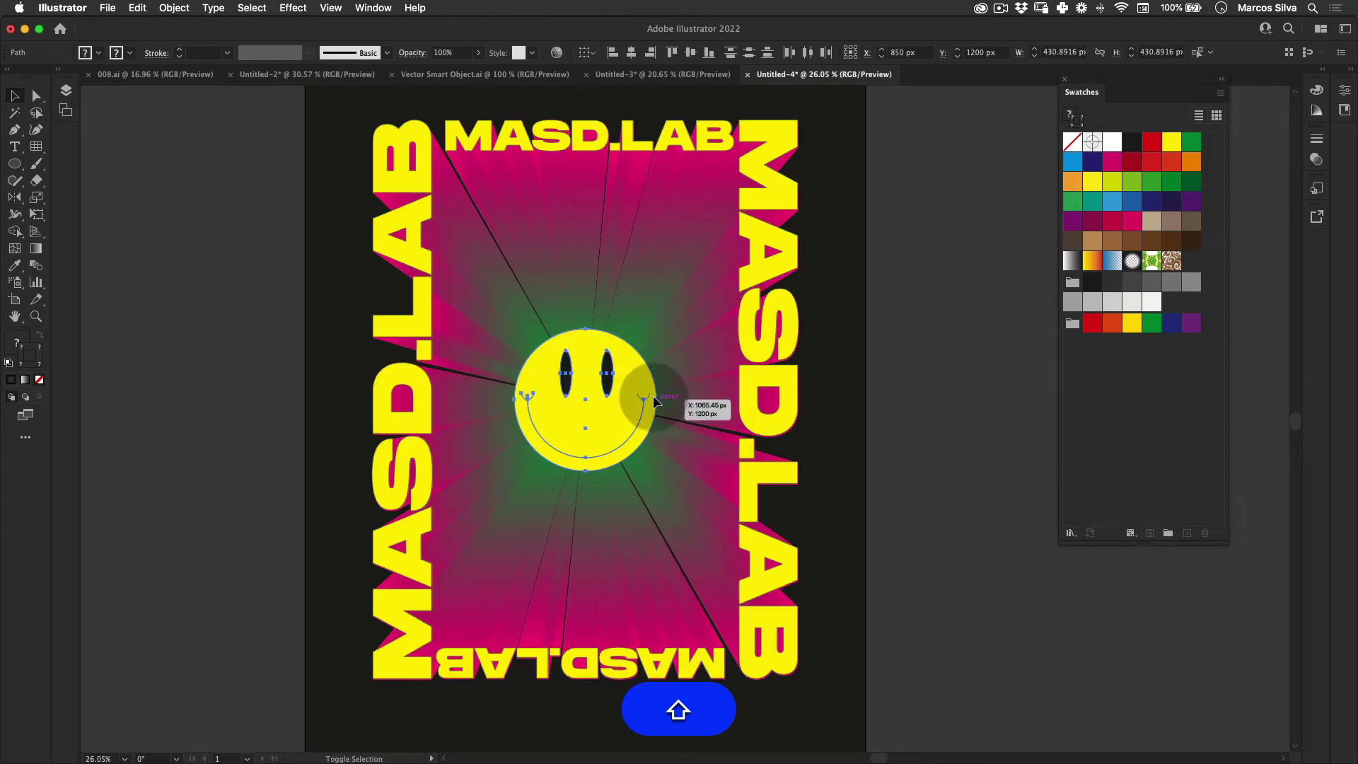
{"action": "key", "text": "shift+e"}
{"action": "left_click_drag", "start_coordinate": [654, 329], "coordinate": [613, 348]}
{"action": "left_click", "coordinate": [940, 286]}
Set the stroke weight of the smile line and both small end arcs to 3 pt.
{"action": "key", "text": "v"}
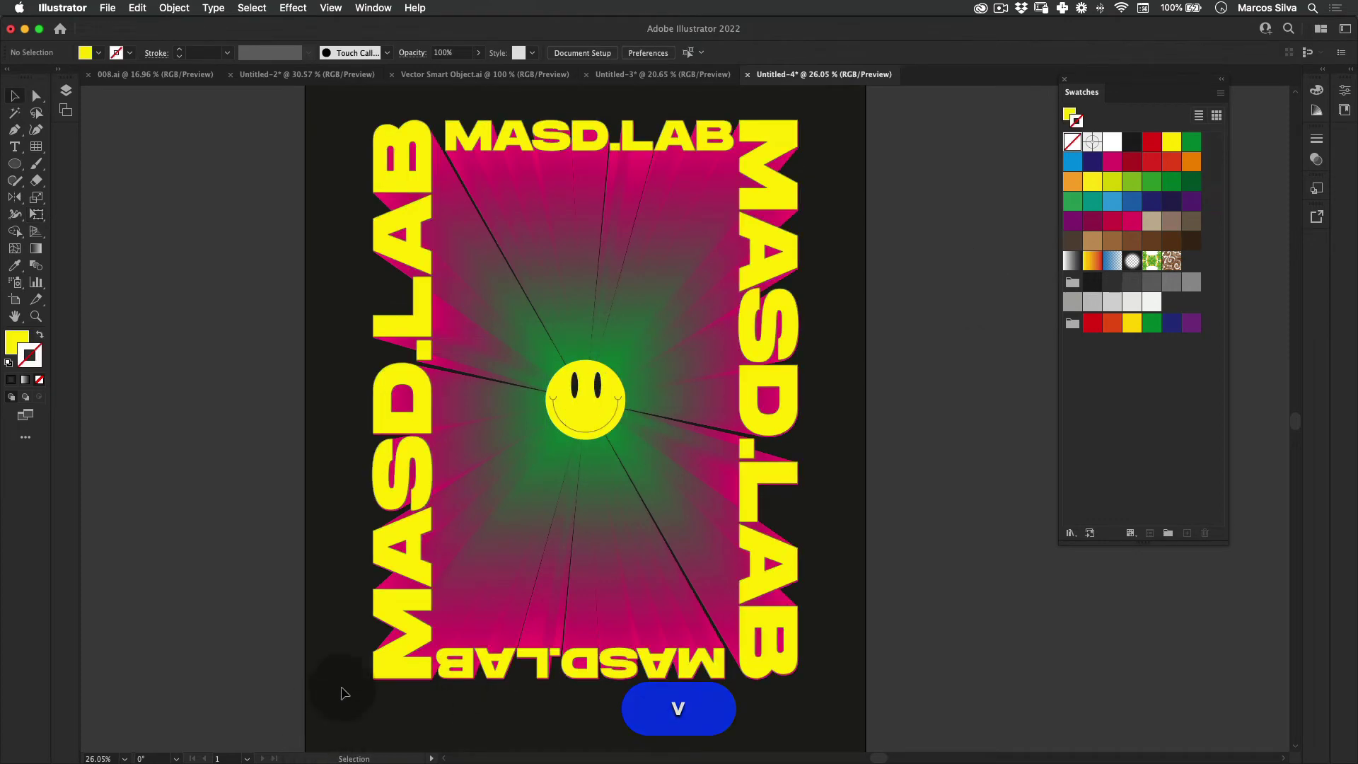
{"action": "left_click", "coordinate": [512, 409]}
{"action": "left_click", "coordinate": [551, 401]}
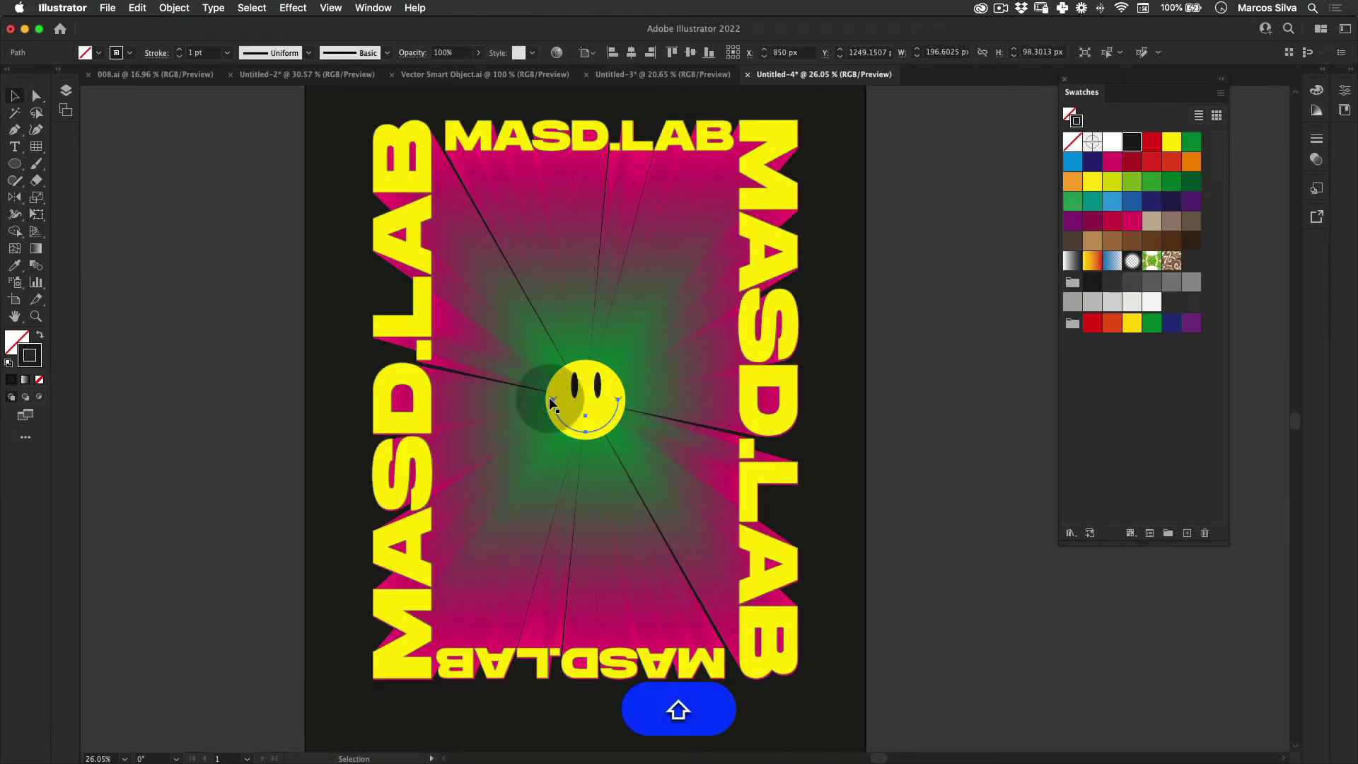
{"action": "left_click_drag", "start_coordinate": [582, 401], "coordinate": [742, 381]}
{"action": "key", "text": "v"}
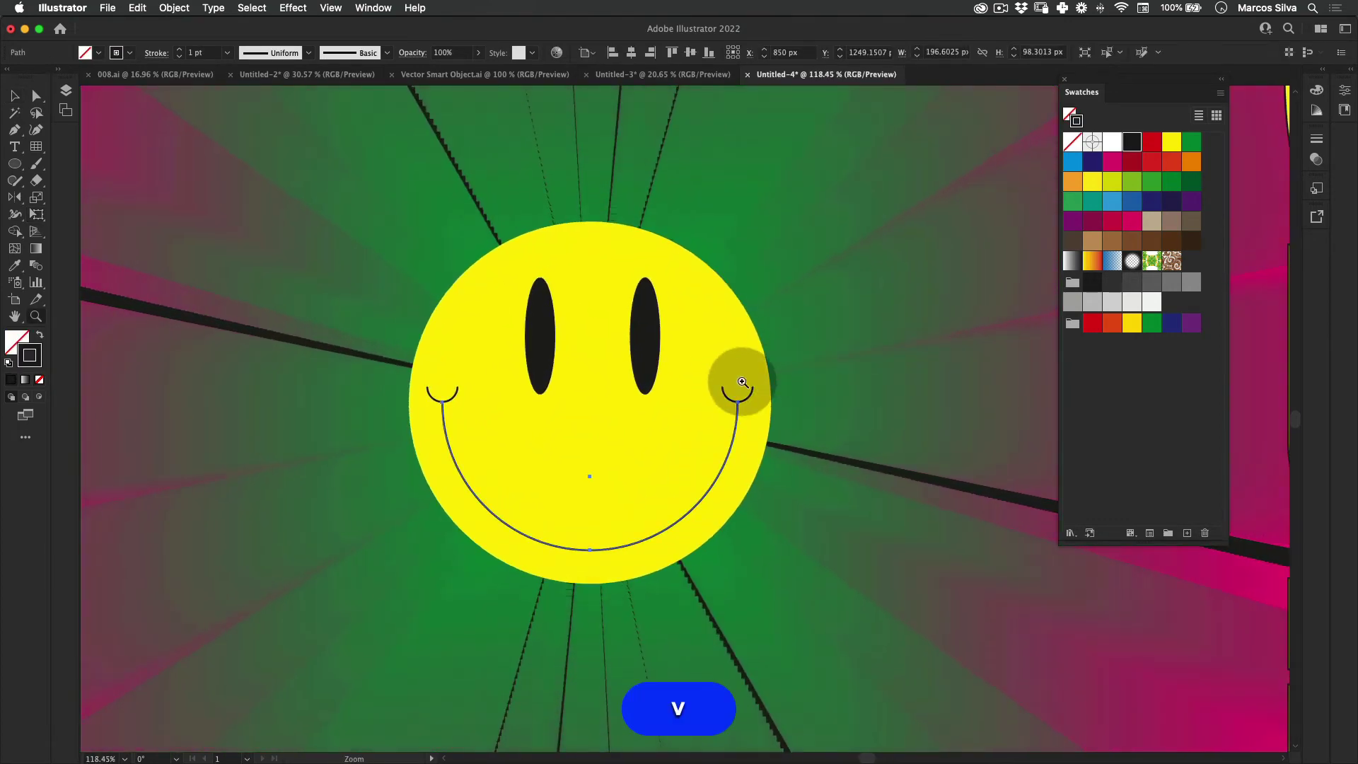
{"action": "left_click", "coordinate": [725, 394], "text": "shift"}
{"action": "left_click", "coordinate": [439, 405], "text": "shift"}
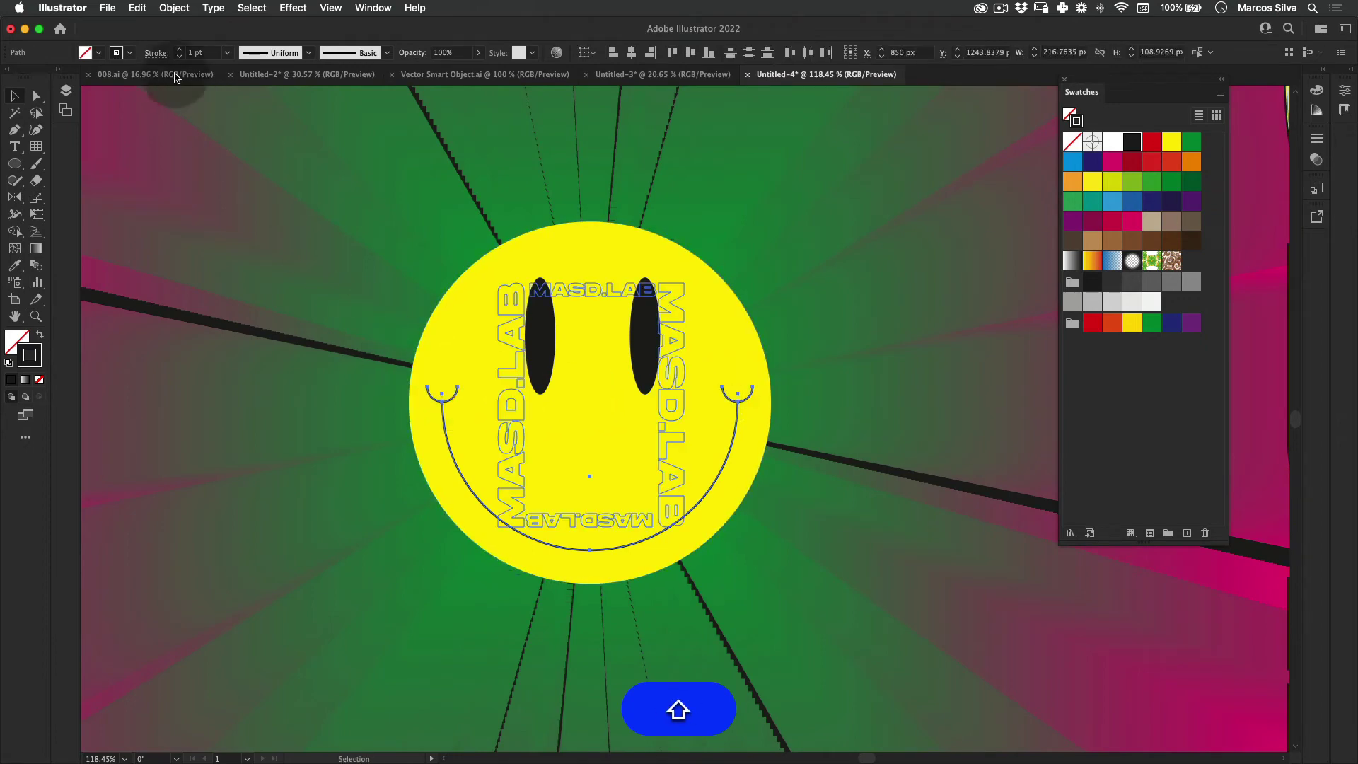
{"action": "left_click", "coordinate": [227, 53]}
{"action": "left_click", "coordinate": [251, 147]}
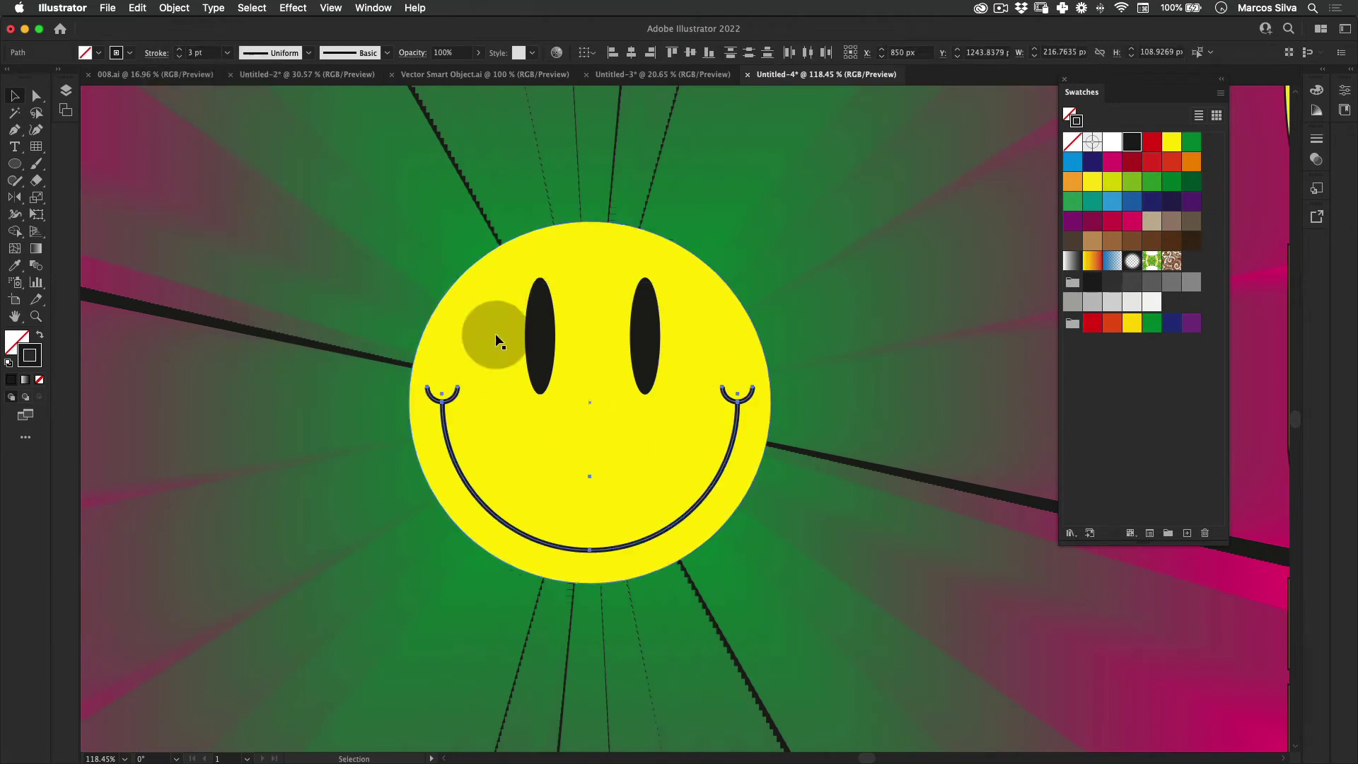
Draw a circle about 254 px across in the upper-left area of the blend and give it a green fill without a stroke.
{"action": "key", "text": "z"}
{"action": "left_click_drag", "start_coordinate": [755, 301], "coordinate": [418, 377]}
{"action": "key", "text": "v"}
{"action": "left_click", "coordinate": [418, 376]}
{"action": "key", "text": "space"}
{"action": "left_click_drag", "start_coordinate": [635, 354], "coordinate": [521, 441]}
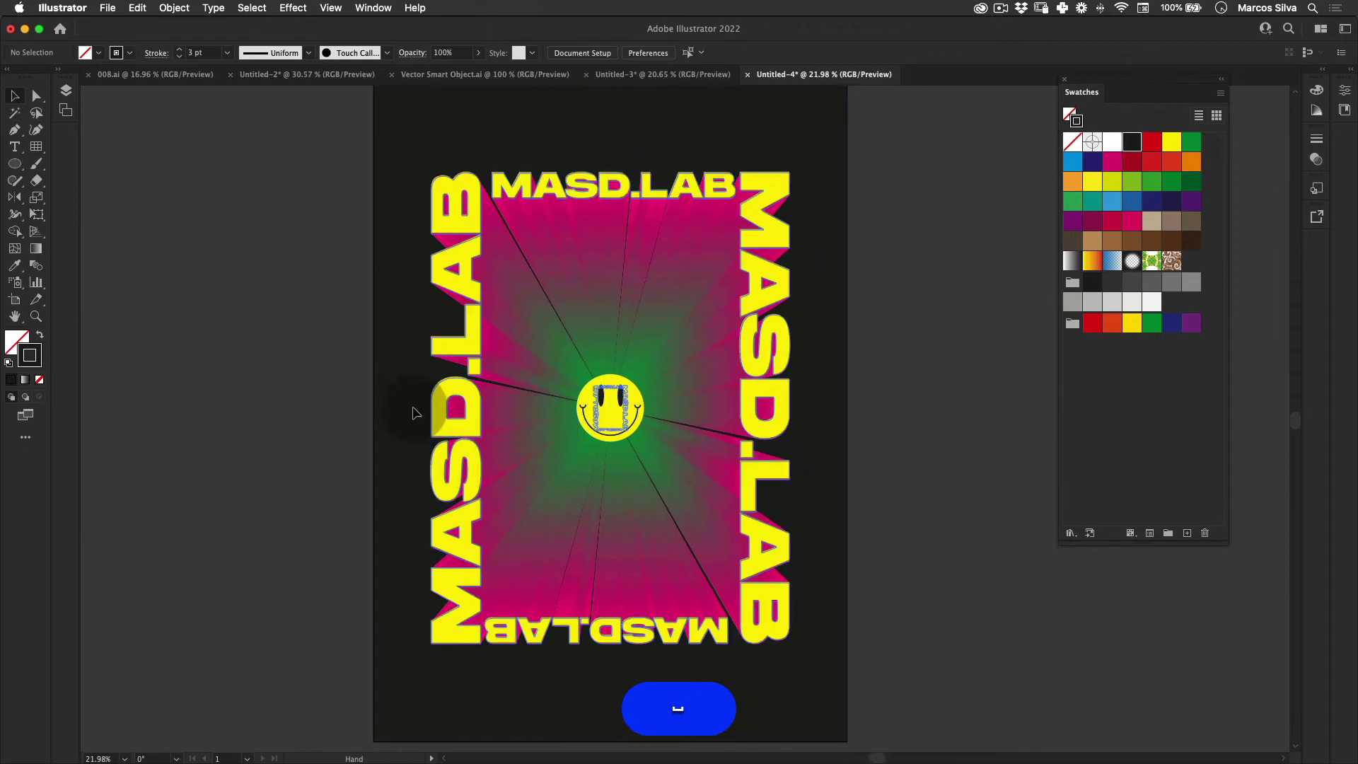
{"action": "key", "text": "v"}
{"action": "left_click", "coordinate": [17, 164]}
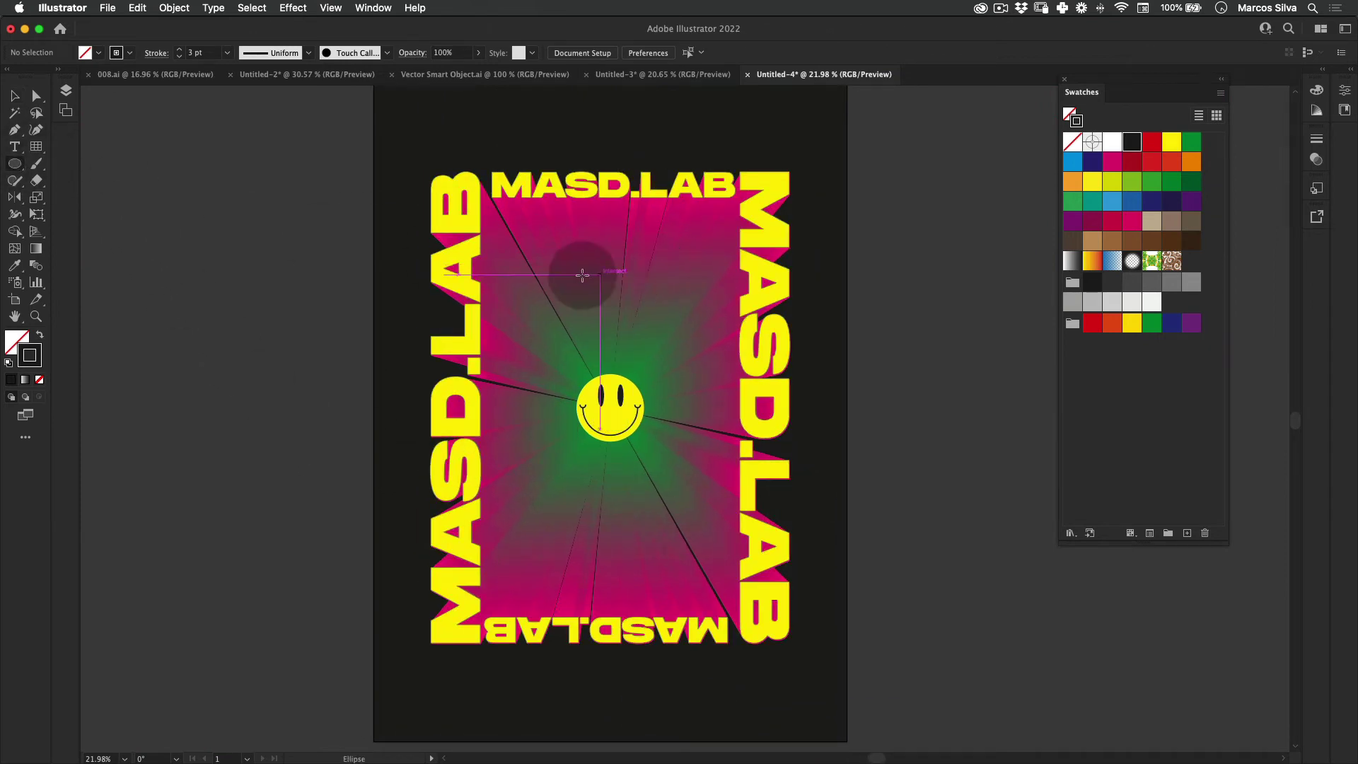
{"action": "left_click_drag", "start_coordinate": [538, 265], "coordinate": [571, 263]}
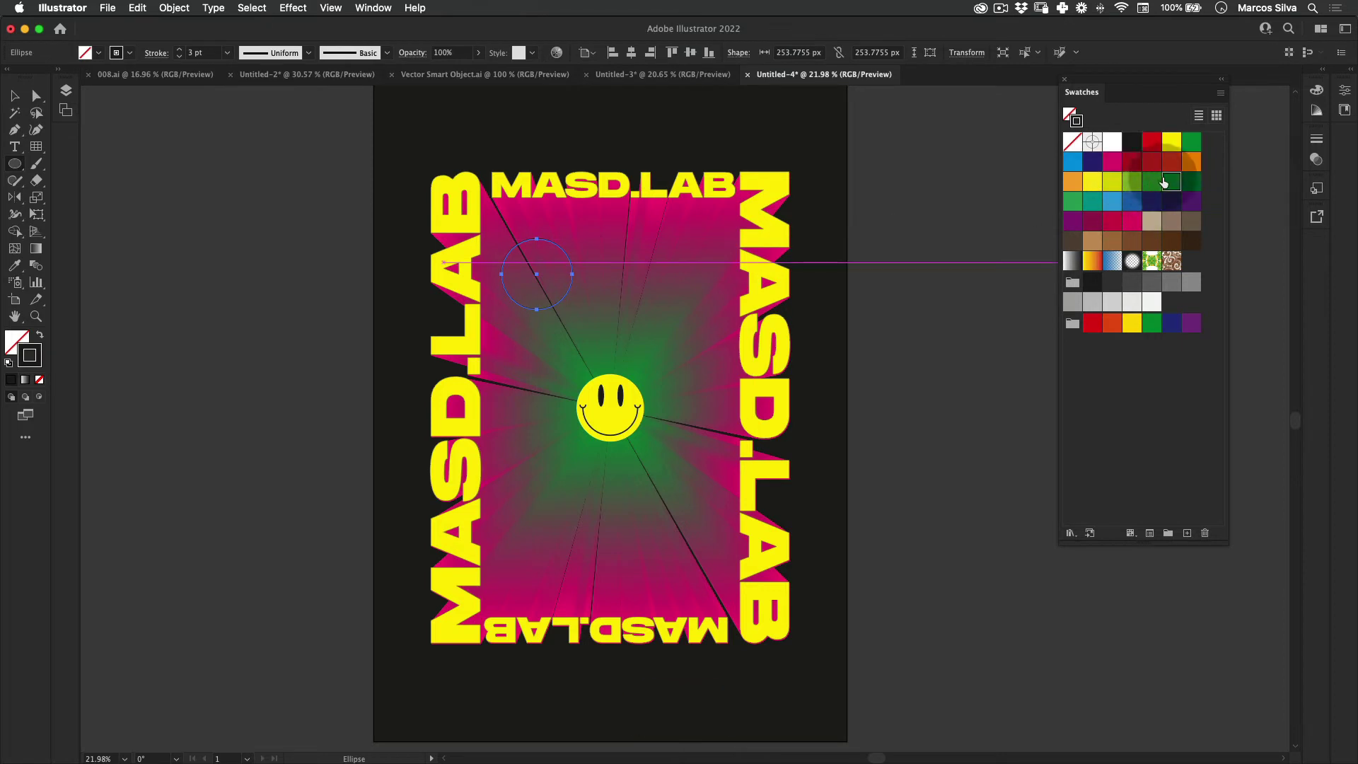
{"action": "left_click", "coordinate": [40, 335]}
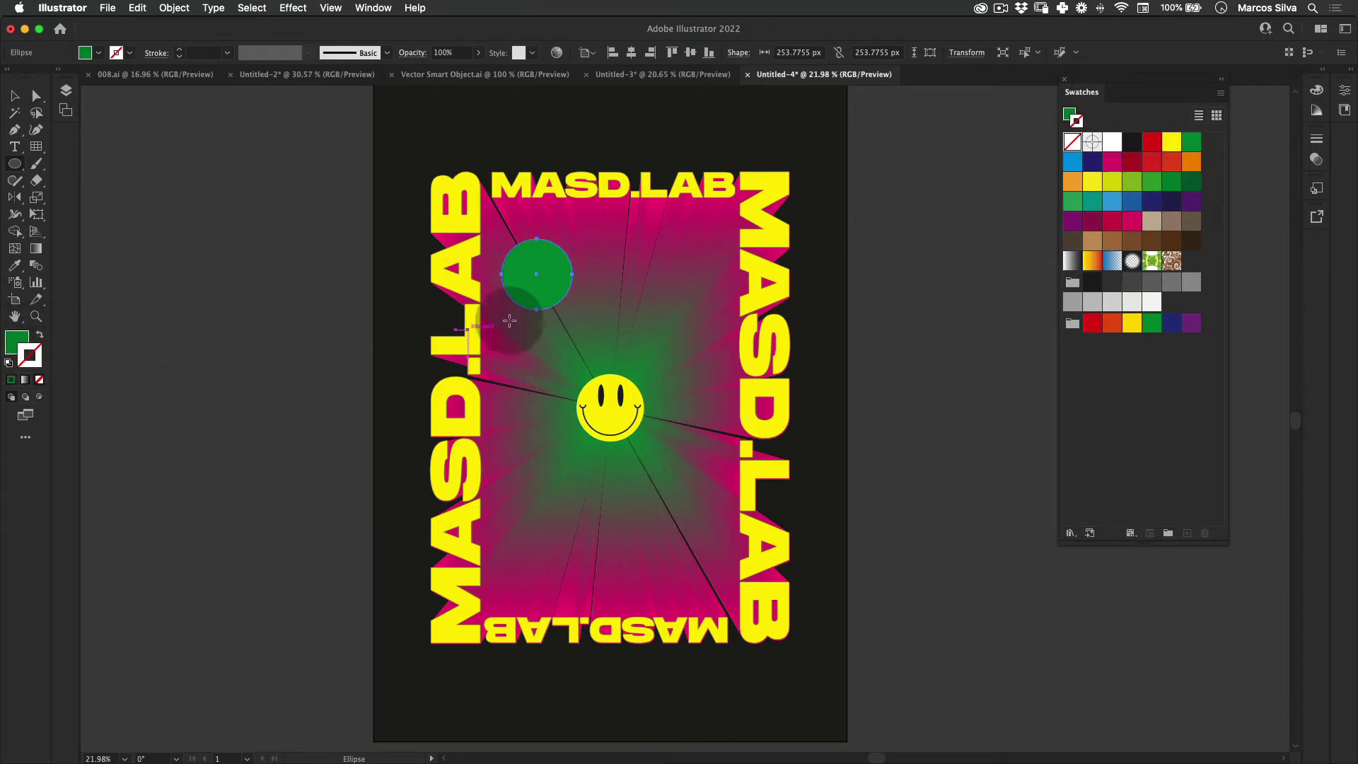
Move the green circle slightly up and to the left and change its fill to a lighter green, without a stroke.
{"action": "key", "text": "v"}
{"action": "left_click_drag", "start_coordinate": [562, 283], "coordinate": [557, 272]}
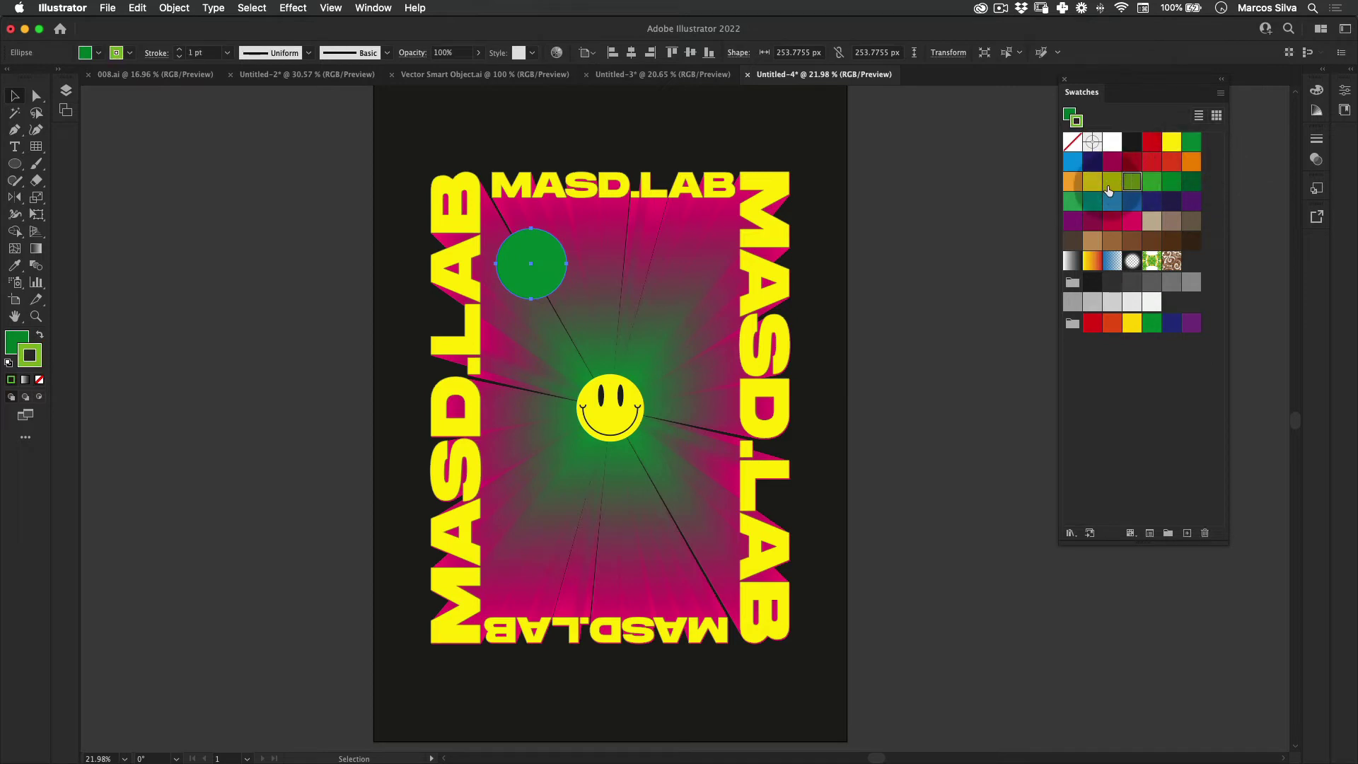
{"action": "key", "text": "cmd+z"}
{"action": "key", "text": "x"}
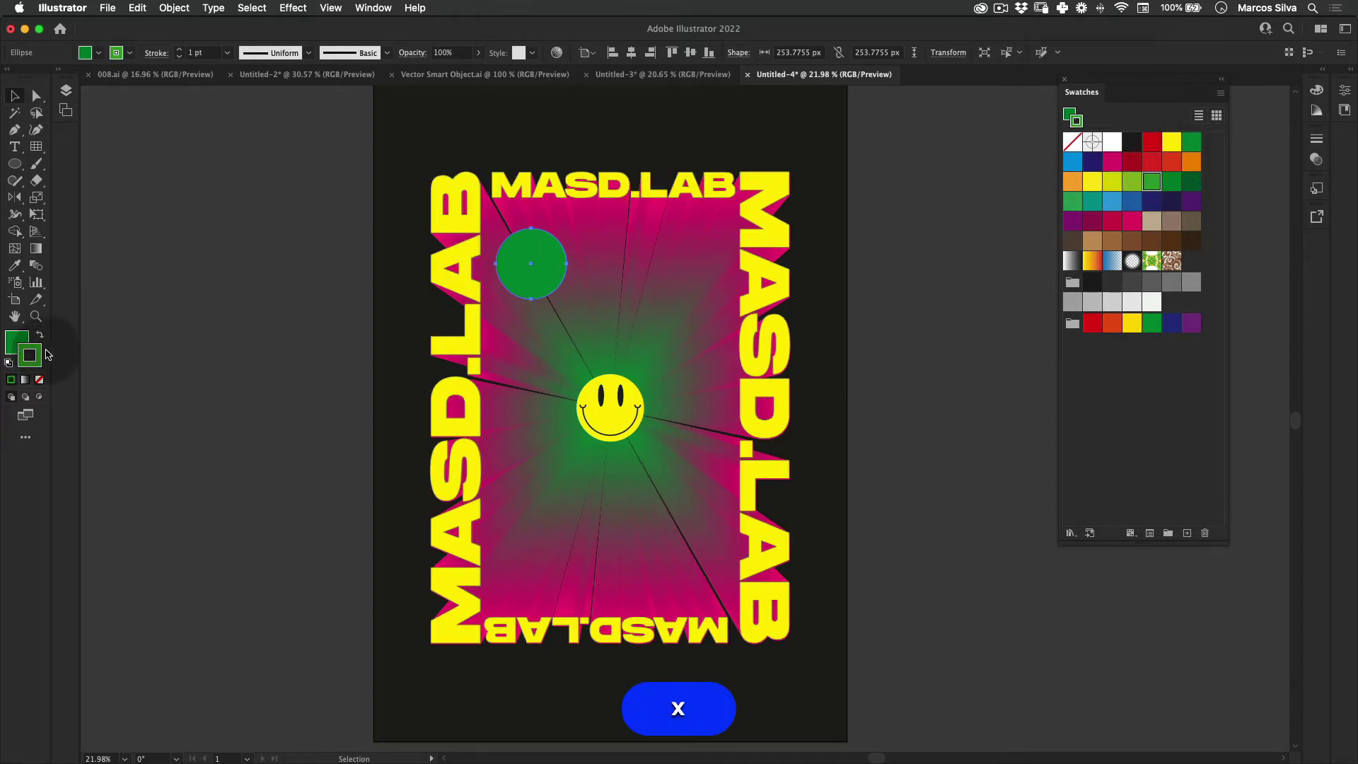
{"action": "left_click", "coordinate": [1152, 185]}
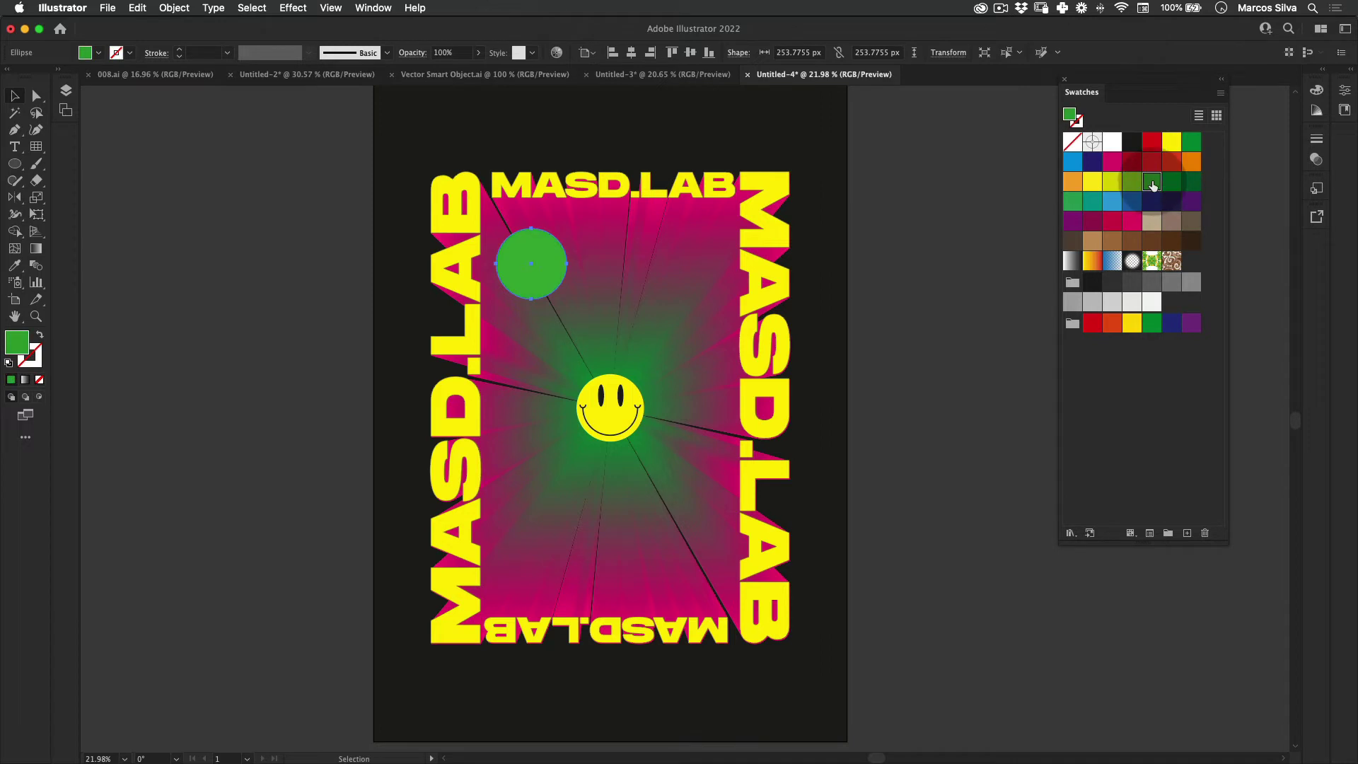
{"action": "key", "text": "v"}
{"action": "left_click", "coordinate": [925, 244]}
Duplicate the green circle towards the centre of the poster and scale the copy down to about 48 px across.
{"action": "left_click_drag", "start_coordinate": [532, 284], "coordinate": [584, 318]}
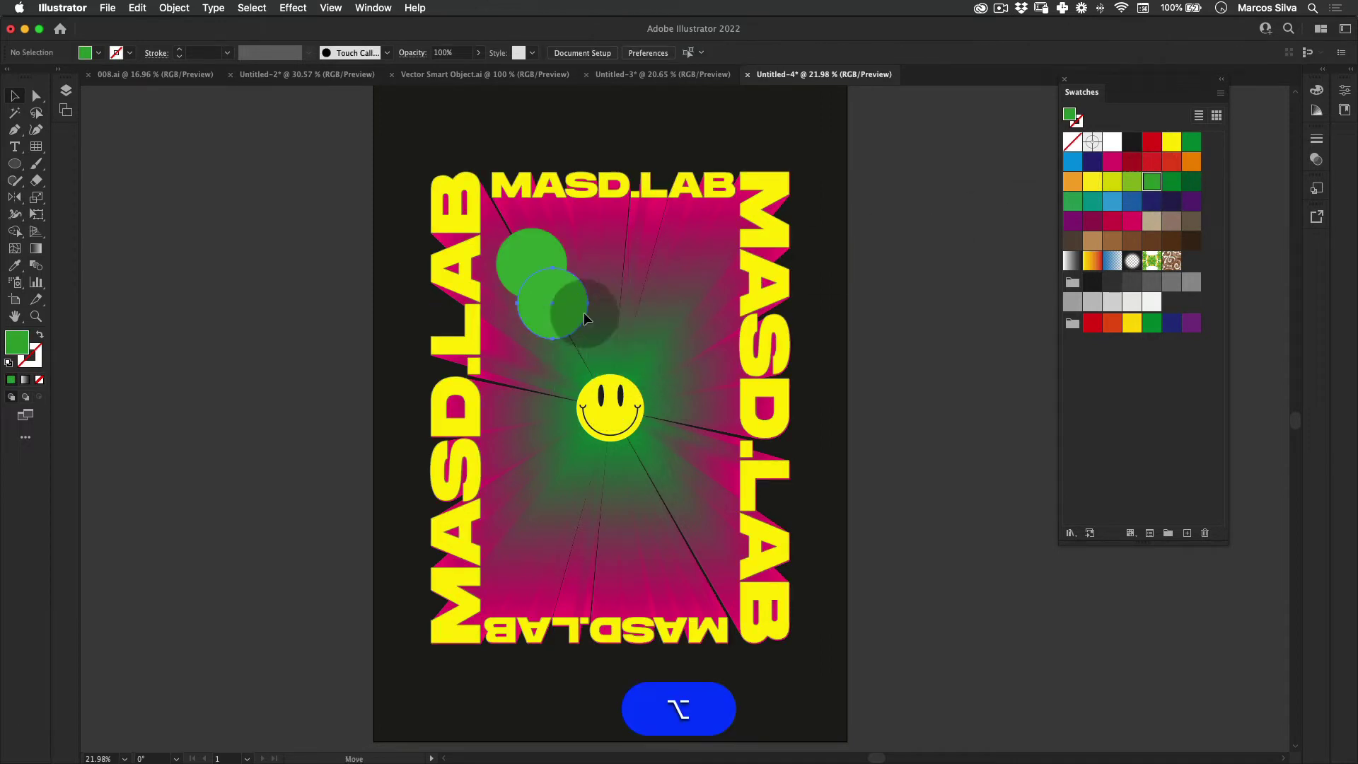
{"action": "key", "text": "e"}
{"action": "left_click_drag", "start_coordinate": [652, 345], "coordinate": [637, 315]}
{"action": "key", "text": "z"}
{"action": "left_click", "coordinate": [635, 326]}
{"action": "key", "text": "v"}
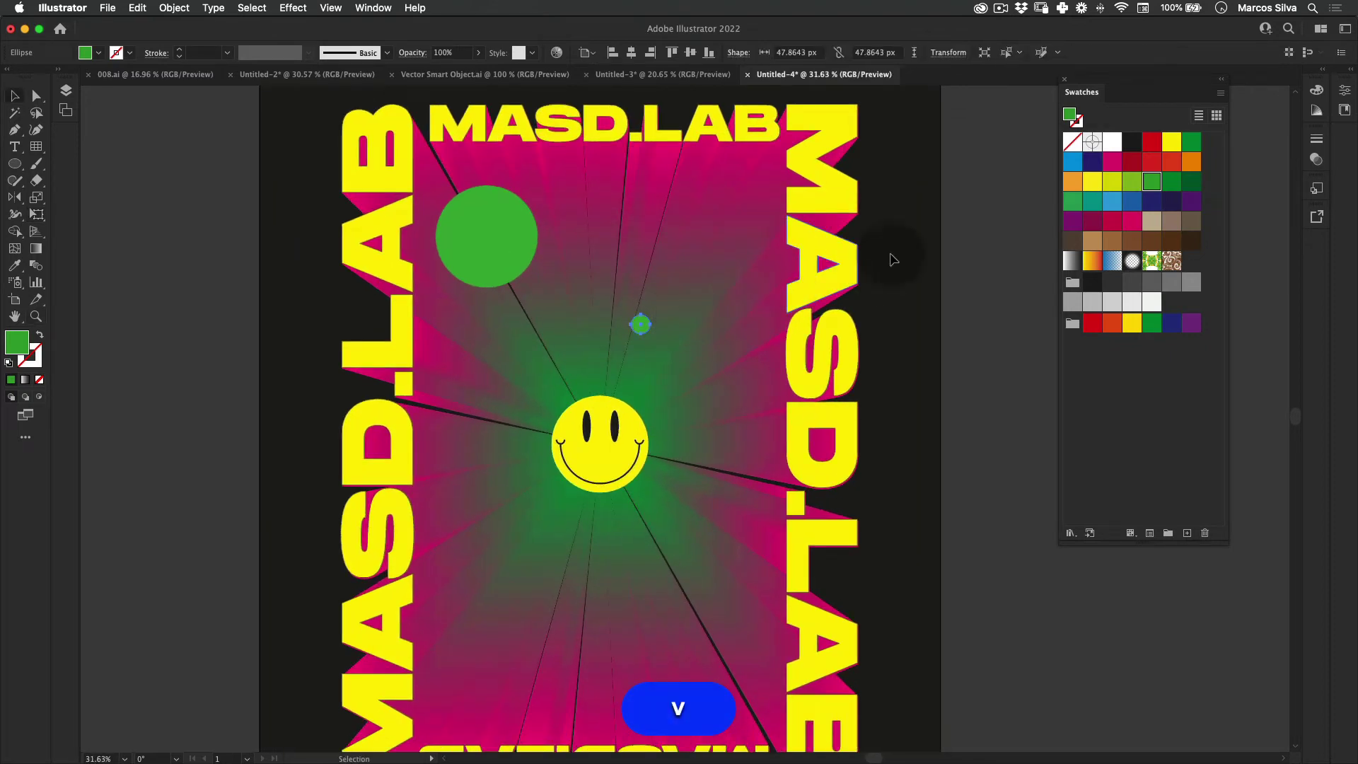
Fill the small circle with magenta and place it just above and to the left of the smiley face.
{"action": "left_click", "coordinate": [1130, 222]}
{"action": "key", "text": "v"}
{"action": "left_click_drag", "start_coordinate": [556, 385], "coordinate": [557, 384]}
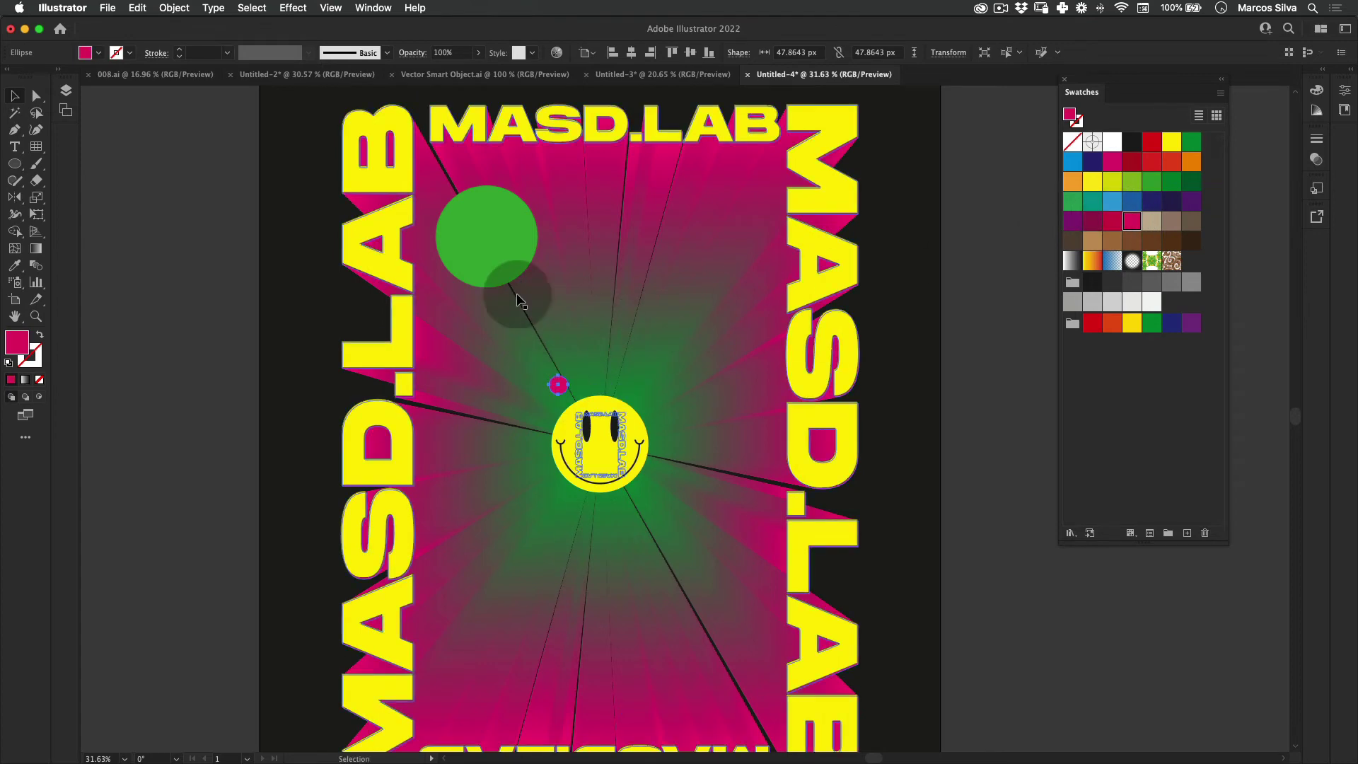
Blend the magenta circle with the large green circle and bring the green circle to the front inside the blend.
{"action": "left_click", "coordinate": [457, 242], "text": "shift"}
{"action": "key", "text": "alt+shift+super+b"}
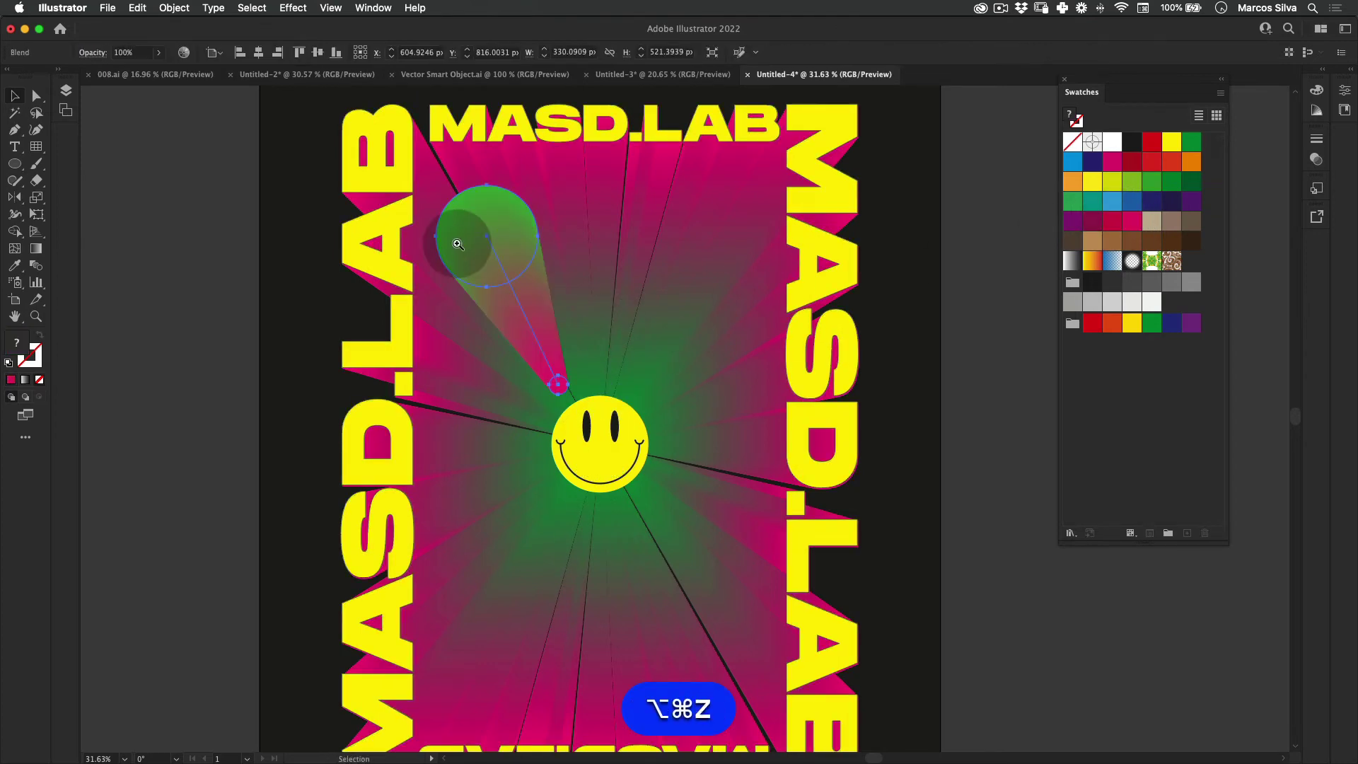
{"action": "left_click_drag", "start_coordinate": [530, 354], "coordinate": [587, 380]}
{"action": "key", "text": "v"}
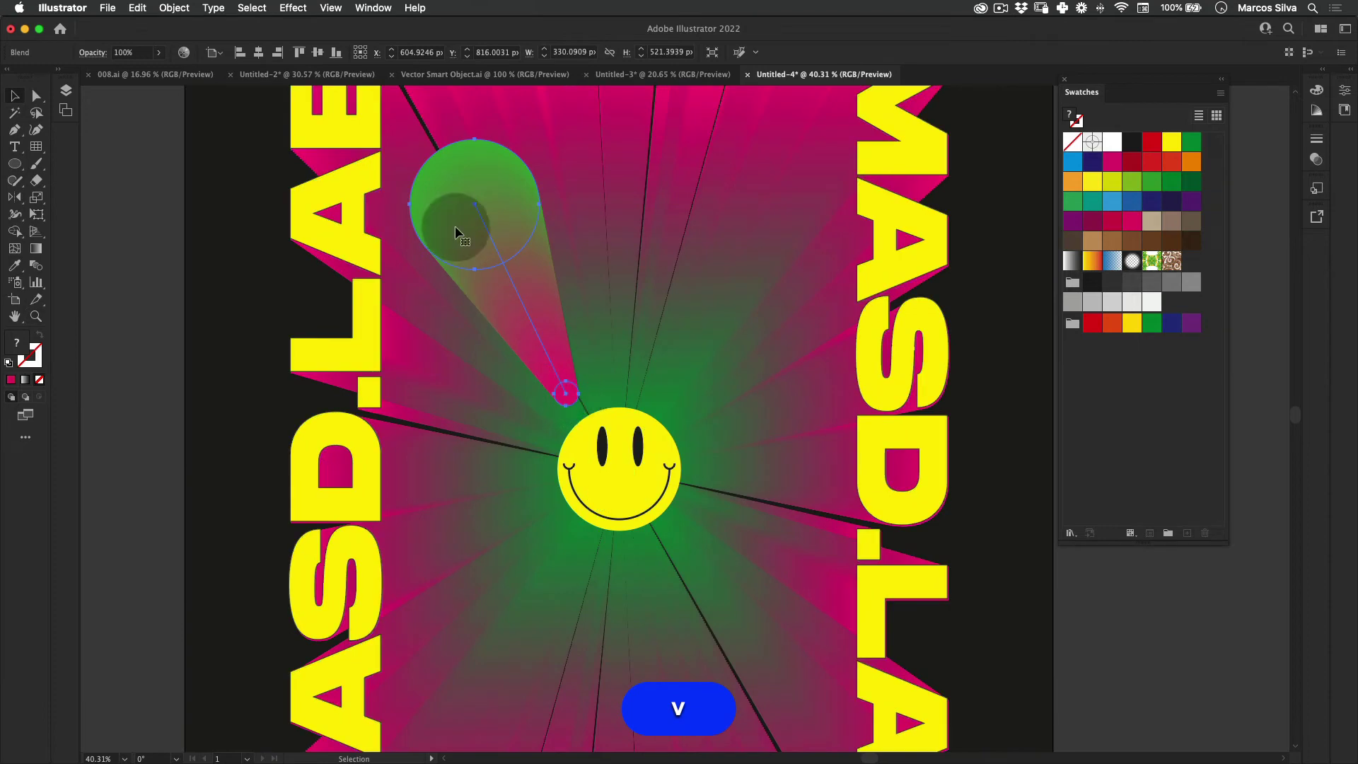
{"action": "double_click", "coordinate": [463, 175]}
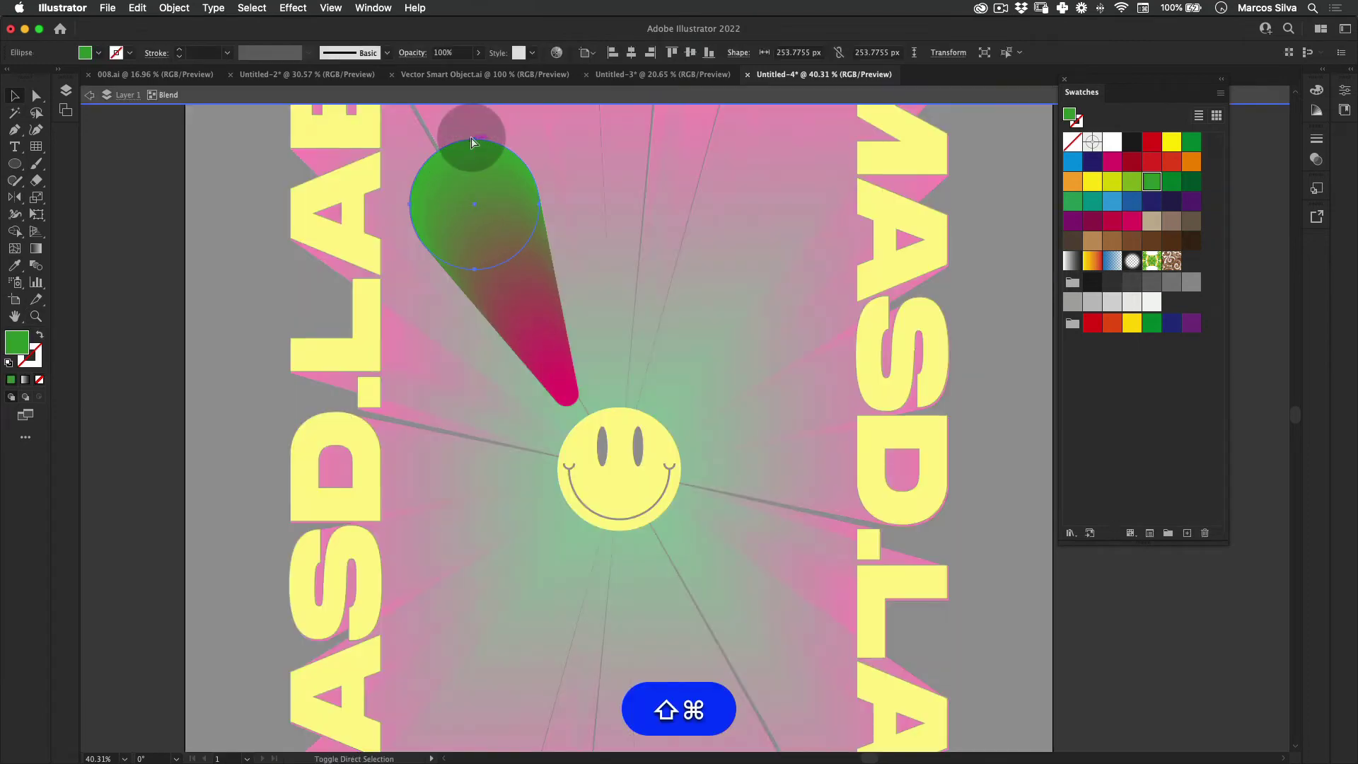
{"action": "key", "text": "shift+super+bracketright"}
{"action": "left_click_drag", "start_coordinate": [511, 284], "coordinate": [403, 316]}
{"action": "key", "text": "v"}
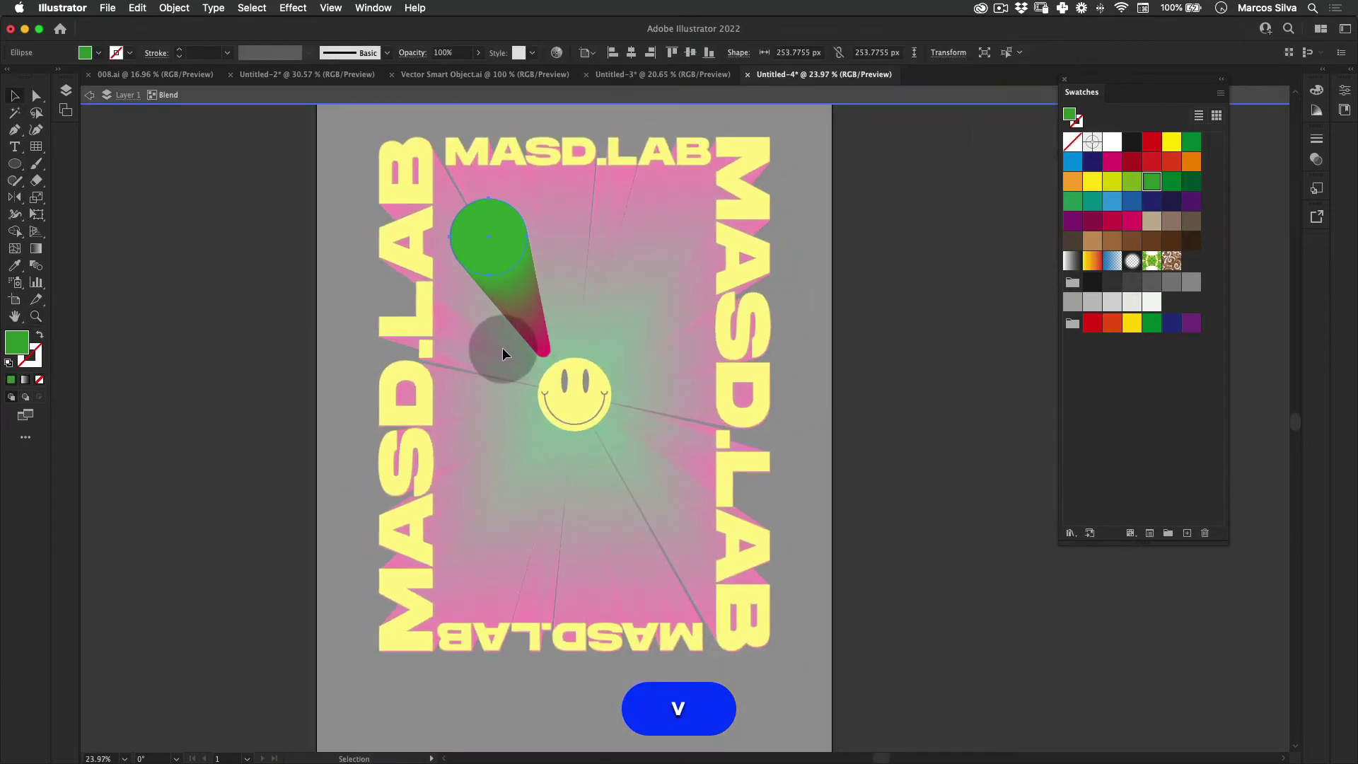
Move the blend's small magenta circle onto the upper-left edge of the smiley face and leave isolation mode.
{"action": "double_click", "coordinate": [502, 347]}
{"action": "left_click_drag", "start_coordinate": [531, 366], "coordinate": [597, 382]}
{"action": "double_click", "coordinate": [592, 329]}
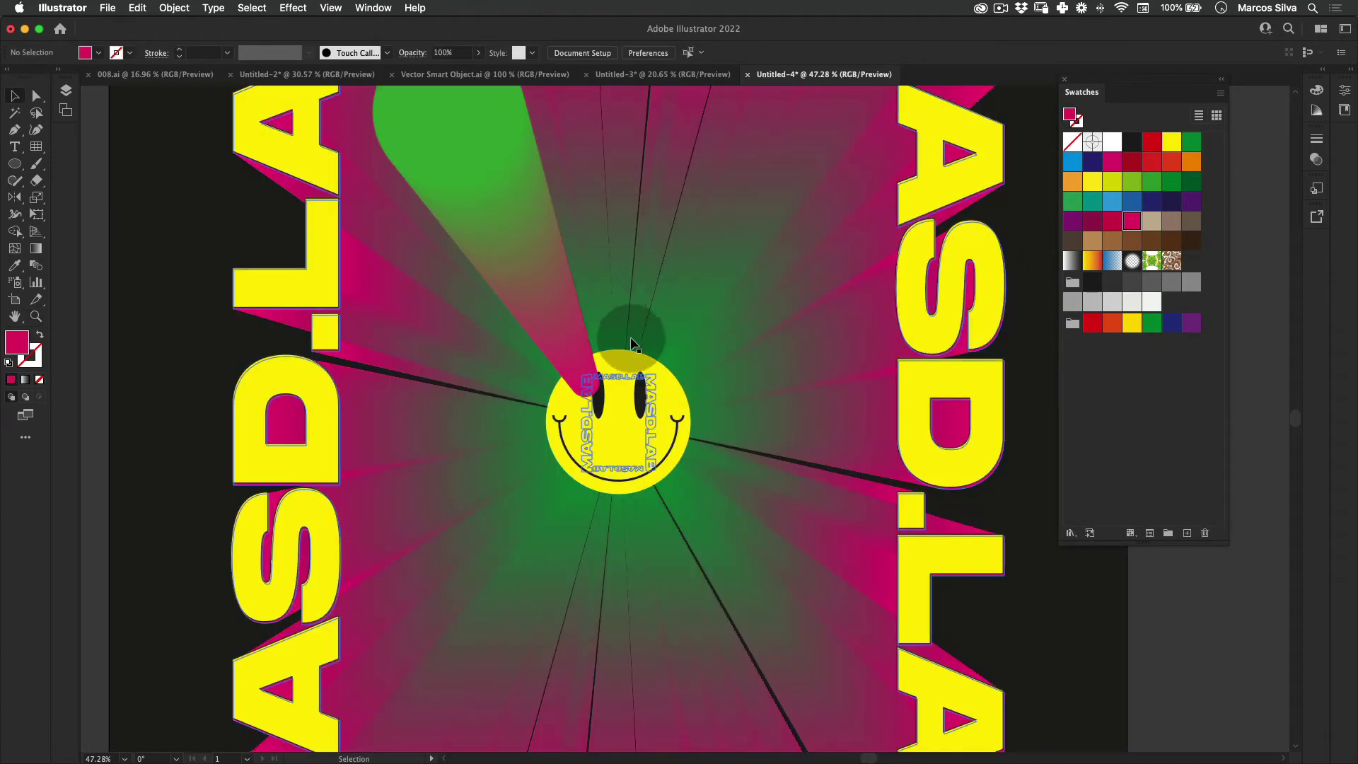
Cut the smiley face's circle, eyes and smile, paste them in front on a new top layer and lock that layer.
{"action": "left_click", "coordinate": [634, 354]}
{"action": "left_click", "coordinate": [602, 392], "text": "shift"}
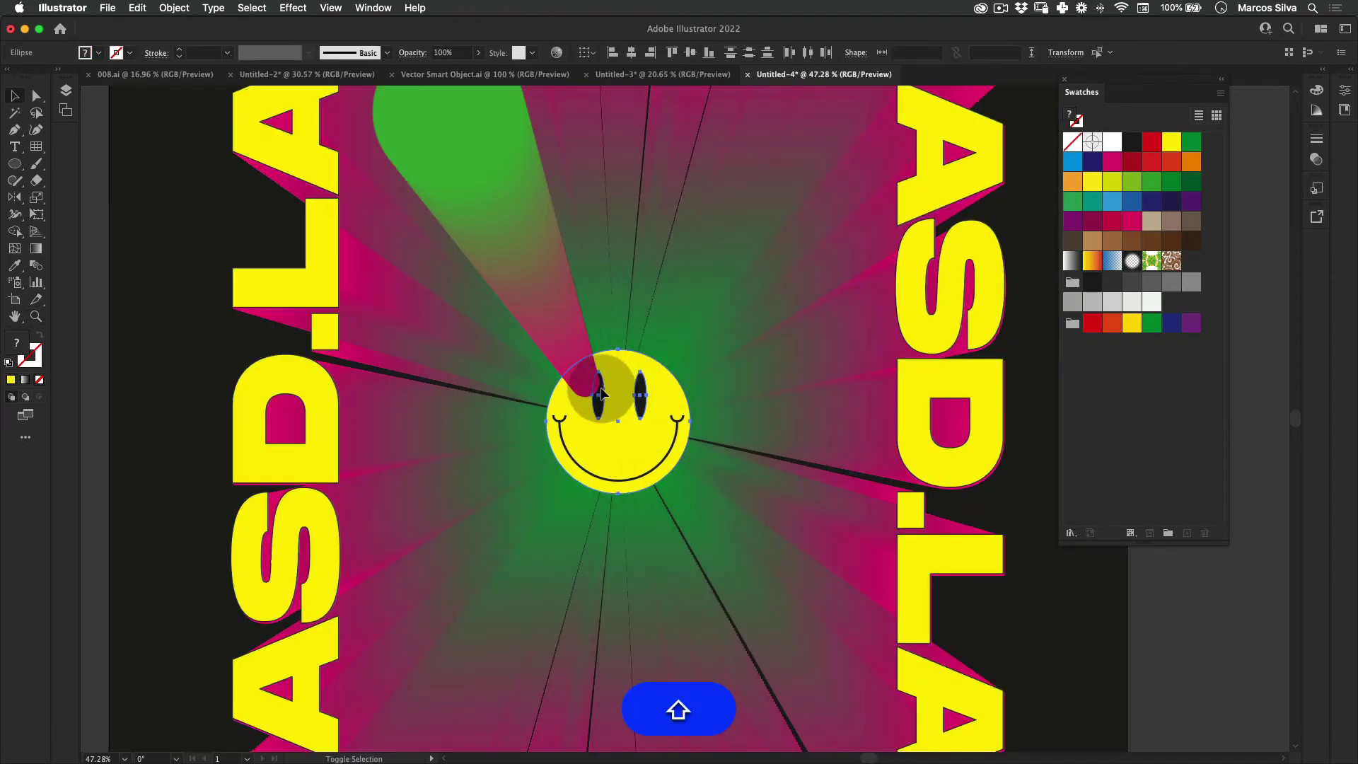
{"action": "left_click", "coordinate": [563, 436], "text": "shift"}
{"action": "left_click", "coordinate": [679, 423], "text": "shift"}
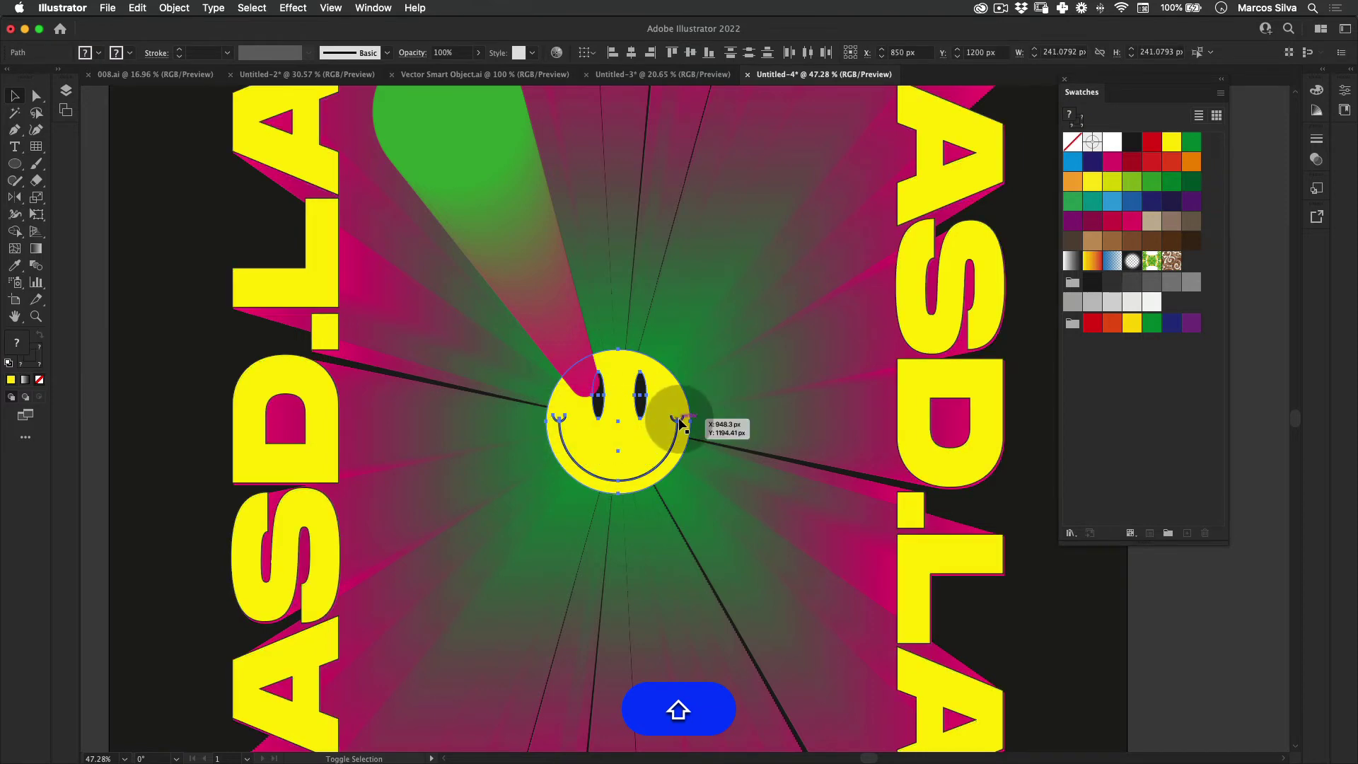
{"action": "key", "text": "super+x"}
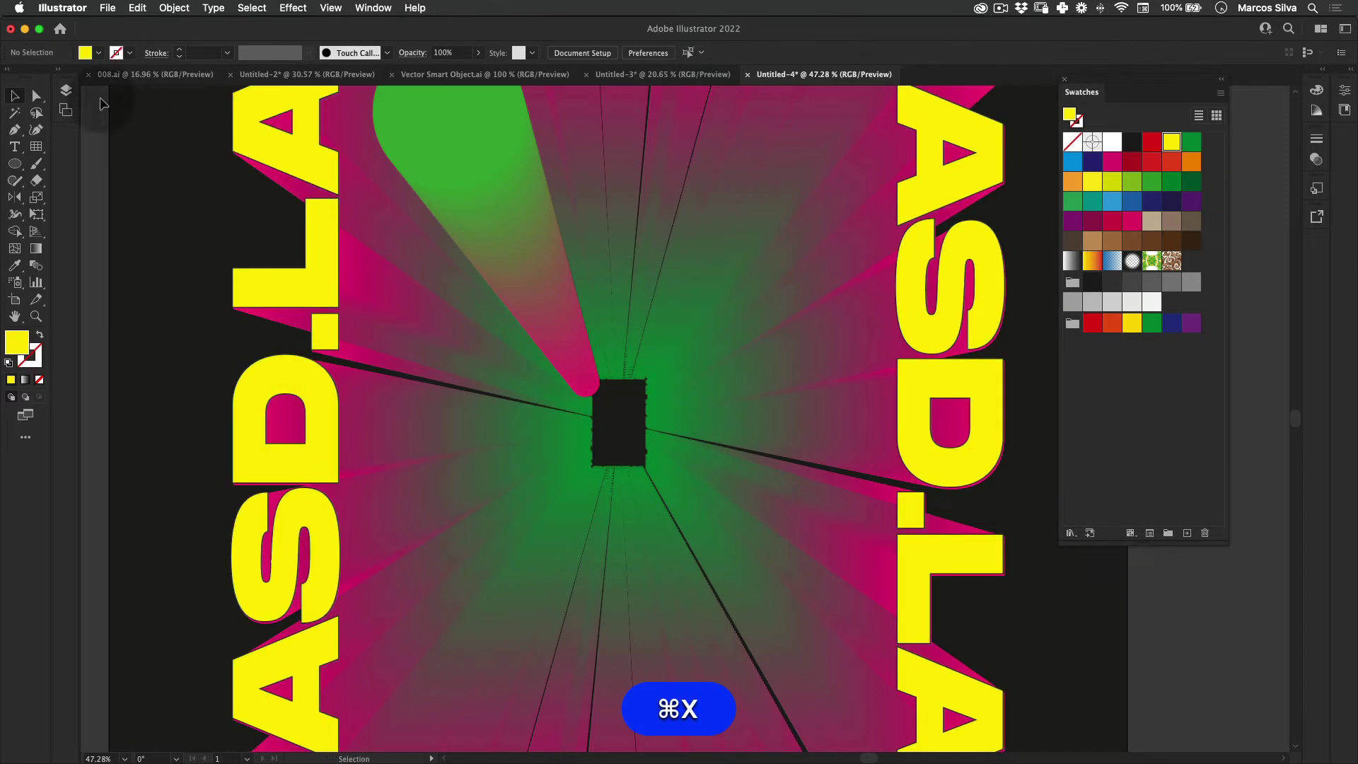
{"action": "left_click", "coordinate": [66, 90]}
{"action": "left_click", "coordinate": [241, 285]}
{"action": "key", "text": "super+f"}
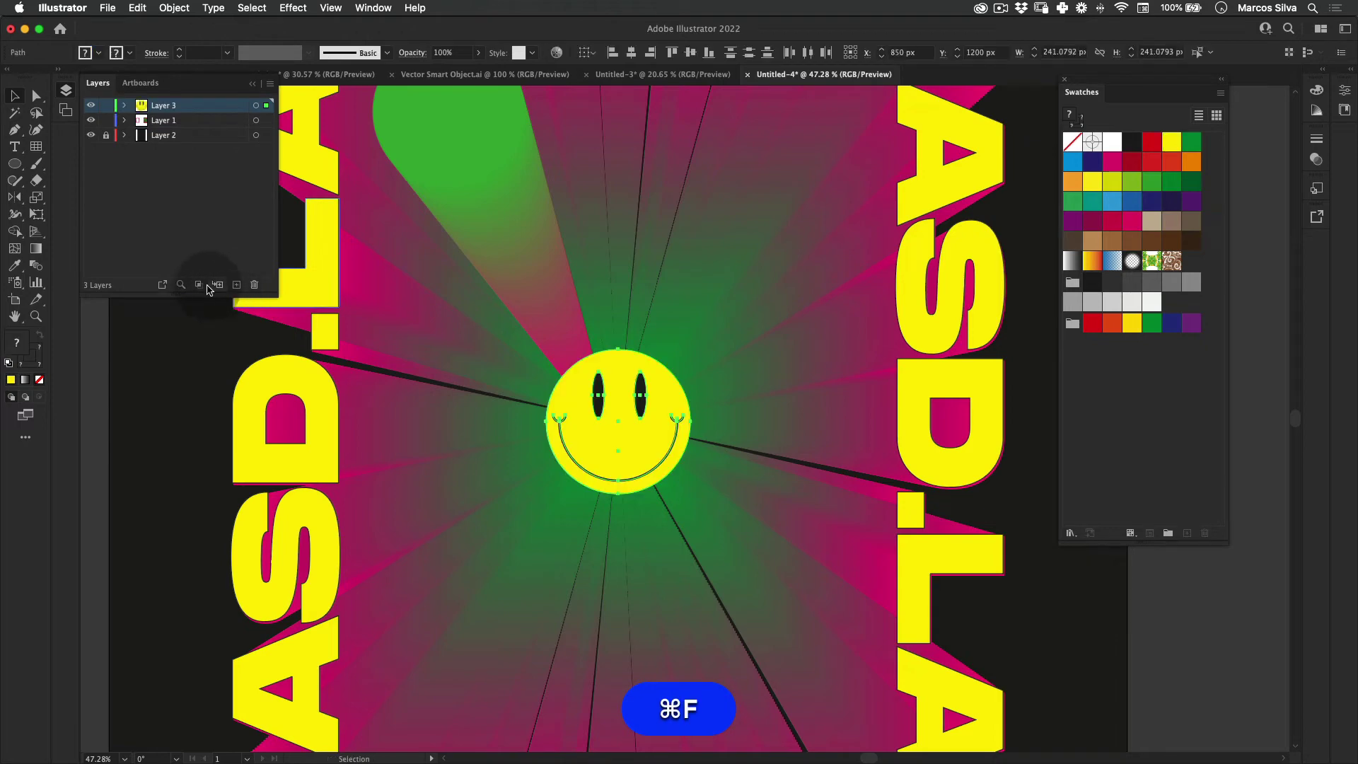
{"action": "left_click", "coordinate": [106, 105]}
{"action": "left_click", "coordinate": [457, 350]}
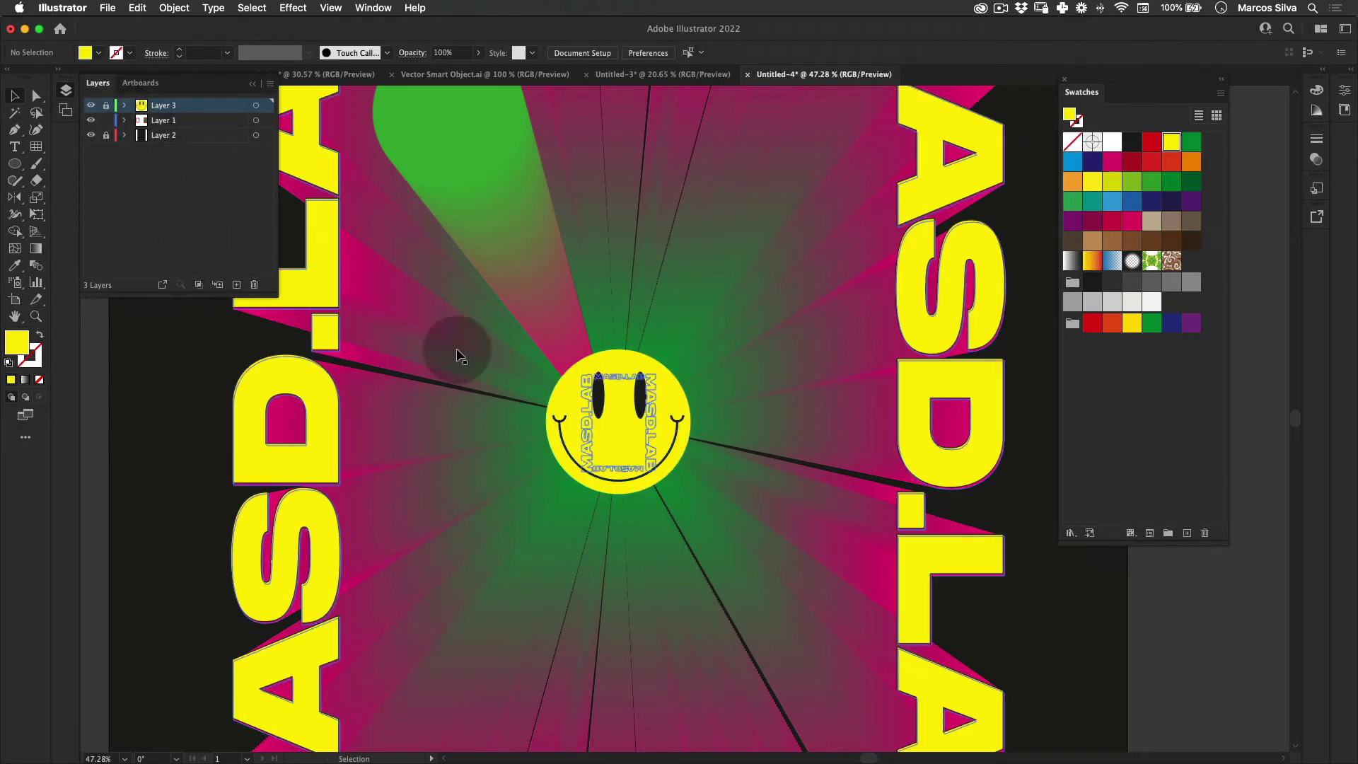
Enlarge the large green circle inside its blend to about 327 px across and leave isolation mode.
{"action": "key", "text": "z"}
{"action": "left_click_drag", "start_coordinate": [597, 273], "coordinate": [493, 326]}
{"action": "key", "text": "v"}
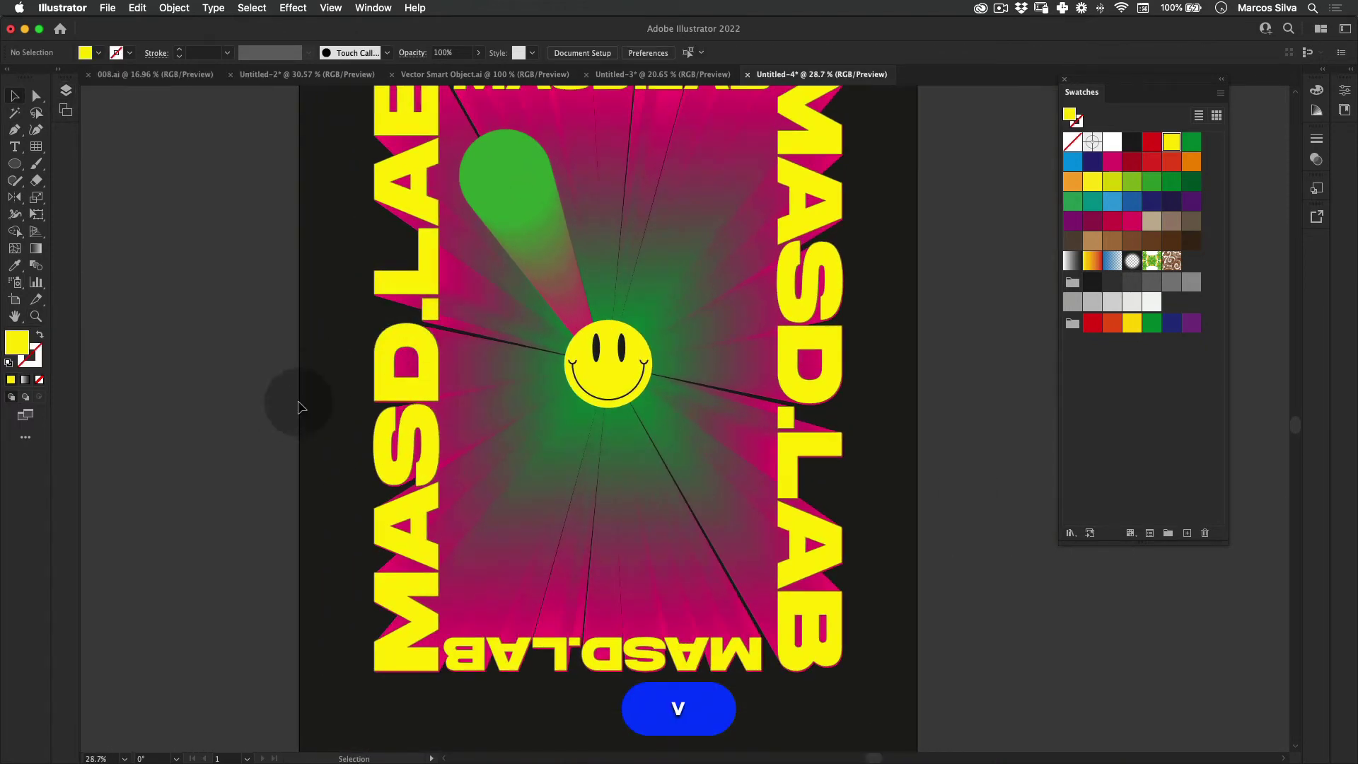
{"action": "scroll", "coordinate": [299, 406], "scroll_direction": "up", "scroll_amount": 2}
{"action": "double_click", "coordinate": [516, 206]}
{"action": "left_click_drag", "start_coordinate": [516, 206], "coordinate": [559, 148]}
{"action": "key", "text": "e"}
{"action": "key", "text": "v"}
{"action": "double_click", "coordinate": [267, 336]}
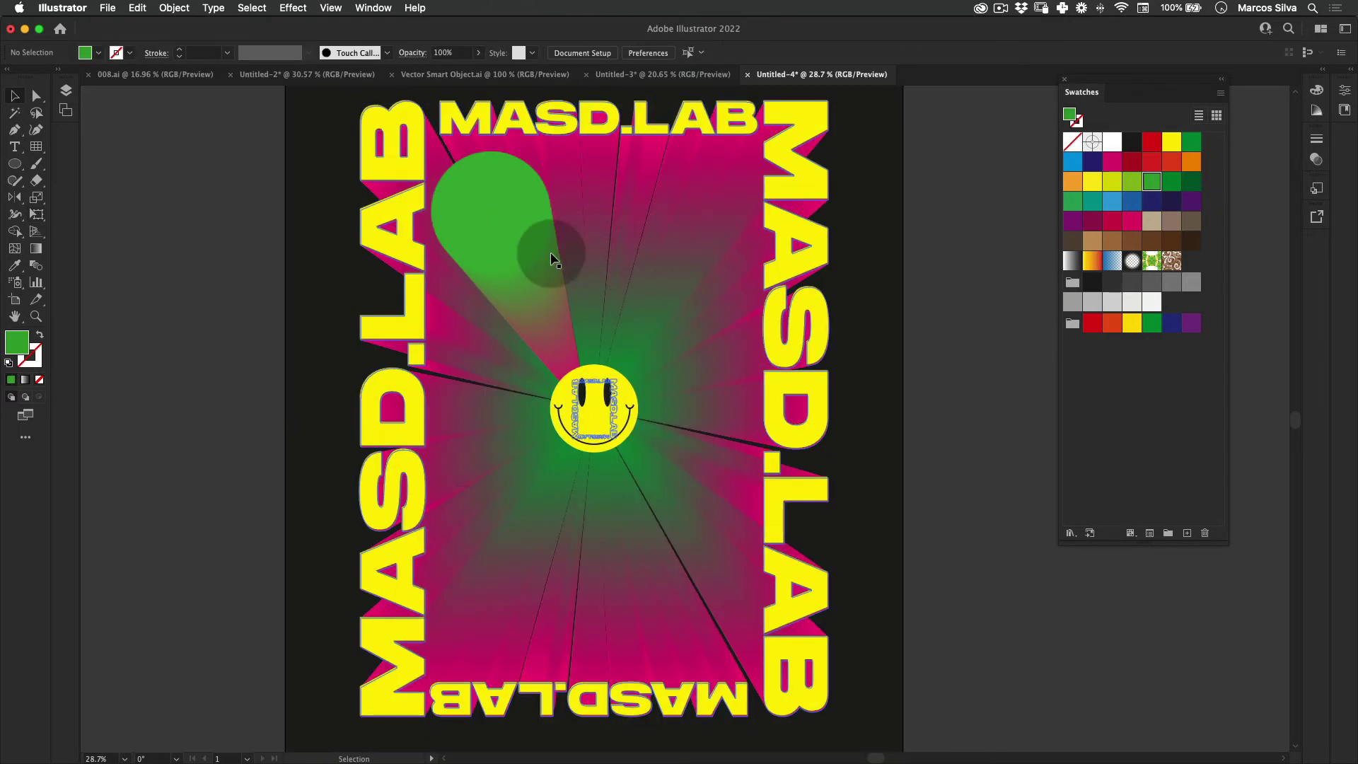
Duplicate the green blend in place and move the copy's large circle to the upper-right area inside the title frame.
{"action": "key", "text": "alt+v"}
{"action": "left_click_drag", "start_coordinate": [573, 273], "coordinate": [593, 397]}
{"action": "key", "text": "v"}
{"action": "double_click", "coordinate": [644, 379]}
{"action": "key", "text": "space"}
{"action": "left_click_drag", "start_coordinate": [568, 215], "coordinate": [733, 222]}
{"action": "key", "text": "v"}
{"action": "left_click", "coordinate": [733, 222]}
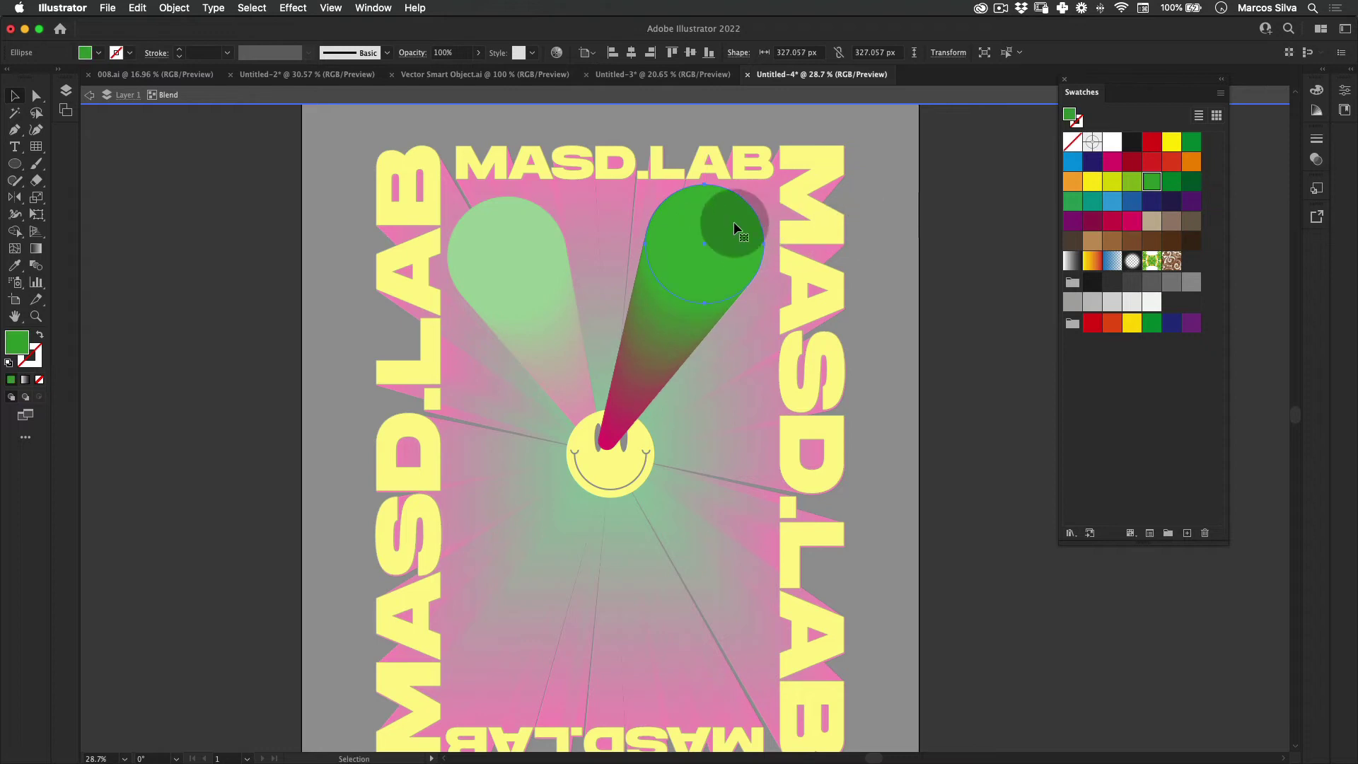
Fill the copied blend's large circle with purple and leave isolation mode.
{"action": "left_click", "coordinate": [1191, 322]}
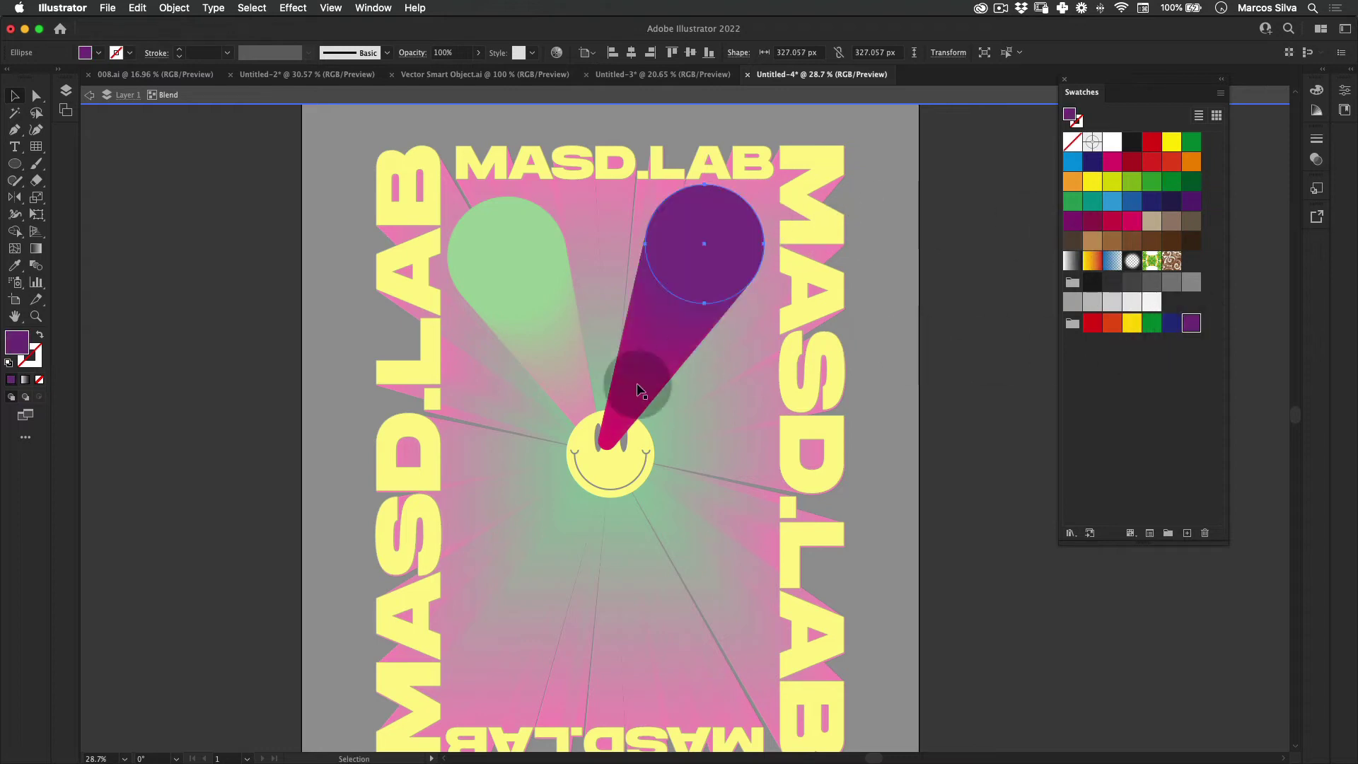
{"action": "key", "text": "v"}
{"action": "double_click", "coordinate": [960, 221]}
{"action": "key", "text": "space"}
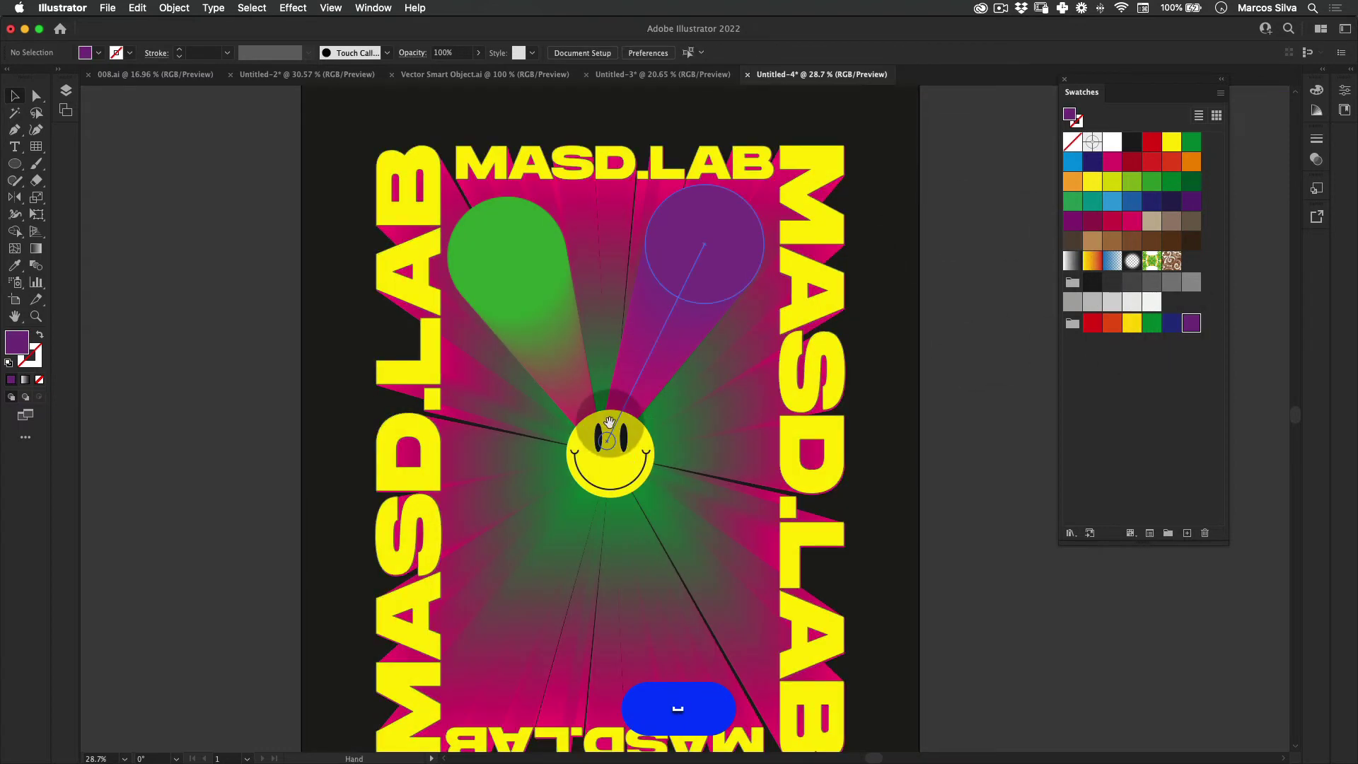
{"action": "left_click_drag", "start_coordinate": [650, 387], "coordinate": [655, 337]}
{"action": "key", "text": "v"}
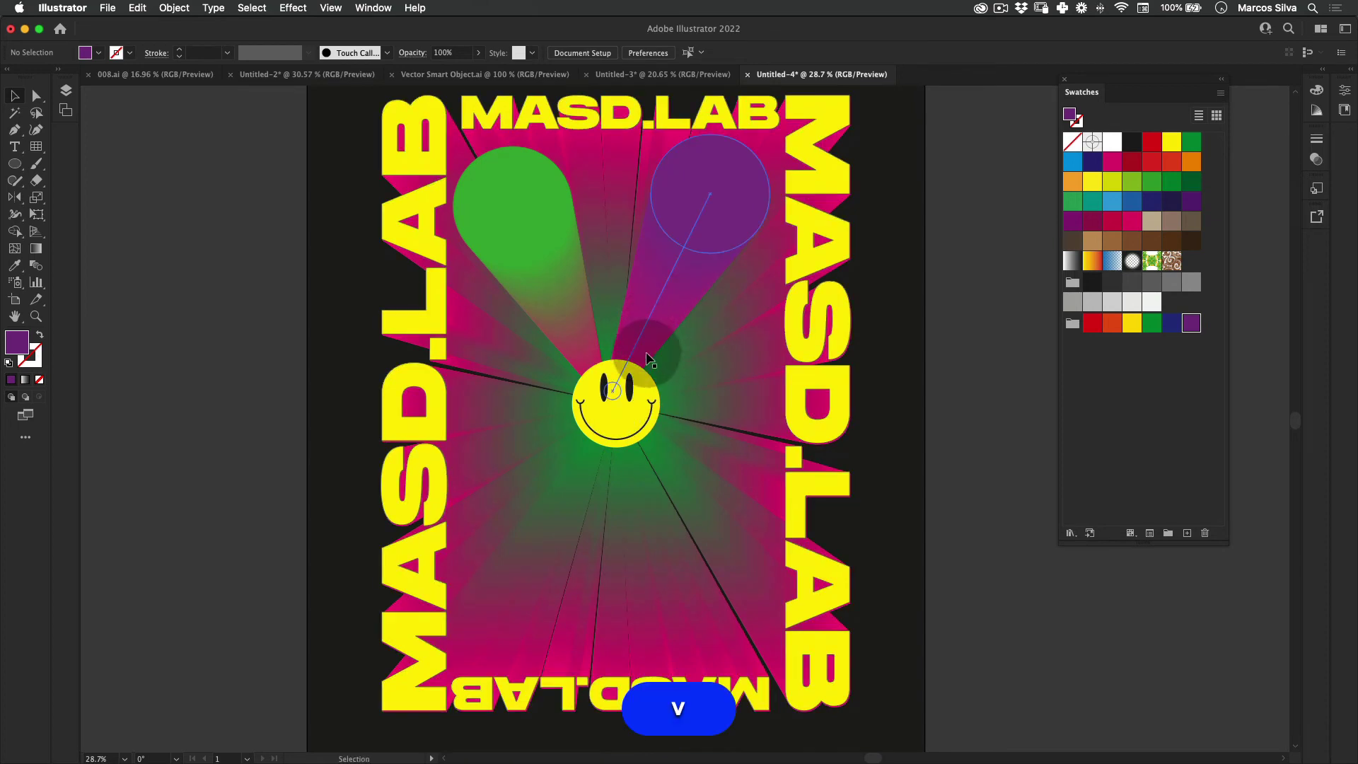
Move the purple blend's small magenta circle slightly down and right over the smiley face and leave isolation mode.
{"action": "left_click", "coordinate": [640, 348]}
{"action": "double_click", "coordinate": [617, 389]}
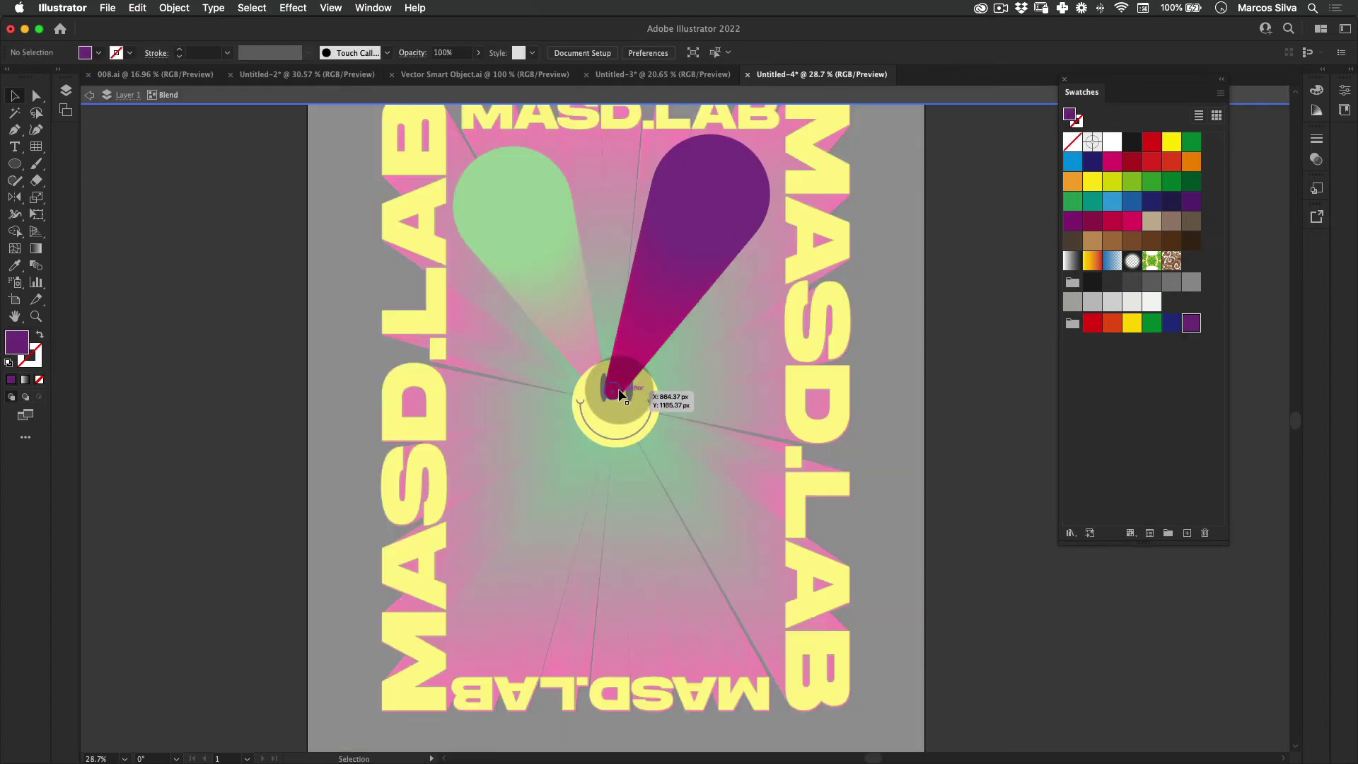
{"action": "left_click_drag", "start_coordinate": [617, 391], "coordinate": [626, 403]}
{"action": "key", "text": "v"}
{"action": "double_click", "coordinate": [988, 209]}
{"action": "left_click_drag", "start_coordinate": [677, 255], "coordinate": [698, 297]}
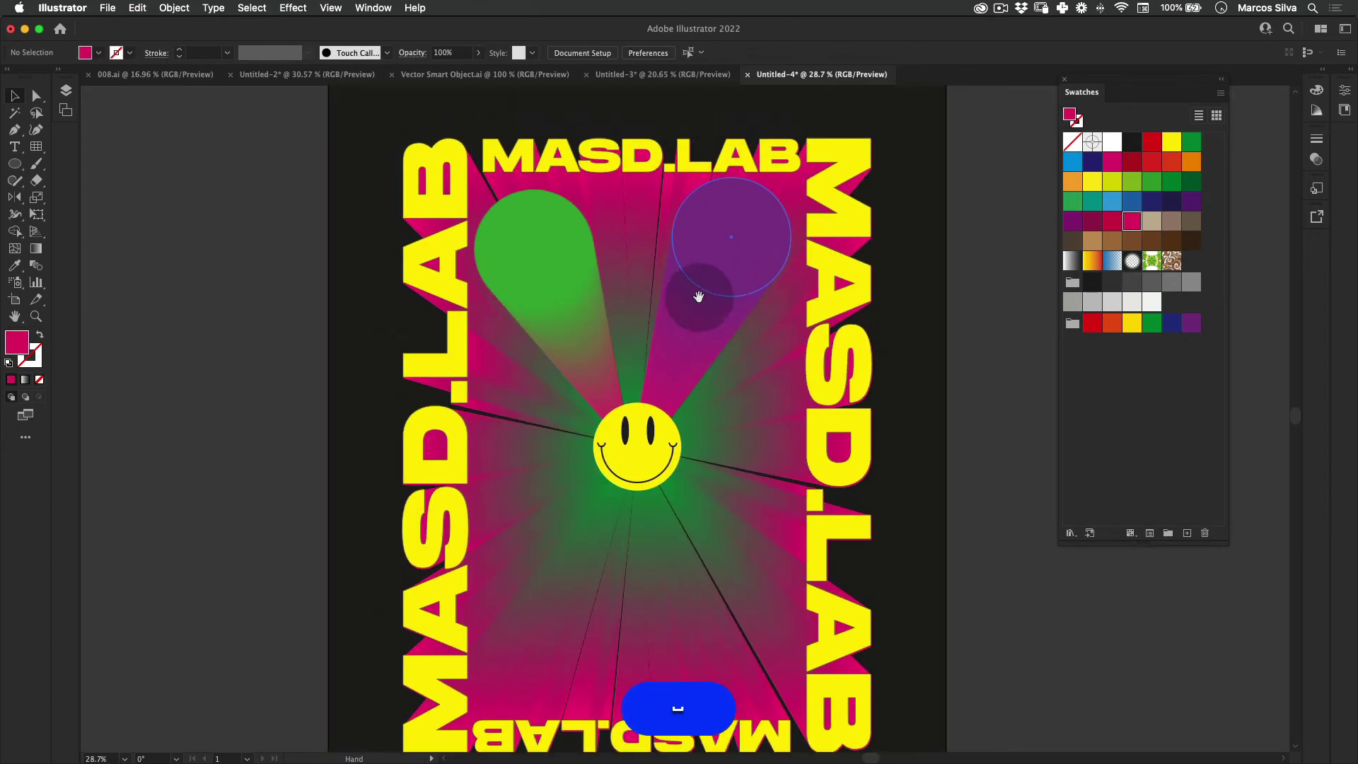
Nudge the purple blend slightly down and to the right, then deselect it.
{"action": "key", "text": "v"}
{"action": "left_click", "coordinate": [746, 257]}
{"action": "left_click", "coordinate": [971, 202]}
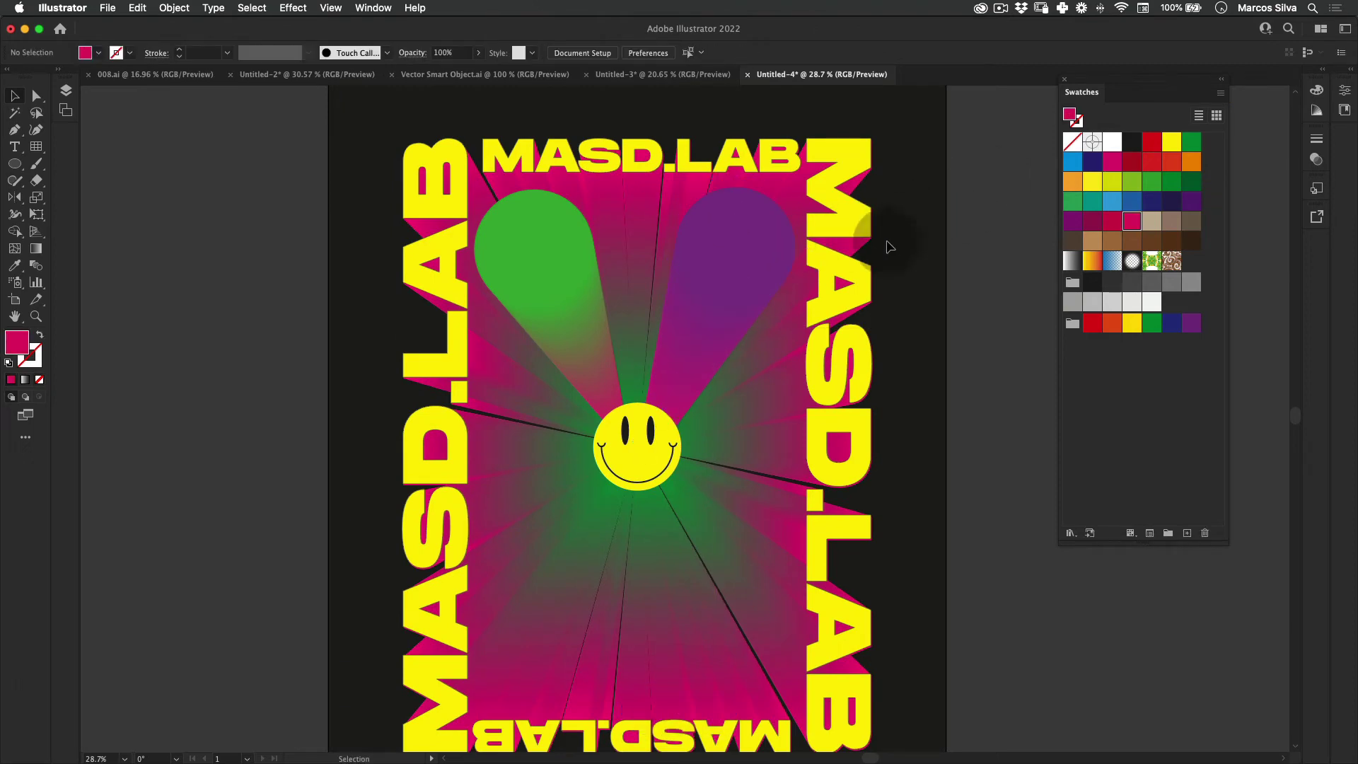
{"action": "key", "text": "v"}
{"action": "scroll", "coordinate": [727, 302], "scroll_direction": "down", "scroll_amount": 1}
{"action": "scroll", "coordinate": [727, 302], "scroll_direction": "right", "scroll_amount": 1}
Enlarge the large green circle to about 409 px across, shift it slightly right and down, and leave isolation mode.
{"action": "left_click", "coordinate": [534, 246]}
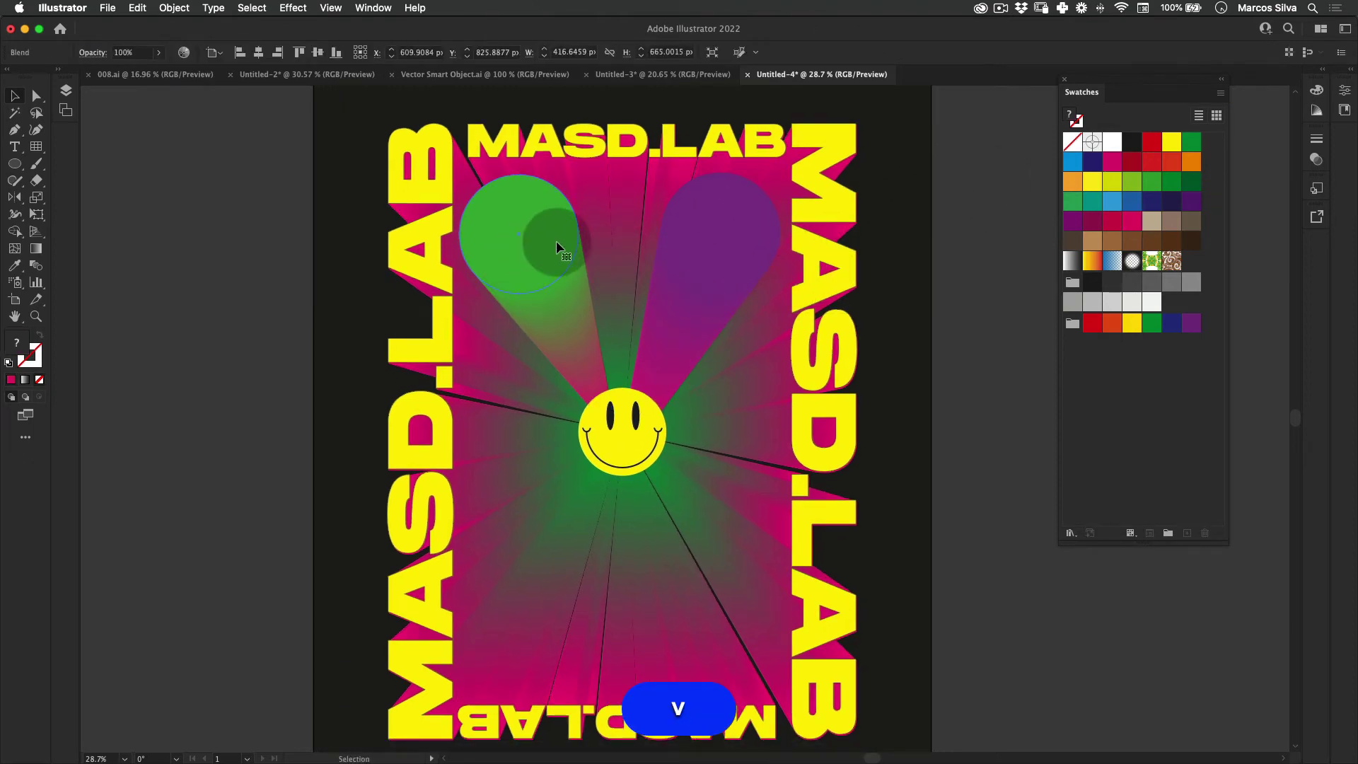
{"action": "double_click", "coordinate": [556, 241]}
{"action": "key", "text": "e"}
{"action": "left_click_drag", "start_coordinate": [577, 174], "coordinate": [598, 167]}
{"action": "key", "text": "v"}
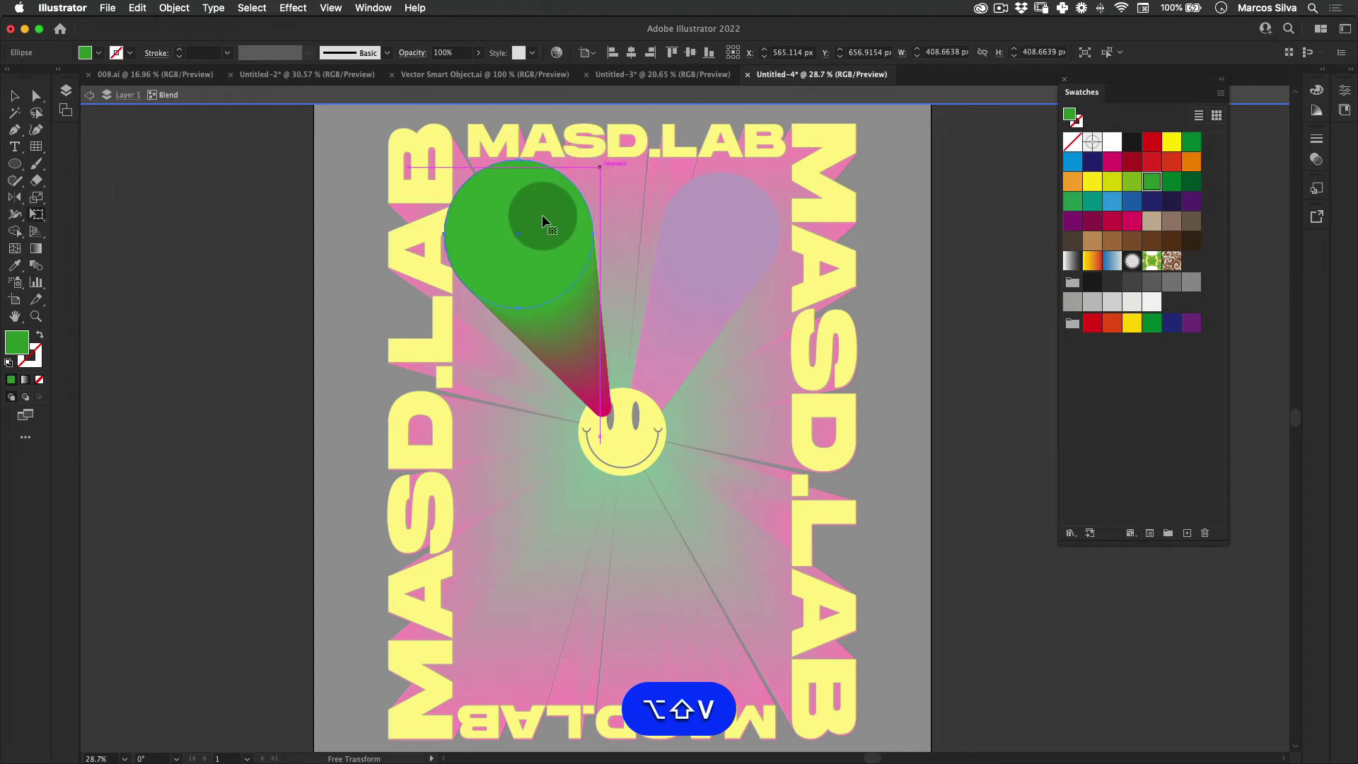
{"action": "left_click_drag", "start_coordinate": [541, 214], "coordinate": [556, 224]}
{"action": "double_click", "coordinate": [272, 314]}
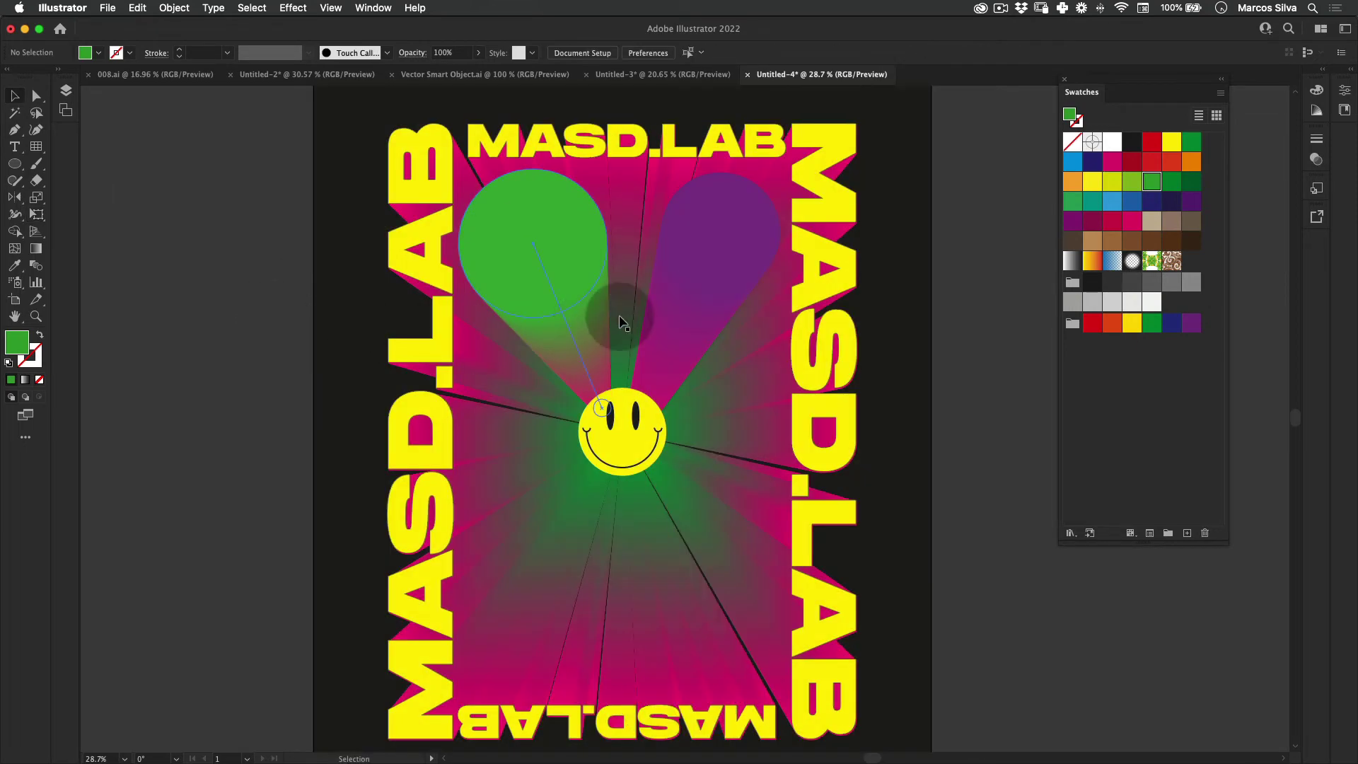
{"action": "key", "text": "space"}
{"action": "left_click_drag", "start_coordinate": [622, 324], "coordinate": [717, 315]}
{"action": "double_click", "coordinate": [752, 227]}
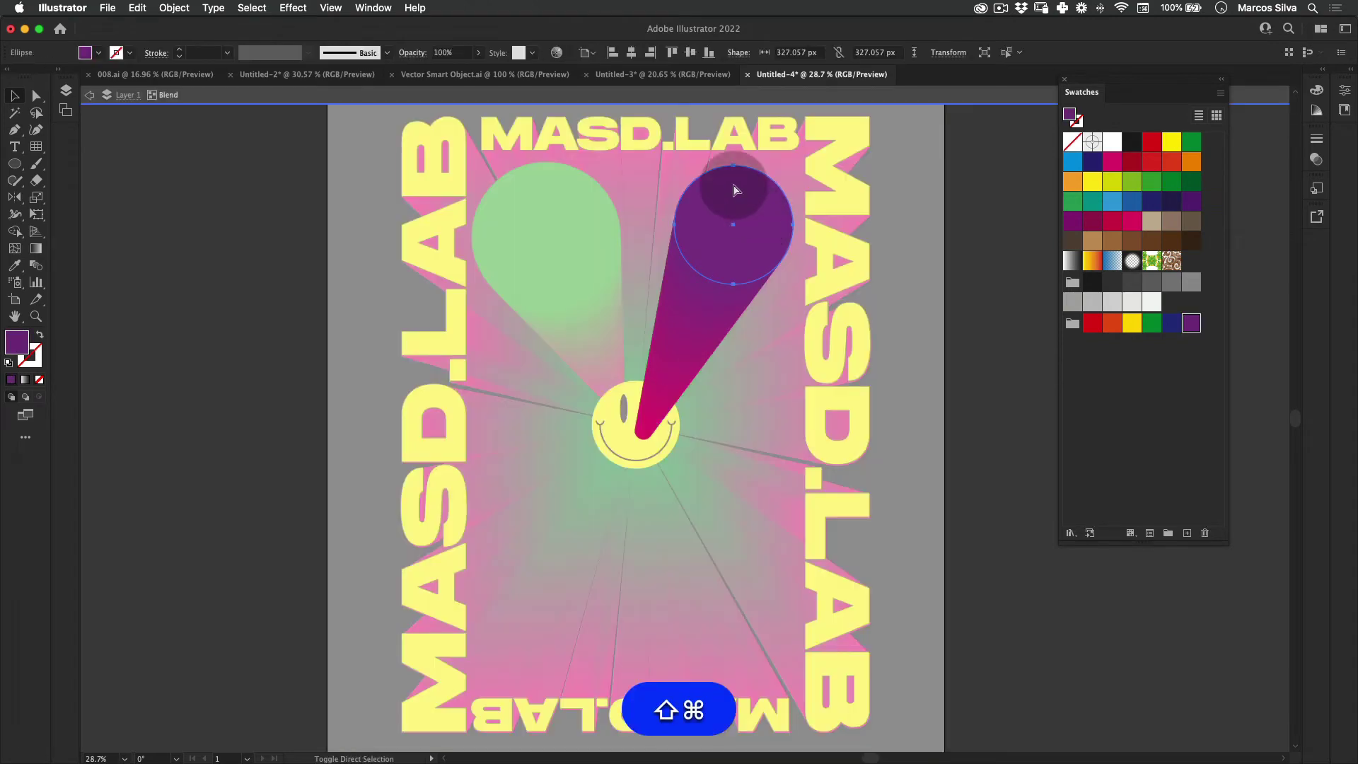
{"action": "key", "text": "shift+super+v"}
{"action": "double_click", "coordinate": [998, 183]}
{"action": "key", "text": "v"}
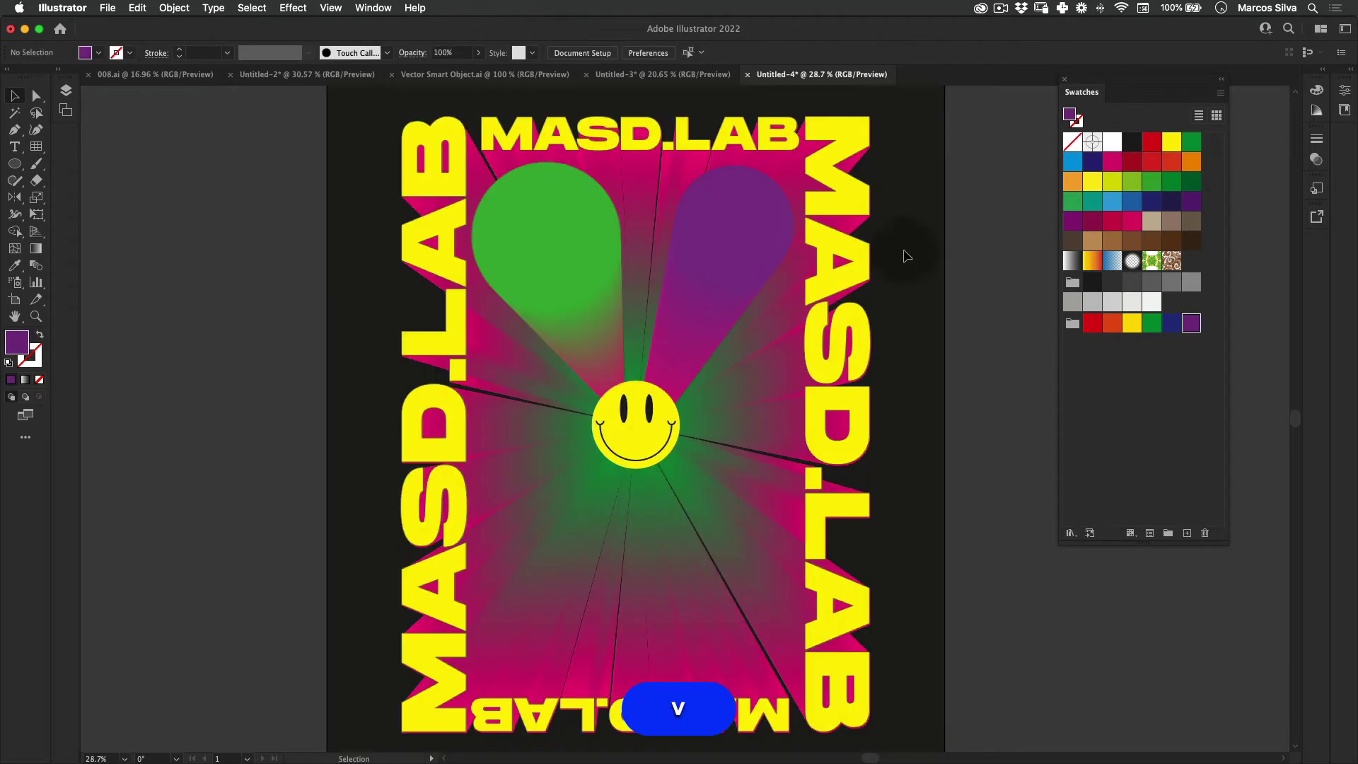
Duplicate the green blend in place and move the copy's large circle to the area below and left of the smiley face.
{"action": "key", "text": "space"}
{"action": "left_click_drag", "start_coordinate": [652, 382], "coordinate": [643, 316]}
{"action": "key", "text": "v"}
{"action": "left_click", "coordinate": [564, 177]}
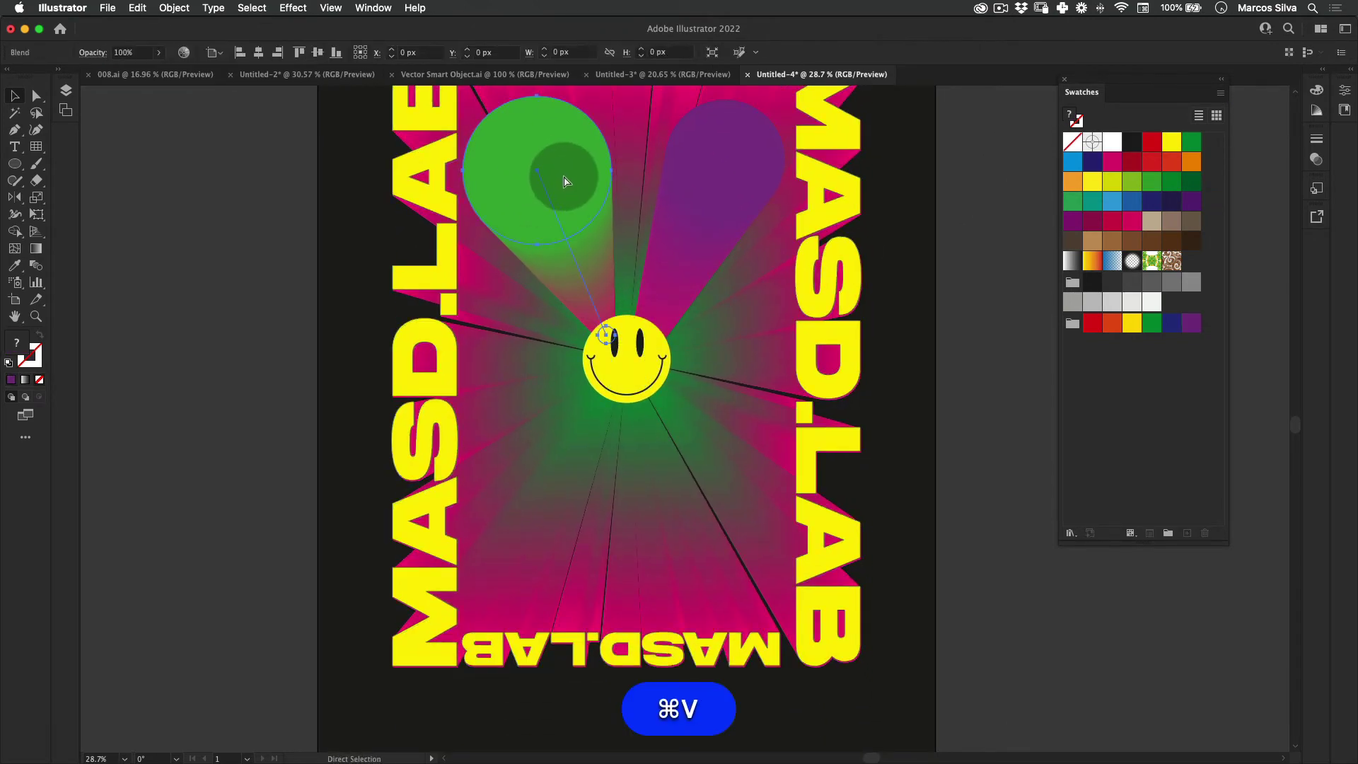
{"action": "key", "text": "super+v"}
{"action": "double_click", "coordinate": [573, 177]}
{"action": "key", "text": "a"}
{"action": "left_click_drag", "start_coordinate": [573, 177], "coordinate": [564, 475]}
Scale the copy's large circle down to about 258 px, and place its small circle, filled orange-red, on the smiley's left edge.
{"action": "key", "text": "e"}
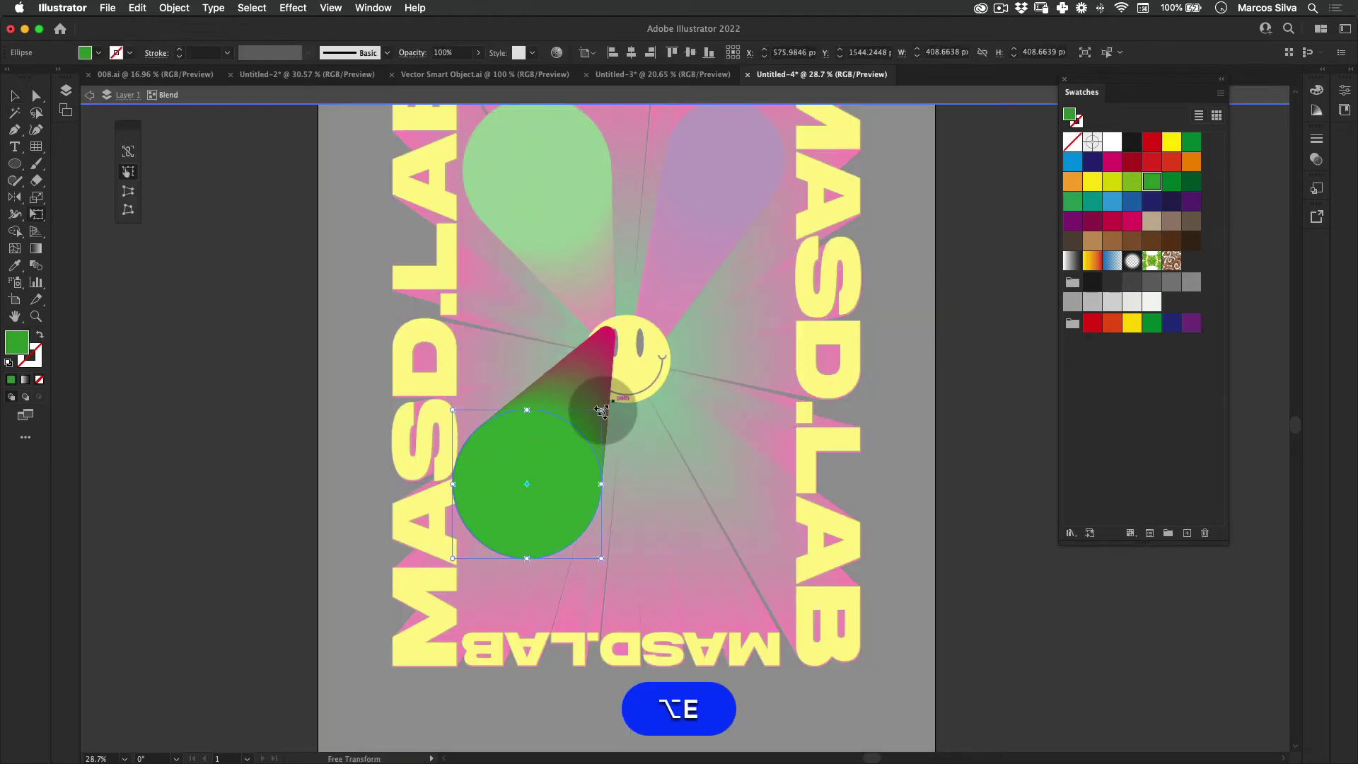
{"action": "left_click_drag", "start_coordinate": [600, 410], "coordinate": [601, 362]}
{"action": "key", "text": "v"}
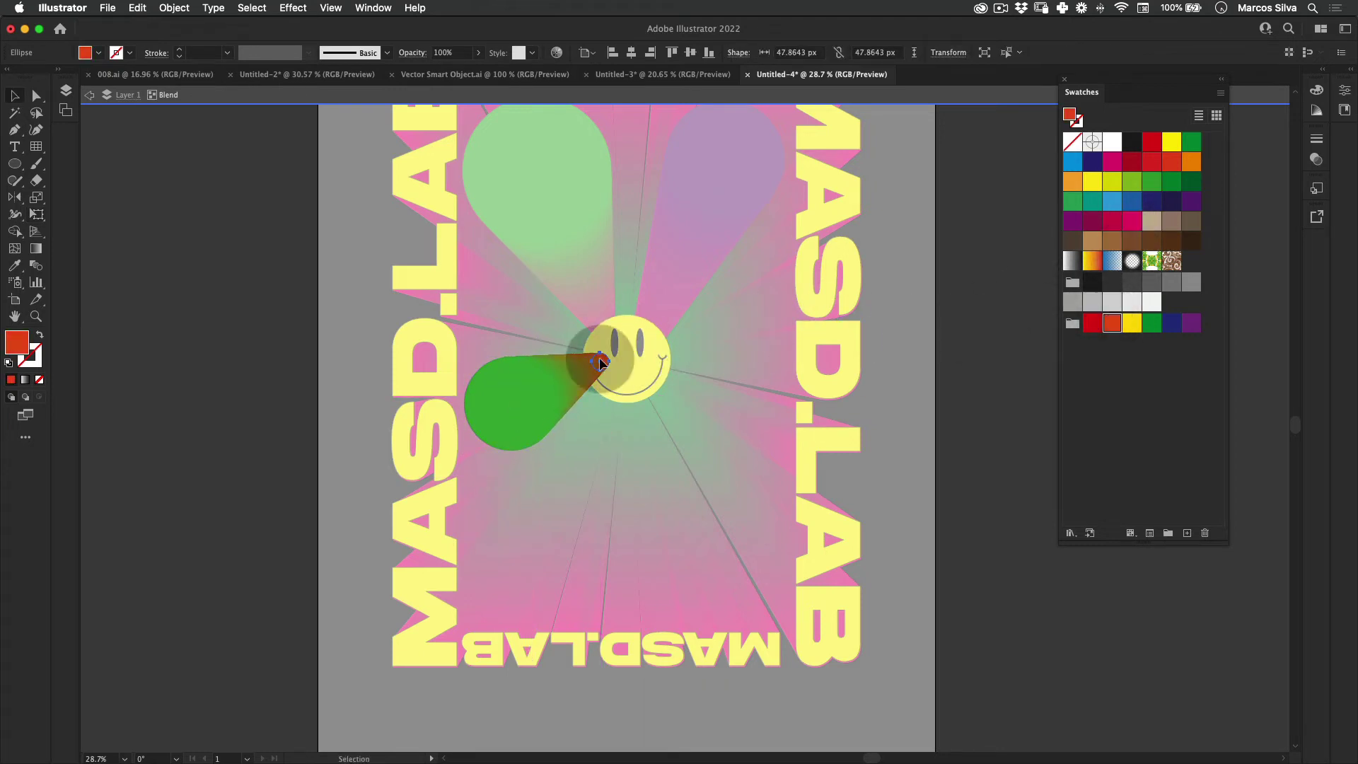
Fill the 258 px circle with bright yellow and leave isolation mode.
{"action": "left_click", "coordinate": [491, 403]}
{"action": "left_click", "coordinate": [1132, 323]}
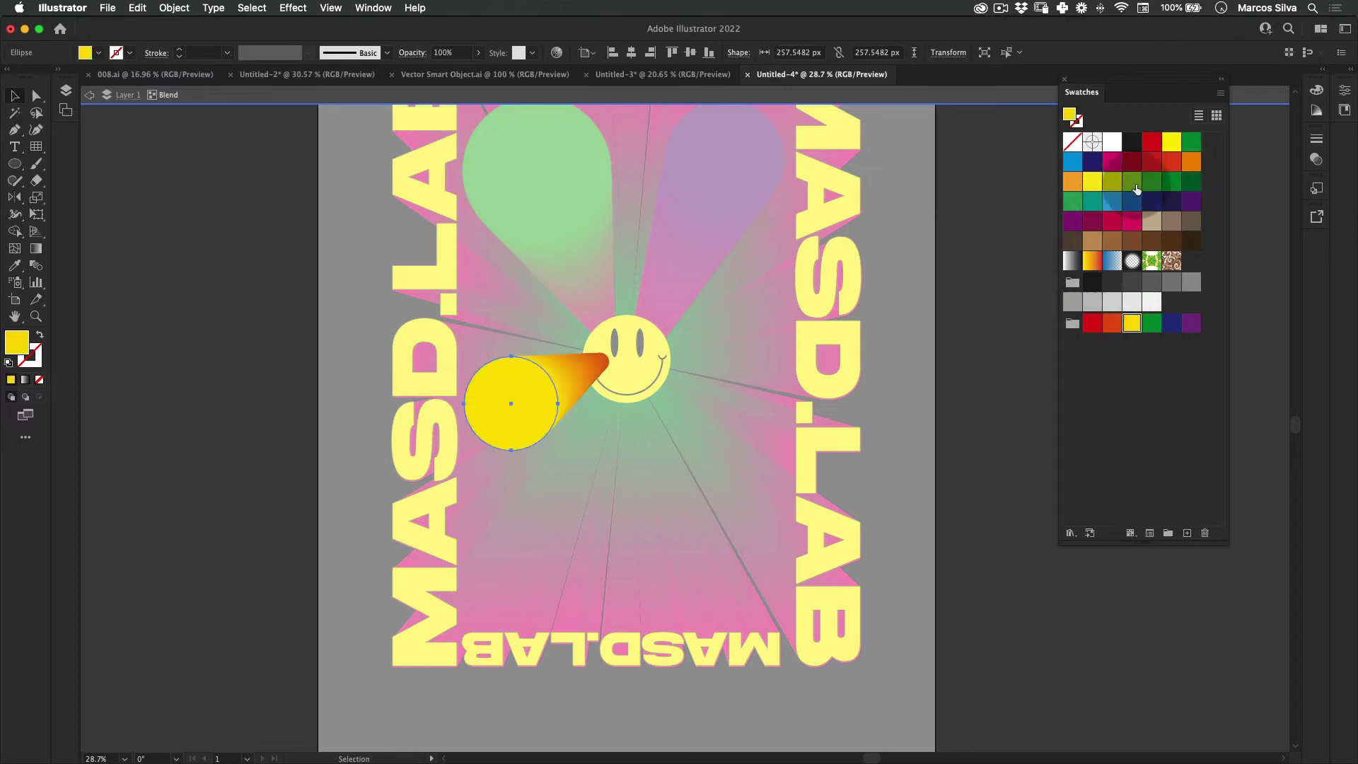
{"action": "double_click", "coordinate": [985, 227]}
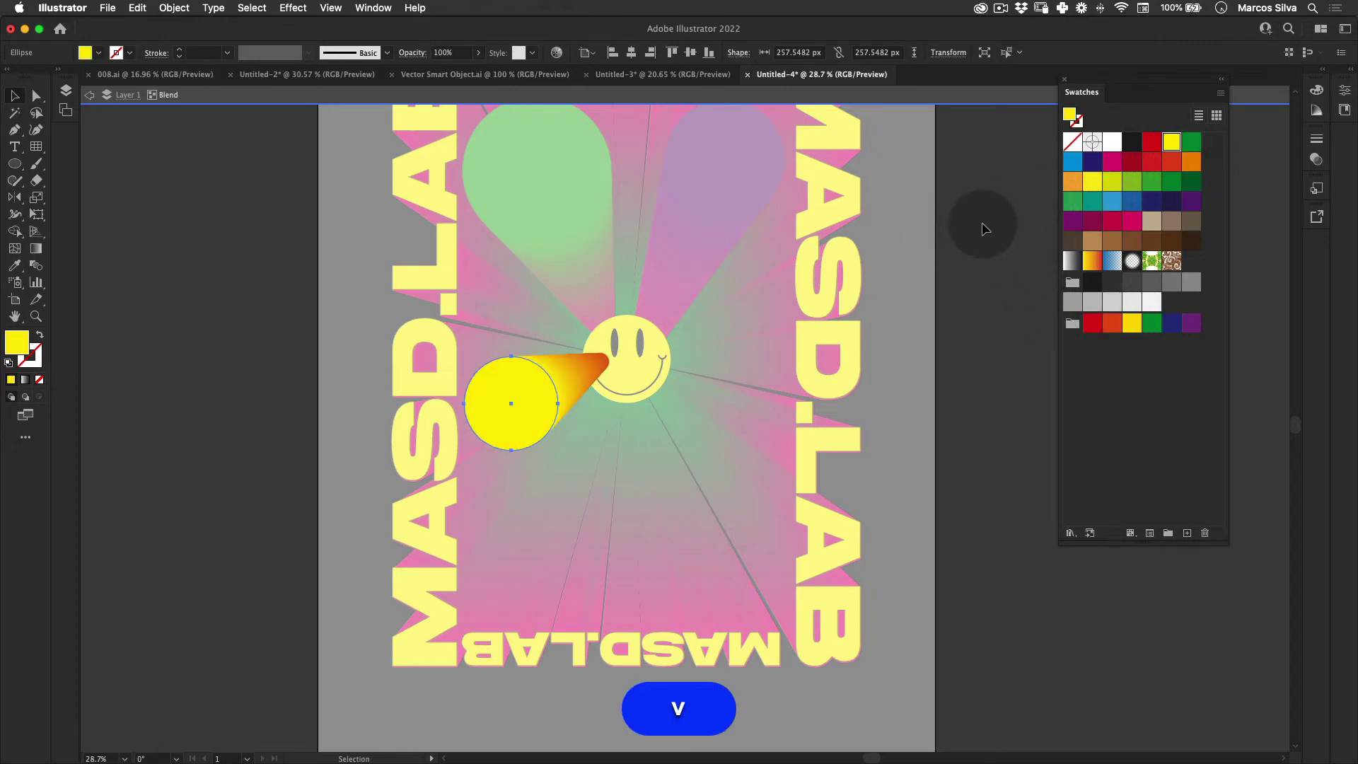
{"action": "key", "text": "v"}
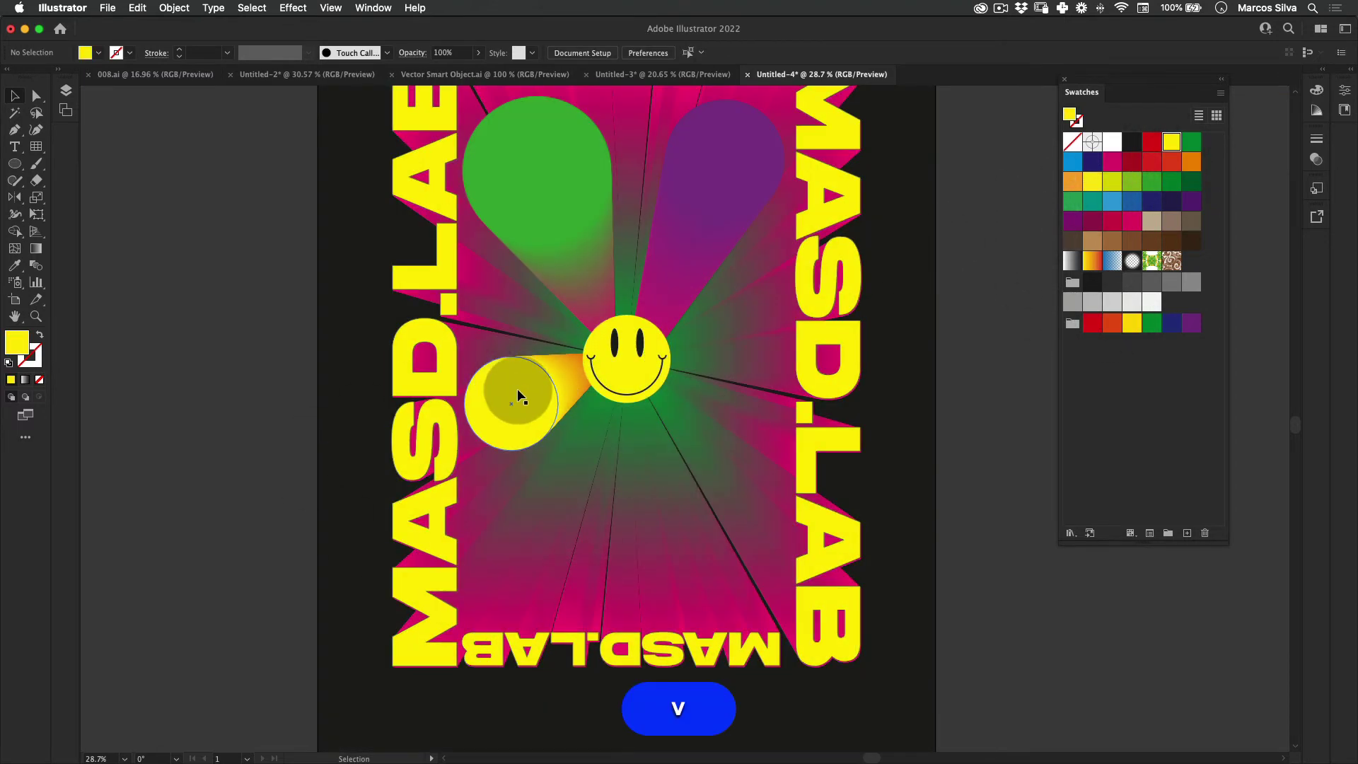
Duplicate the yellow blend, moving the copy's large circle near the frame's lower-left corner and its small circle onto the smiley's lower-left part.
{"action": "left_click", "coordinate": [532, 392]}
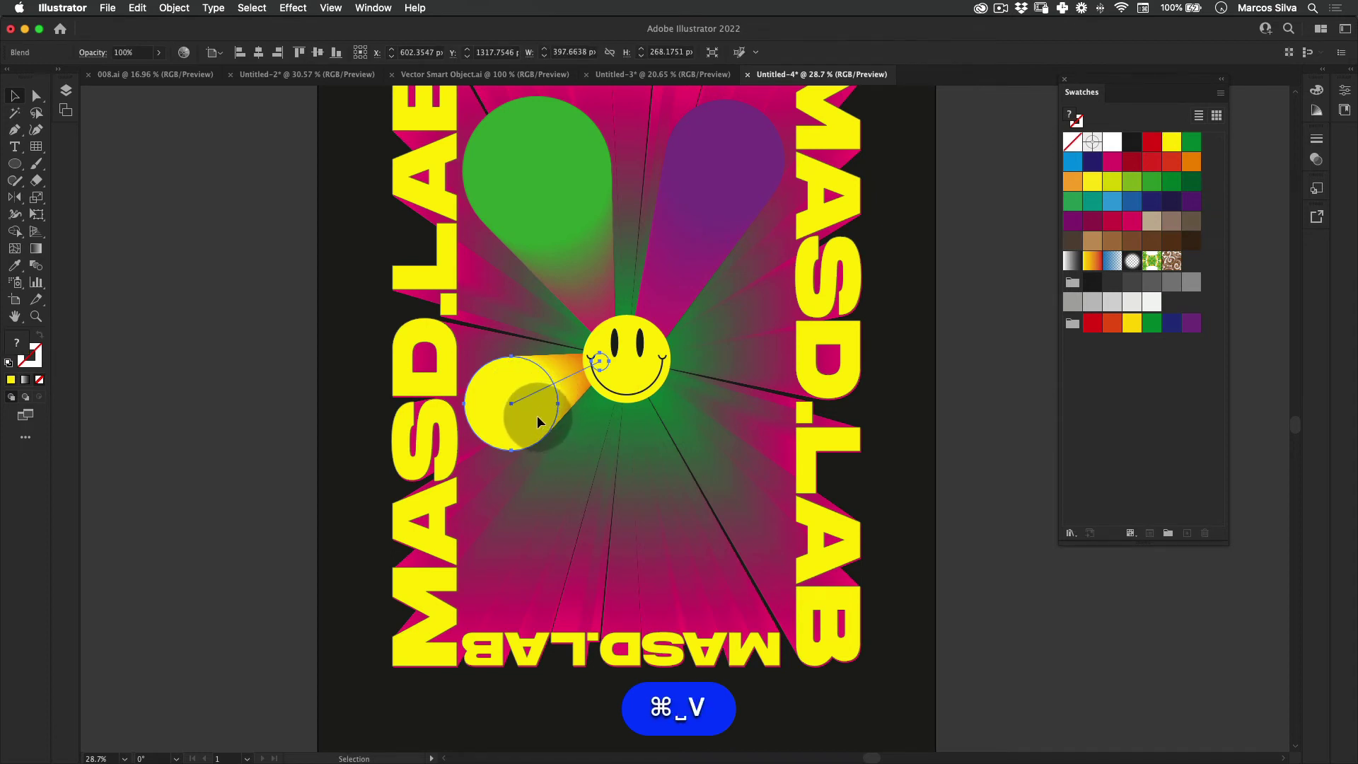
{"action": "double_click", "coordinate": [537, 414]}
{"action": "left_click_drag", "start_coordinate": [531, 418], "coordinate": [563, 570]}
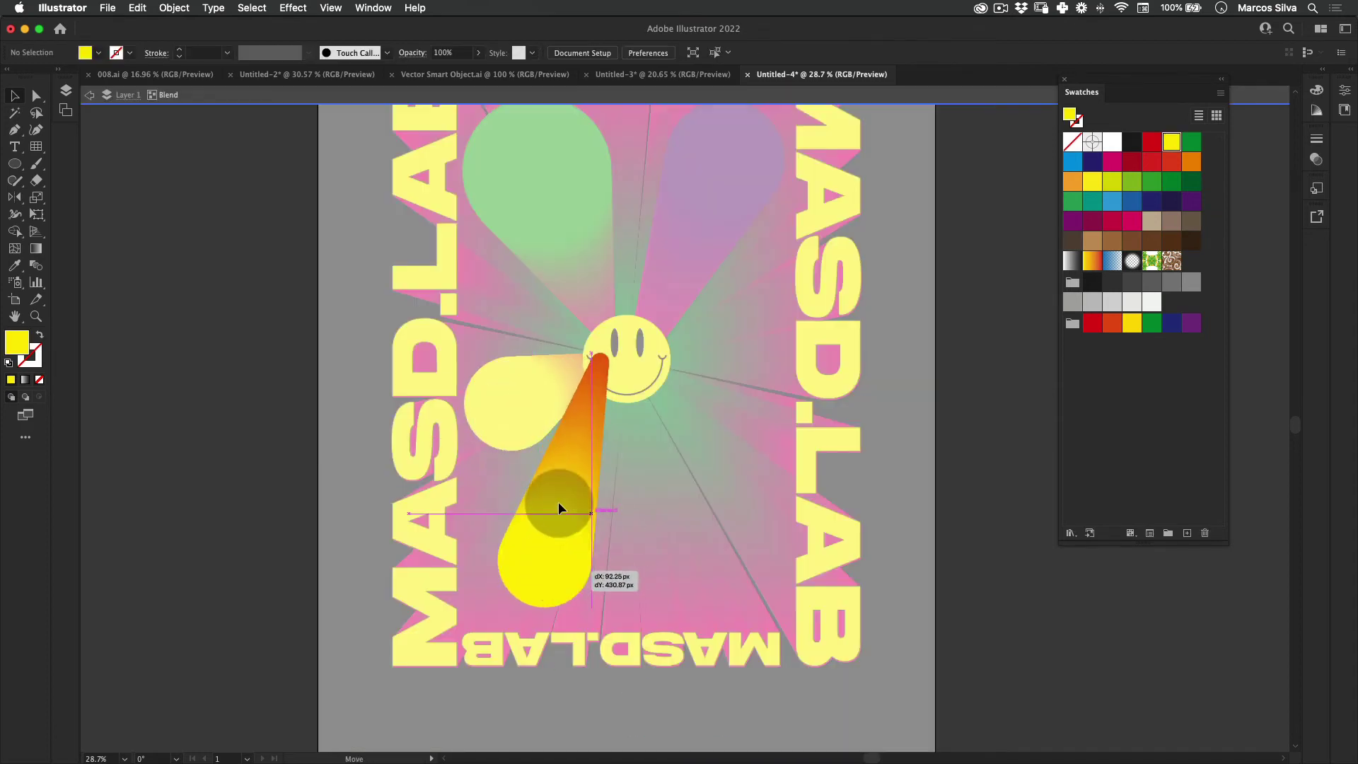
{"action": "left_click_drag", "start_coordinate": [605, 352], "coordinate": [630, 388]}
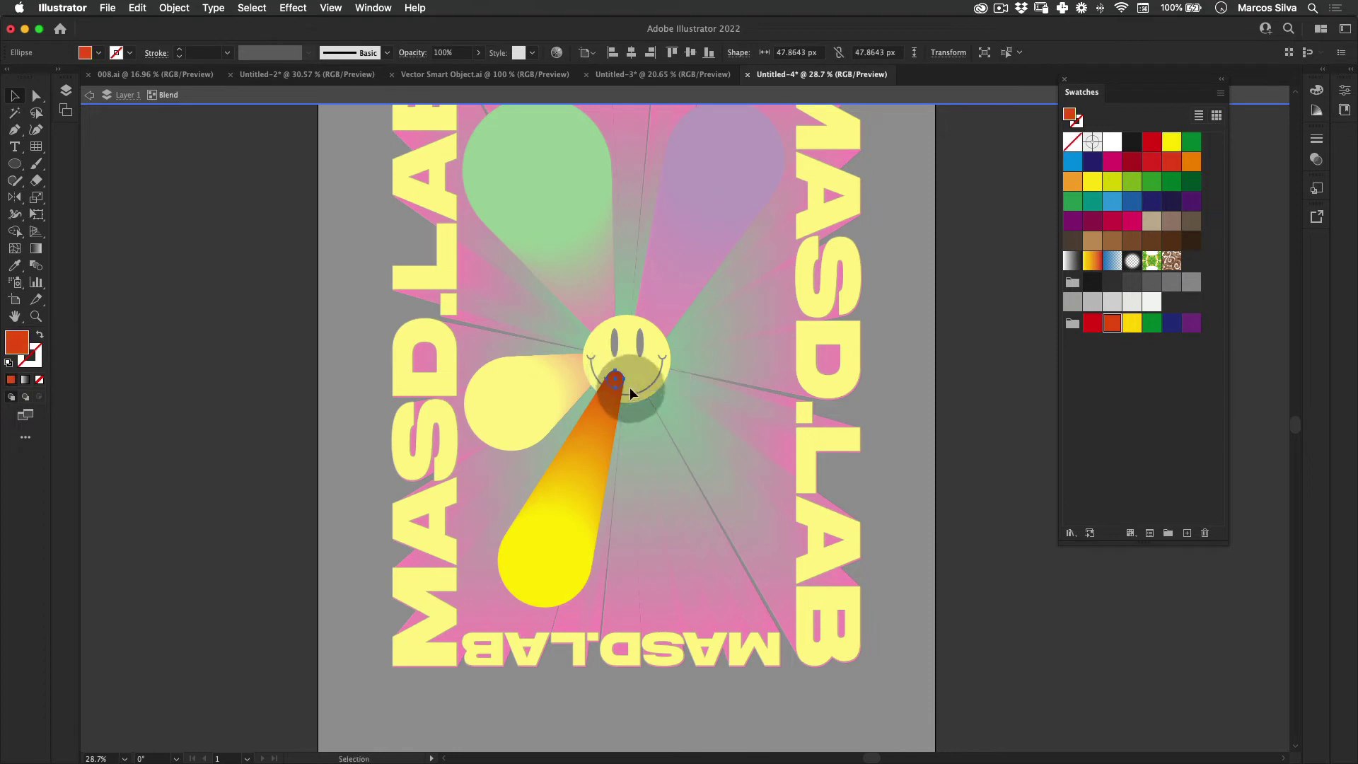
{"action": "left_click", "coordinate": [549, 555]}
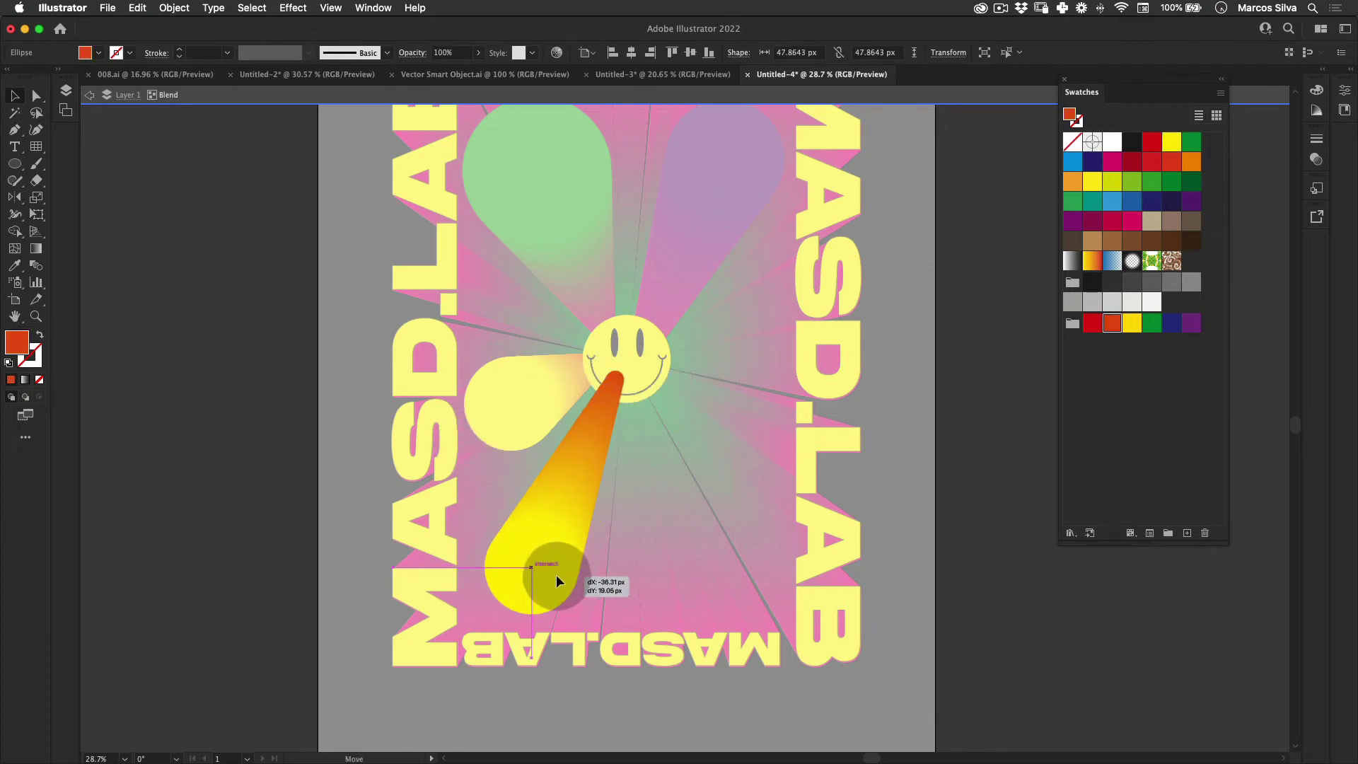
Fill the copied blend's large circle with dark purple and its small circle with magenta, and leave isolation mode.
{"action": "left_click", "coordinate": [1188, 206]}
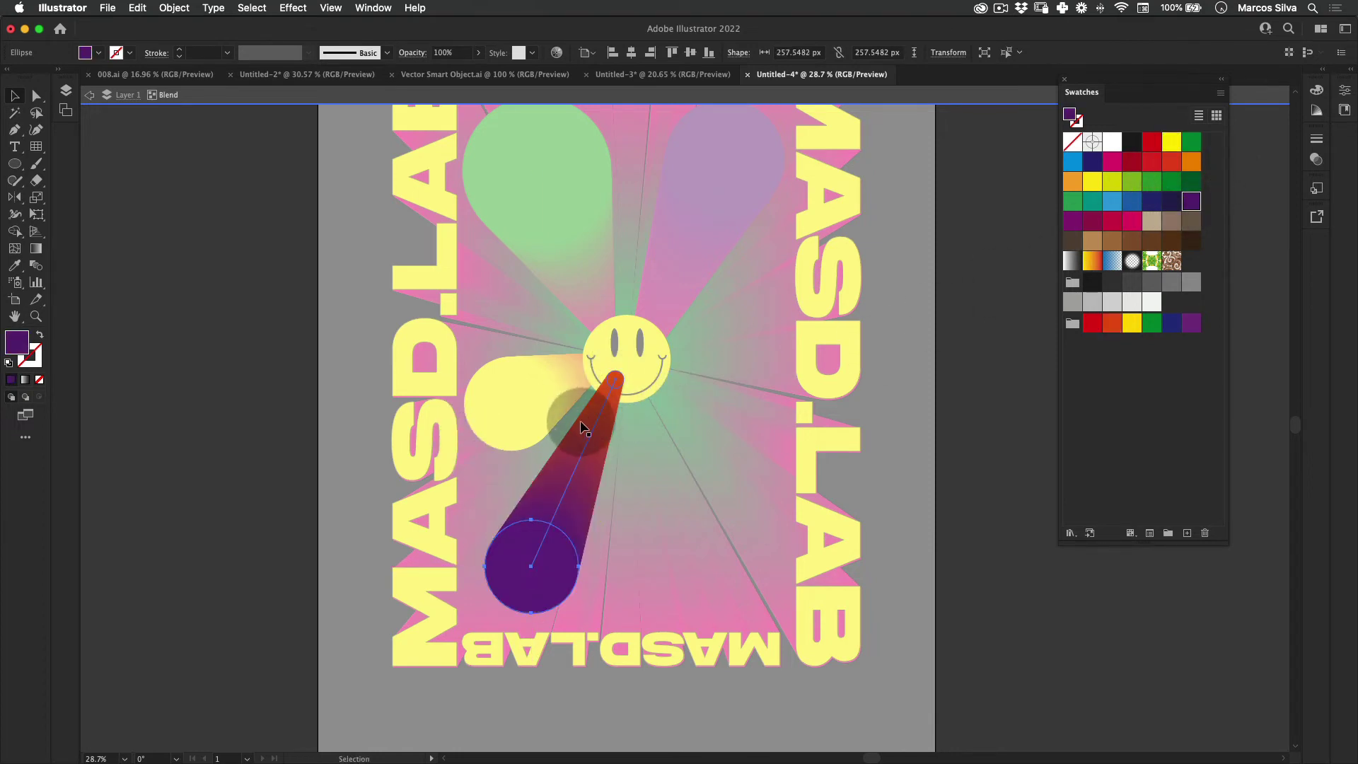
{"action": "left_click", "coordinate": [626, 380]}
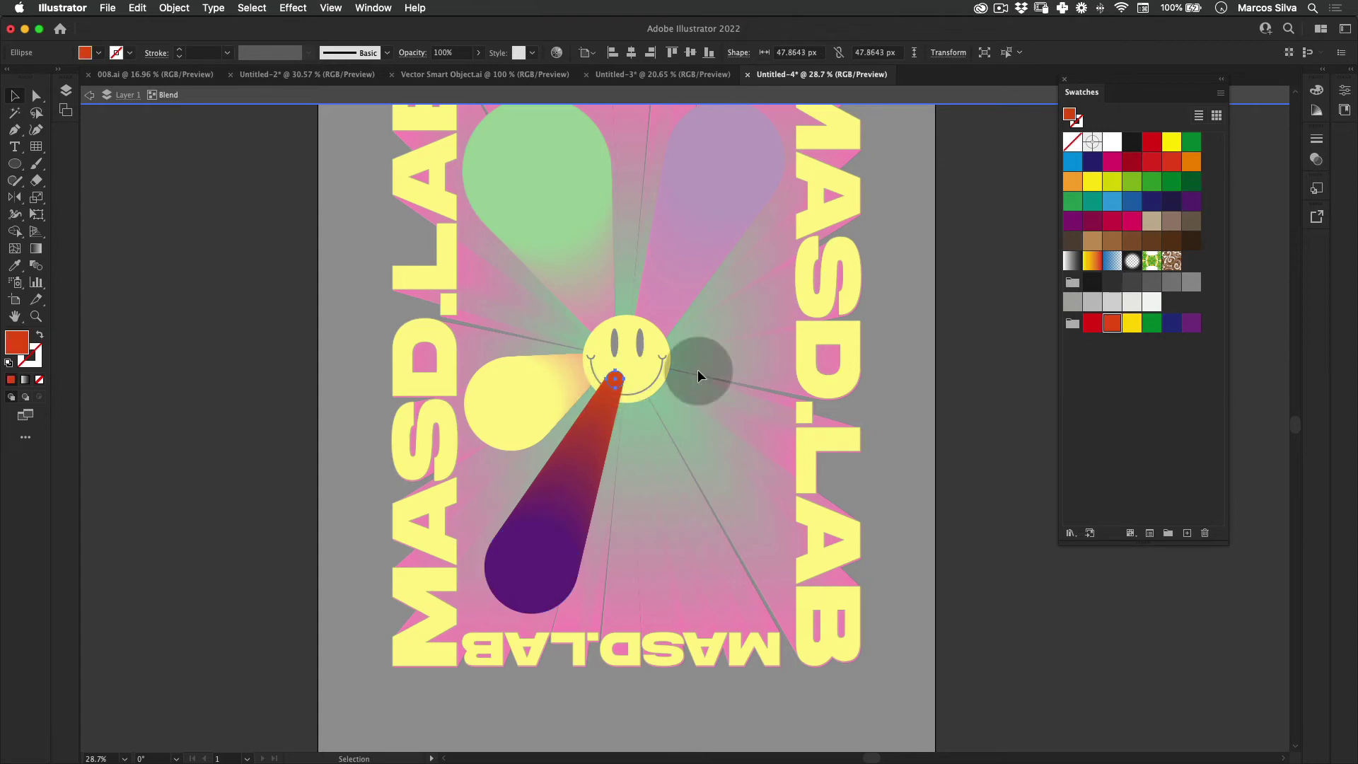
{"action": "left_click", "coordinate": [1124, 220]}
{"action": "key", "text": "v"}
{"action": "double_click", "coordinate": [960, 306]}
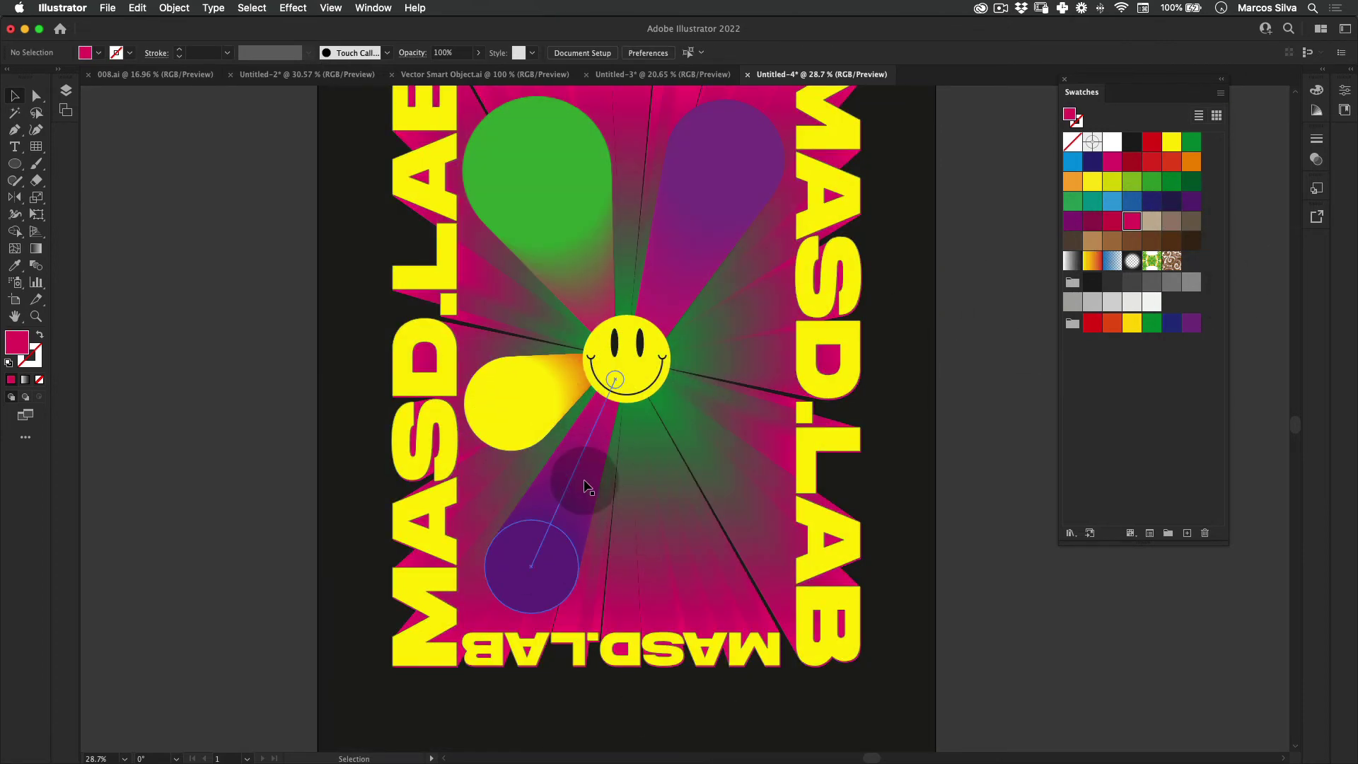
Duplicate the yellow blend in place and move only the copy's large circle to the lower-right area inside the title frame.
{"action": "left_click_drag", "start_coordinate": [621, 370], "coordinate": [587, 407]}
{"action": "left_click", "coordinate": [499, 421]}
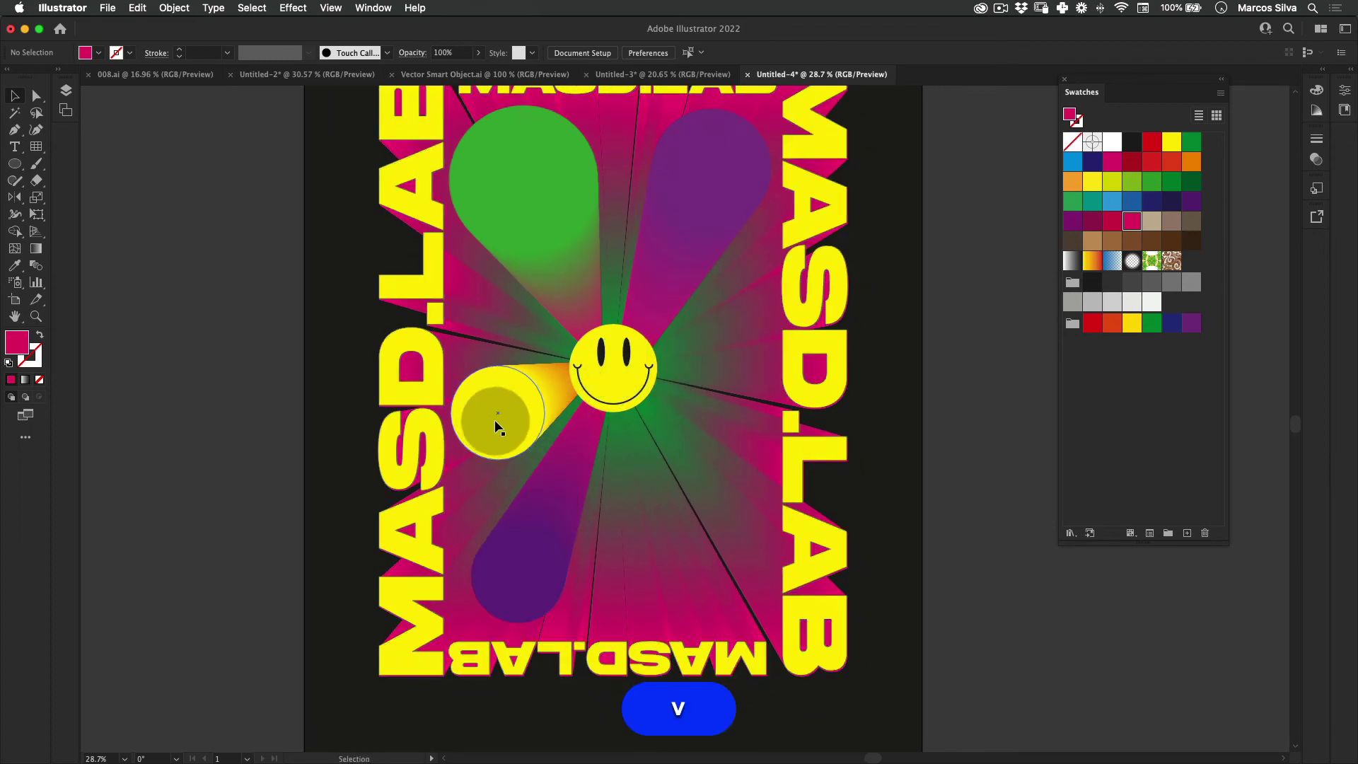
{"action": "key", "text": "super+v"}
{"action": "left_click_drag", "start_coordinate": [507, 421], "coordinate": [712, 529]}
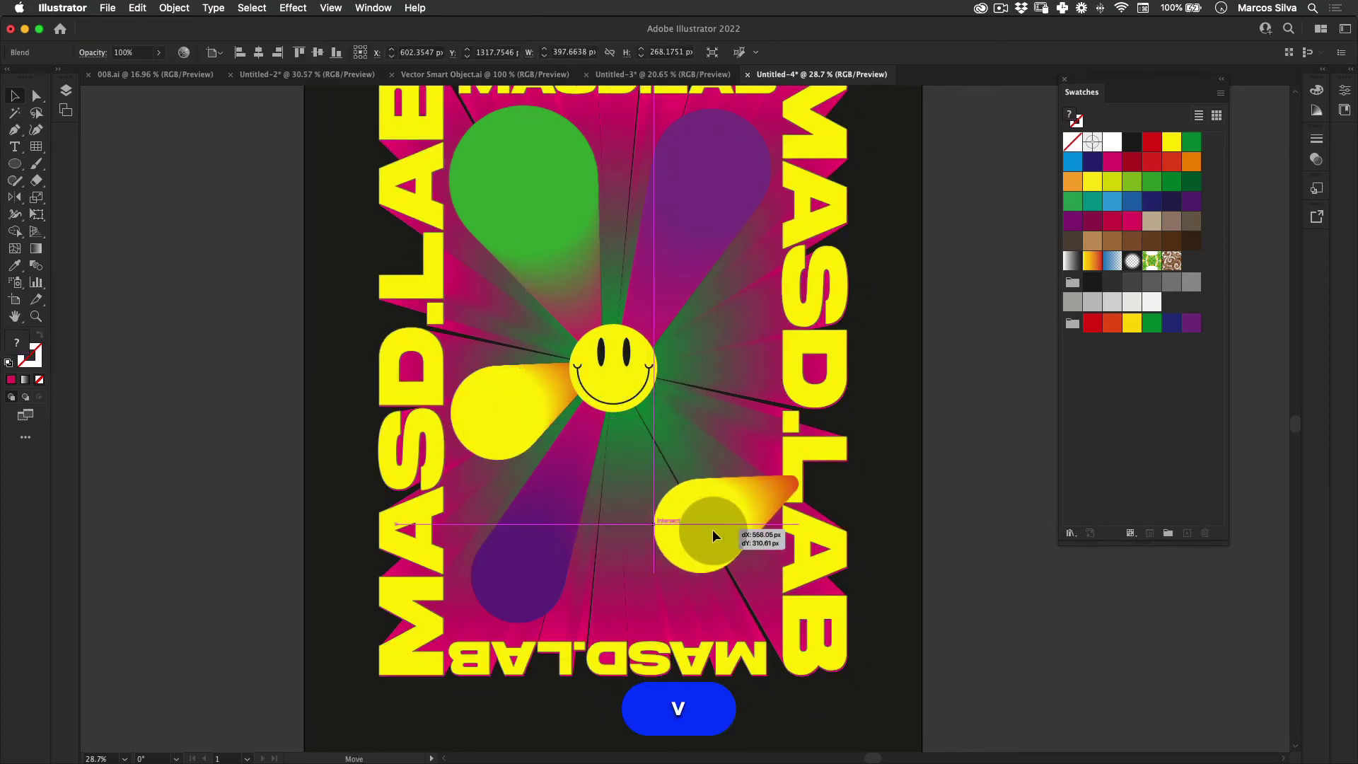
{"action": "key", "text": "super+z"}
{"action": "double_click", "coordinate": [509, 419]}
{"action": "left_click_drag", "start_coordinate": [509, 418], "coordinate": [734, 598]}
Enlarge the copied yellow circle to fill the lower-right area, move its small circle onto the smiley's lower part and leave isolation mode.
{"action": "key", "text": "e"}
{"action": "left_click_drag", "start_coordinate": [724, 496], "coordinate": [761, 461]}
{"action": "mouse_move", "coordinate": [703, 530]}
{"action": "left_mouse_down"}
{"action": "mouse_move", "coordinate": [720, 525]}
{"action": "mouse_move", "coordinate": [718, 536]}
{"action": "left_mouse_up"}
{"action": "key", "text": "v"}
{"action": "left_click", "coordinate": [589, 367]}
{"action": "left_click_drag", "start_coordinate": [589, 366], "coordinate": [621, 385]}
{"action": "double_click", "coordinate": [925, 326]}
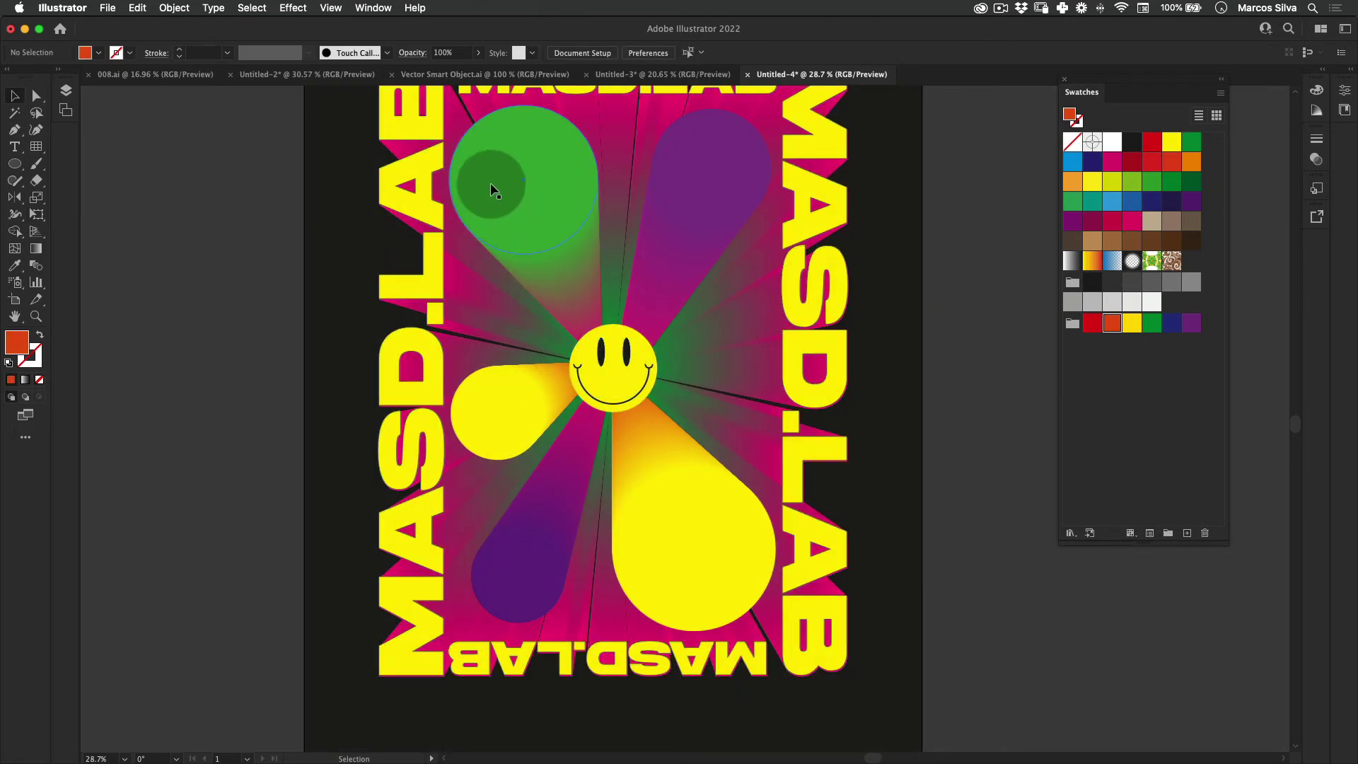
Duplicate the green blend in place and move the copy's large circle to the area beside the smiley's right side.
{"action": "left_click", "coordinate": [523, 188], "text": "super"}
{"action": "double_click", "coordinate": [558, 167]}
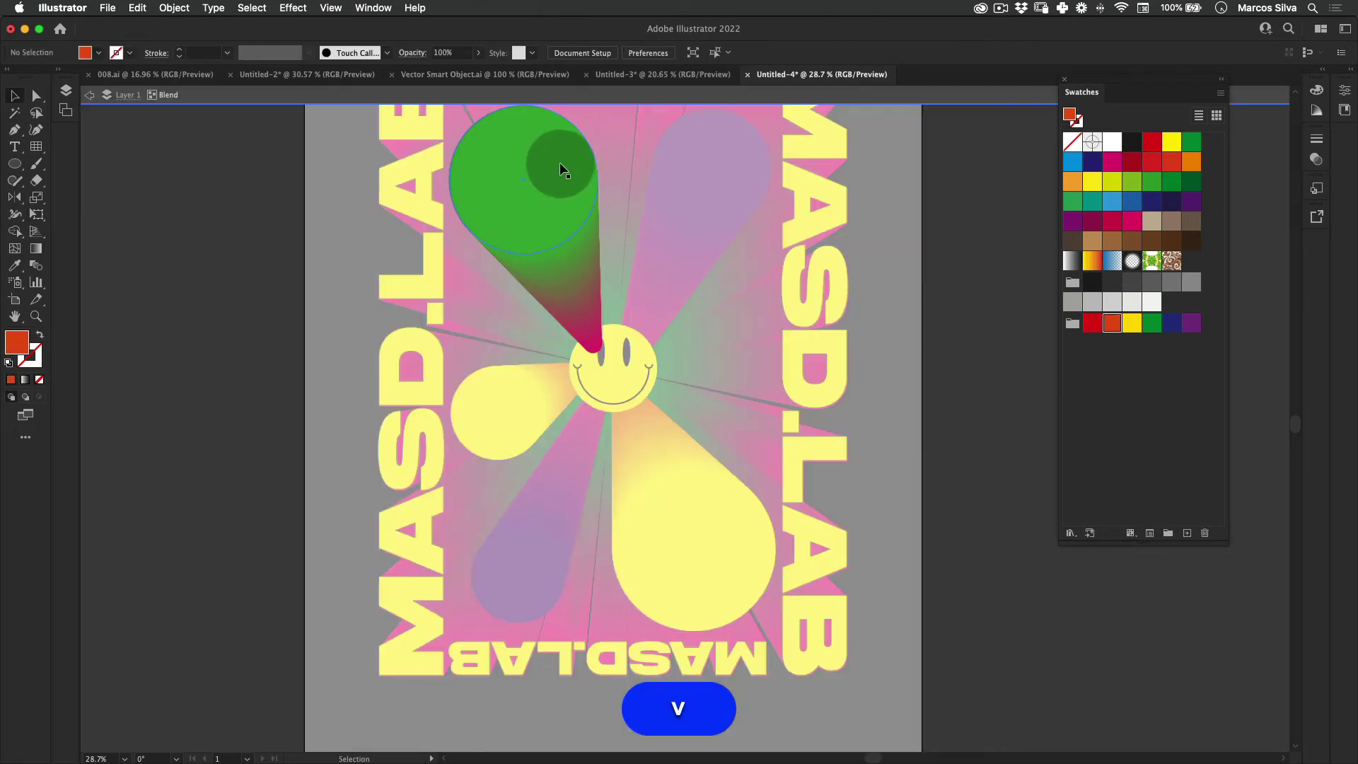
{"action": "left_click_drag", "start_coordinate": [559, 163], "coordinate": [808, 308]}
{"action": "left_click_drag", "start_coordinate": [591, 347], "coordinate": [760, 348]}
Shrink the copied green circle to about 288 px, move its small circle onto the smiley's centre and leave isolation mode.
{"action": "key", "text": "e"}
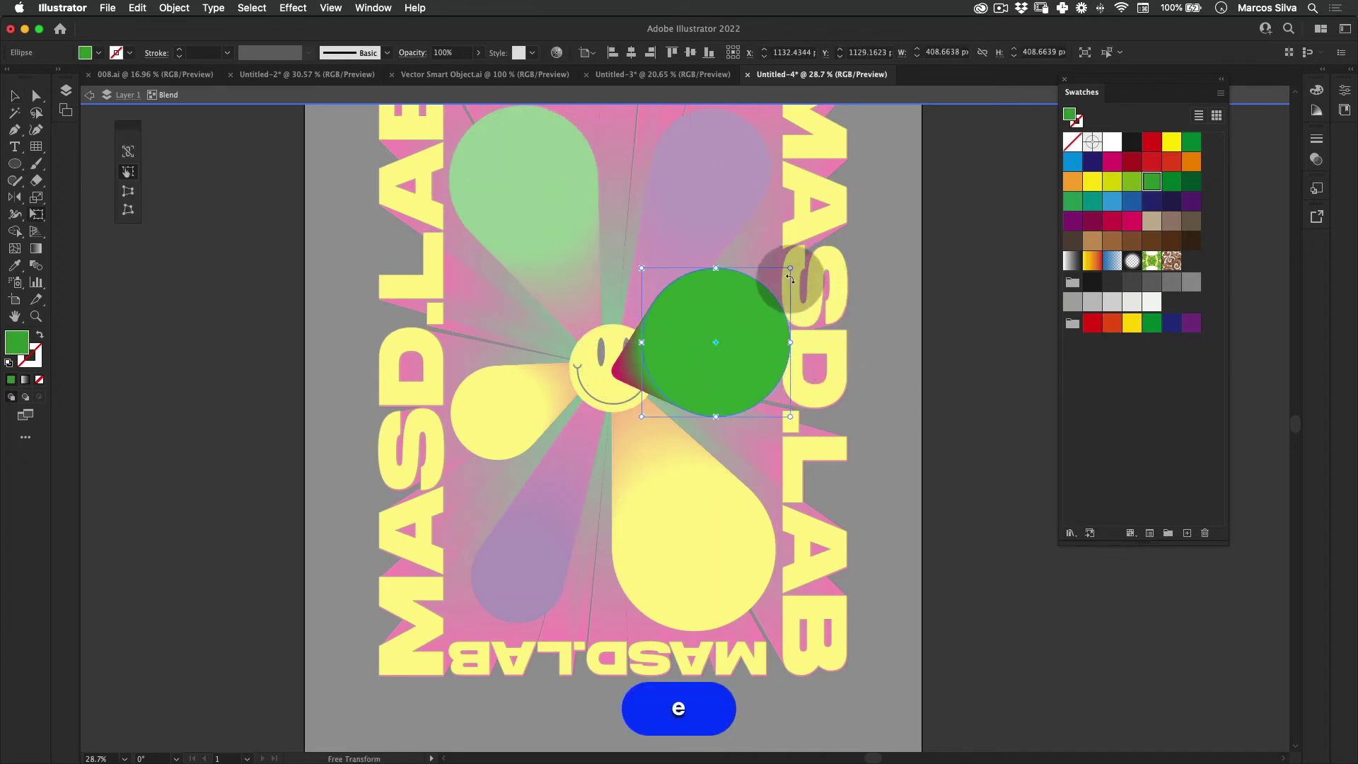
{"action": "left_click_drag", "start_coordinate": [790, 269], "coordinate": [761, 286]}
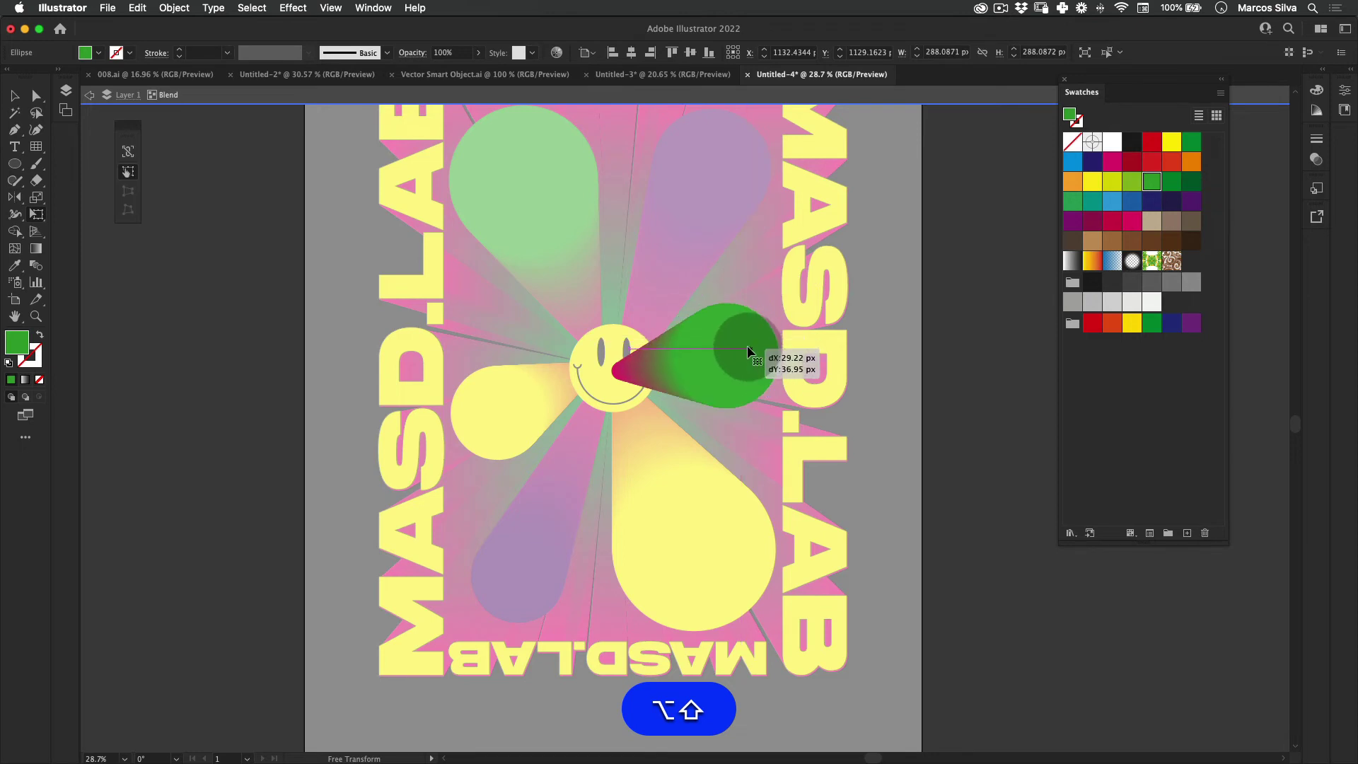
{"action": "left_click_drag", "start_coordinate": [748, 347], "coordinate": [736, 345]}
{"action": "key", "text": "v"}
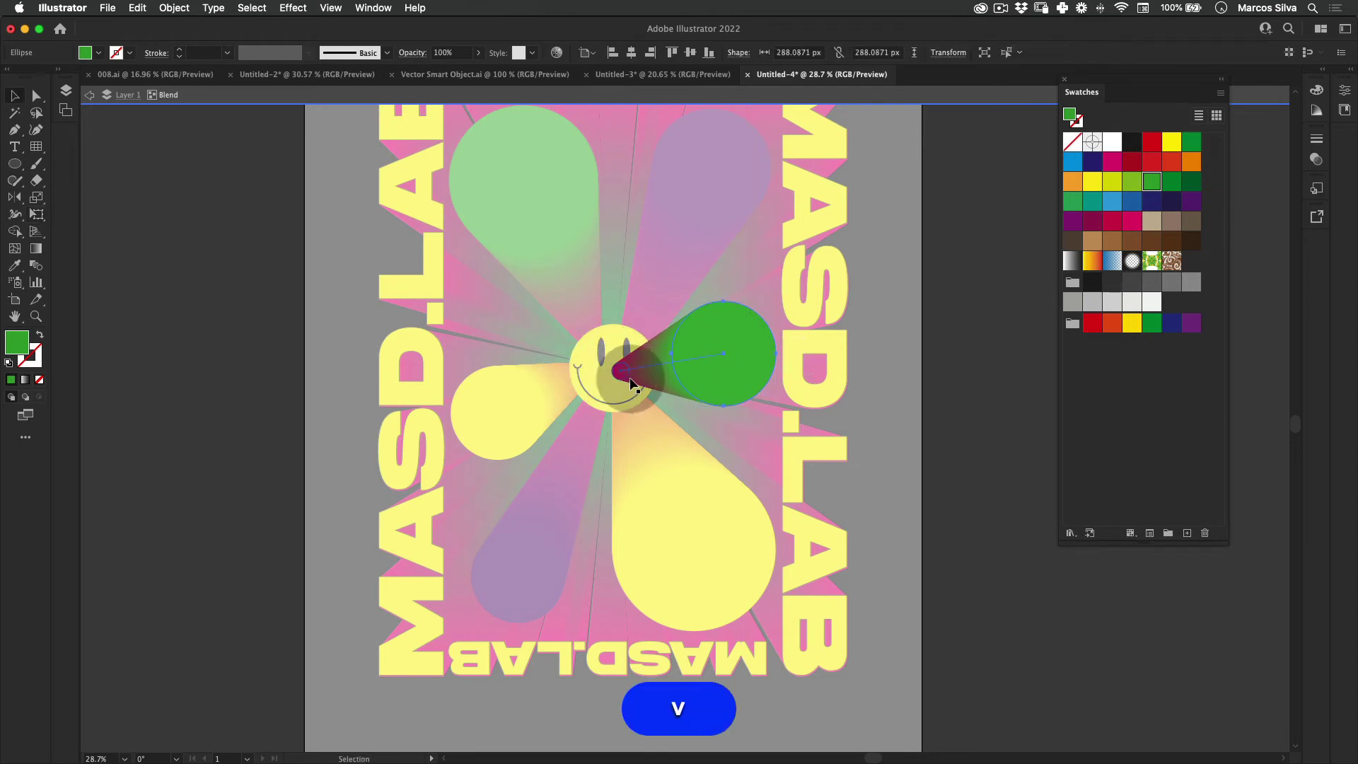
{"action": "left_click_drag", "start_coordinate": [634, 383], "coordinate": [617, 367]}
{"action": "double_click", "coordinate": [987, 257]}
Draw a dark circle about 335 px in diameter, centred on the upper-left green circle.
{"action": "key", "text": "z"}
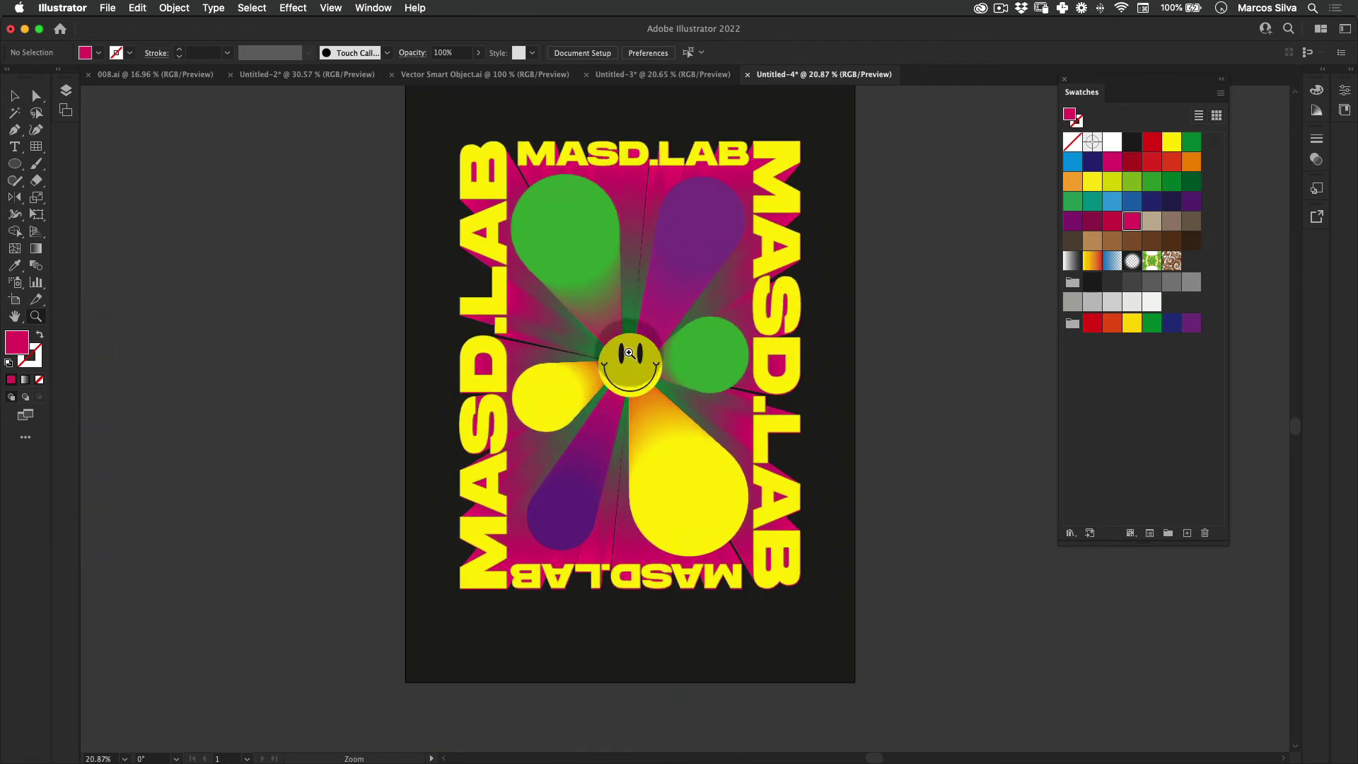
{"action": "key", "text": "z"}
{"action": "left_click_drag", "start_coordinate": [656, 298], "coordinate": [607, 236]}
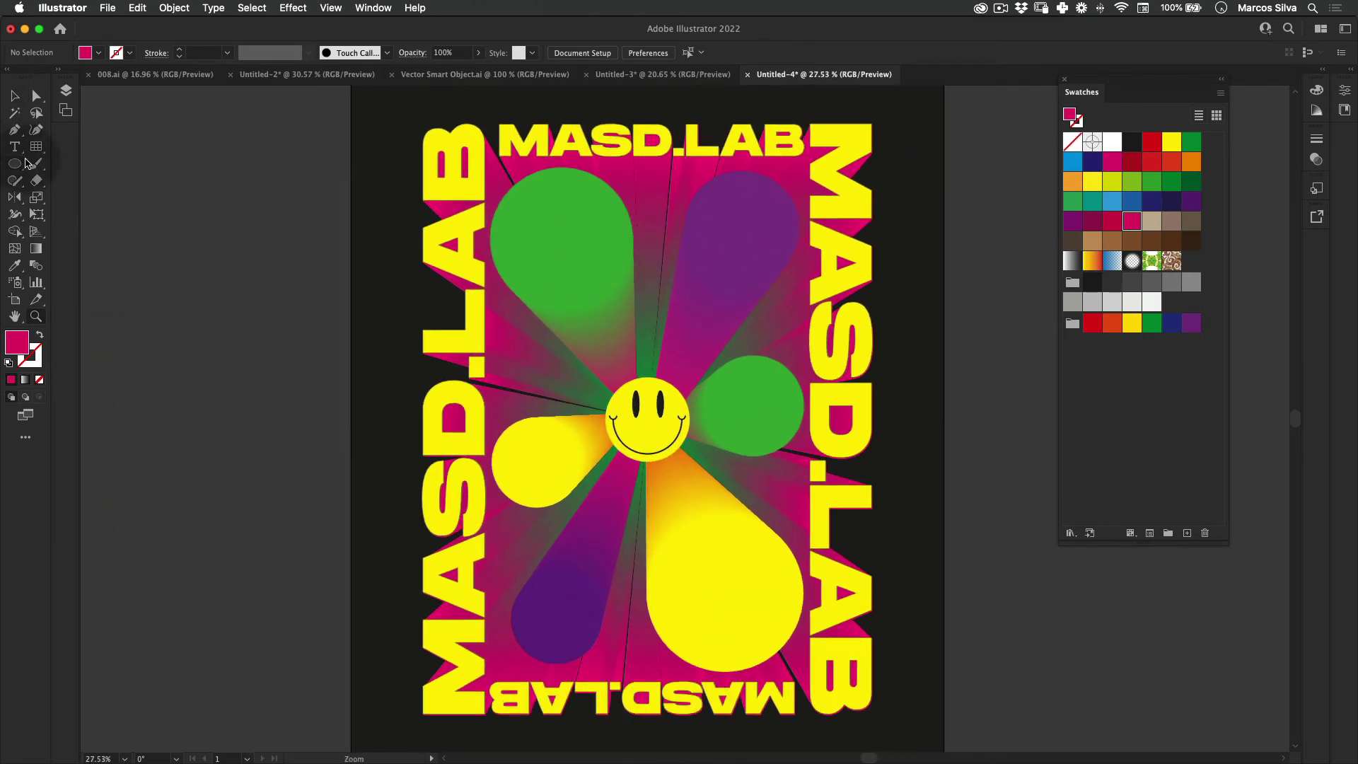
{"action": "left_click", "coordinate": [21, 162]}
{"action": "left_click_drag", "start_coordinate": [558, 228], "coordinate": [619, 212]}
{"action": "key", "text": "super+z"}
{"action": "key", "text": "v"}
{"action": "left_click", "coordinate": [186, 315]}
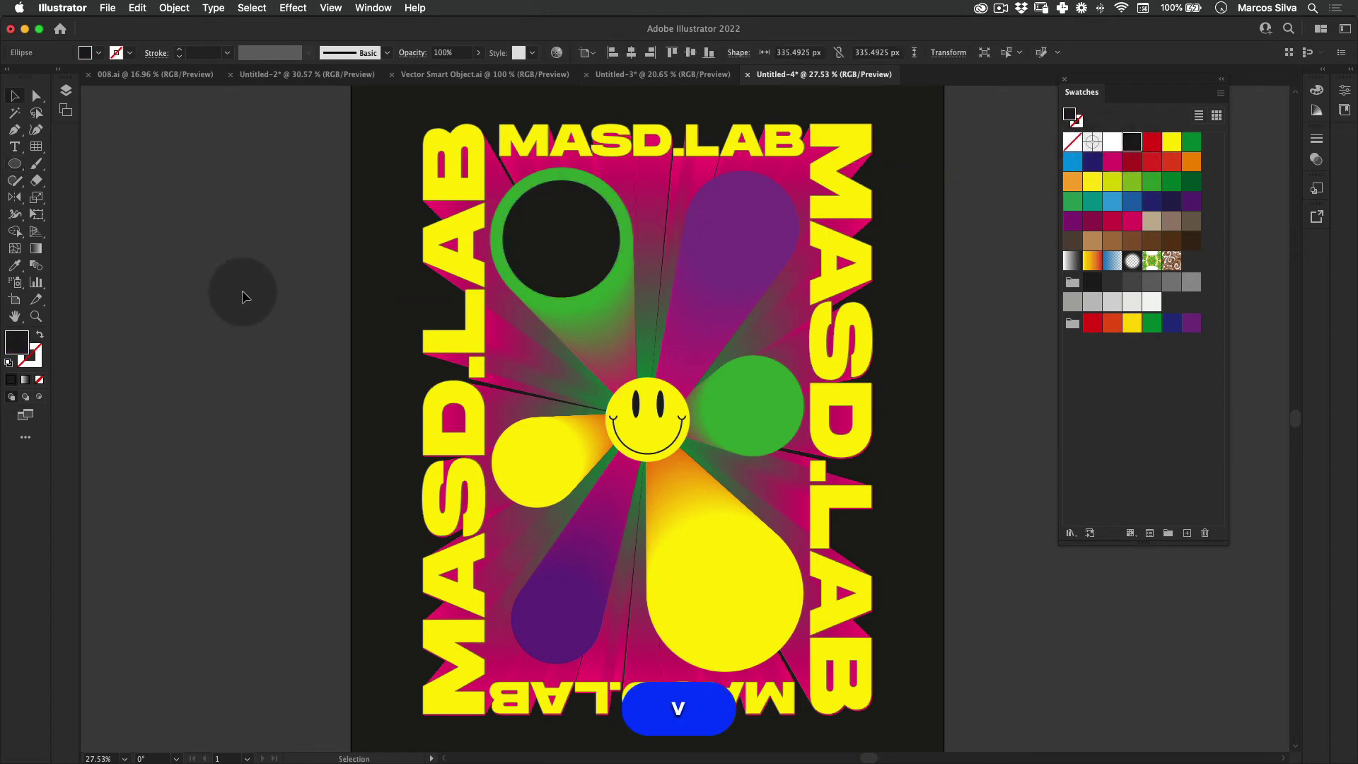
{"action": "left_click", "coordinate": [243, 295]}
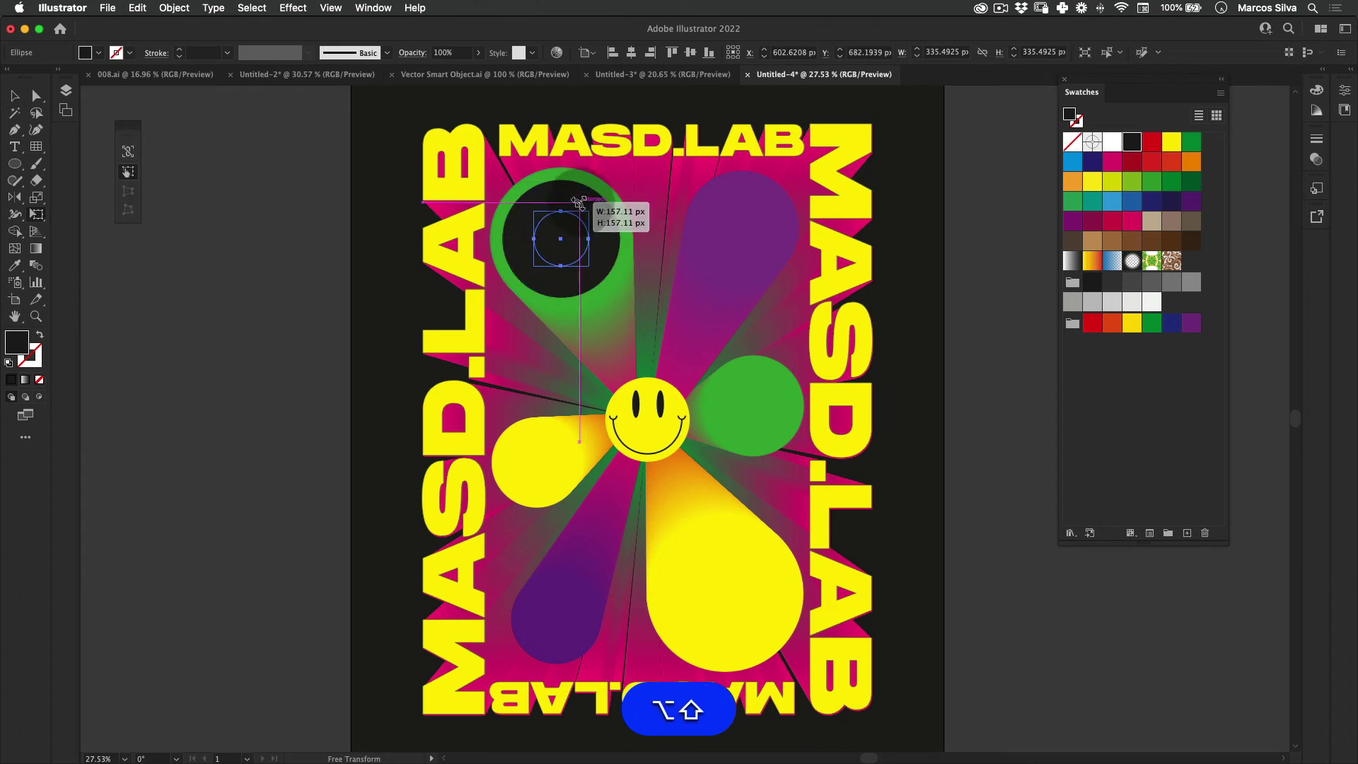
Convert the side anchors of a 187 px copy of the dark circle to corner points and fill the shape white.
{"action": "key", "text": "a"}
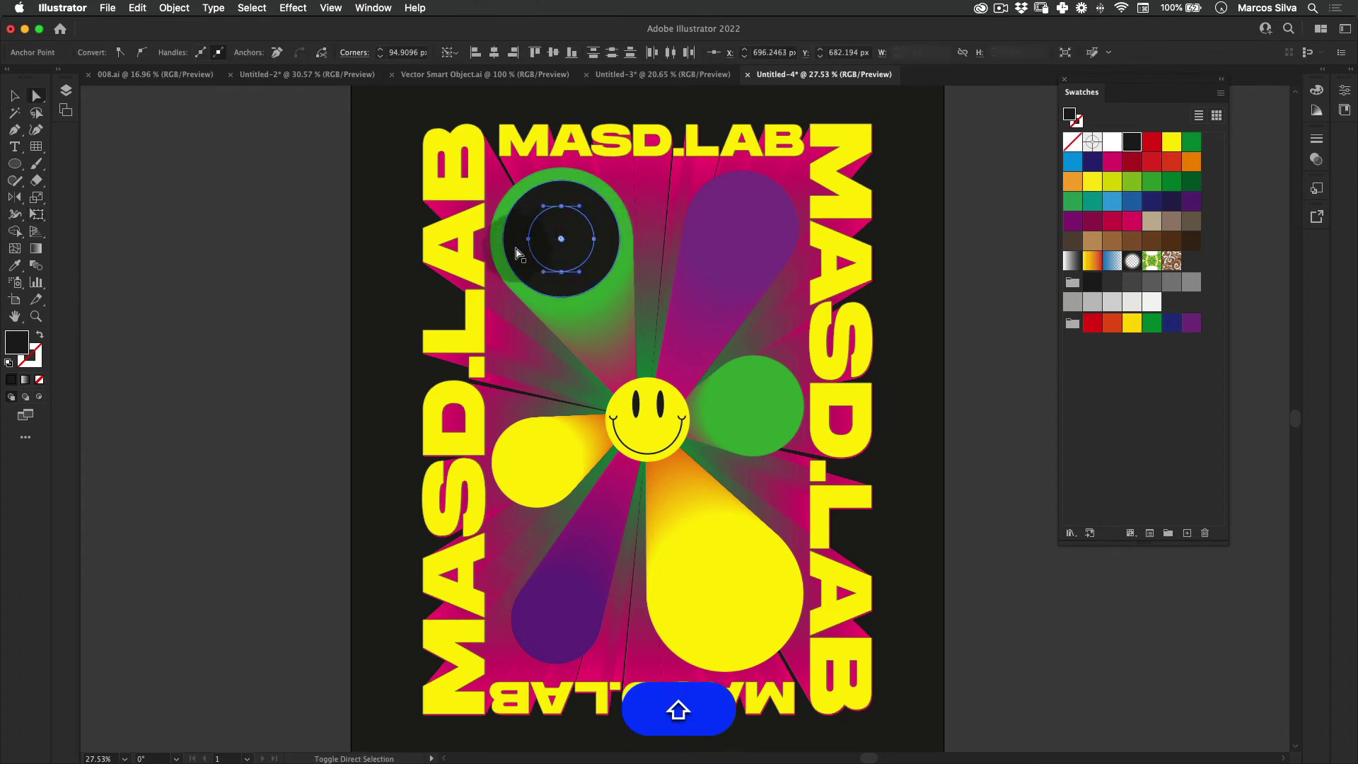
{"action": "left_click", "coordinate": [516, 253]}
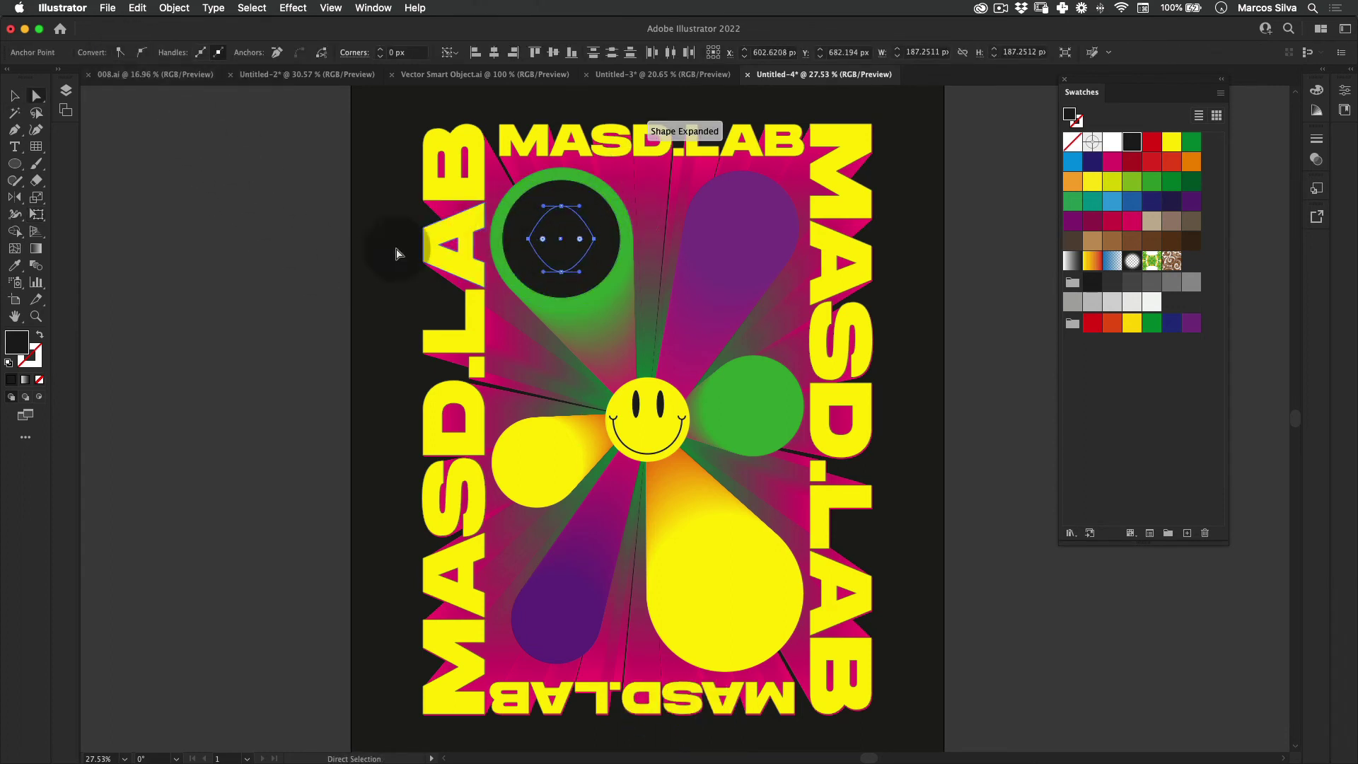
{"action": "key", "text": "e"}
{"action": "key", "text": "v"}
{"action": "left_click", "coordinate": [602, 263]}
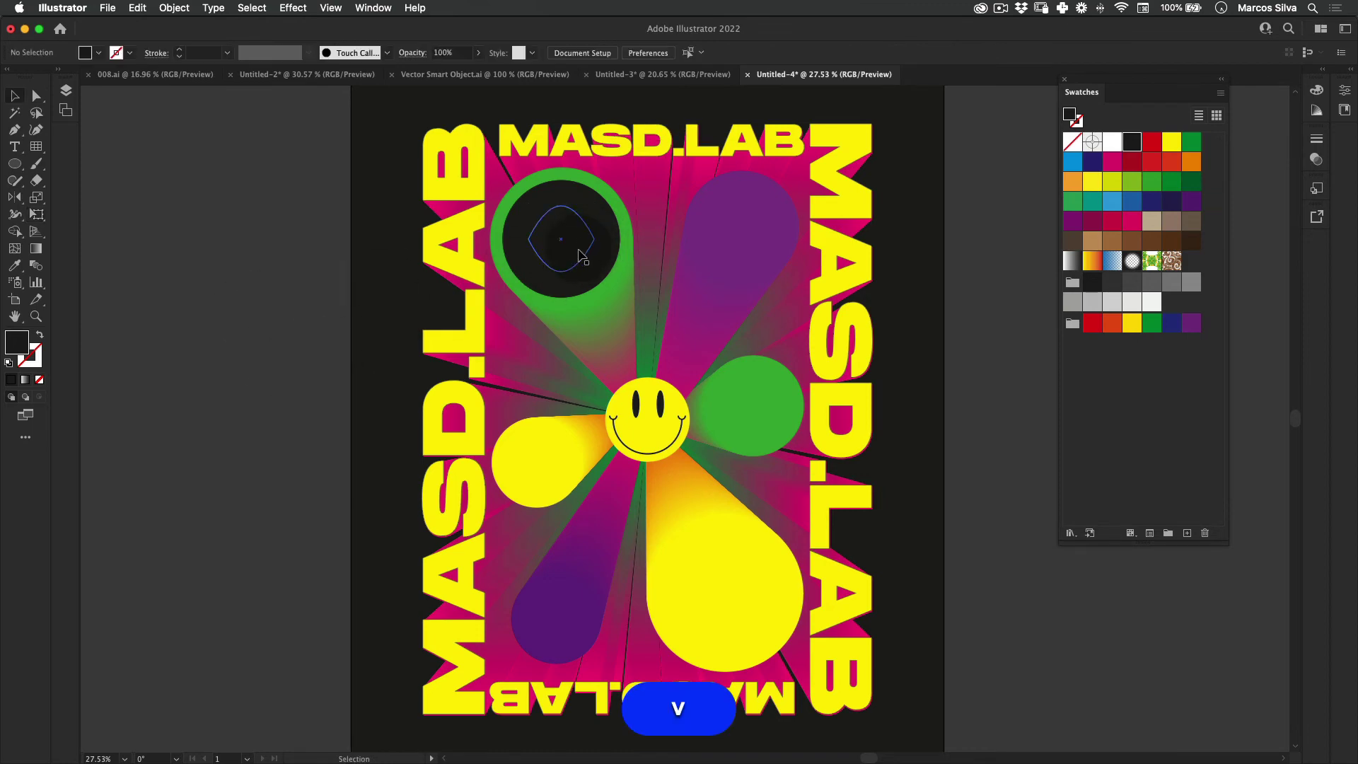
{"action": "left_click", "coordinate": [1112, 144]}
{"action": "key", "text": "e"}
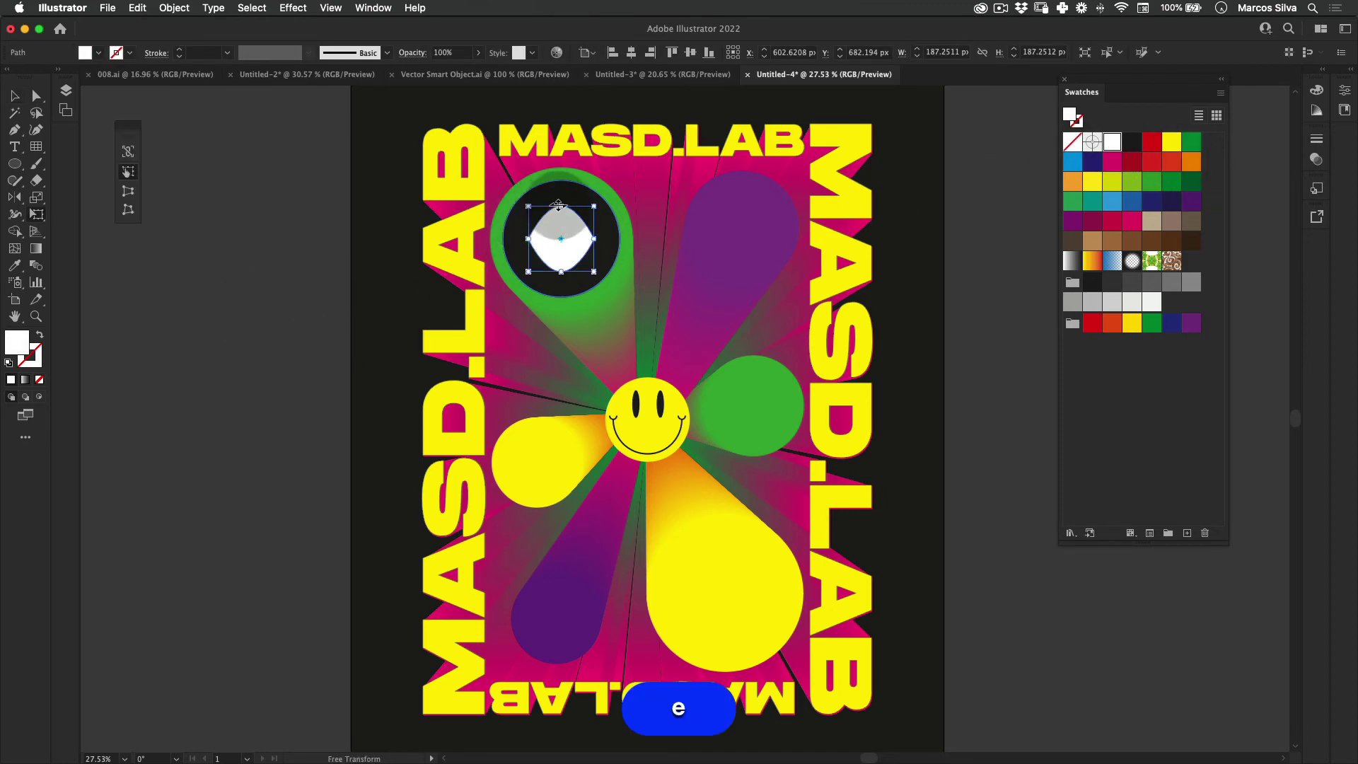
{"action": "left_click_drag", "start_coordinate": [560, 205], "coordinate": [558, 225]}
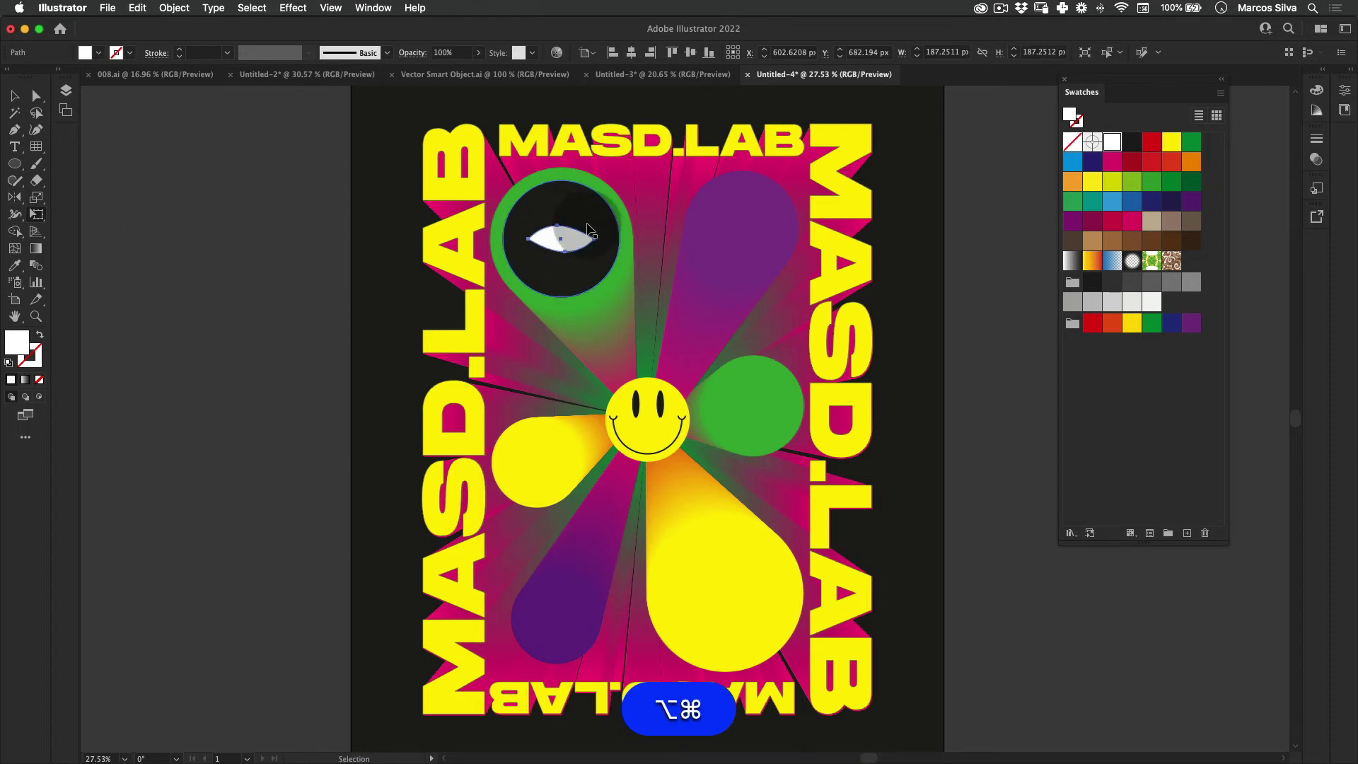
{"action": "key", "text": "super+z"}
Flatten the white shape into an eye using its upper and lower anchors and scale it to about 214 × 115 px.
{"action": "key", "text": "a"}
{"action": "left_click", "coordinate": [561, 205]}
{"action": "left_click", "coordinate": [562, 272], "text": "shift"}
{"action": "key", "text": "shift+e"}
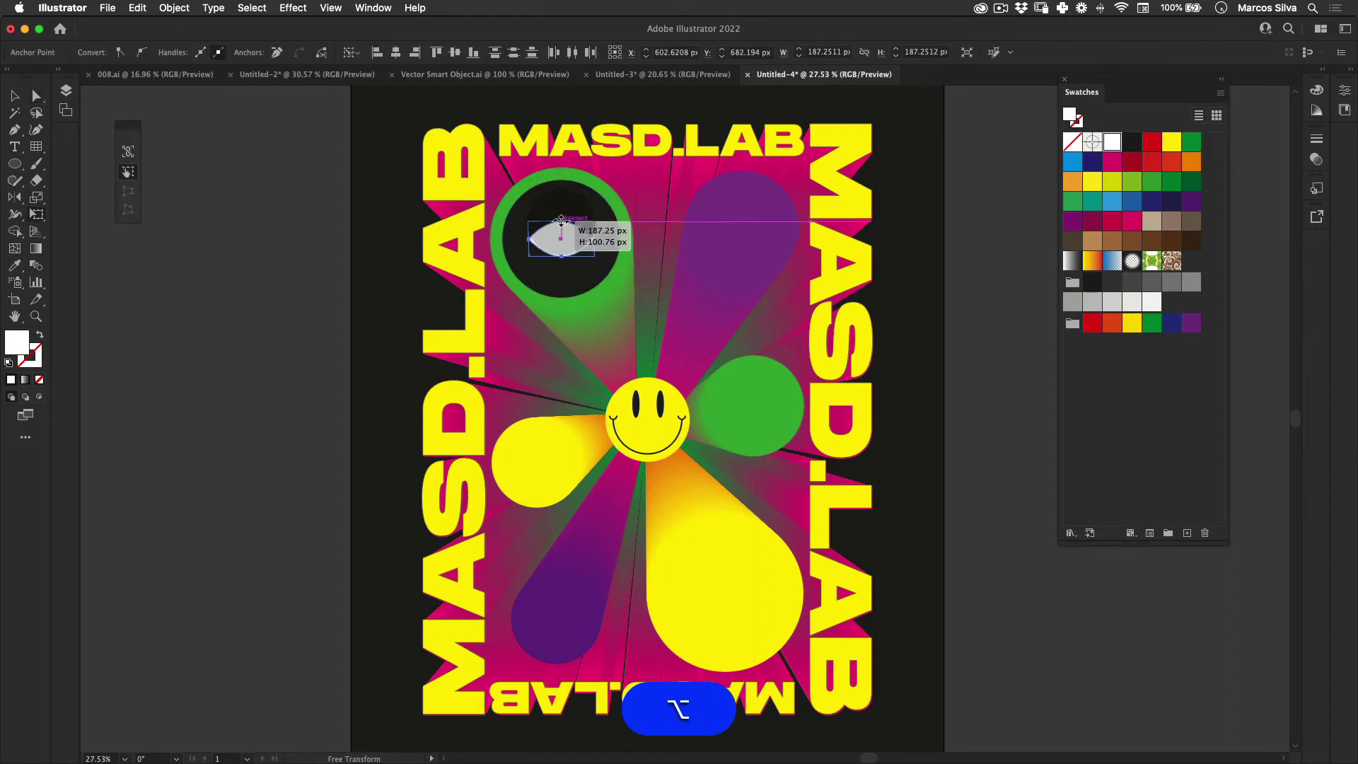
{"action": "left_click_drag", "start_coordinate": [560, 221], "coordinate": [599, 217]}
{"action": "key", "text": "alt+v"}
{"action": "key", "text": "e"}
{"action": "key", "text": "v"}
{"action": "left_click", "coordinate": [242, 387]}
{"action": "key", "text": "e"}
{"action": "key", "text": "v"}
{"action": "left_click", "coordinate": [253, 345]}
Draw a pupil circle at the centre of the white eye, sample the surrounding dark fill for it and enlarge it slightly.
{"action": "key", "text": "l"}
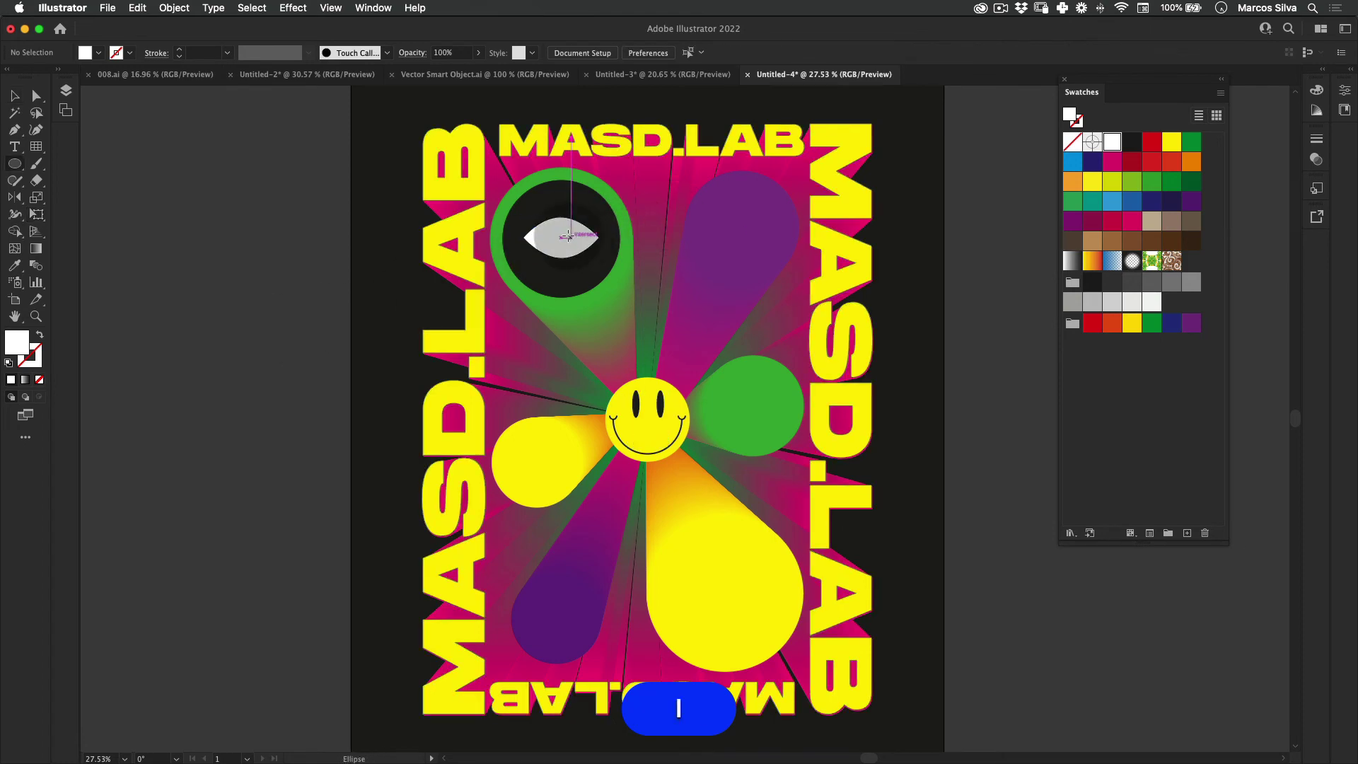
{"action": "left_click_drag", "start_coordinate": [573, 231], "coordinate": [562, 306]}
{"action": "key", "text": "i"}
{"action": "left_click", "coordinate": [582, 199]}
{"action": "key", "text": "v"}
{"action": "left_click", "coordinate": [225, 352]}
{"action": "key", "text": "space"}
{"action": "left_click", "coordinate": [579, 278]}
{"action": "key", "text": "e"}
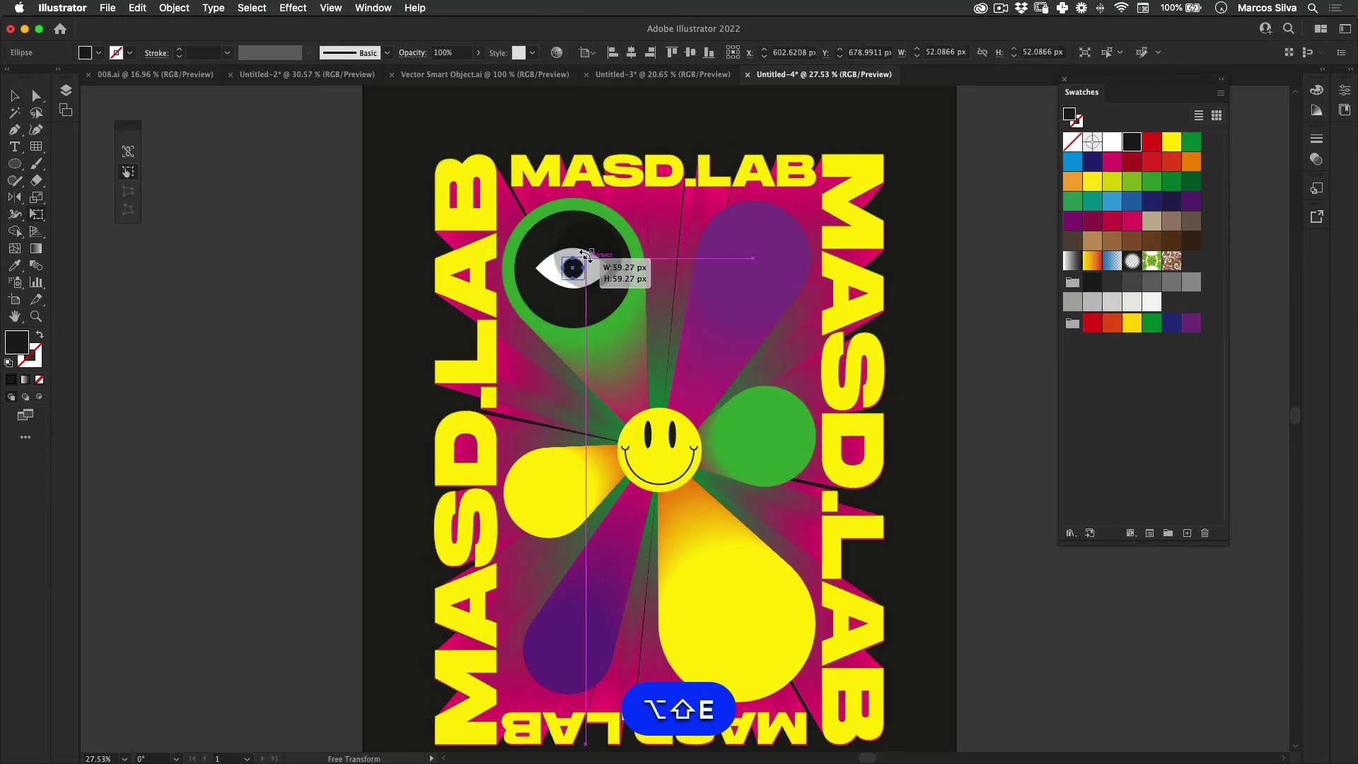
{"action": "key", "text": "v"}
{"action": "left_click", "coordinate": [442, 323]}
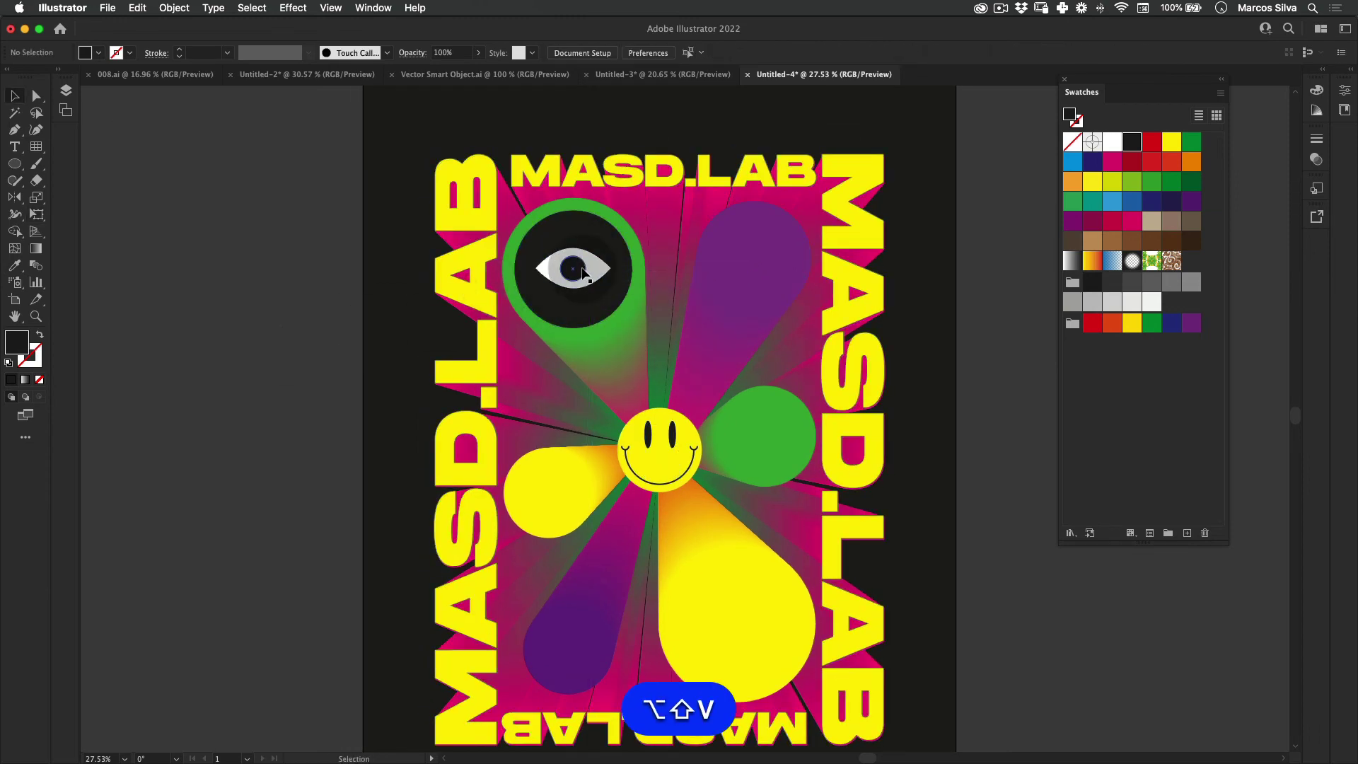
Enlarge the eye and pupil together to about 252 px wide and group them with the dark circle.
{"action": "left_click", "coordinate": [585, 275], "text": "shift"}
{"action": "left_click", "coordinate": [620, 260], "text": "shift"}
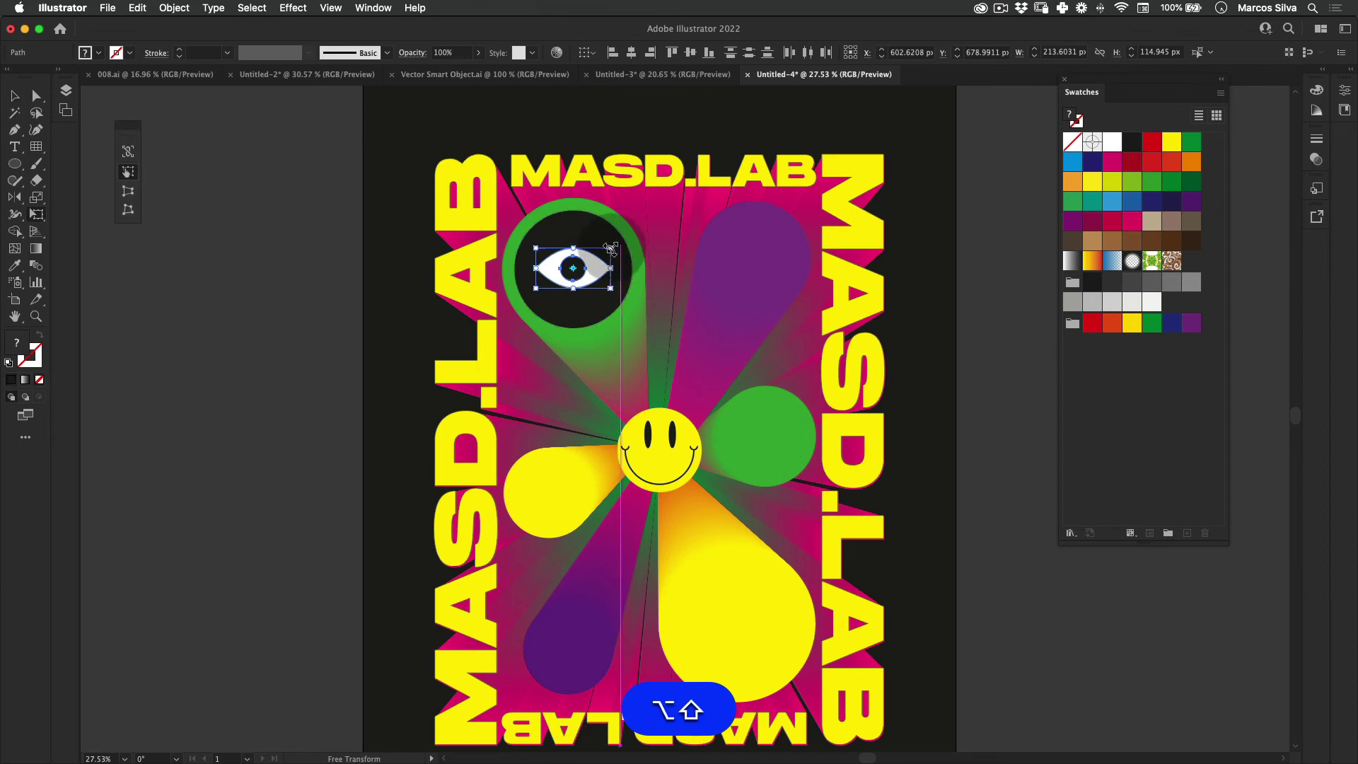
{"action": "left_click_drag", "start_coordinate": [611, 249], "coordinate": [611, 251]}
{"action": "key", "text": "super+shift+g"}
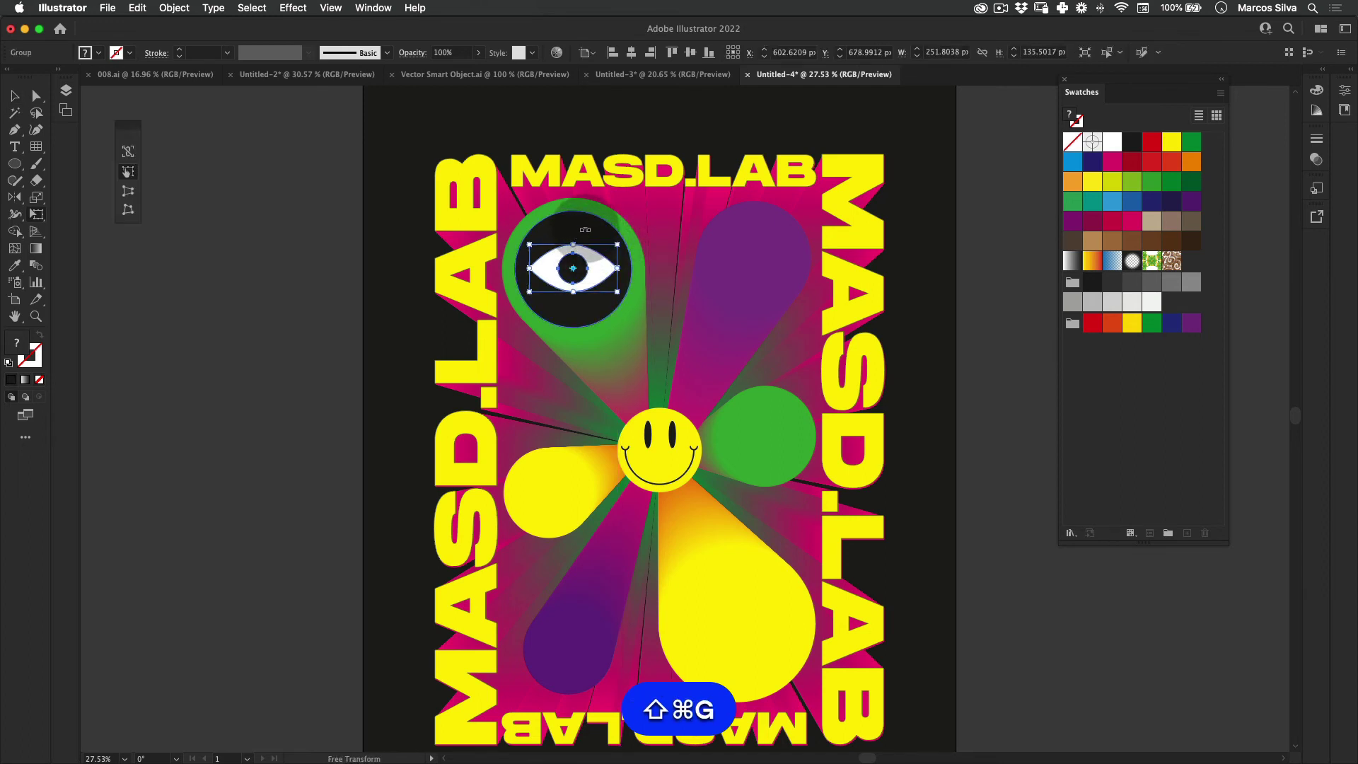
{"action": "key", "text": "super+g"}
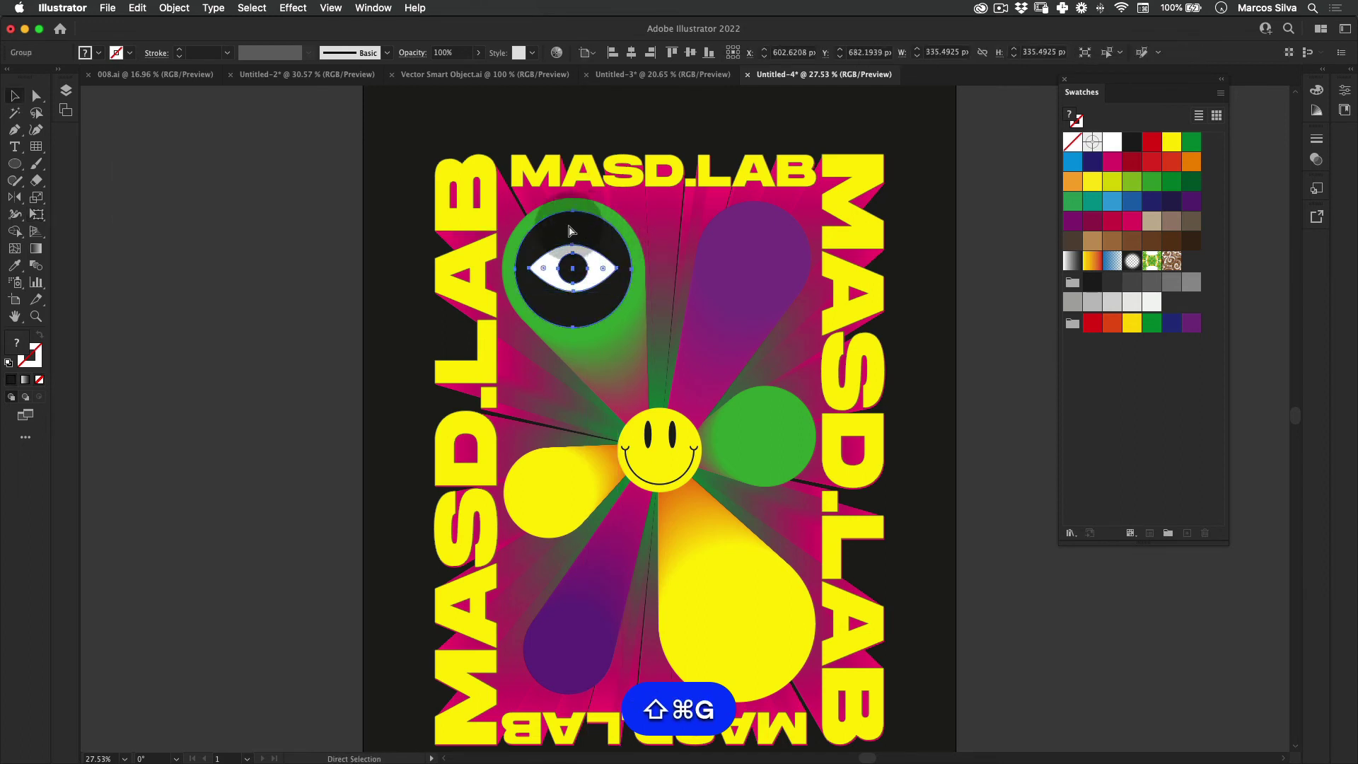
{"action": "left_click", "coordinate": [327, 317]}
Duplicate the eye group onto the upper-right purple circle and scale the copy down to fit inside it.
{"action": "scroll", "coordinate": [504, 311], "scroll_direction": "right", "scroll_amount": 1}
{"action": "left_click_drag", "start_coordinate": [538, 280], "coordinate": [792, 261]}
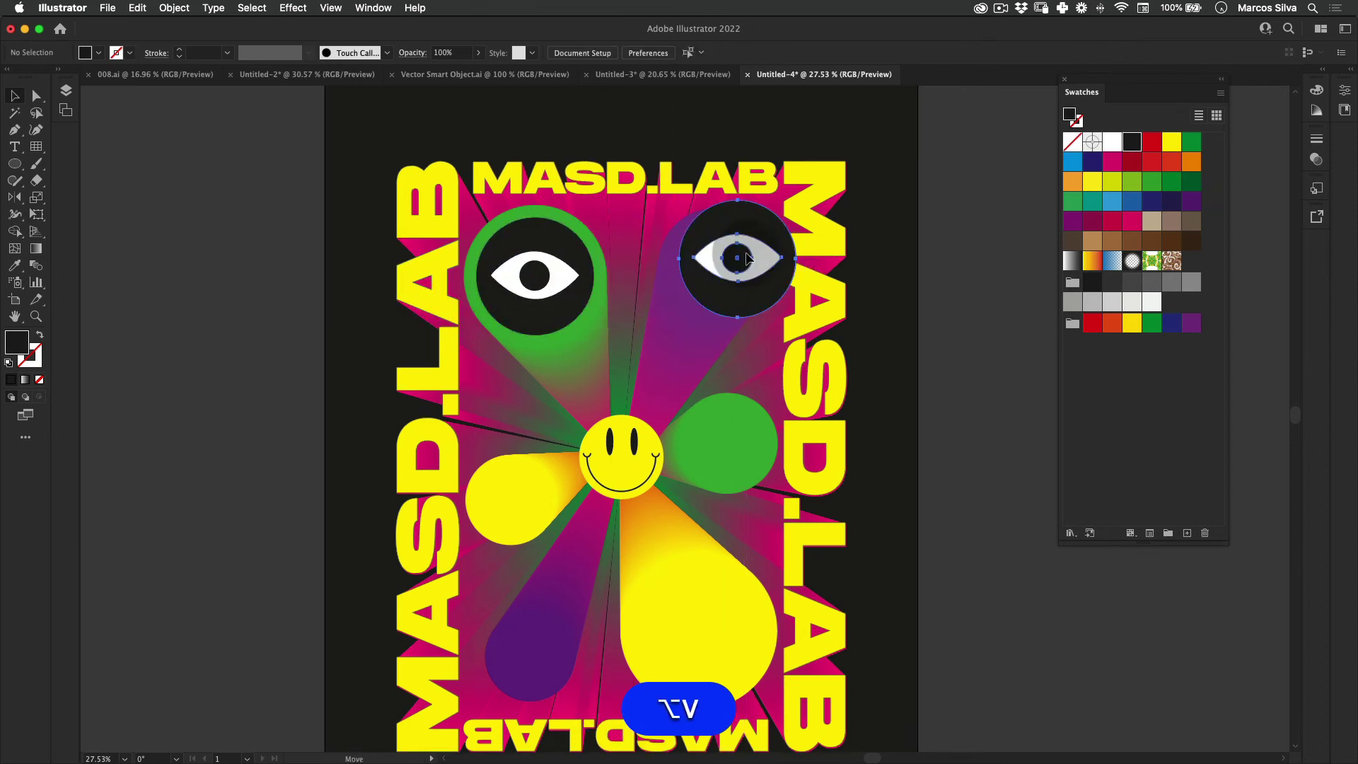
{"action": "key", "text": "alt+e"}
{"action": "left_click_drag", "start_coordinate": [797, 205], "coordinate": [725, 241], "text": "alt+shift"}
{"action": "key", "text": "v"}
{"action": "key", "text": "e"}
{"action": "key", "text": "z"}
{"action": "key", "text": "v"}
{"action": "left_click", "coordinate": [937, 197]}
{"action": "left_click_drag", "start_coordinate": [701, 284], "coordinate": [562, 464]}
{"action": "key", "text": "v"}
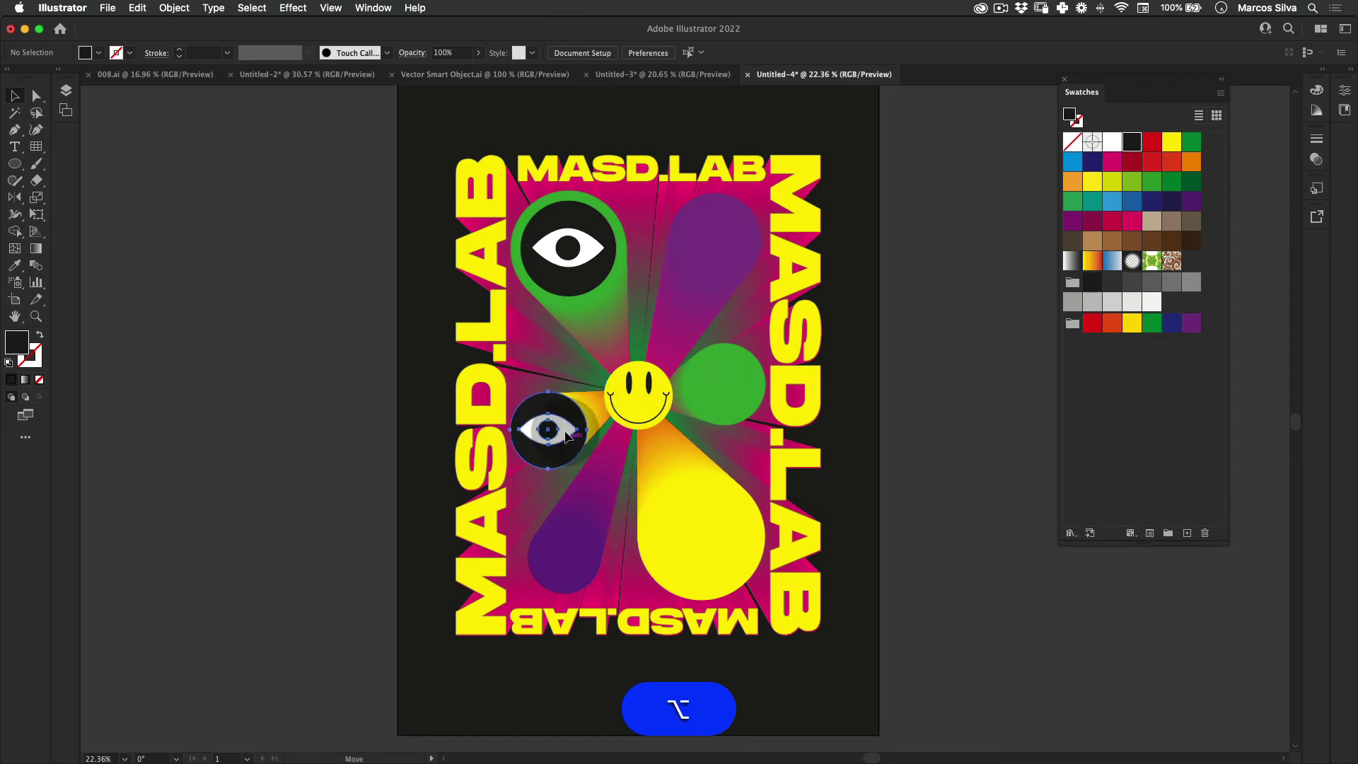
{"action": "key", "text": "alt+e"}
{"action": "key", "text": "super+z"}
Duplicate the eye from the purple circle onto the left yellow circle and scale the copy to about 215 px.
{"action": "key", "text": "v"}
{"action": "left_click_drag", "start_coordinate": [741, 240], "coordinate": [575, 401], "text": "alt"}
{"action": "key", "text": "e"}
{"action": "key", "text": "z"}
{"action": "left_click_drag", "start_coordinate": [557, 415], "coordinate": [561, 443]}
{"action": "key", "text": "v"}
{"action": "key", "text": "e"}
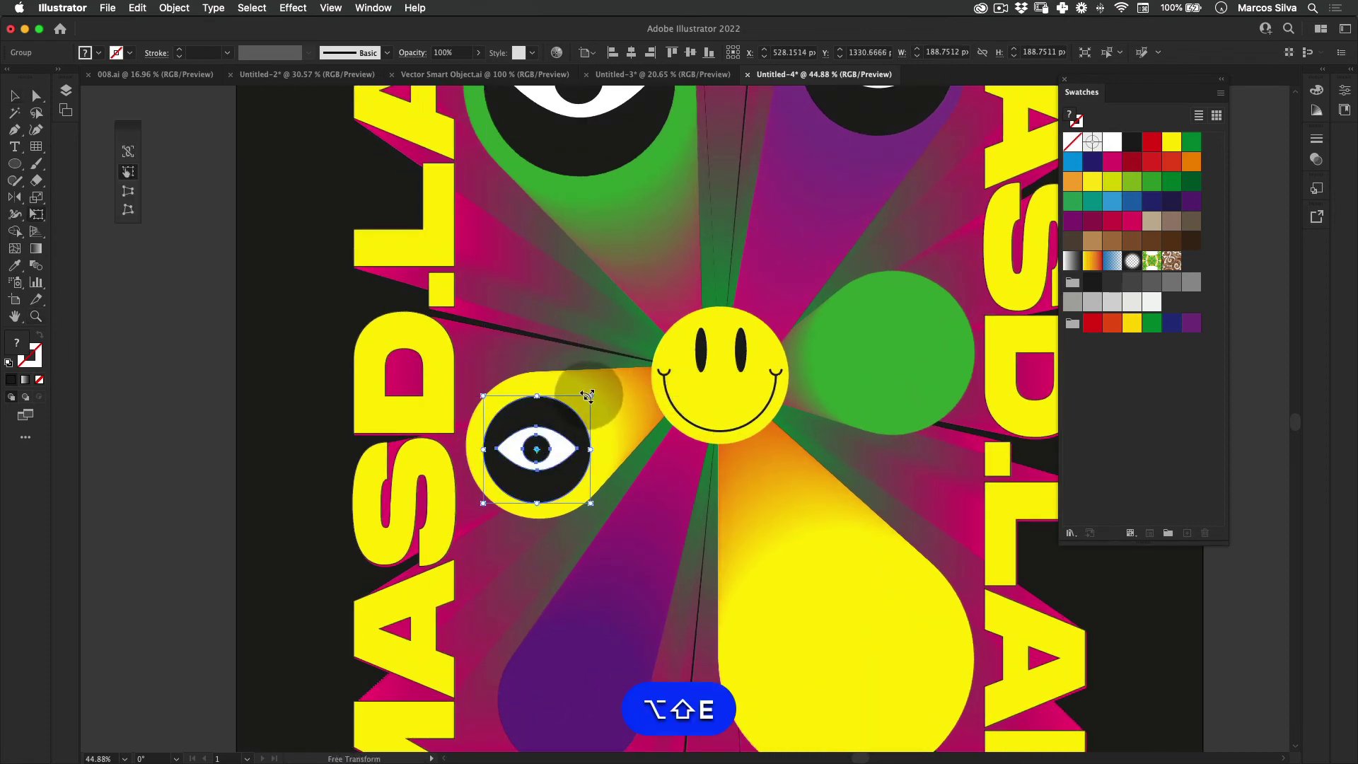
{"action": "left_click_drag", "start_coordinate": [591, 395], "coordinate": [675, 523], "text": "alt+shift"}
{"action": "key", "text": "z"}
{"action": "key", "text": "v"}
{"action": "key", "text": "z"}
{"action": "key", "text": "space"}
{"action": "key", "text": "v"}
{"action": "left_click", "coordinate": [243, 428]}
Try to copy the small eye onto the lower-right yellow circle and enlarge it to about 413 px.
{"action": "key", "text": "alt+super+e"}
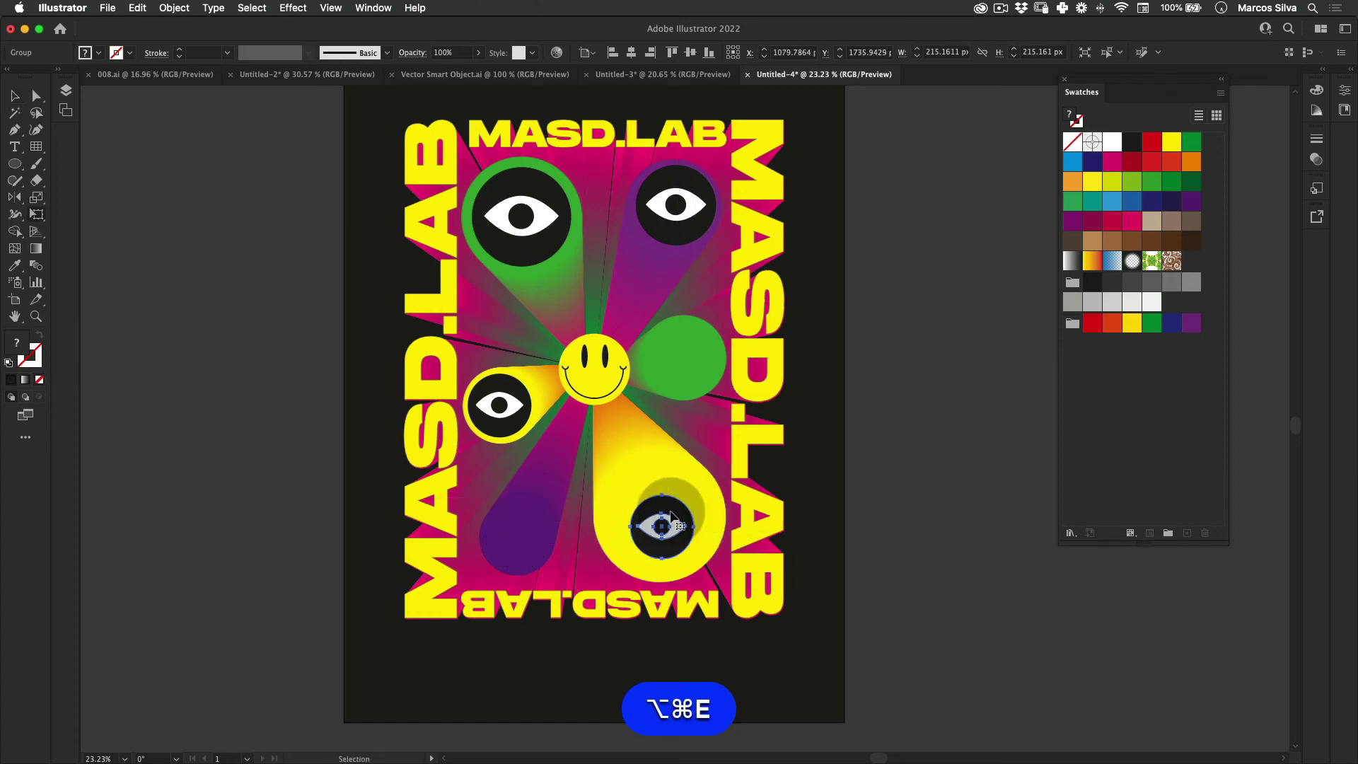
{"action": "key", "text": "super+z"}
{"action": "left_click_drag", "start_coordinate": [534, 541], "coordinate": [721, 465]}
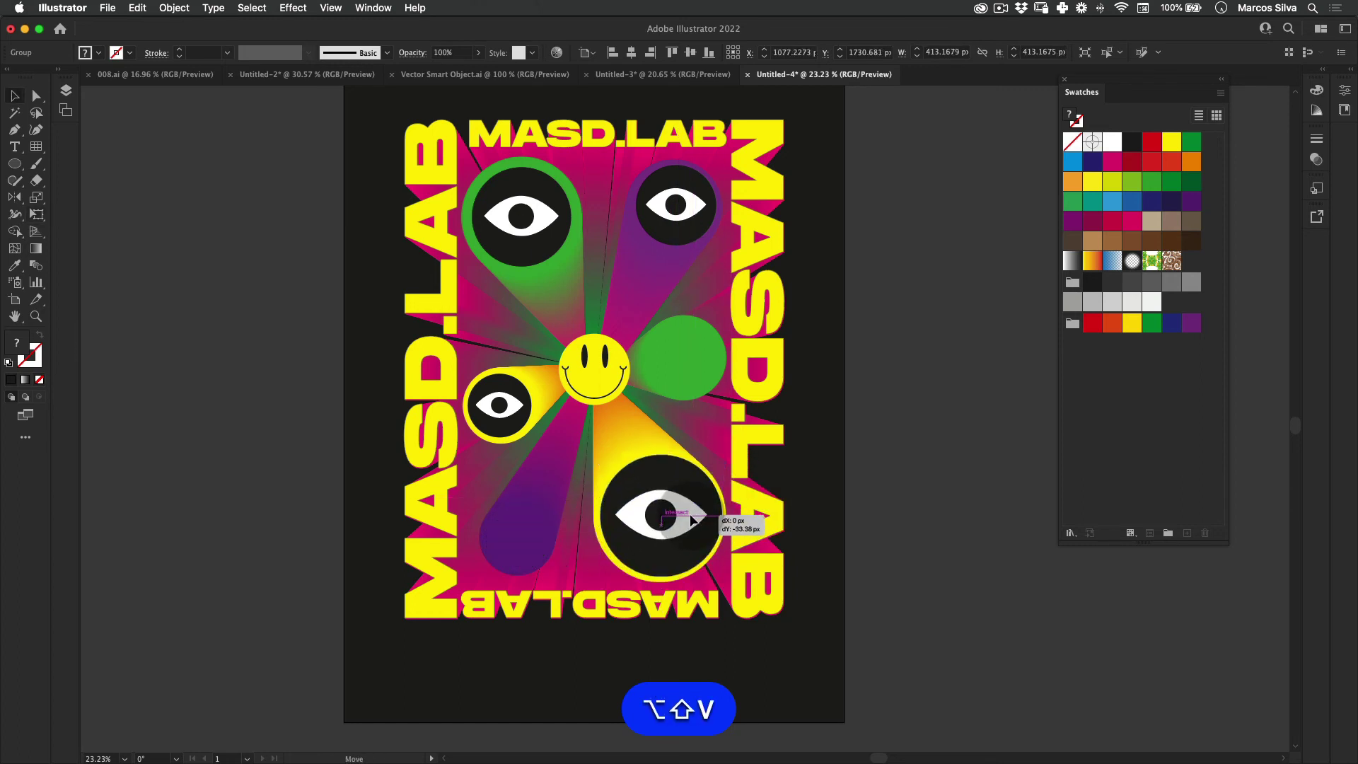
{"action": "left_click_drag", "start_coordinate": [692, 522], "coordinate": [691, 520]}
{"action": "key", "text": "super+z"}
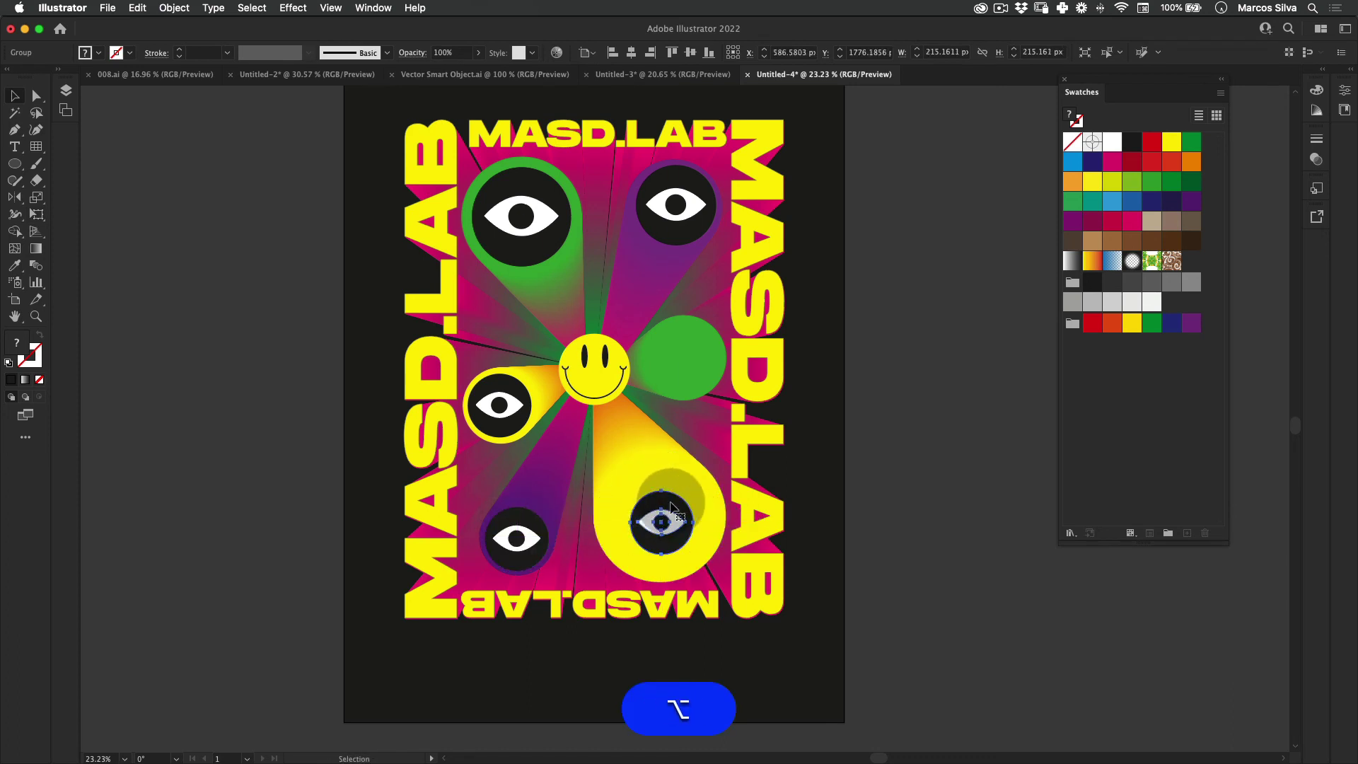
Place eye copies on the lower-left purple circle and the lower-right yellow circle, enlarging the latter to nearly fill it.
{"action": "mouse_move", "coordinate": [702, 486]}
{"action": "left_mouse_down"}
{"action": "mouse_move", "coordinate": [732, 471]}
{"action": "mouse_move", "coordinate": [693, 509]}
{"action": "left_mouse_up"}
{"action": "key", "text": "v"}
{"action": "key", "text": "v"}
Fill the small circle of the lower-right yellow blend with red and leave isolation mode.
{"action": "left_click", "coordinate": [600, 386]}
{"action": "double_click", "coordinate": [600, 386]}
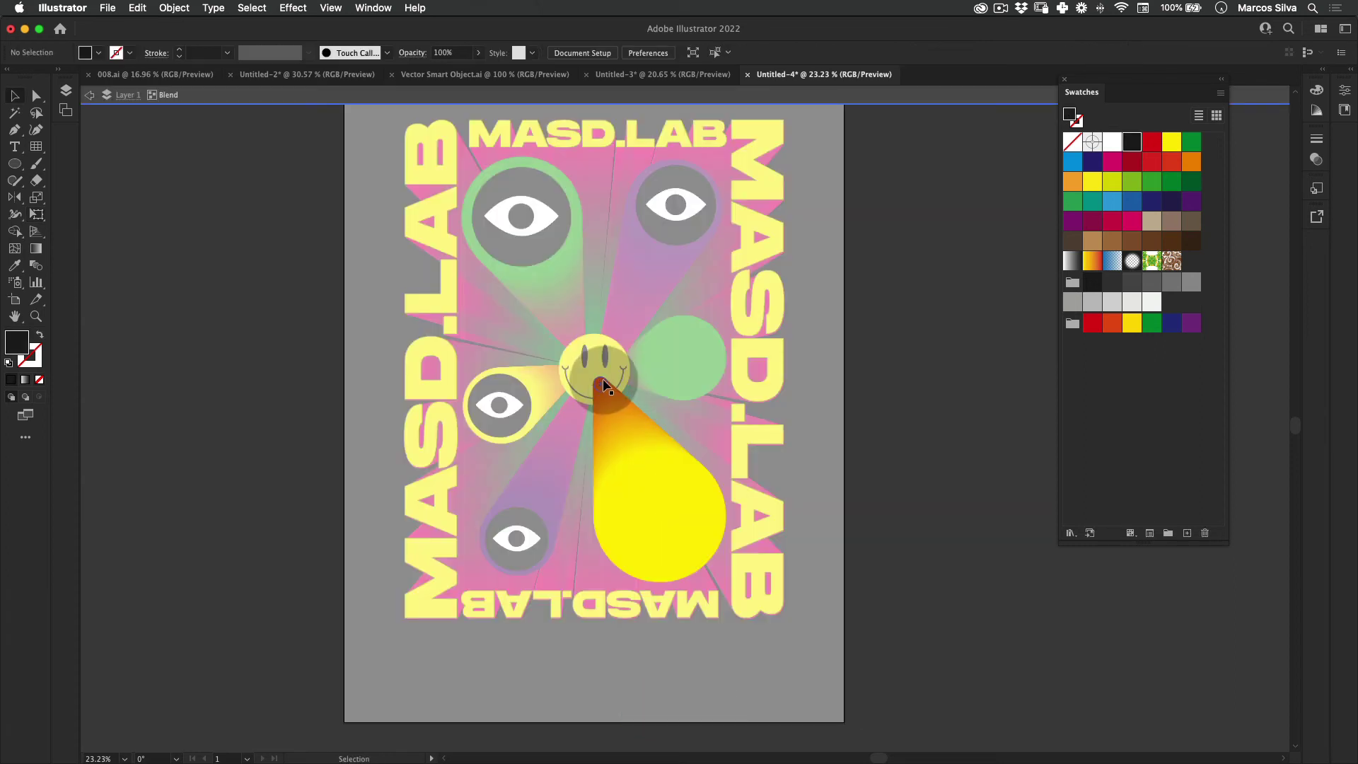
{"action": "left_click", "coordinate": [1112, 323]}
{"action": "left_click", "coordinate": [1090, 326]}
{"action": "key", "text": "v"}
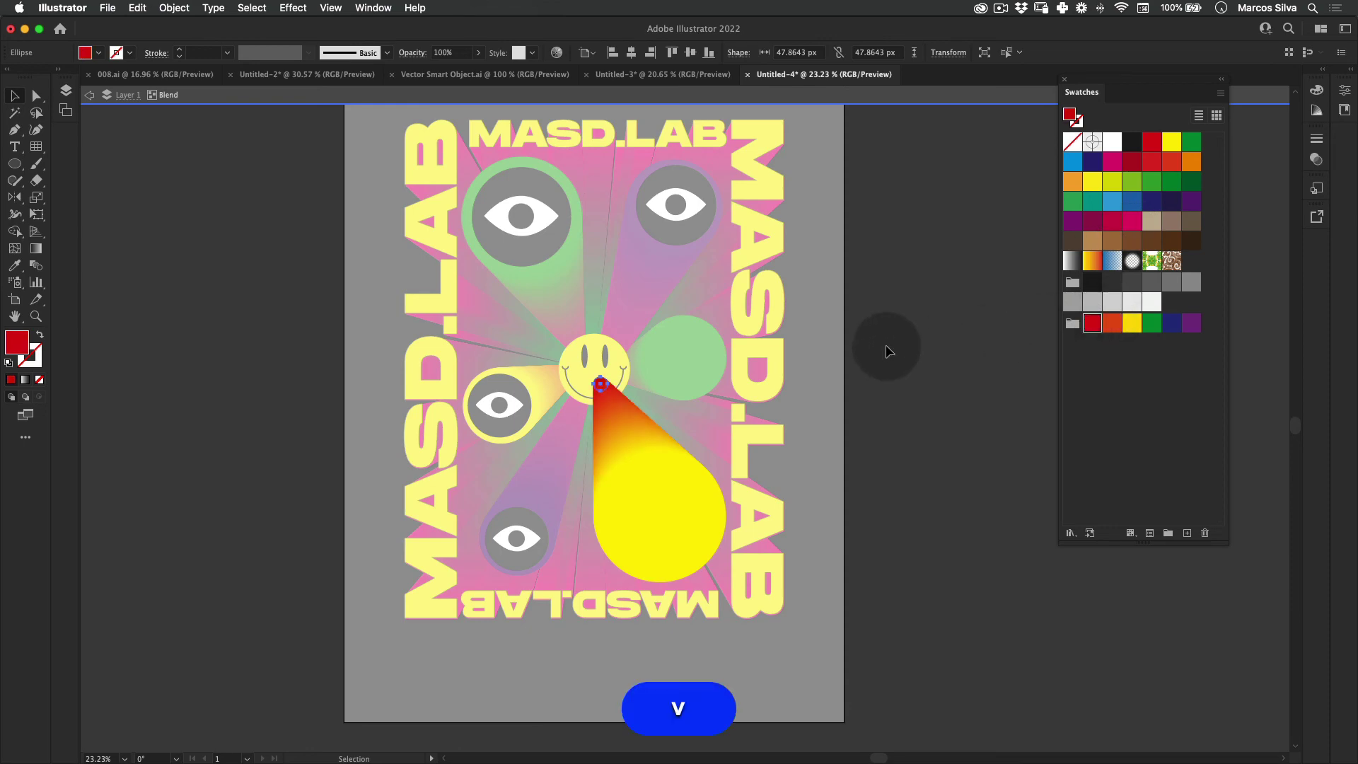
{"action": "double_click", "coordinate": [867, 356]}
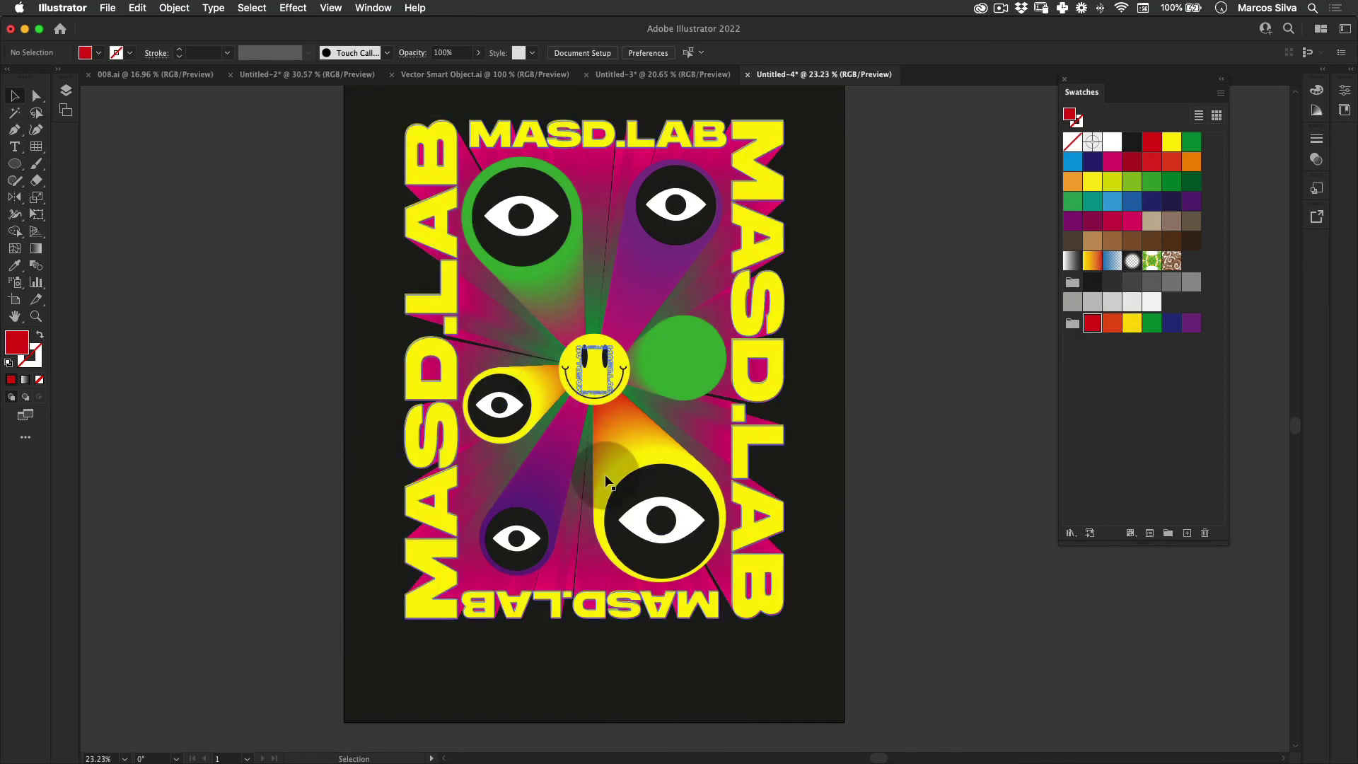
Centre the large eye in the lower-right yellow circle and copy a small eye onto the green circle beside the smiley.
{"action": "key", "text": "v"}
{"action": "left_click_drag", "start_coordinate": [699, 530], "coordinate": [687, 358]}
{"action": "key", "text": "alt"}
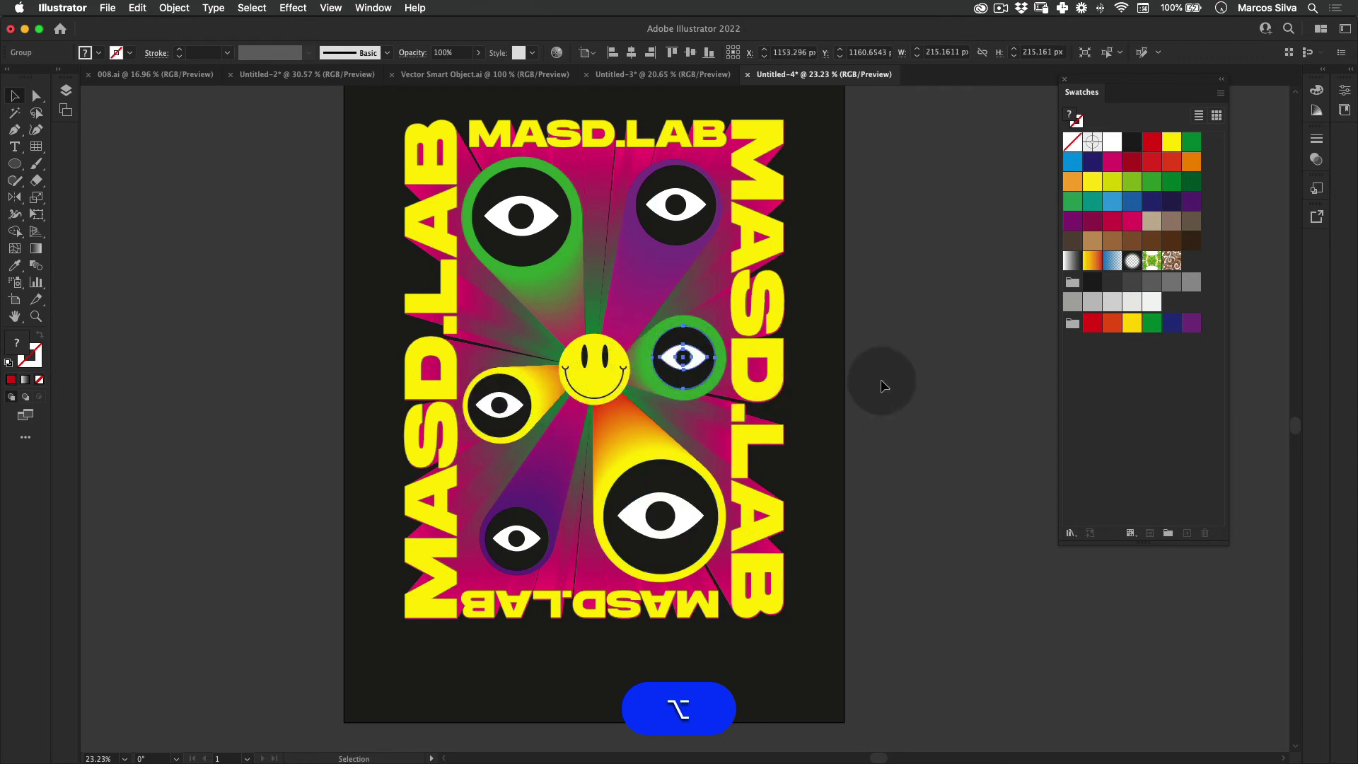
{"action": "left_click", "coordinate": [974, 368]}
{"action": "key", "text": "z"}
{"action": "left_click", "coordinate": [726, 391], "text": "alt"}
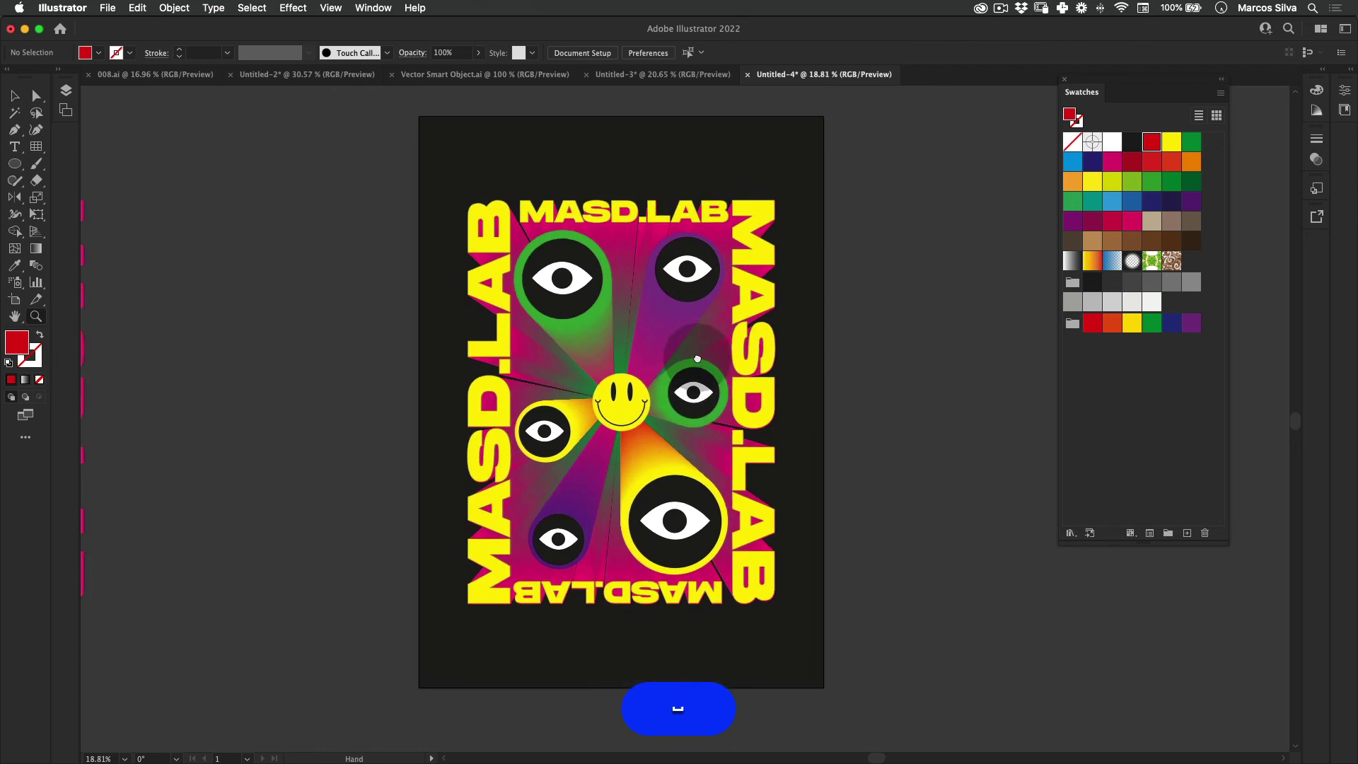
{"action": "key", "text": "v"}
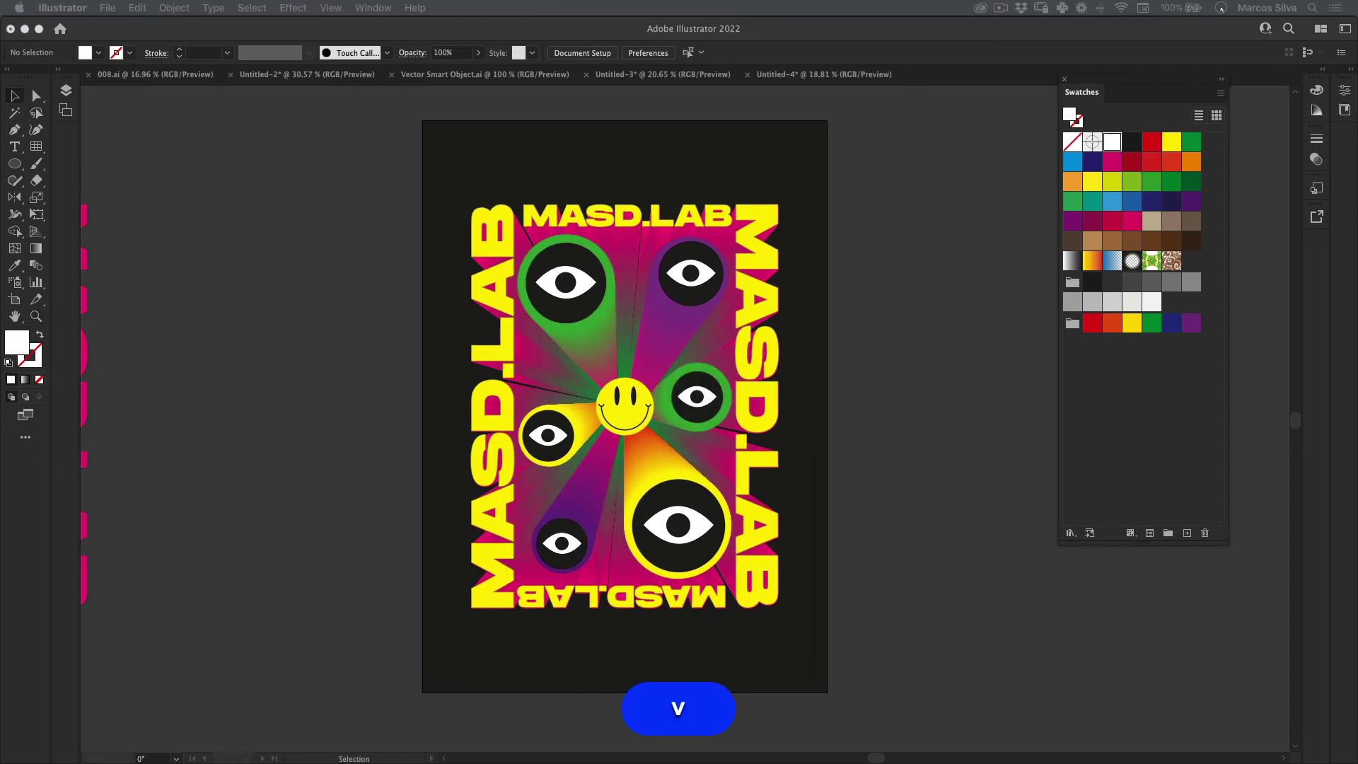
{"action": "key", "text": "shift+super+c"}
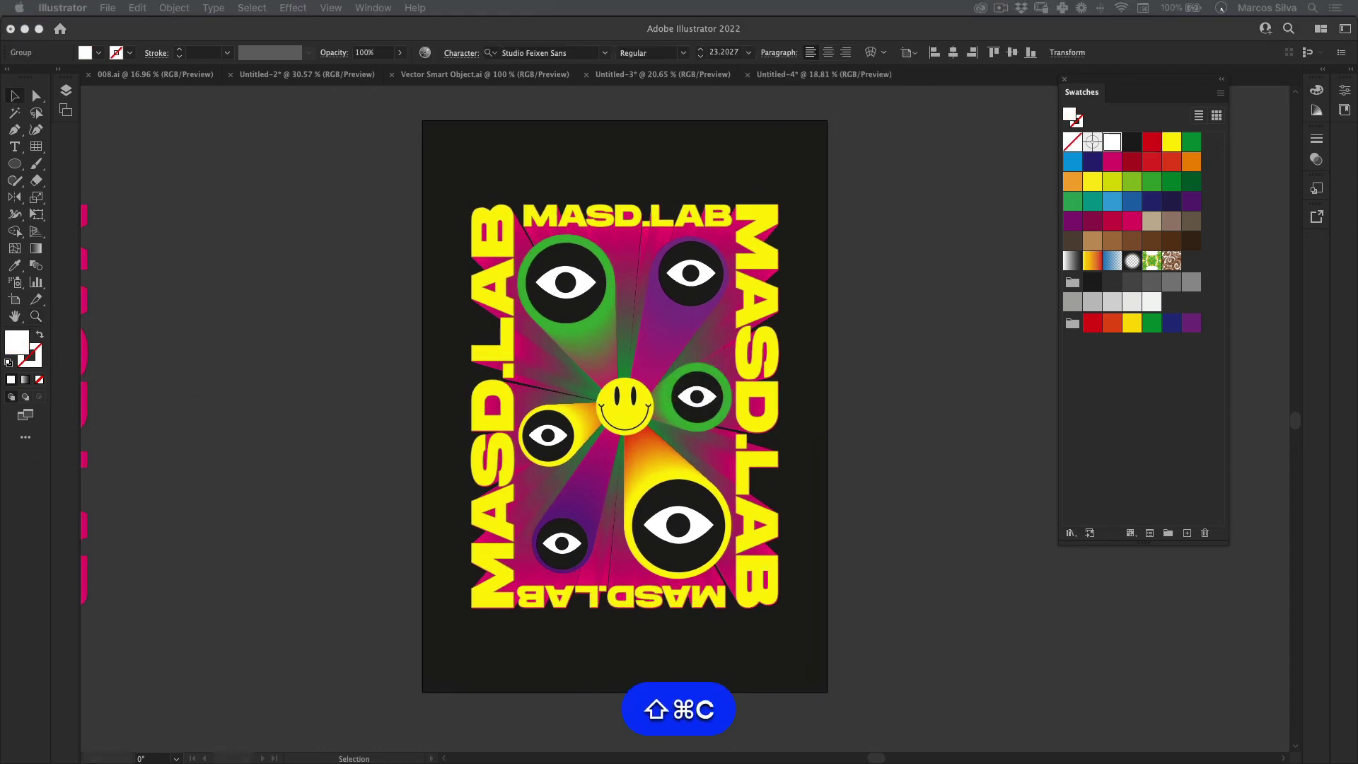
{"action": "left_click", "coordinate": [869, 319]}
{"action": "key", "text": "super+v"}
{"action": "key", "text": "super+z"}
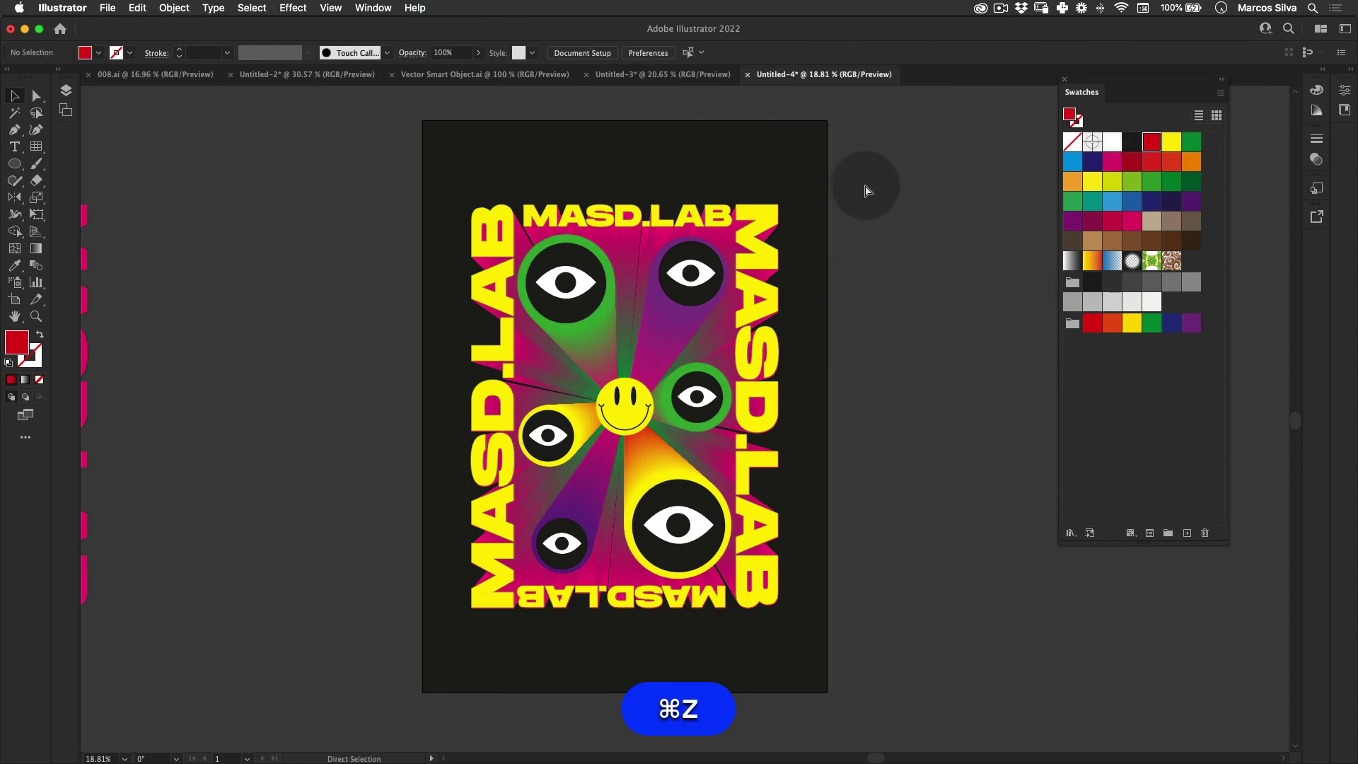
{"action": "key", "text": "super+f"}
{"action": "key", "text": "super+v"}
{"action": "left_click", "coordinate": [912, 262]}
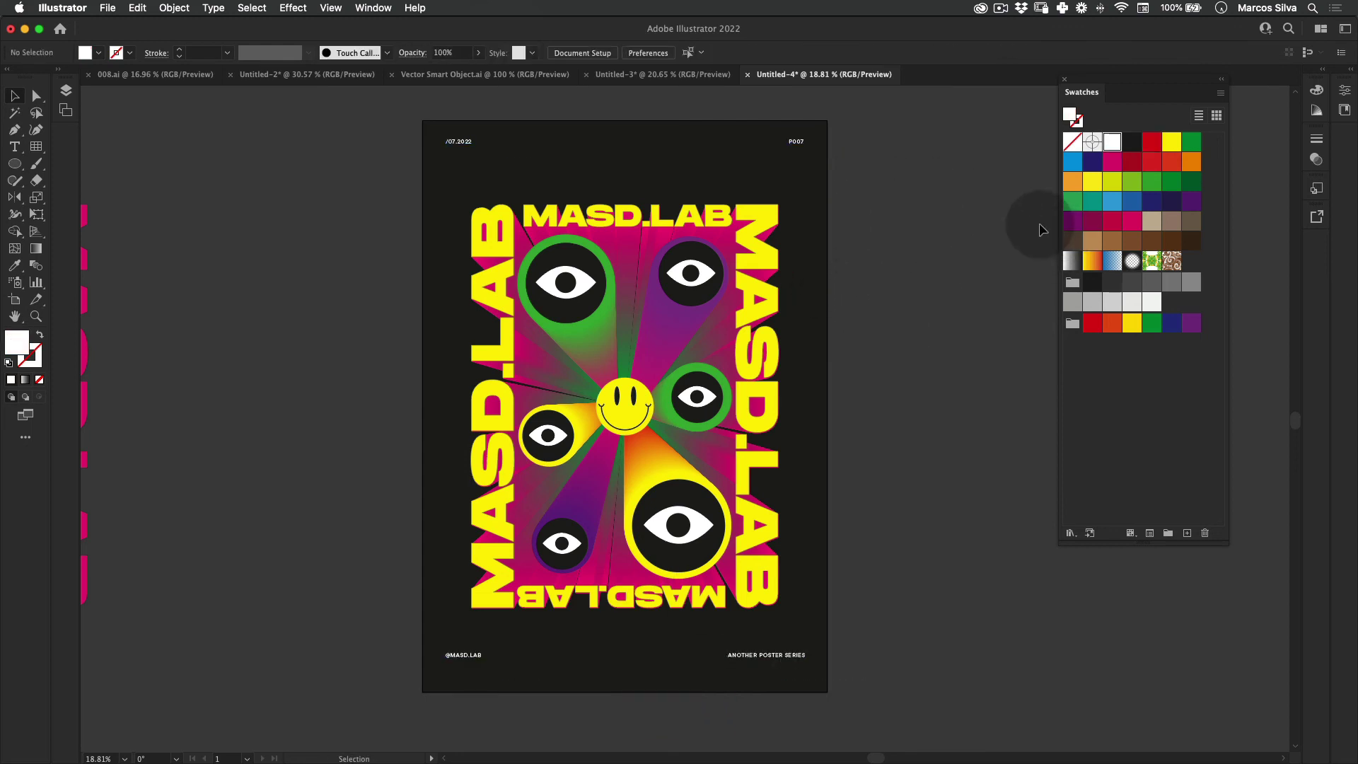
Draw a 1700 × 2400 px rectangle covering the whole poster and fill it with the near-black grey swatch.
{"action": "left_click", "coordinate": [66, 90]}
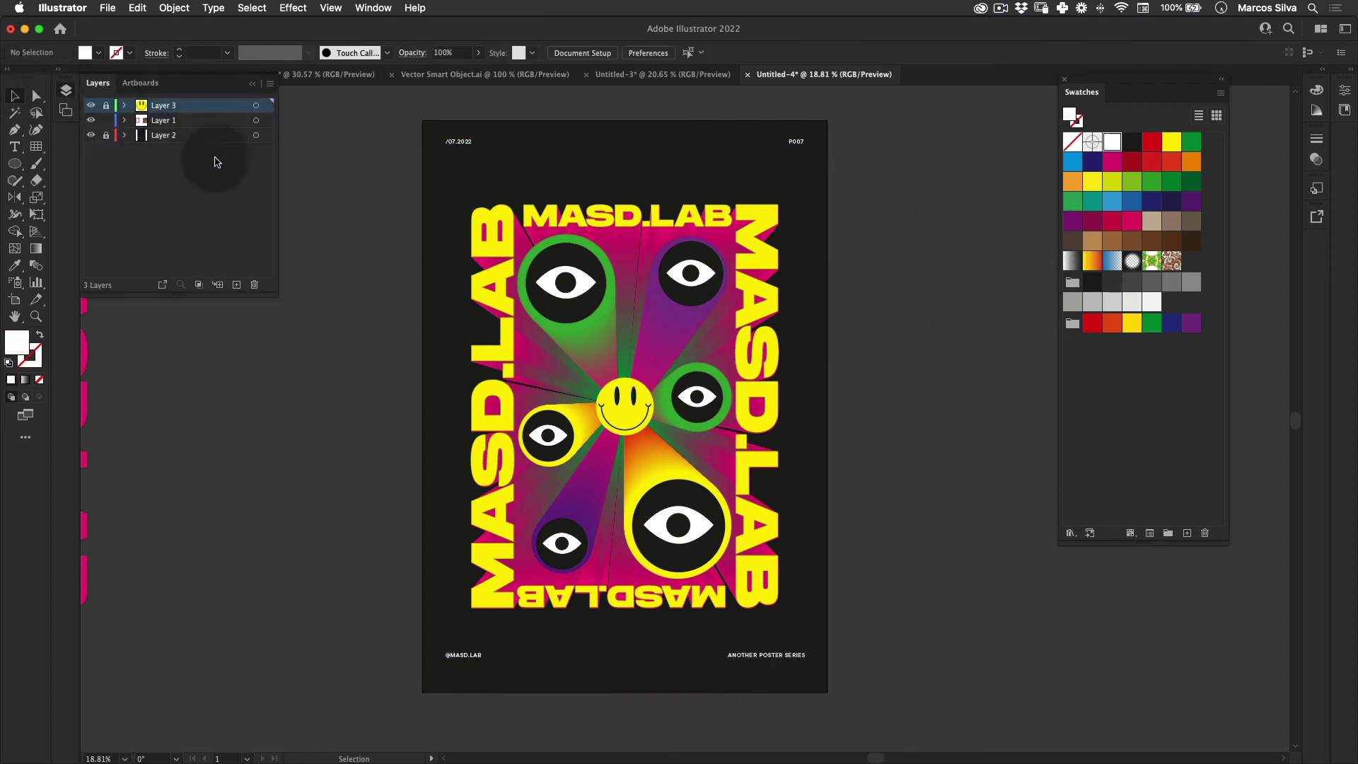
{"action": "left_click_drag", "start_coordinate": [14, 163], "coordinate": [161, 158]}
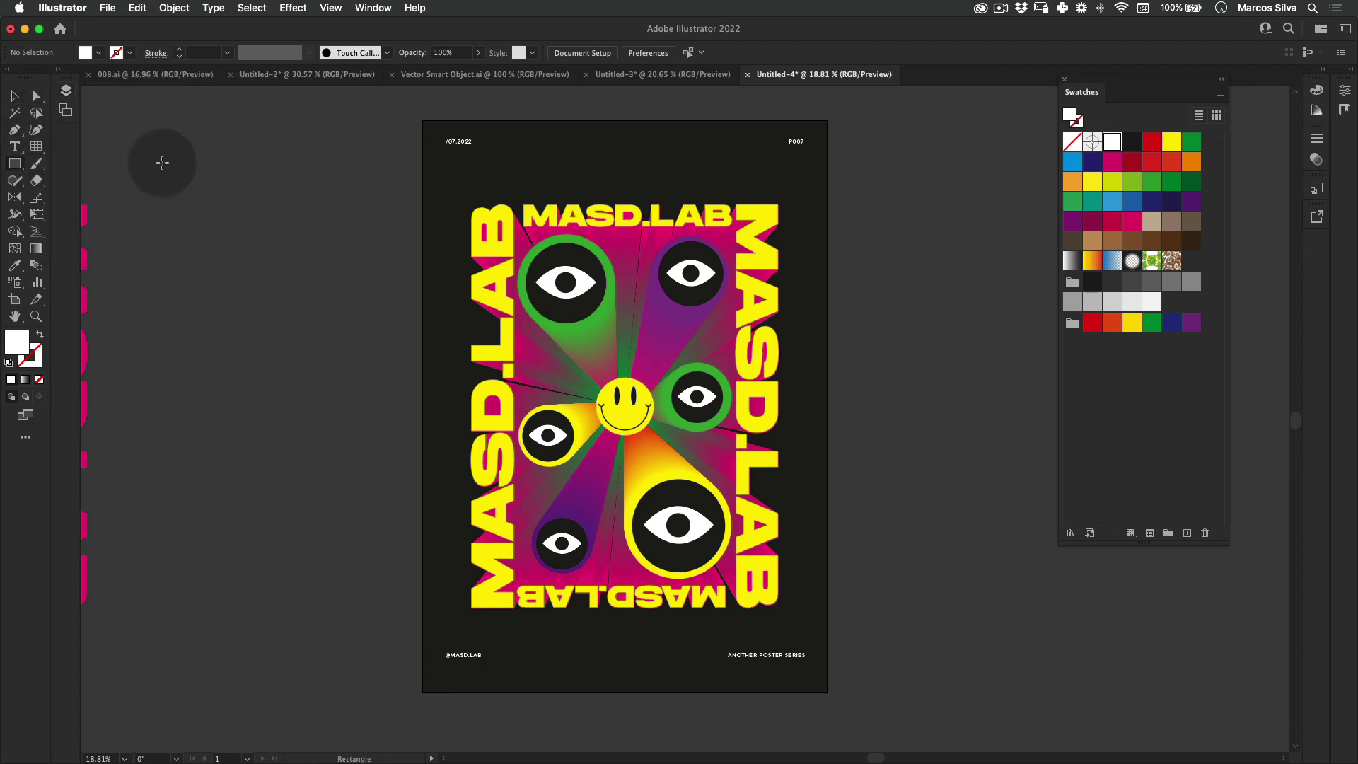
{"action": "left_click_drag", "start_coordinate": [422, 121], "coordinate": [826, 693]}
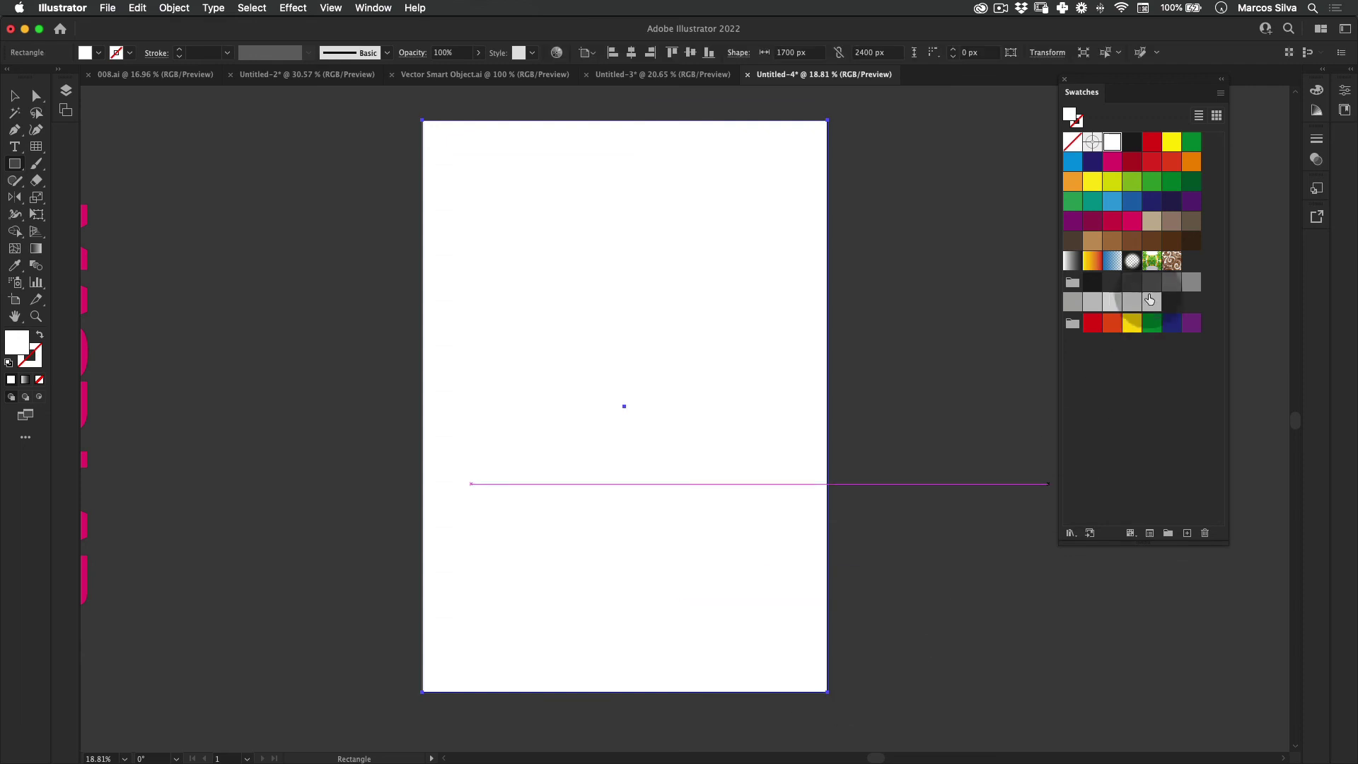
{"action": "left_click", "coordinate": [1092, 282]}
Apply the Grain texture effect to the dark rectangle with intensity 25, contrast 50 and the Stippled grain type.
{"action": "left_click", "coordinate": [292, 8]}
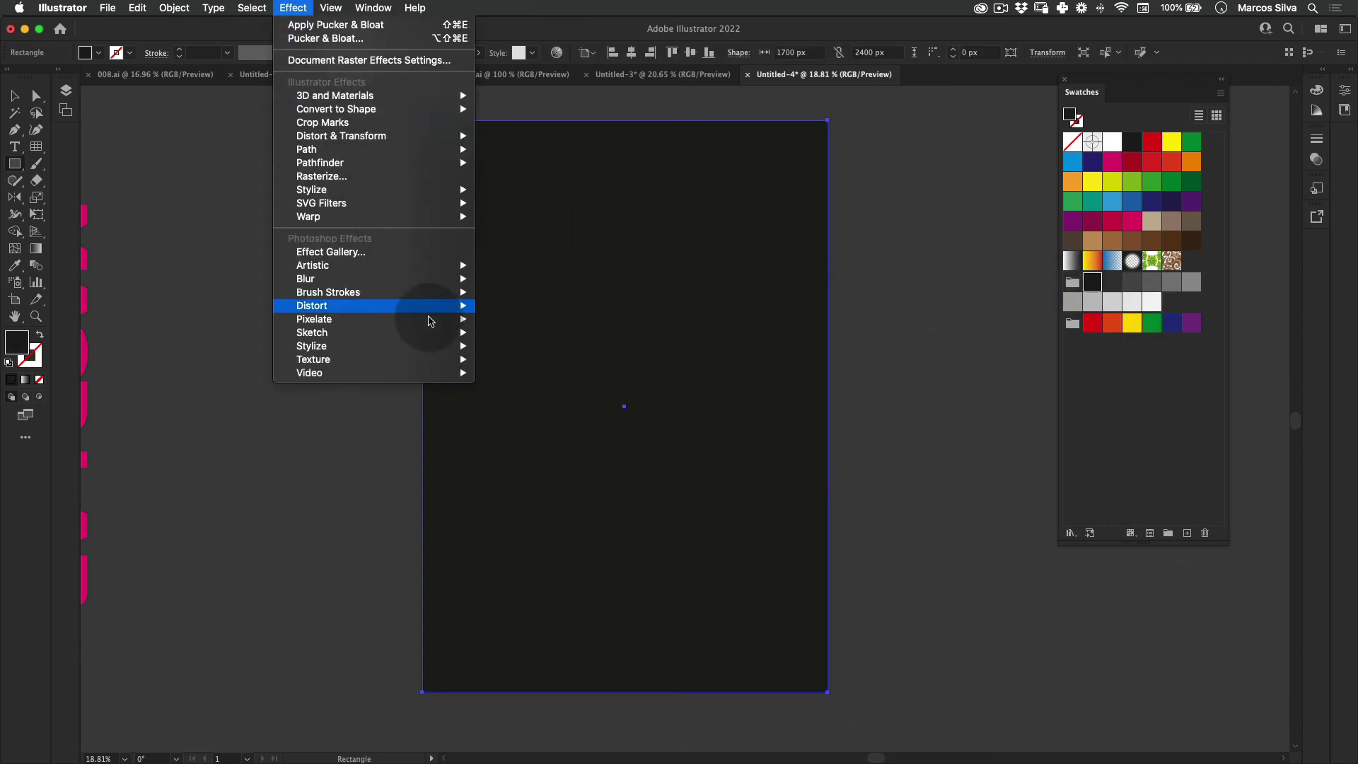
{"action": "mouse_move", "coordinate": [462, 335]}
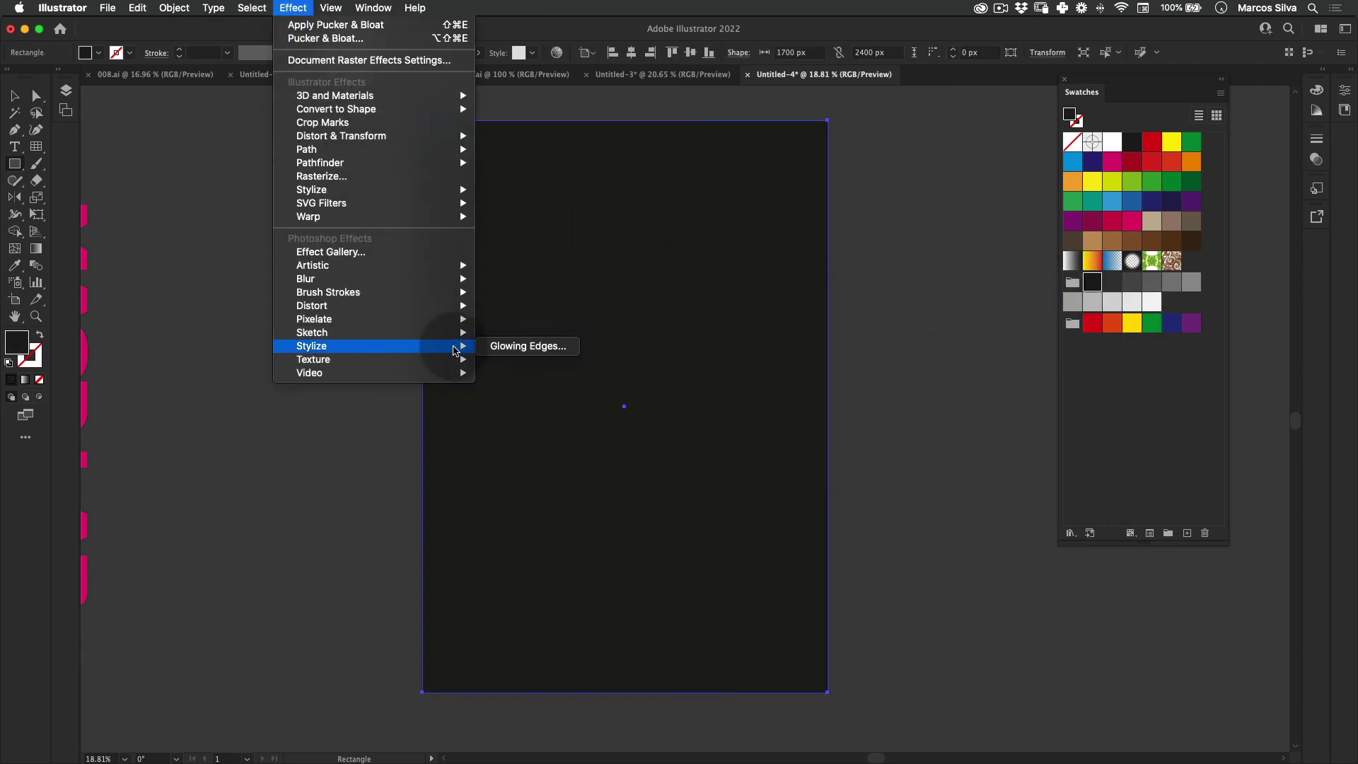
{"action": "mouse_move", "coordinate": [460, 359]}
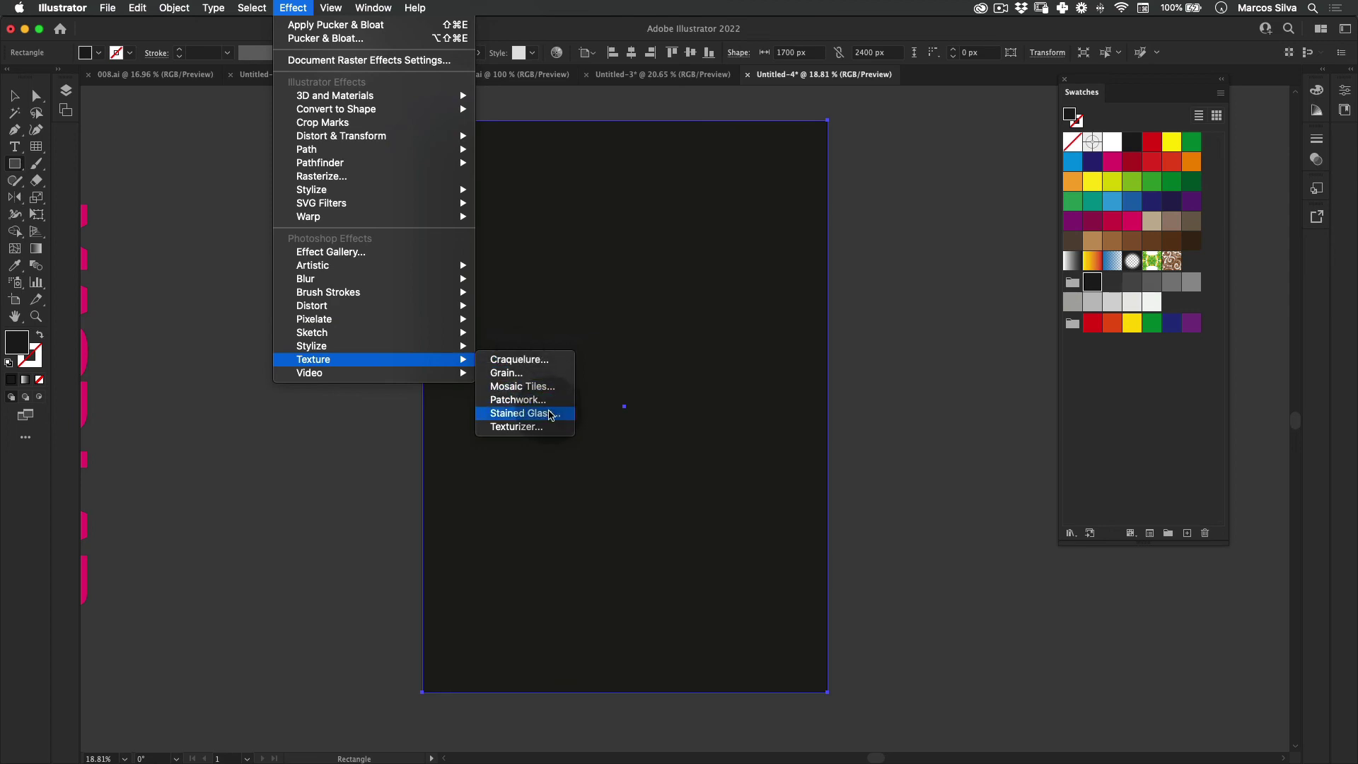
{"action": "left_click", "coordinate": [539, 372]}
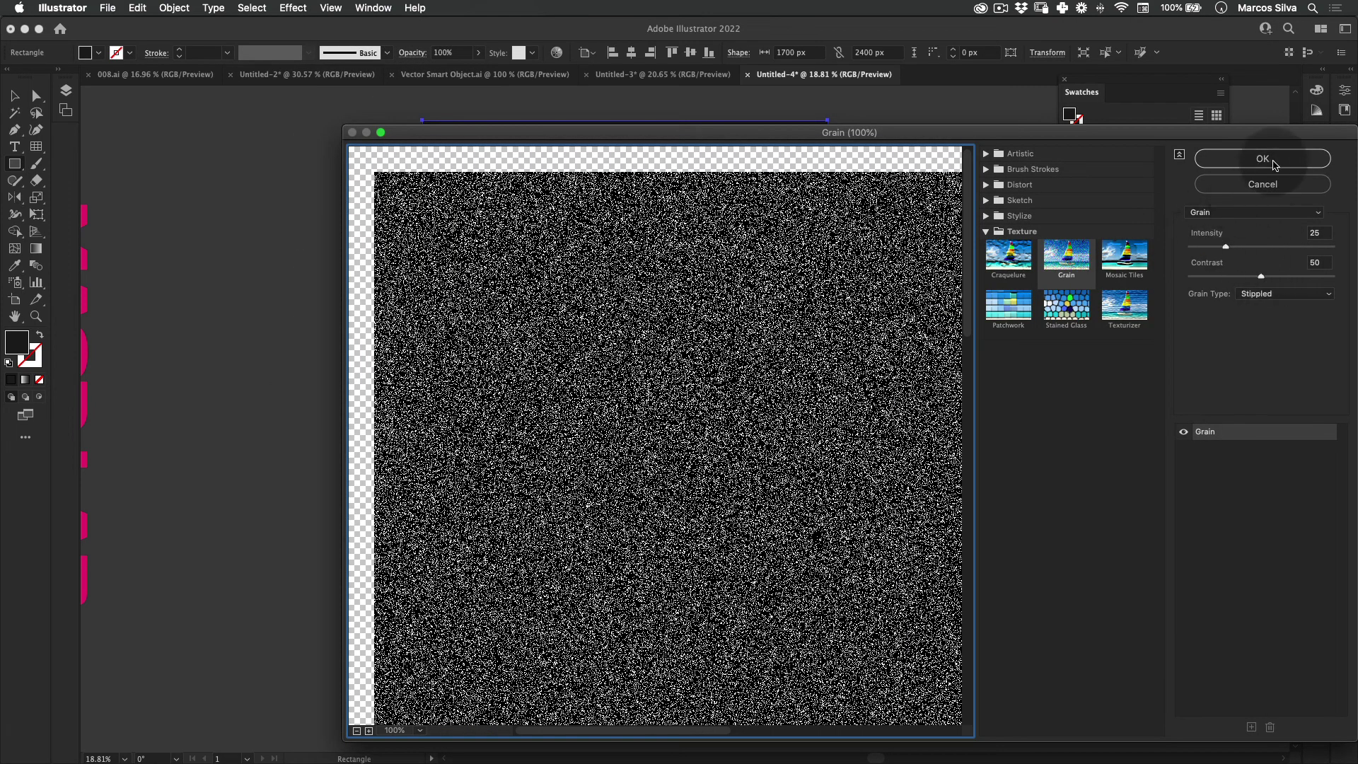
{"action": "left_click_drag", "start_coordinate": [1187, 133], "coordinate": [923, 36]}
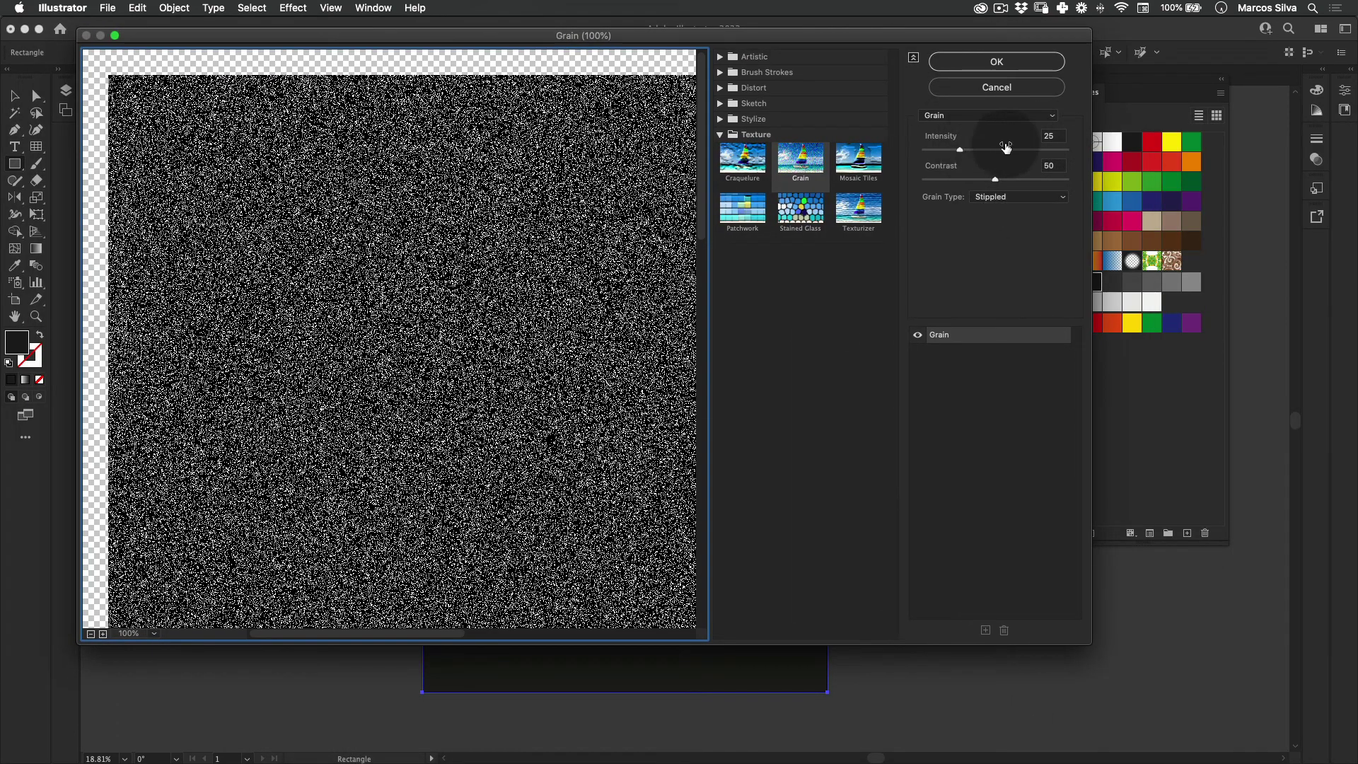
{"action": "left_click", "coordinate": [996, 63]}
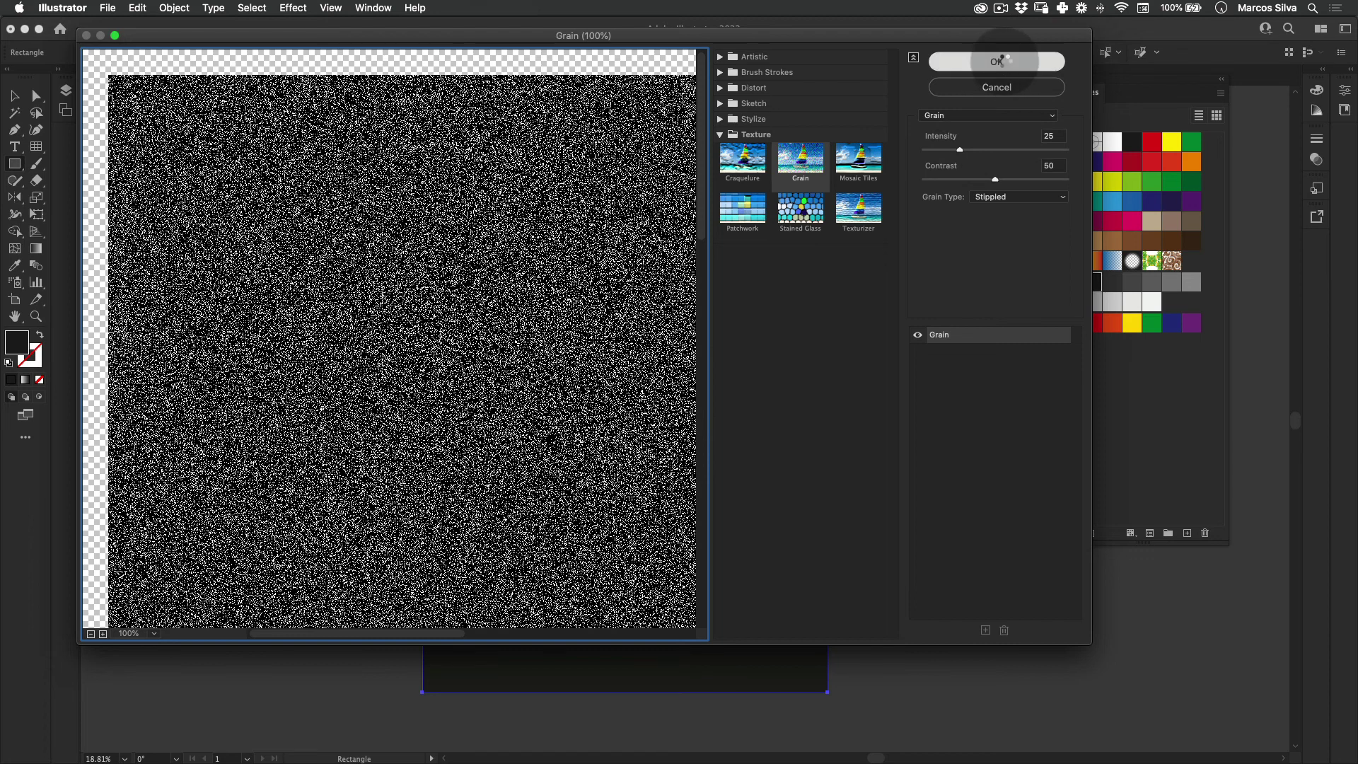
Set the grain rectangle's blending mode to Screen and deselect it.
{"action": "key", "text": "v"}
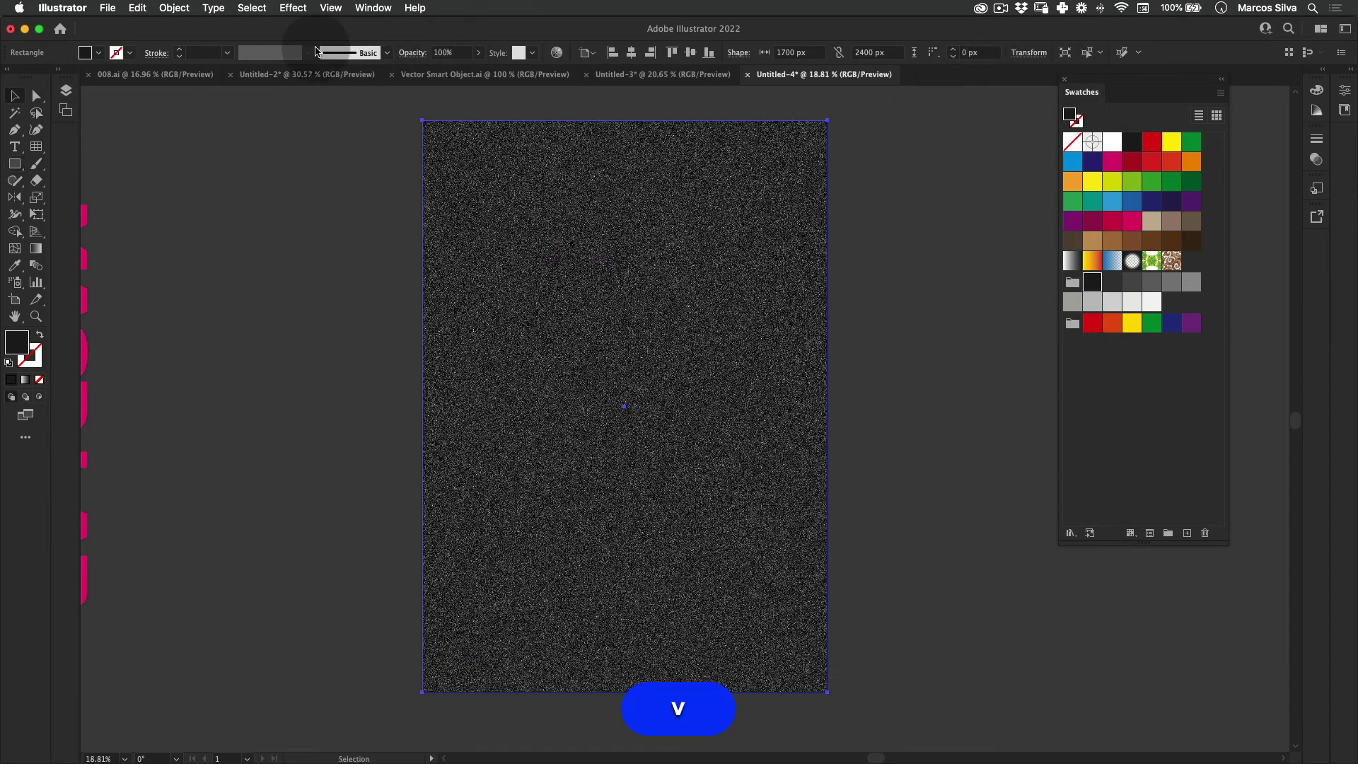
{"action": "left_click", "coordinate": [412, 53]}
{"action": "left_click", "coordinate": [297, 76]}
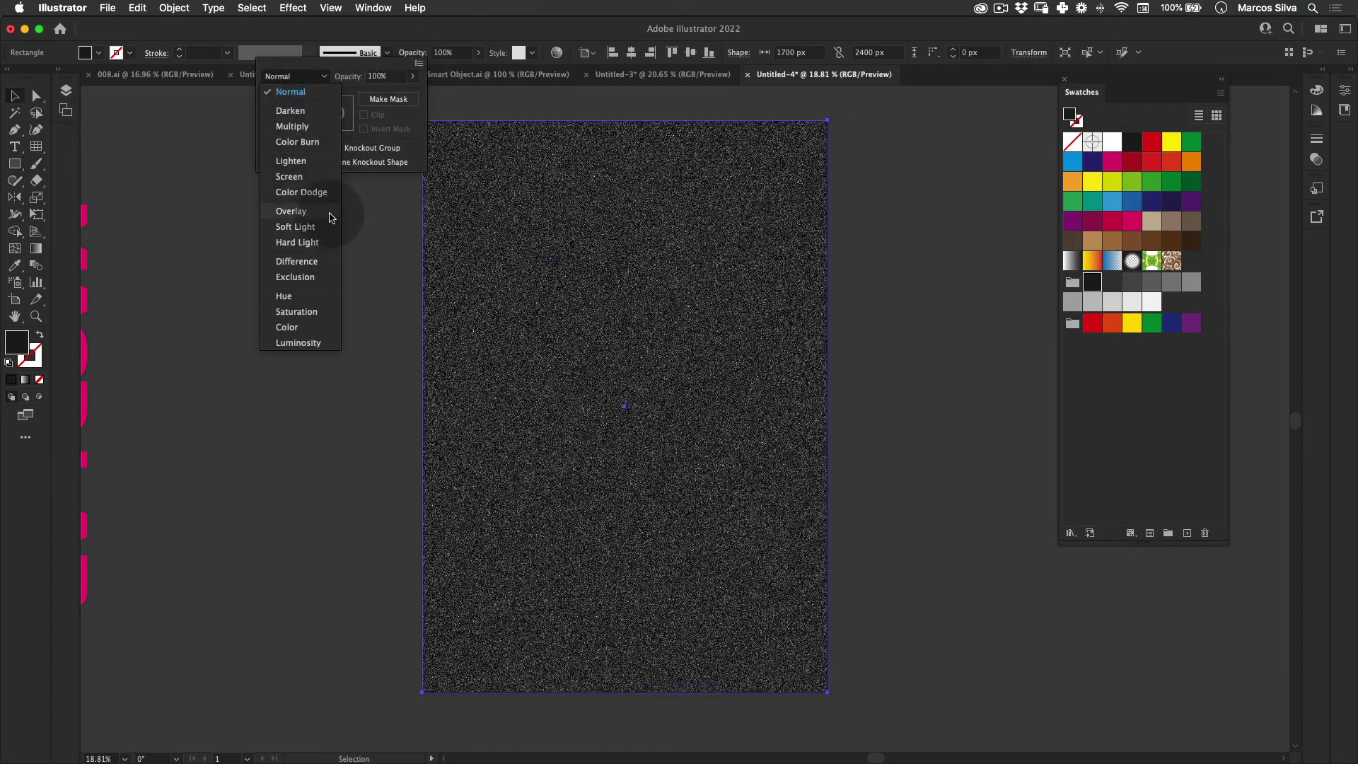
{"action": "left_click", "coordinate": [296, 177]}
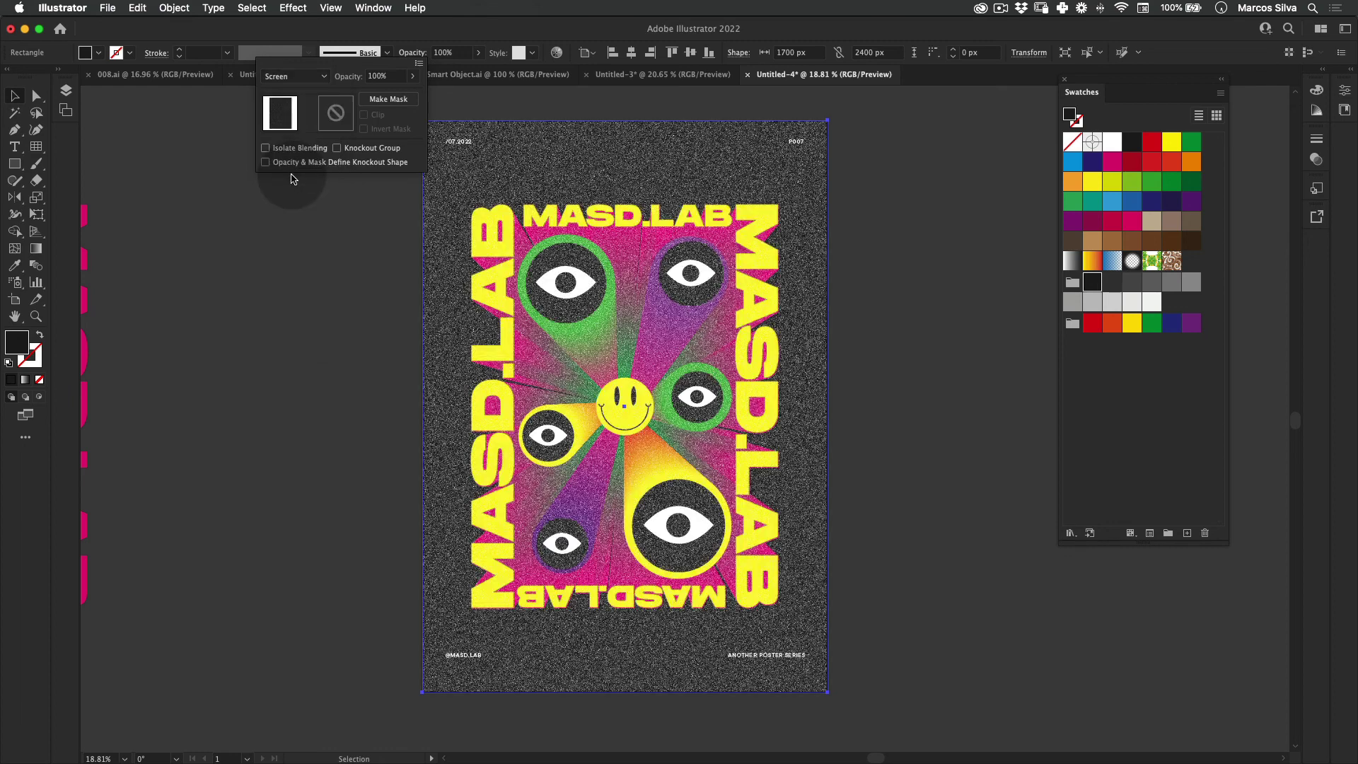
{"action": "left_click", "coordinate": [273, 266]}
{"action": "key", "text": "v"}
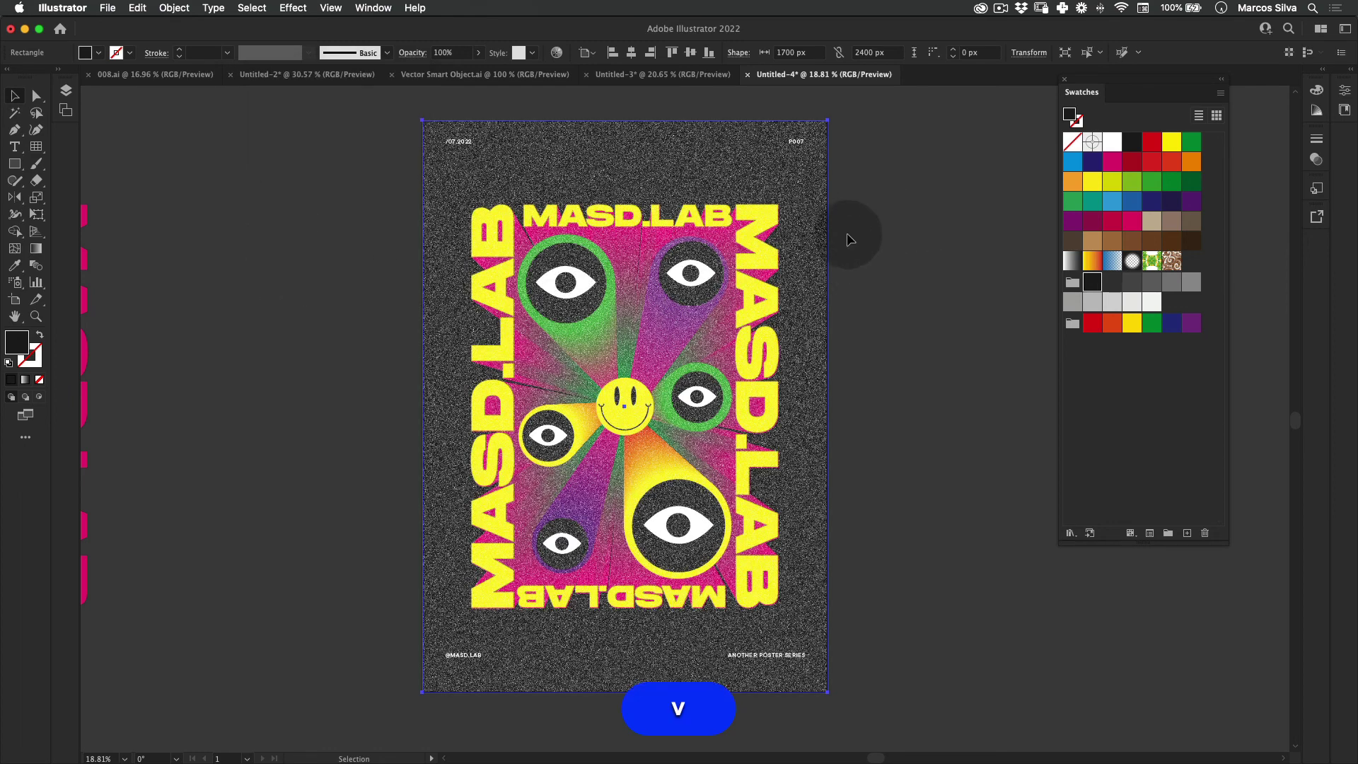
{"action": "left_click", "coordinate": [864, 248]}
{"action": "key", "text": "z"}
{"action": "left_click_drag", "start_coordinate": [689, 291], "coordinate": [619, 254]}
{"action": "key", "text": "z"}
{"action": "key", "text": "v"}
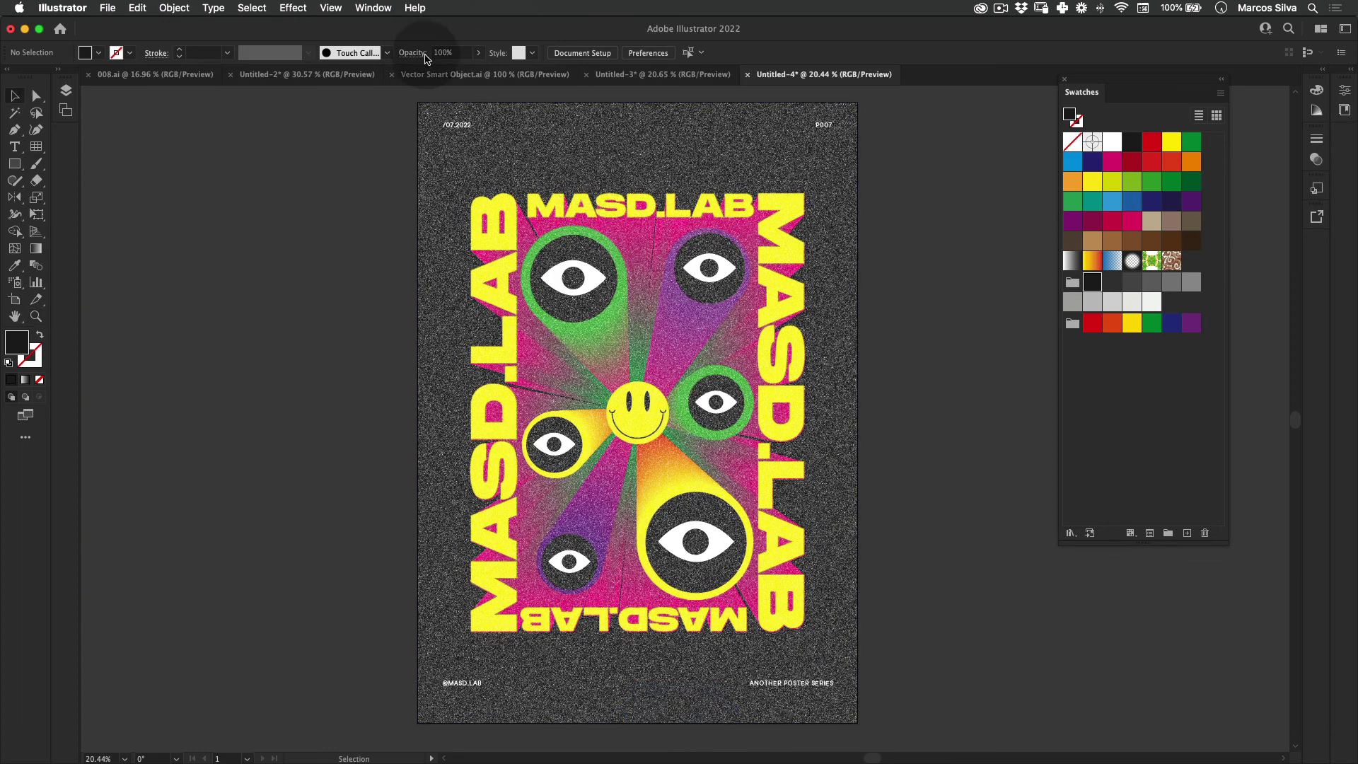
{"action": "left_click", "coordinate": [413, 54]}
{"action": "left_click", "coordinate": [480, 53]}
{"action": "left_click_drag", "start_coordinate": [481, 54], "coordinate": [439, 77]}
{"action": "key", "text": "v"}
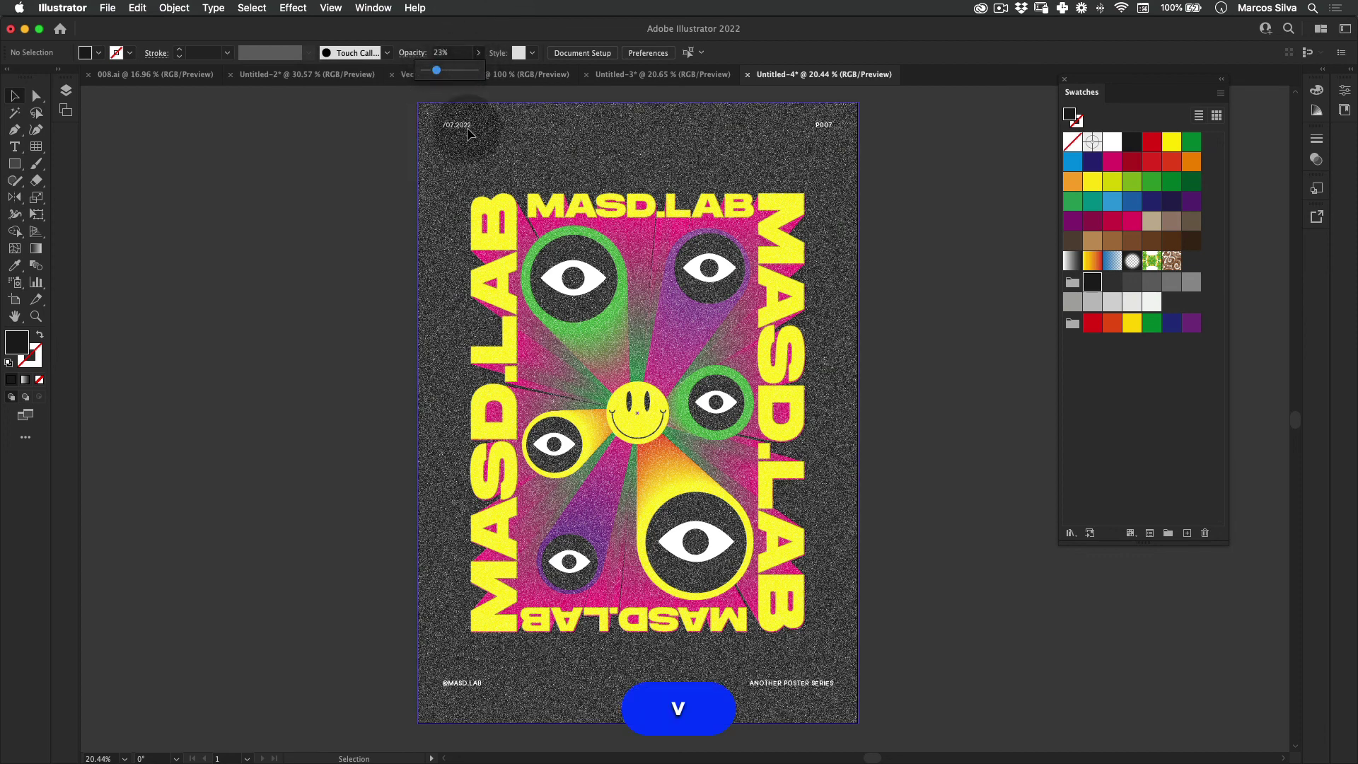
Select the grain rectangle over the poster, lower its opacity to 14% and deselect it.
{"action": "left_click", "coordinate": [466, 127]}
{"action": "left_click", "coordinate": [478, 54]}
{"action": "left_click_drag", "start_coordinate": [459, 75], "coordinate": [435, 73]}
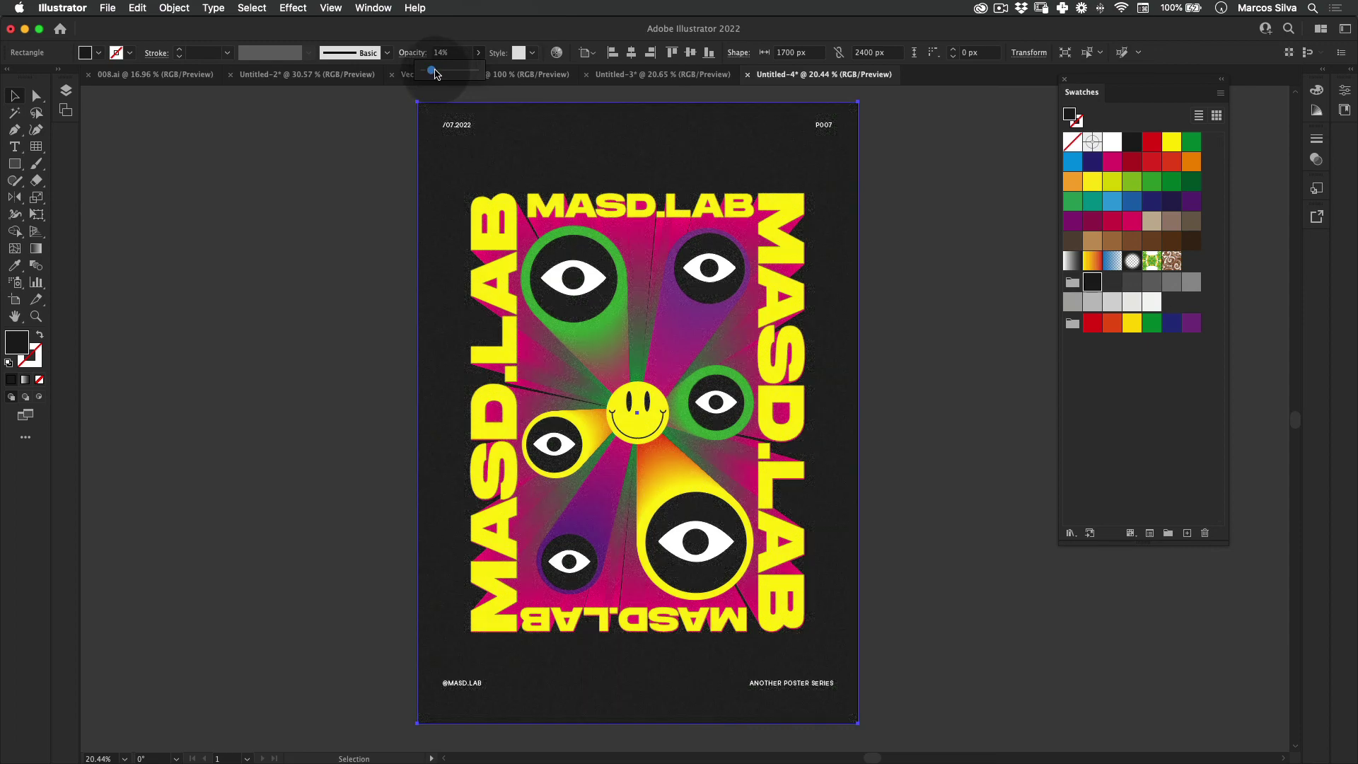
{"action": "key", "text": "v"}
{"action": "left_click", "coordinate": [339, 227]}
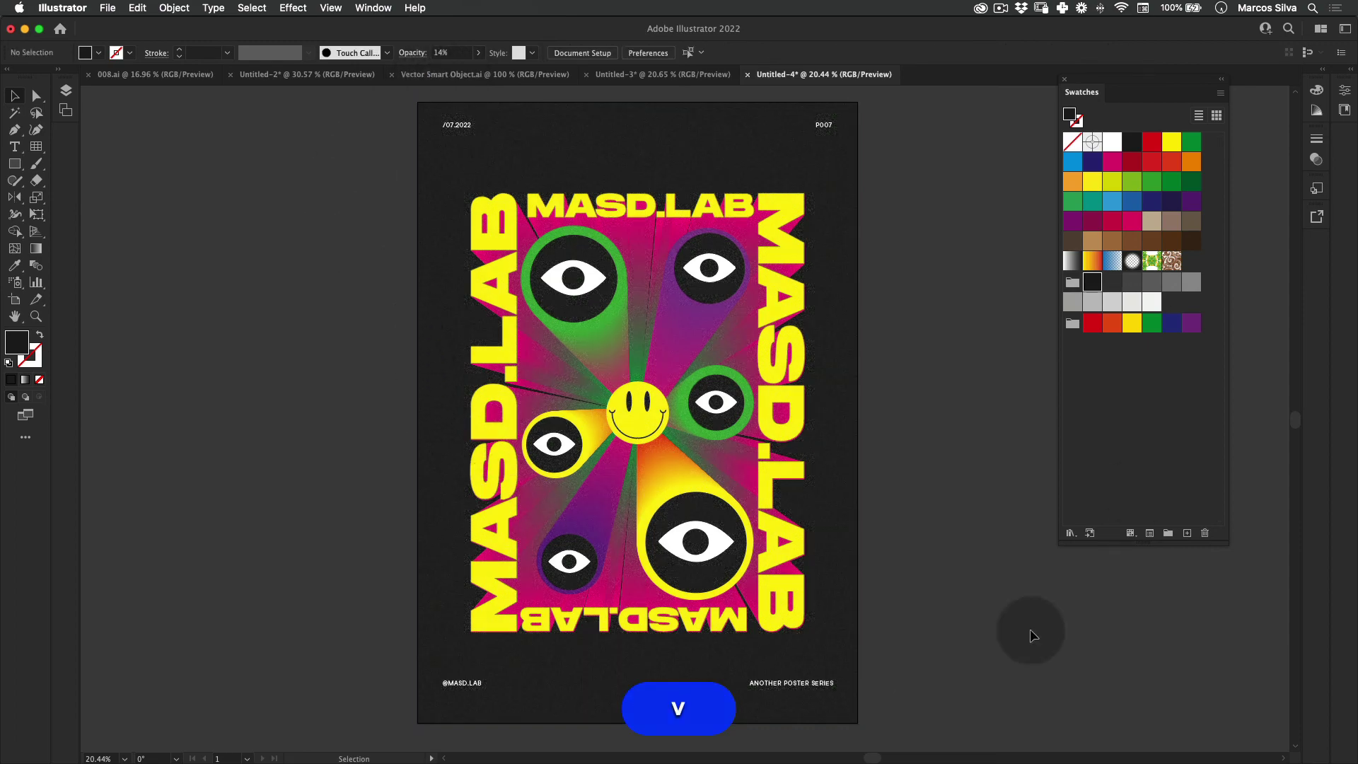
View the finished poster in full-screen mode without panels, centred and enlarged to fill the screen height.
{"action": "key", "text": "f"}
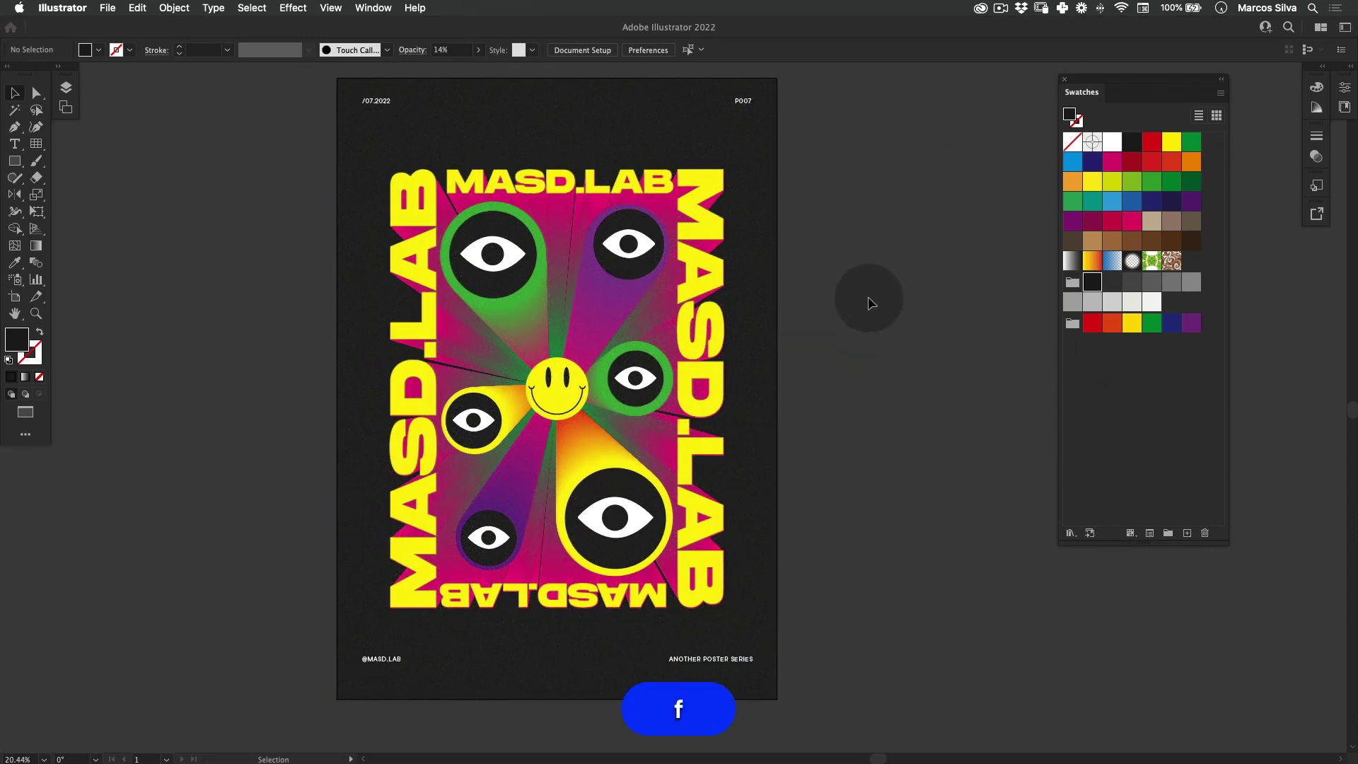
{"action": "key", "text": "f"}
{"action": "left_click_drag", "start_coordinate": [810, 280], "coordinate": [908, 324]}
{"action": "key", "text": "z"}
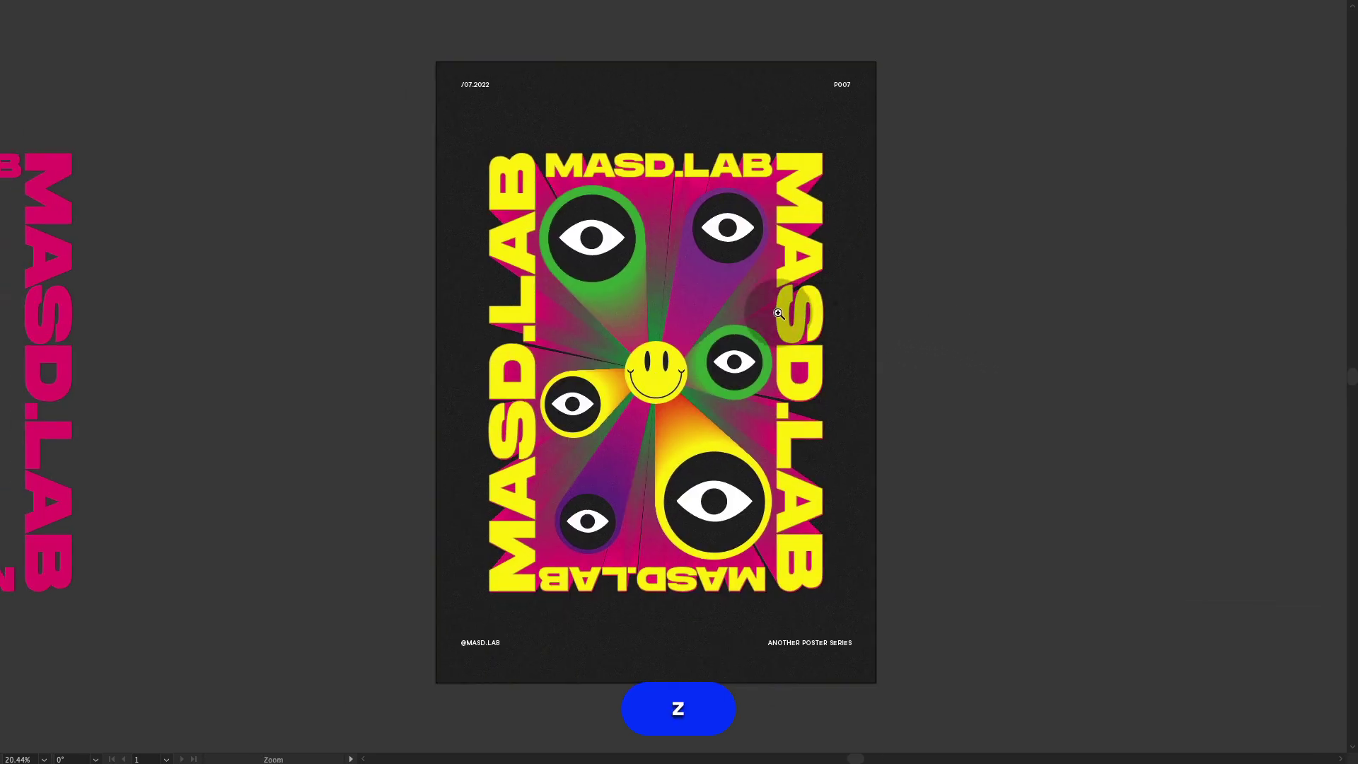
{"action": "left_click_drag", "start_coordinate": [782, 312], "coordinate": [976, 410]}
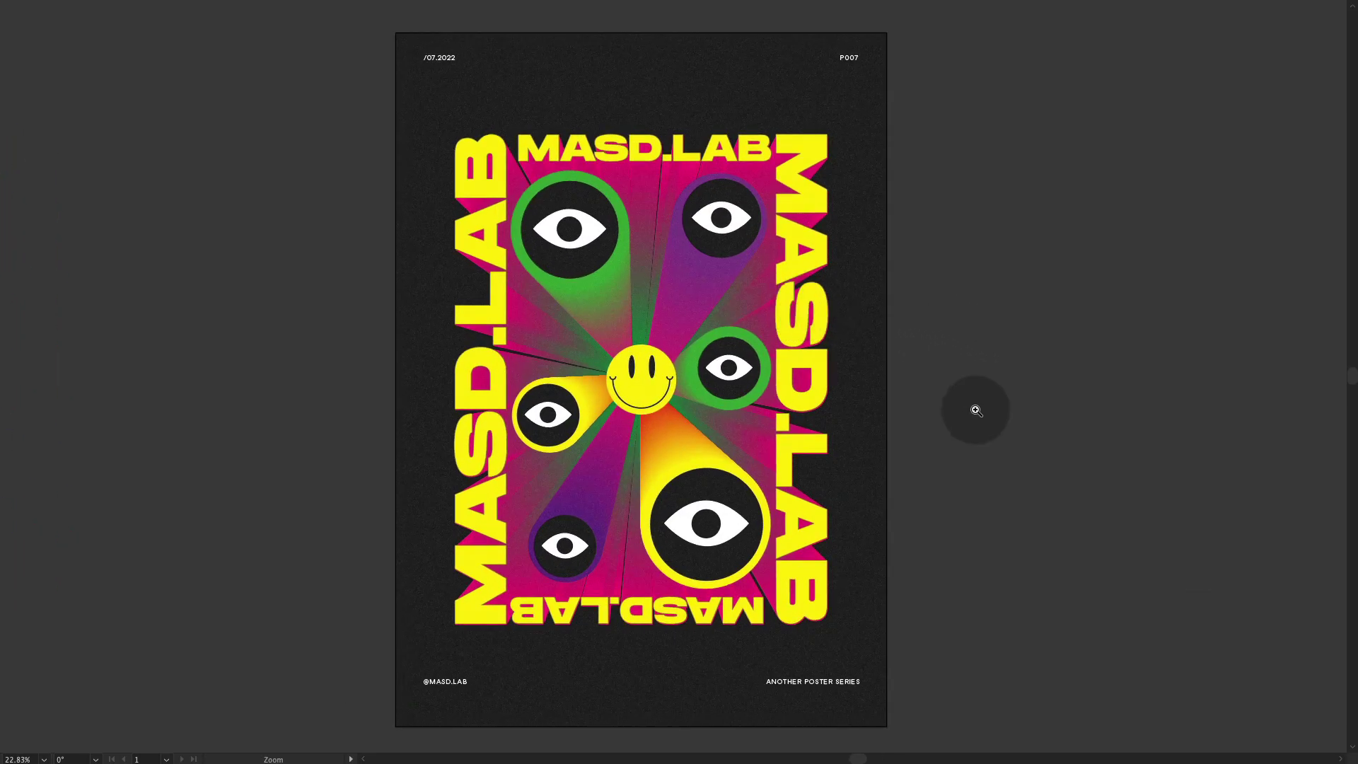